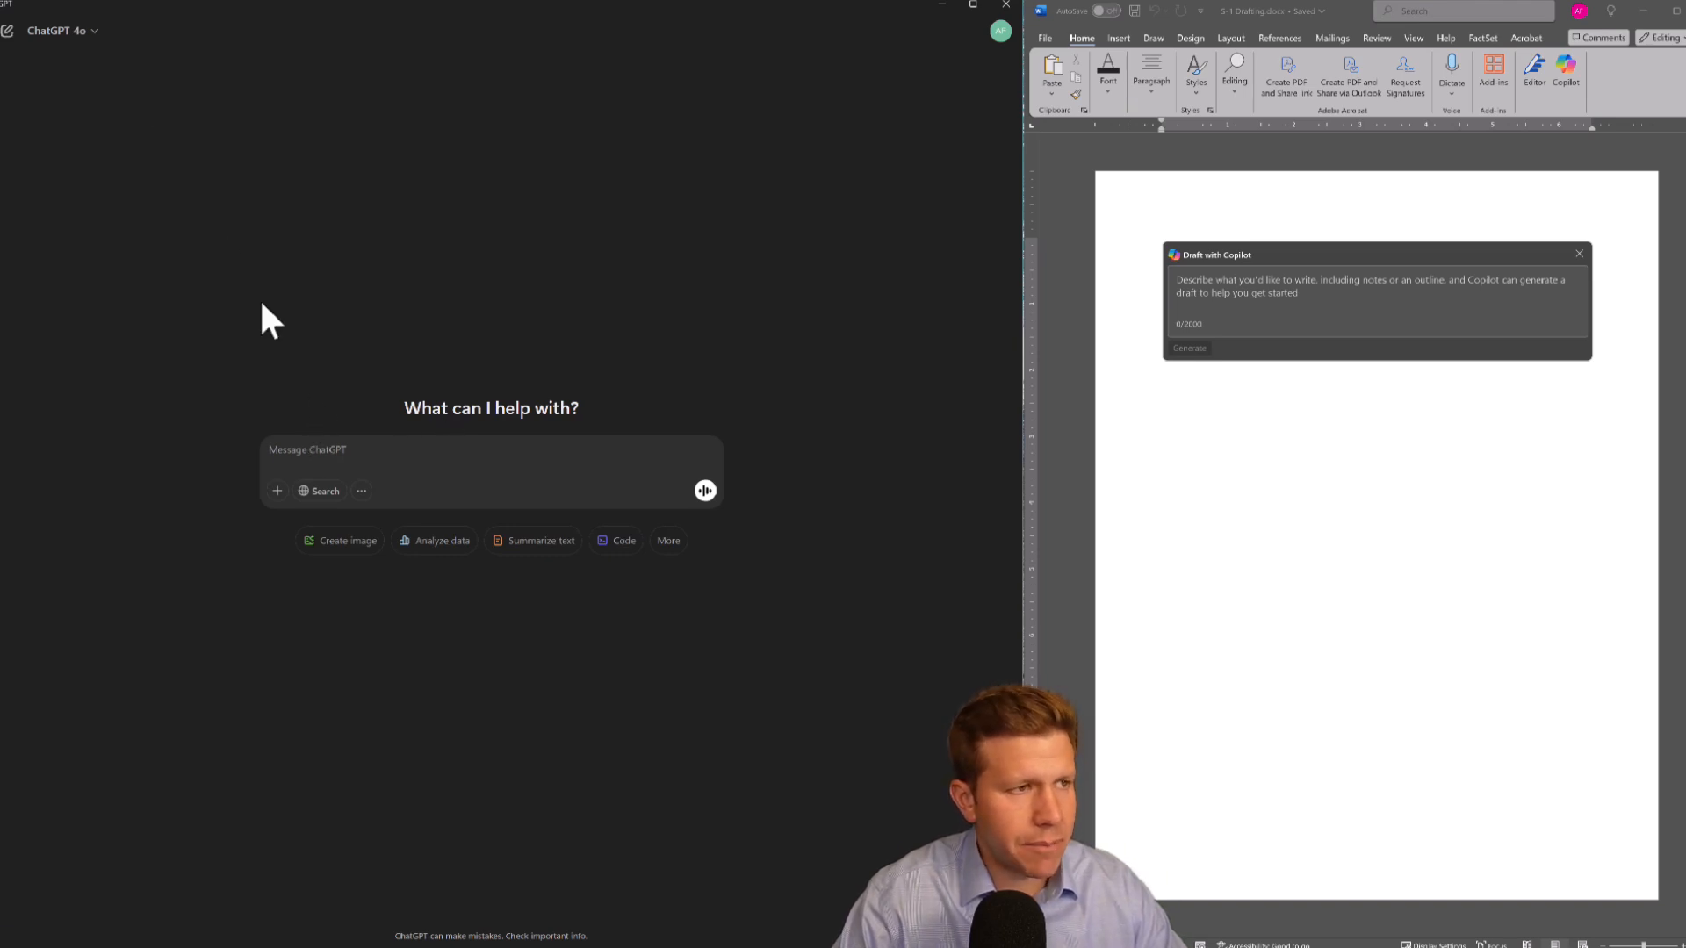
pyautogui.click(95, 31)
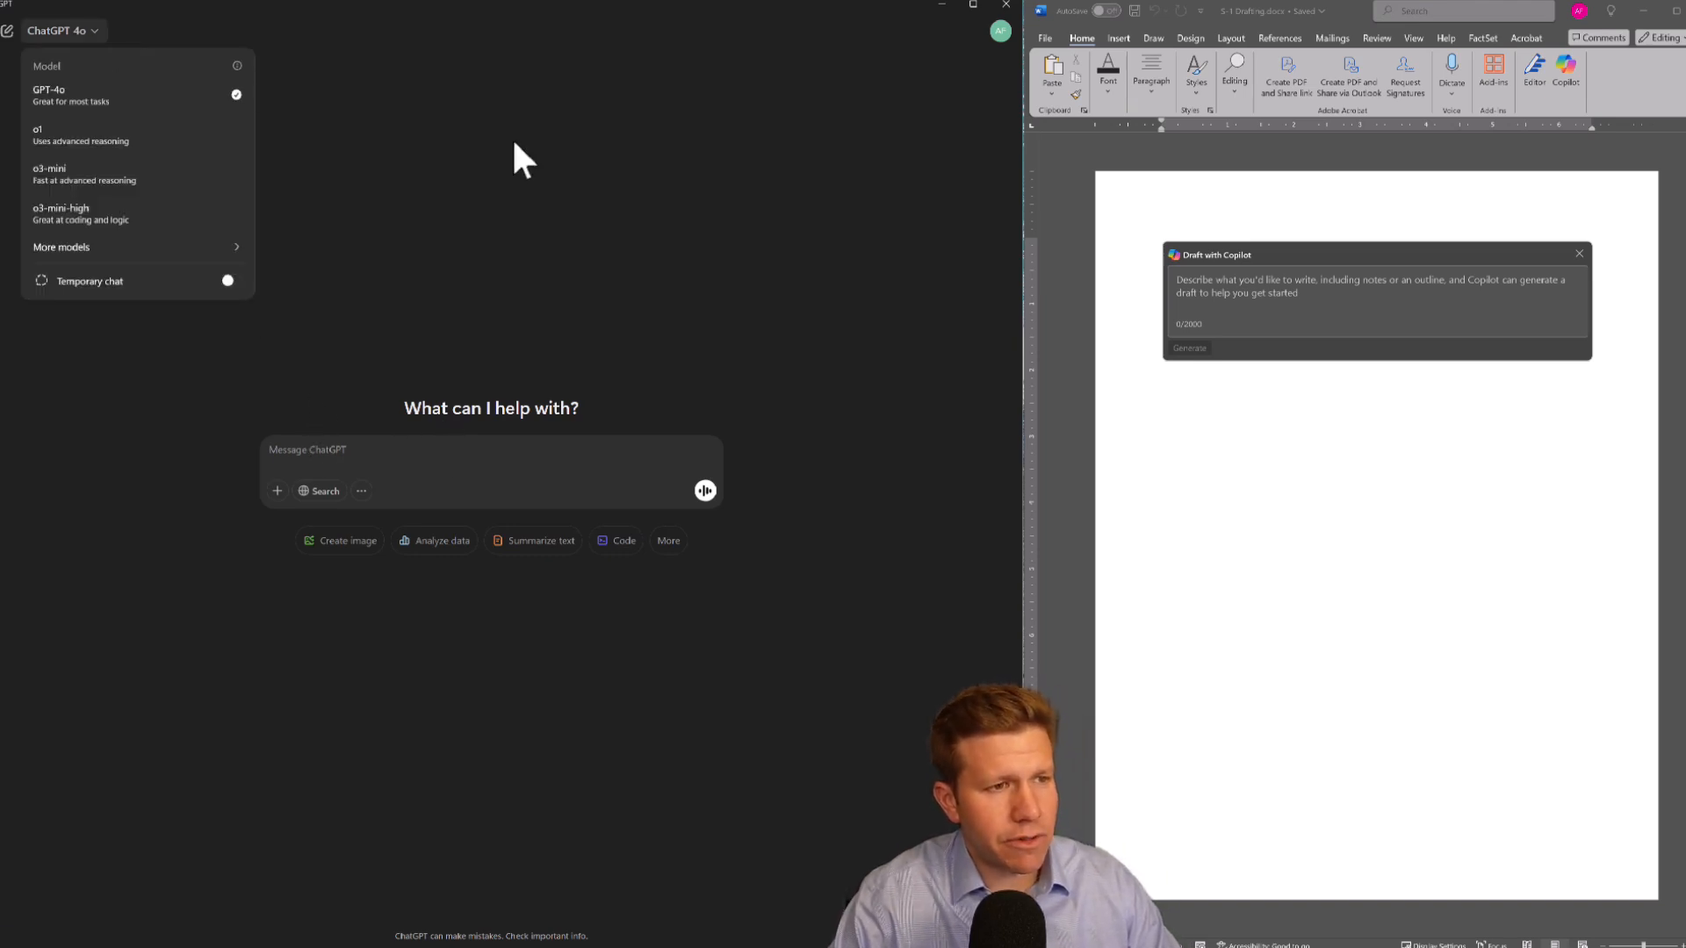
pyautogui.click(729, 180)
# Ask Copilot in the Word document to draft "Please draft me an outline for an S-1 prospectus filing?"
pyautogui.click(1215, 282)
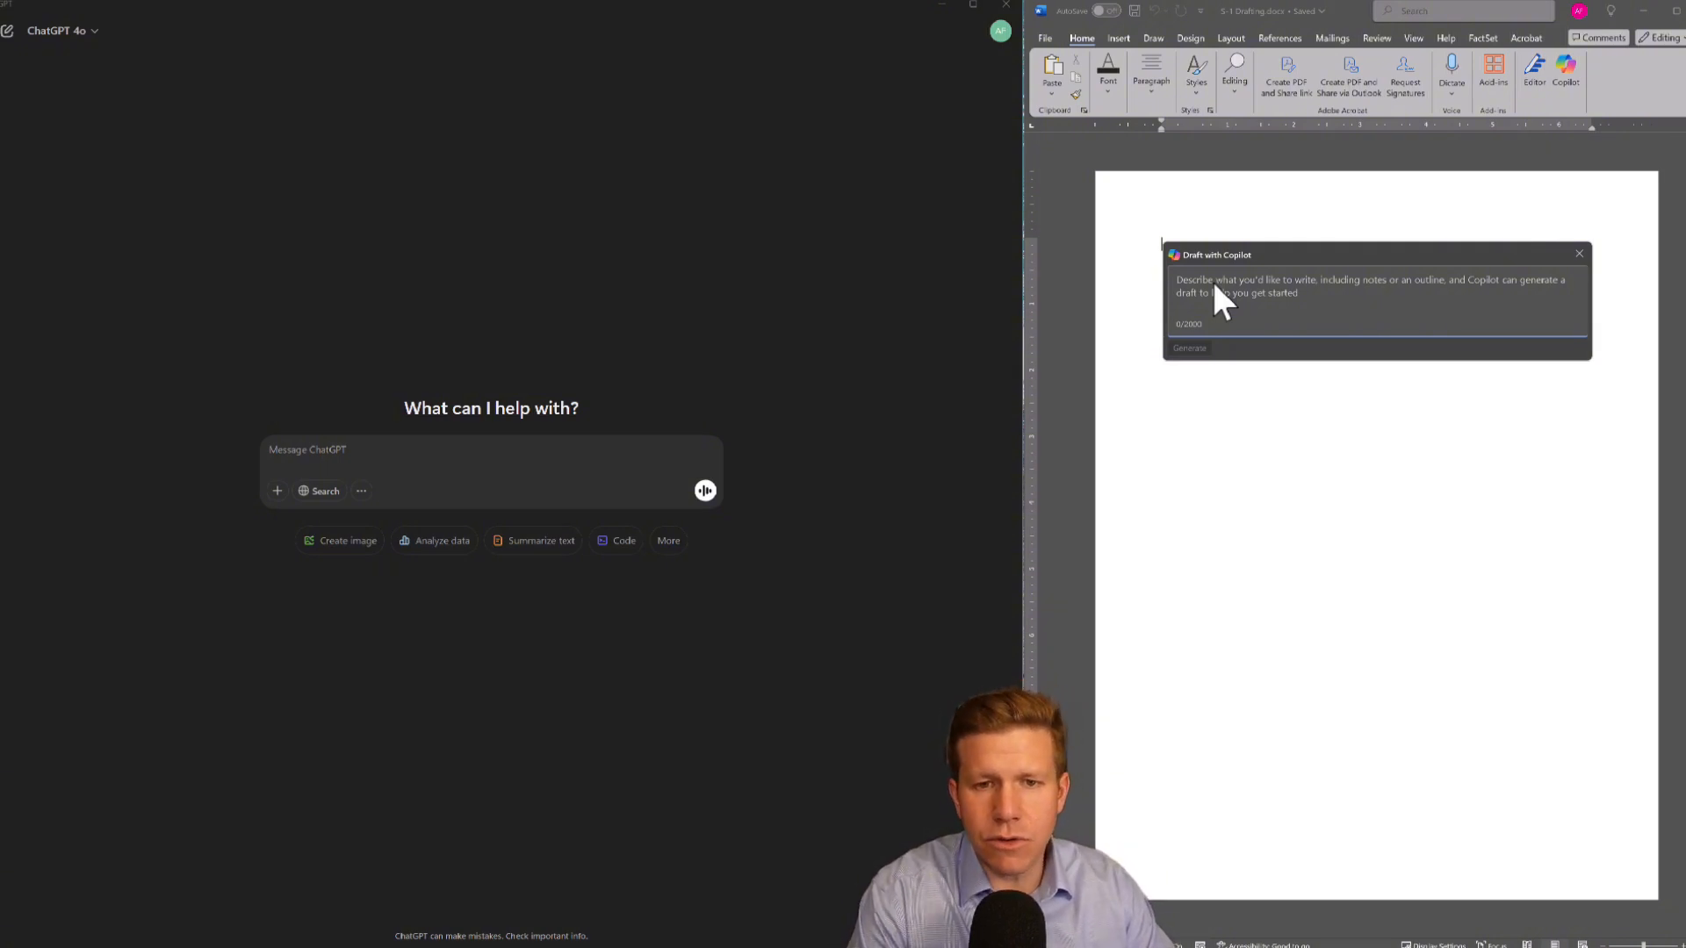
pyautogui.write('P')
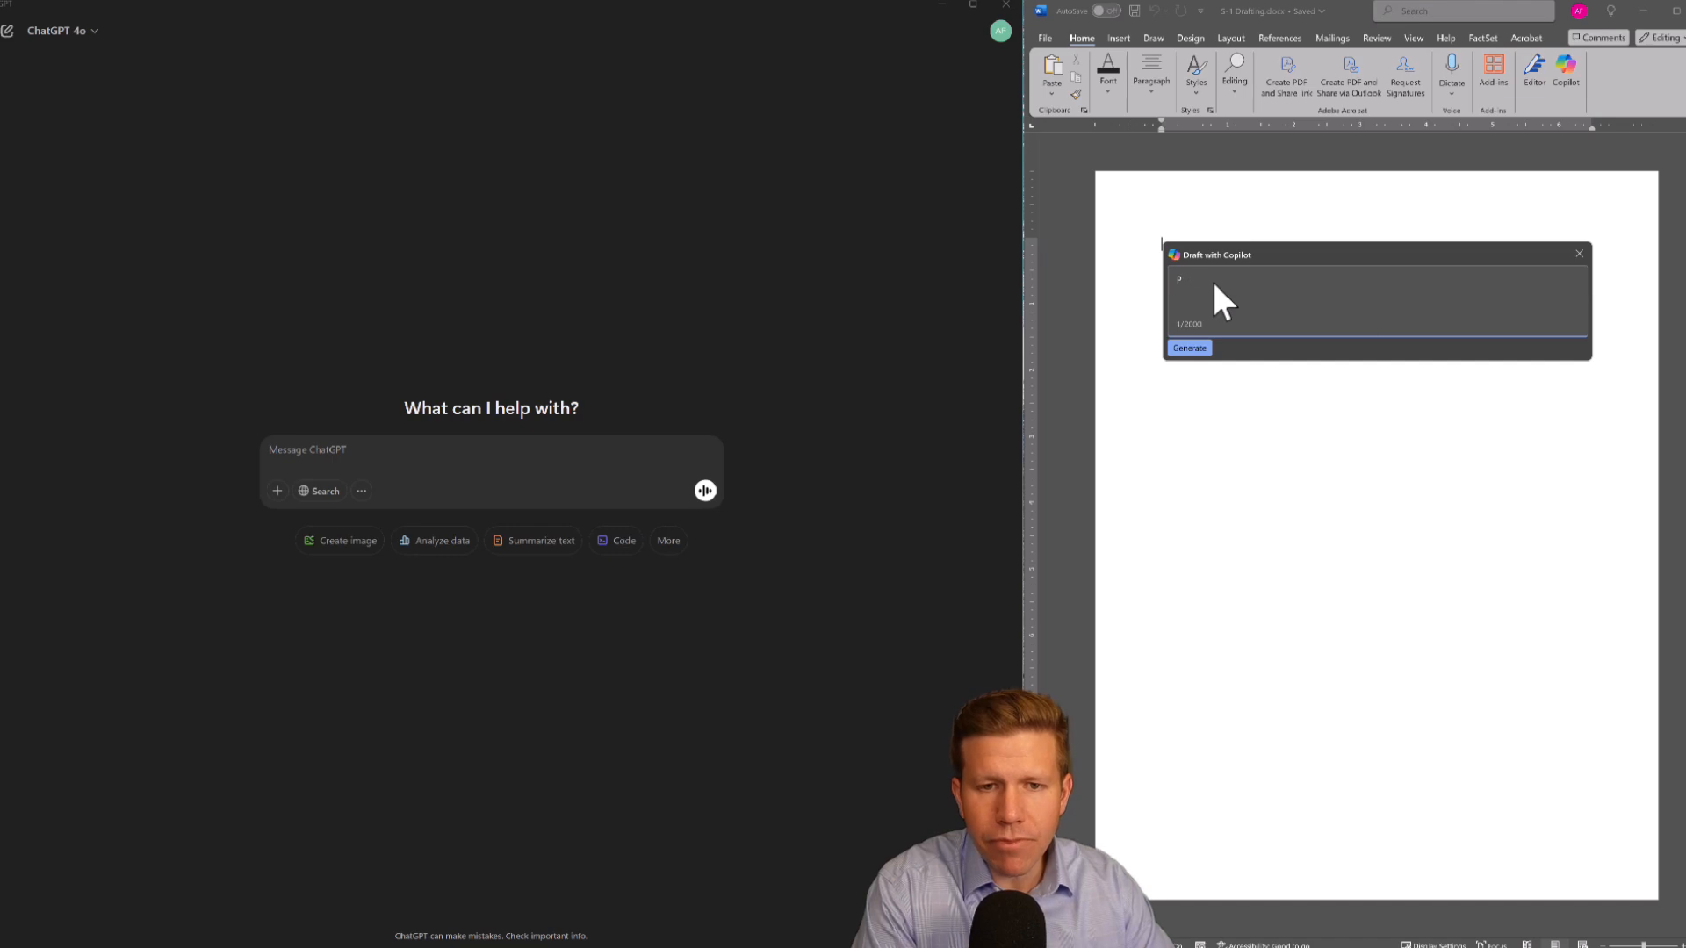
pyautogui.write('Oease draft me a')
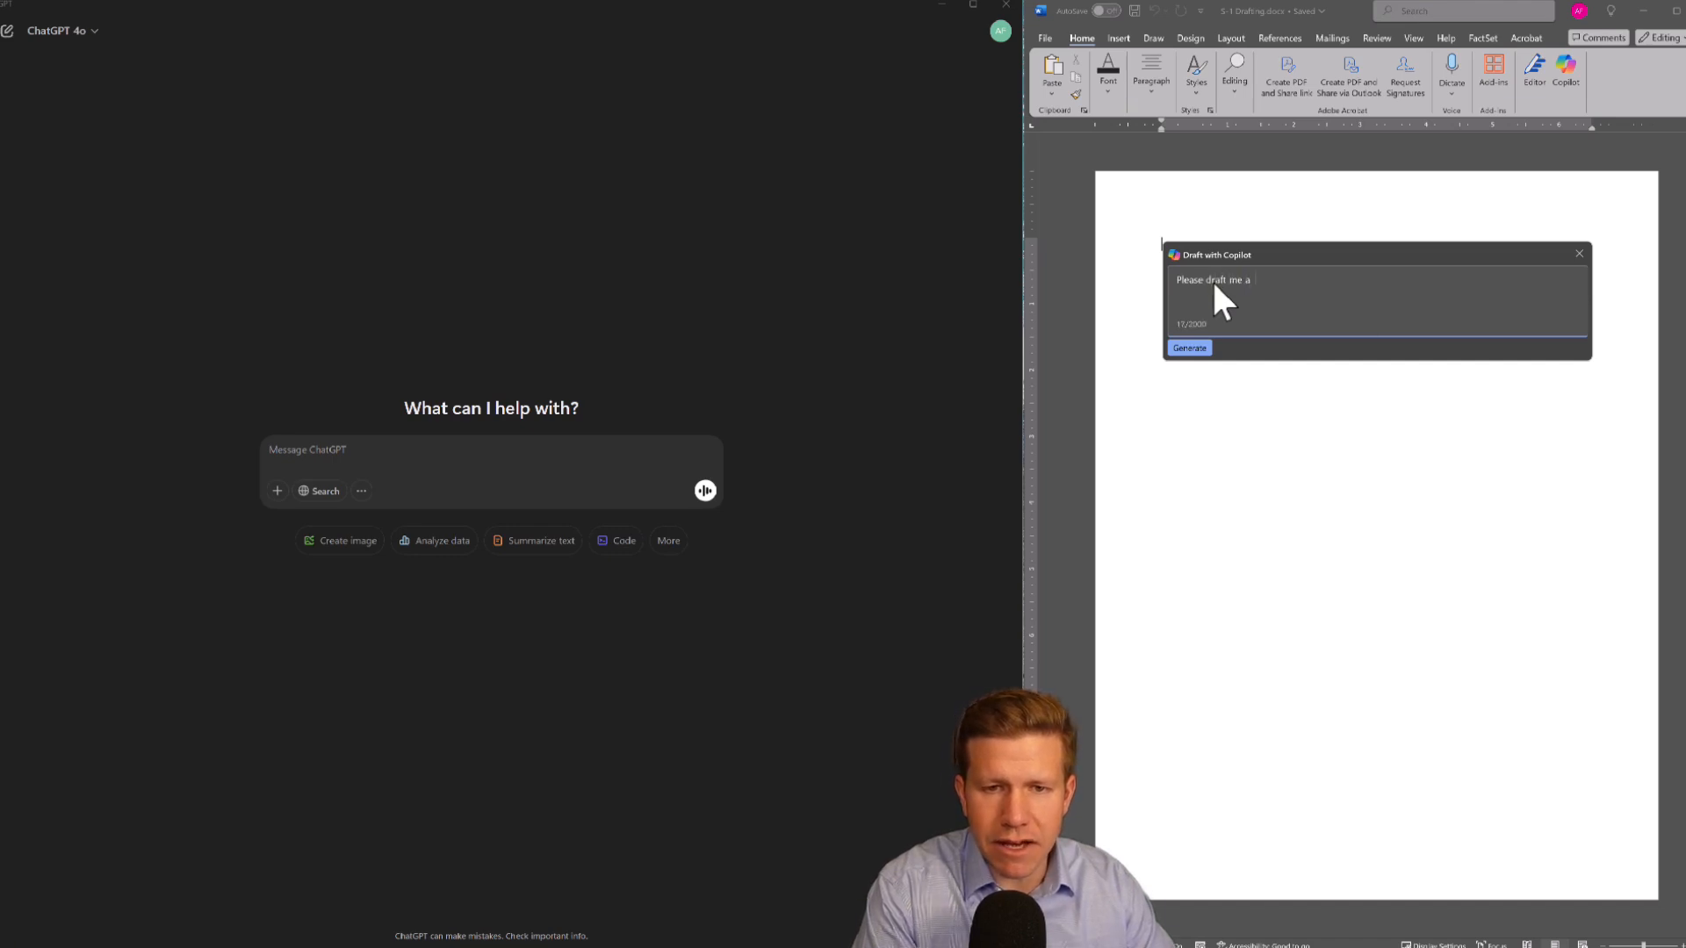
pyautogui.write('n outline for an S')
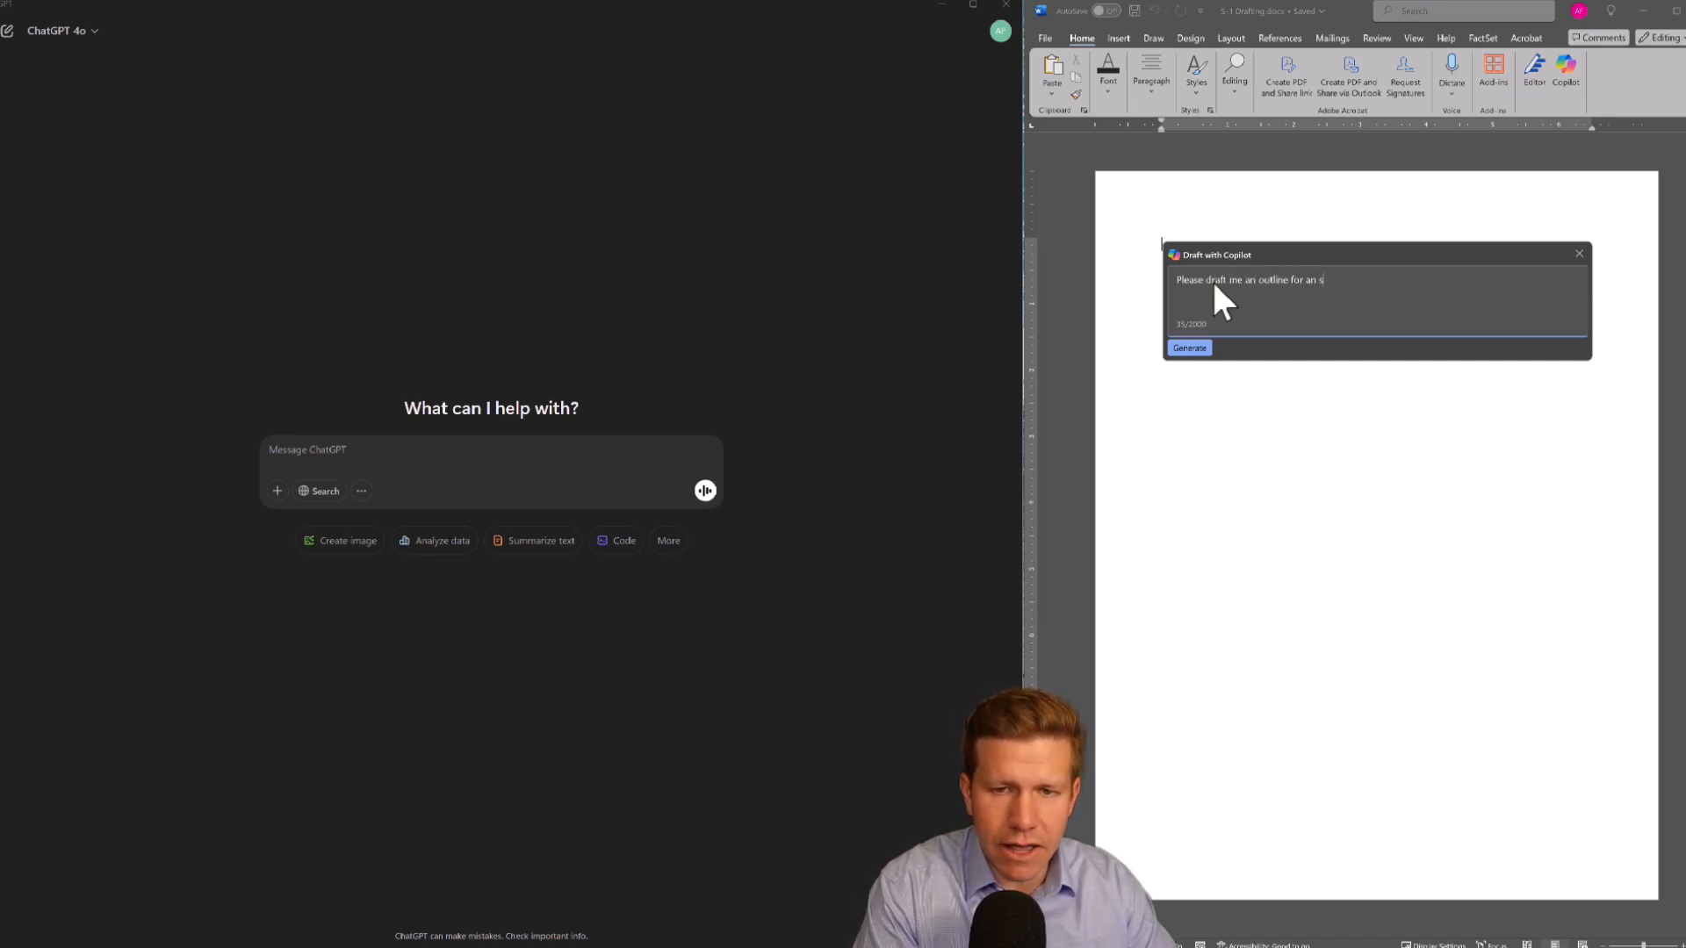
pyautogui.write('-1 prospe')
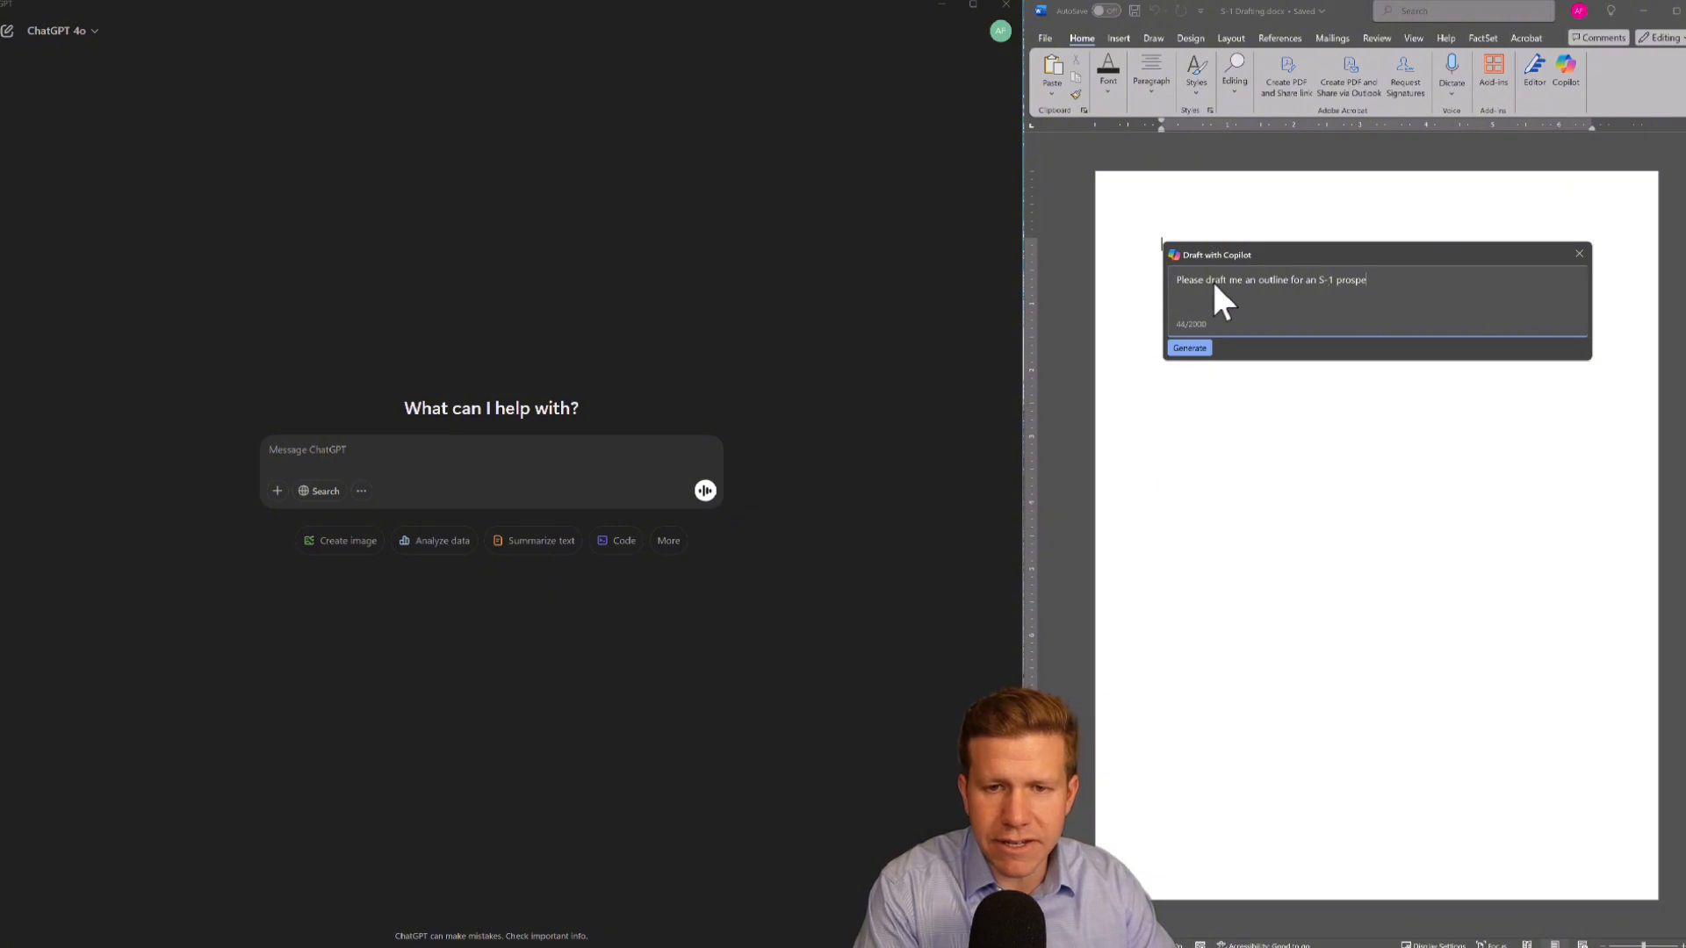
pyautogui.write('ctus filing?')
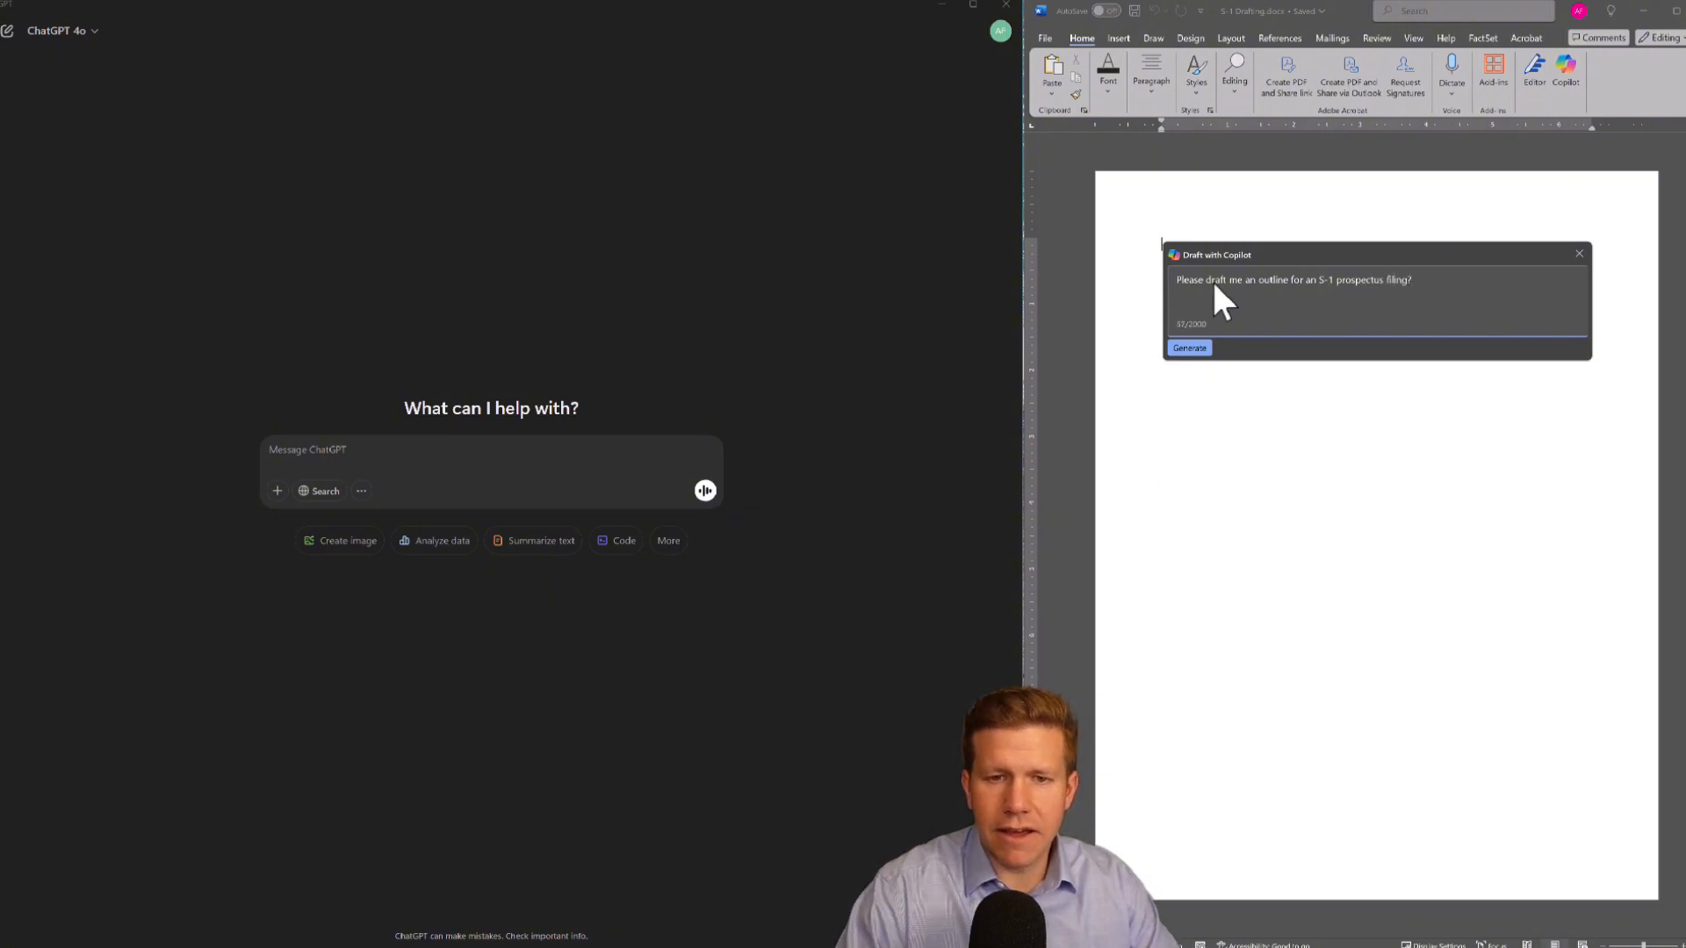
pyautogui.press('Return')
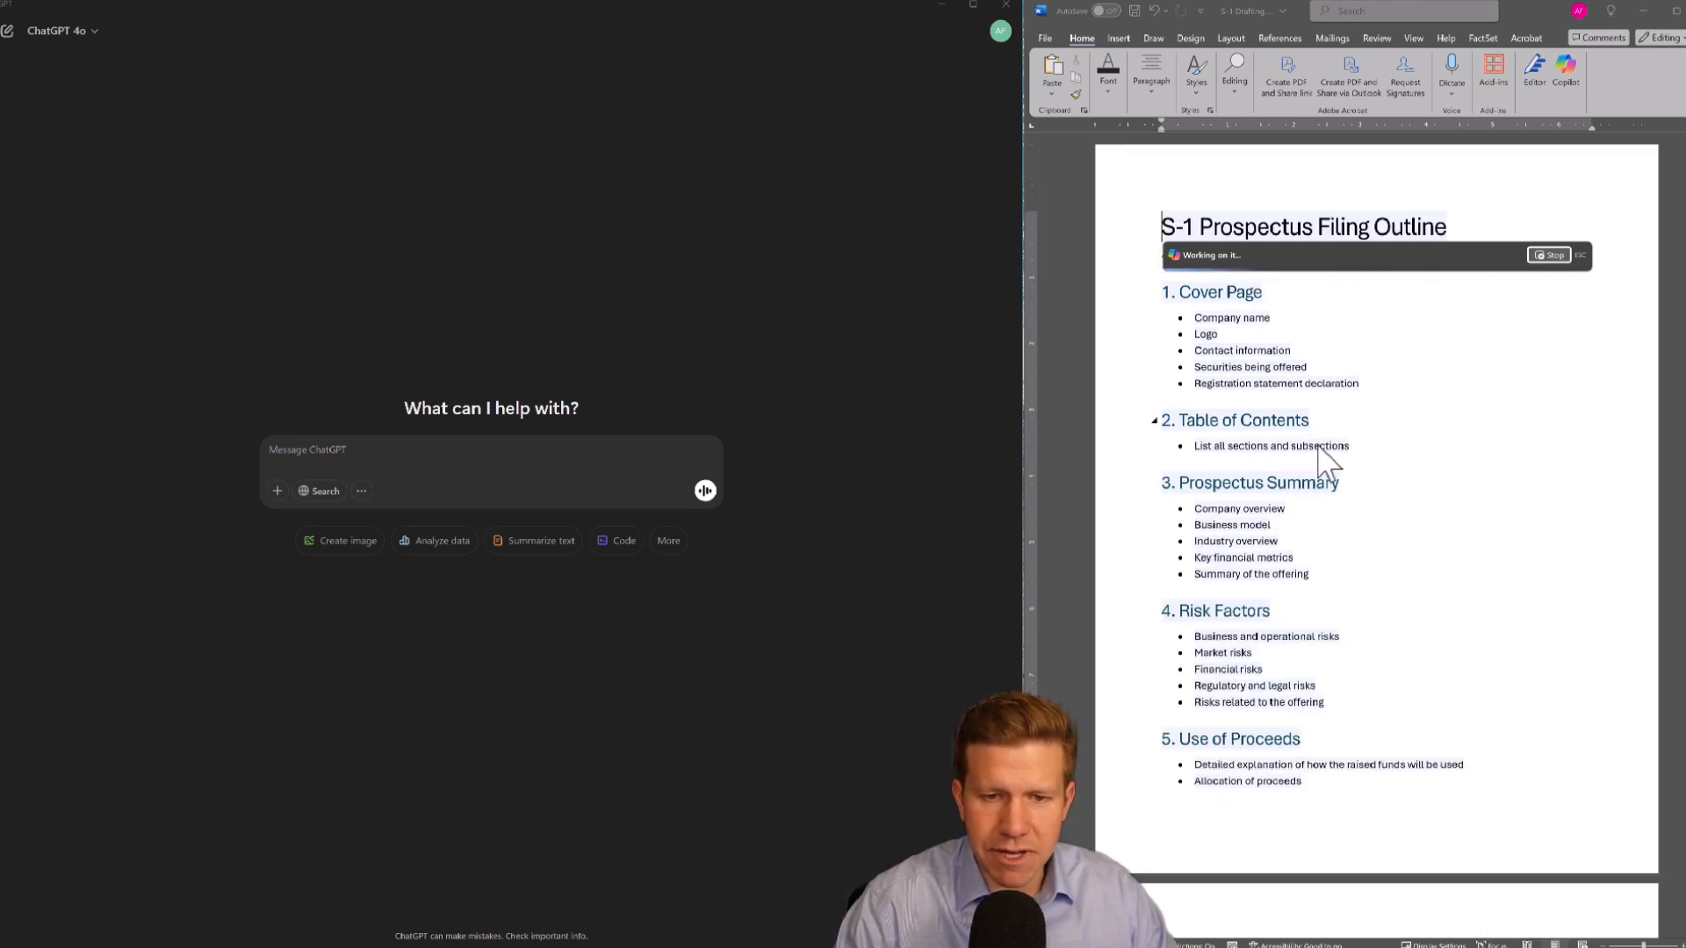
# Scroll through the Copilot-generated S-1 outline to review all its sections
pyautogui.scroll(-7, 1308, 505)
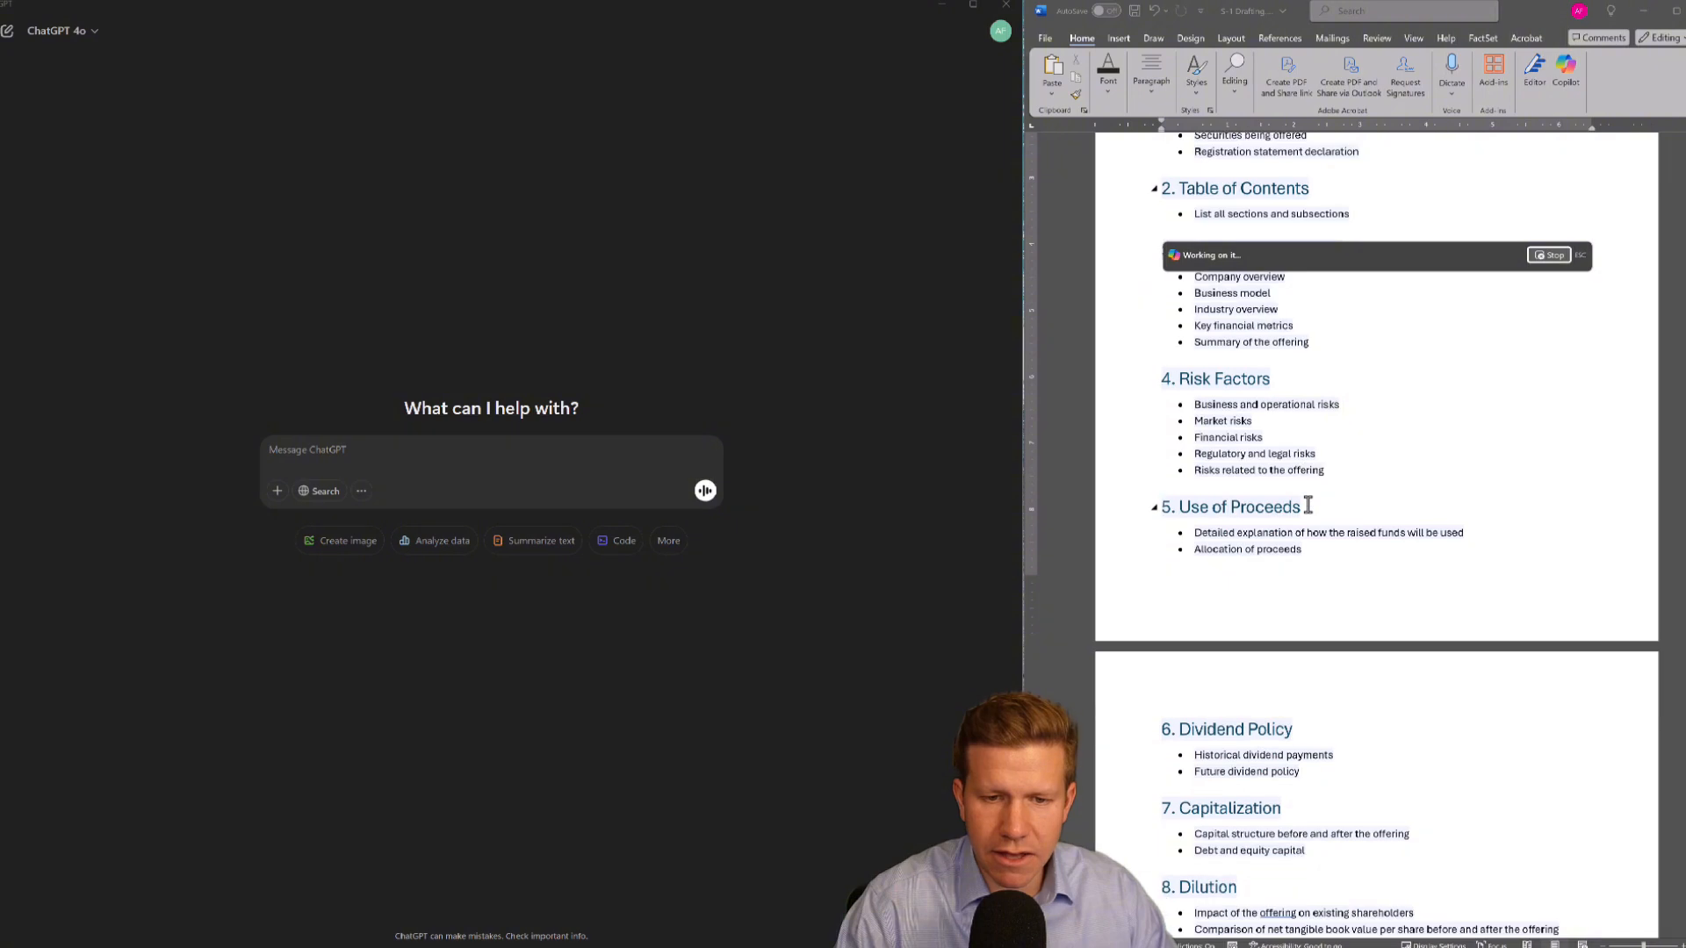
pyautogui.scroll(-10, 1303, 514)
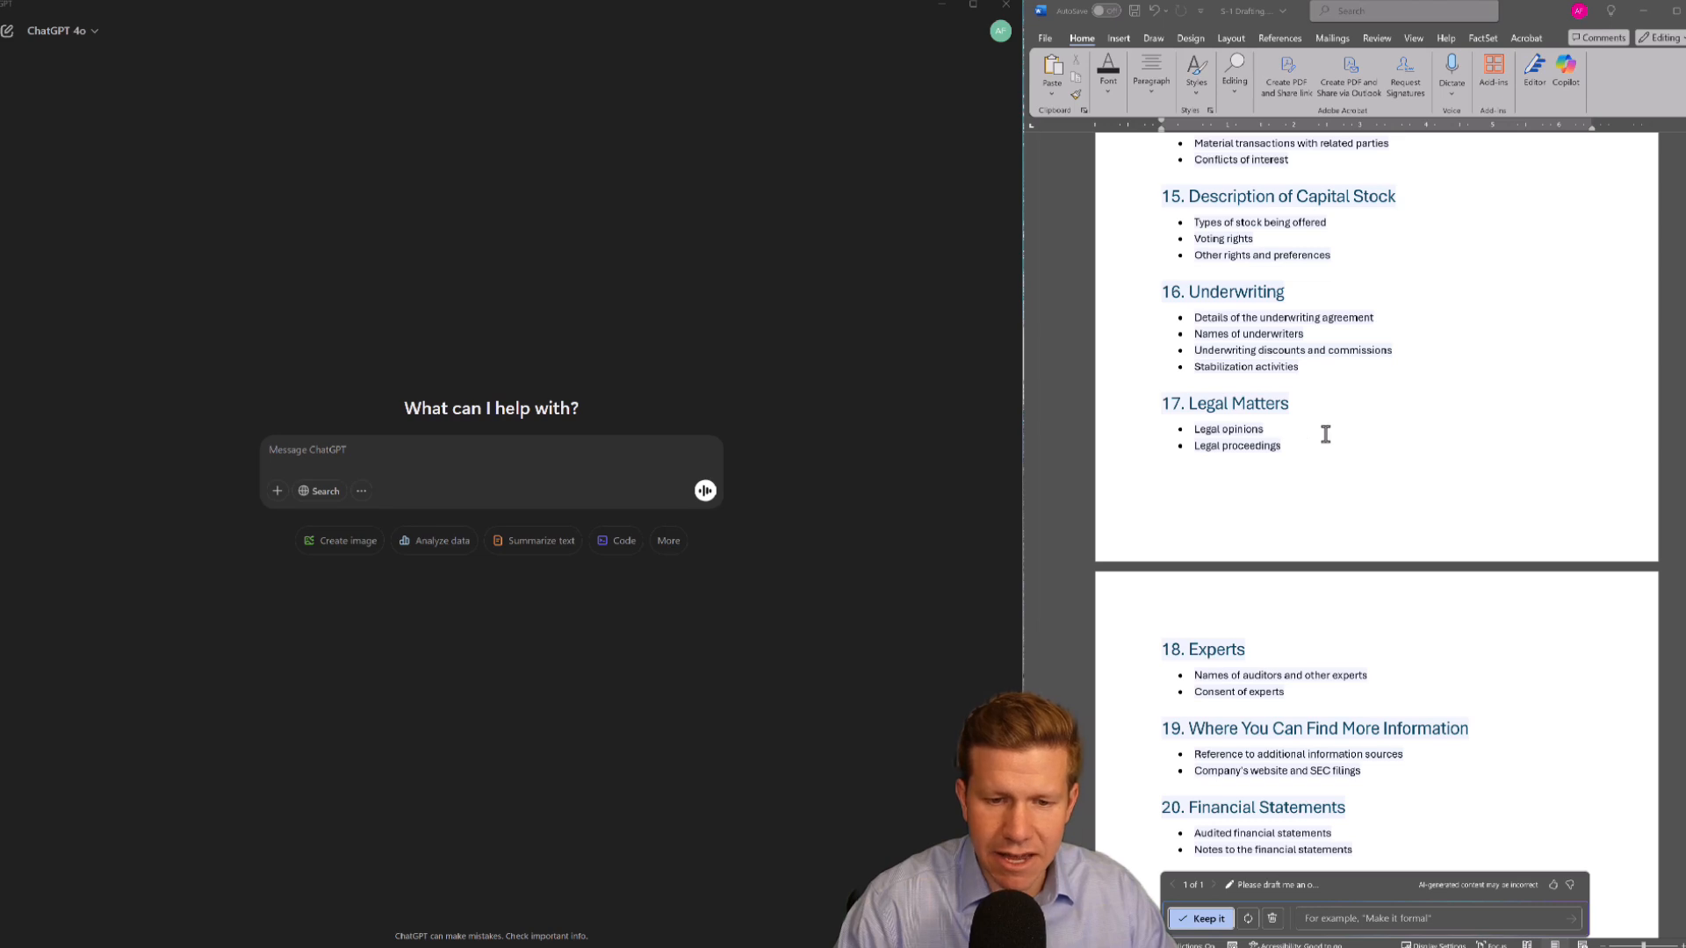
pyautogui.scroll(-4, 1336, 472)
pyautogui.scroll(20, 1335, 471)
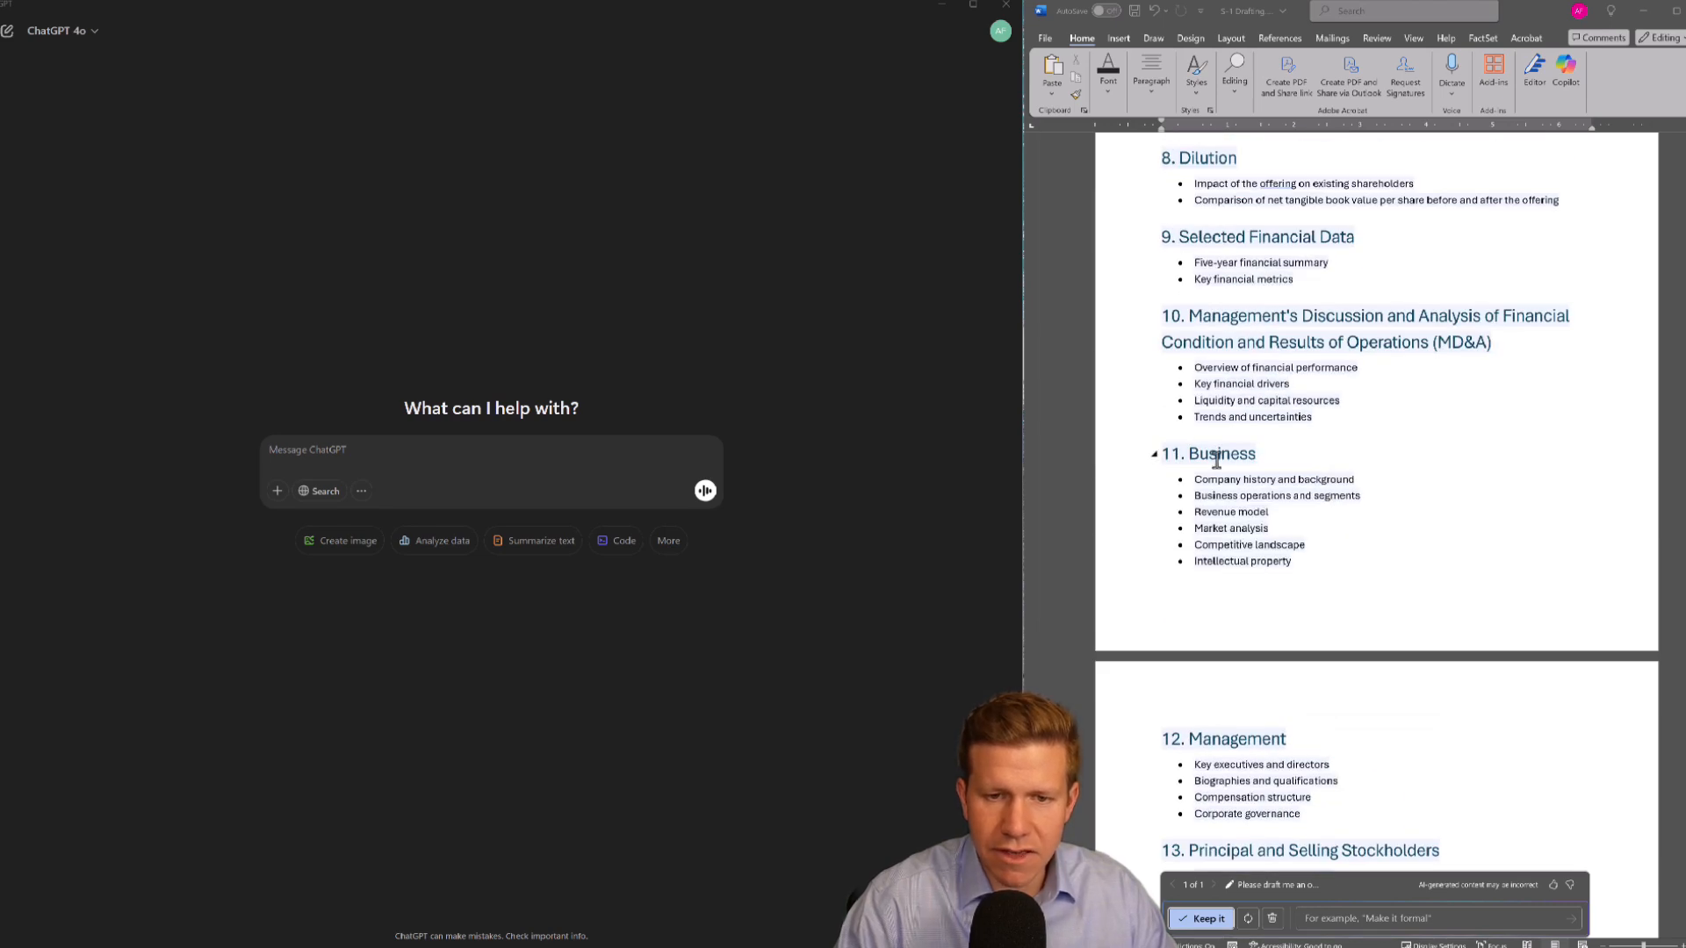
pyautogui.scroll(-10, 1257, 534)
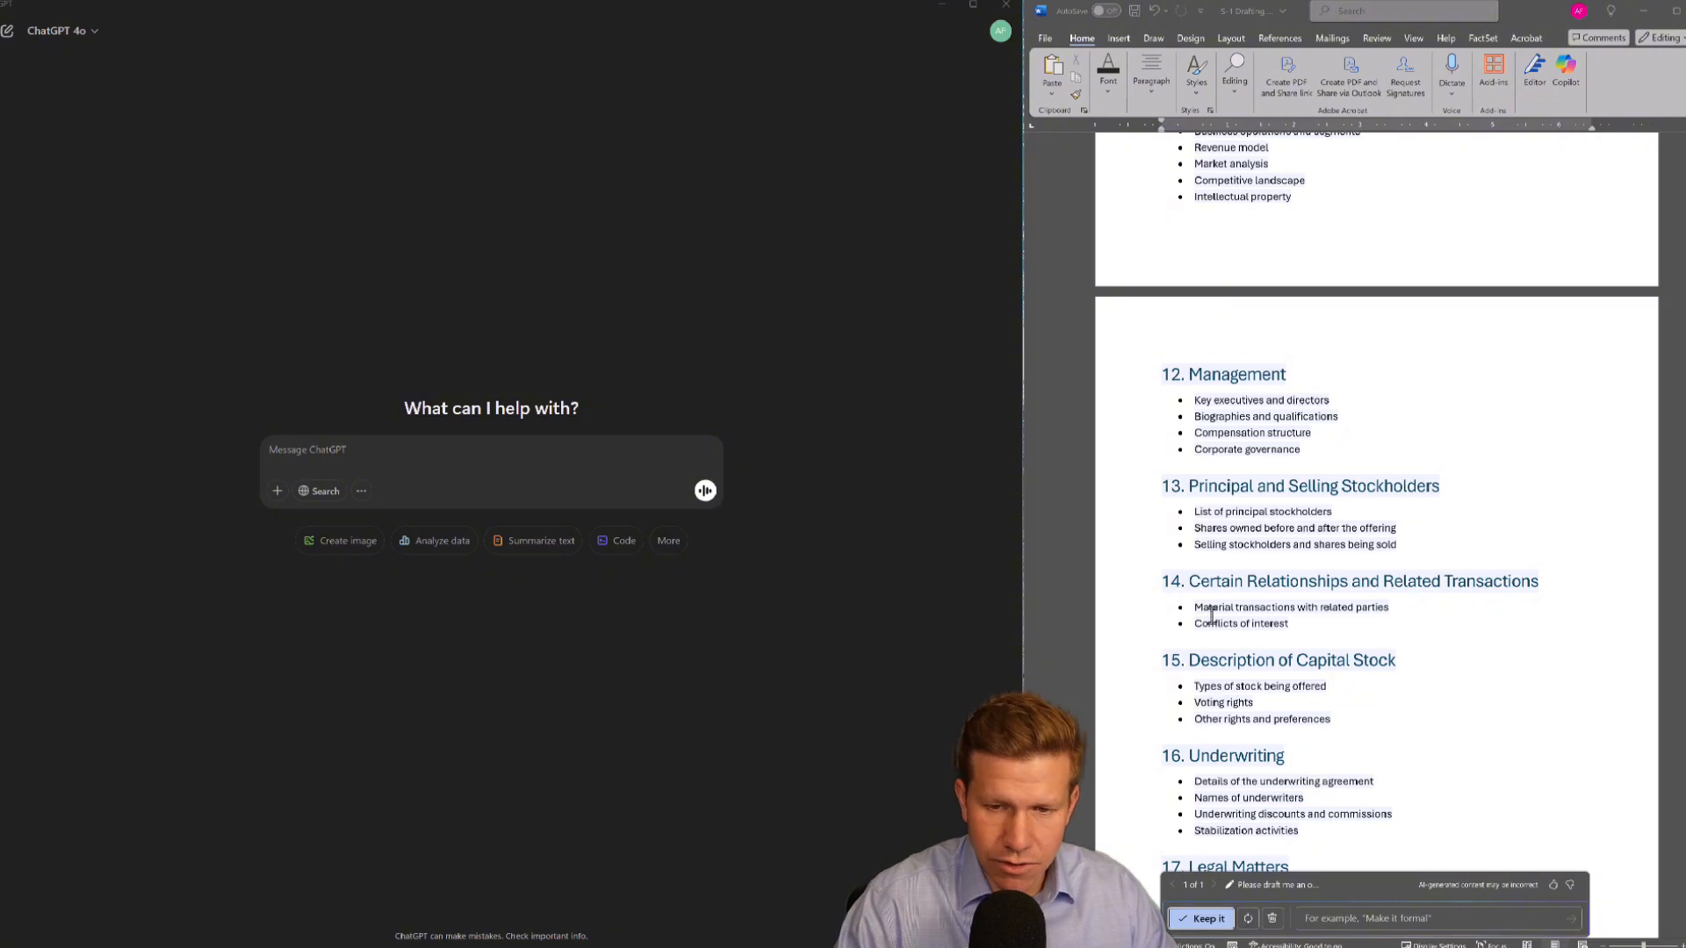
pyautogui.scroll(-3, 1188, 606)
pyautogui.scroll(-5, 1188, 606)
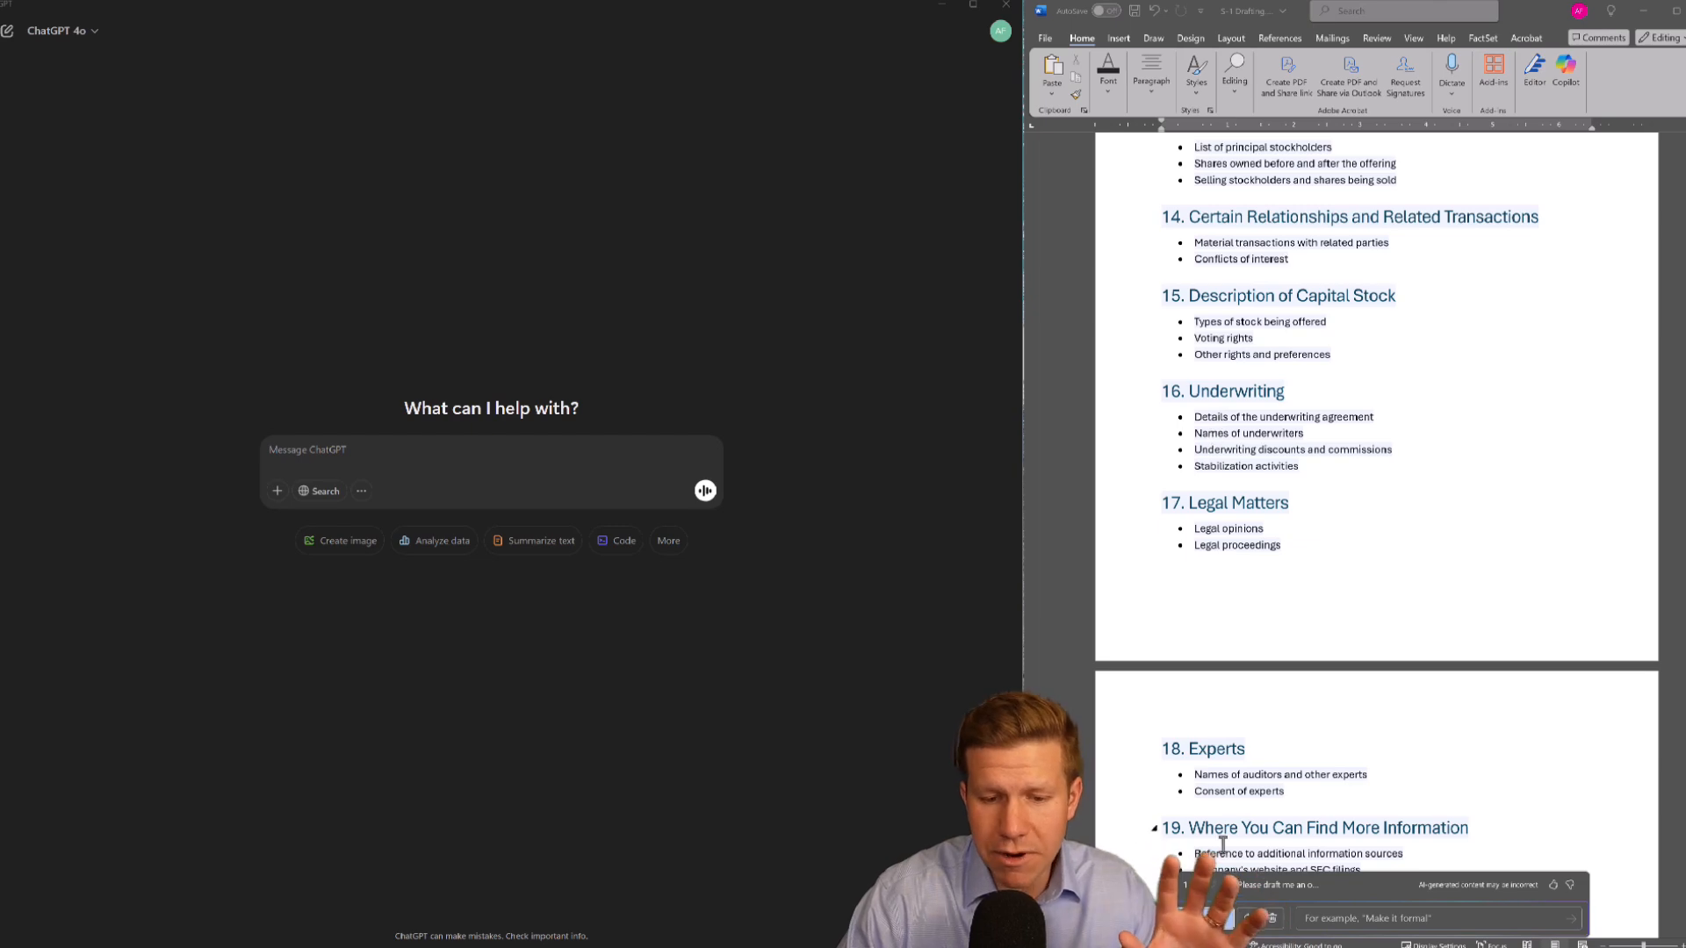
pyautogui.hotkey('ctrl', 'Home')
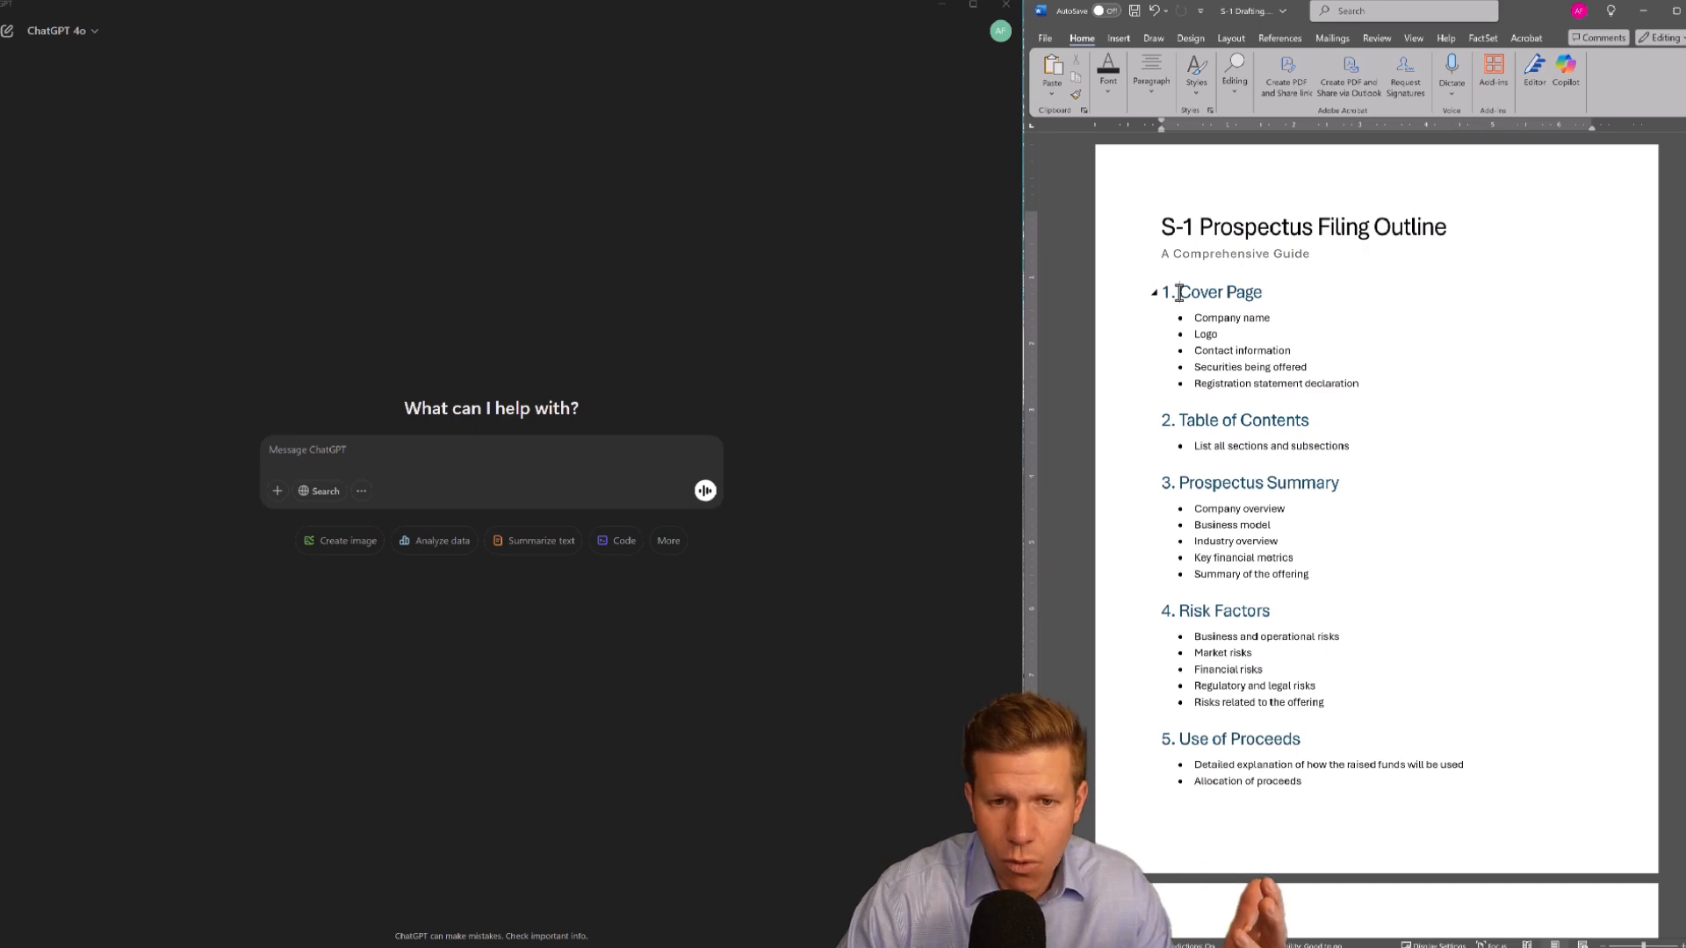
pyautogui.moveTo(1179, 293); pyautogui.dragTo(1449, 550)
pyautogui.scroll(-20, 1287, 448)
pyautogui.click(1457, 565)
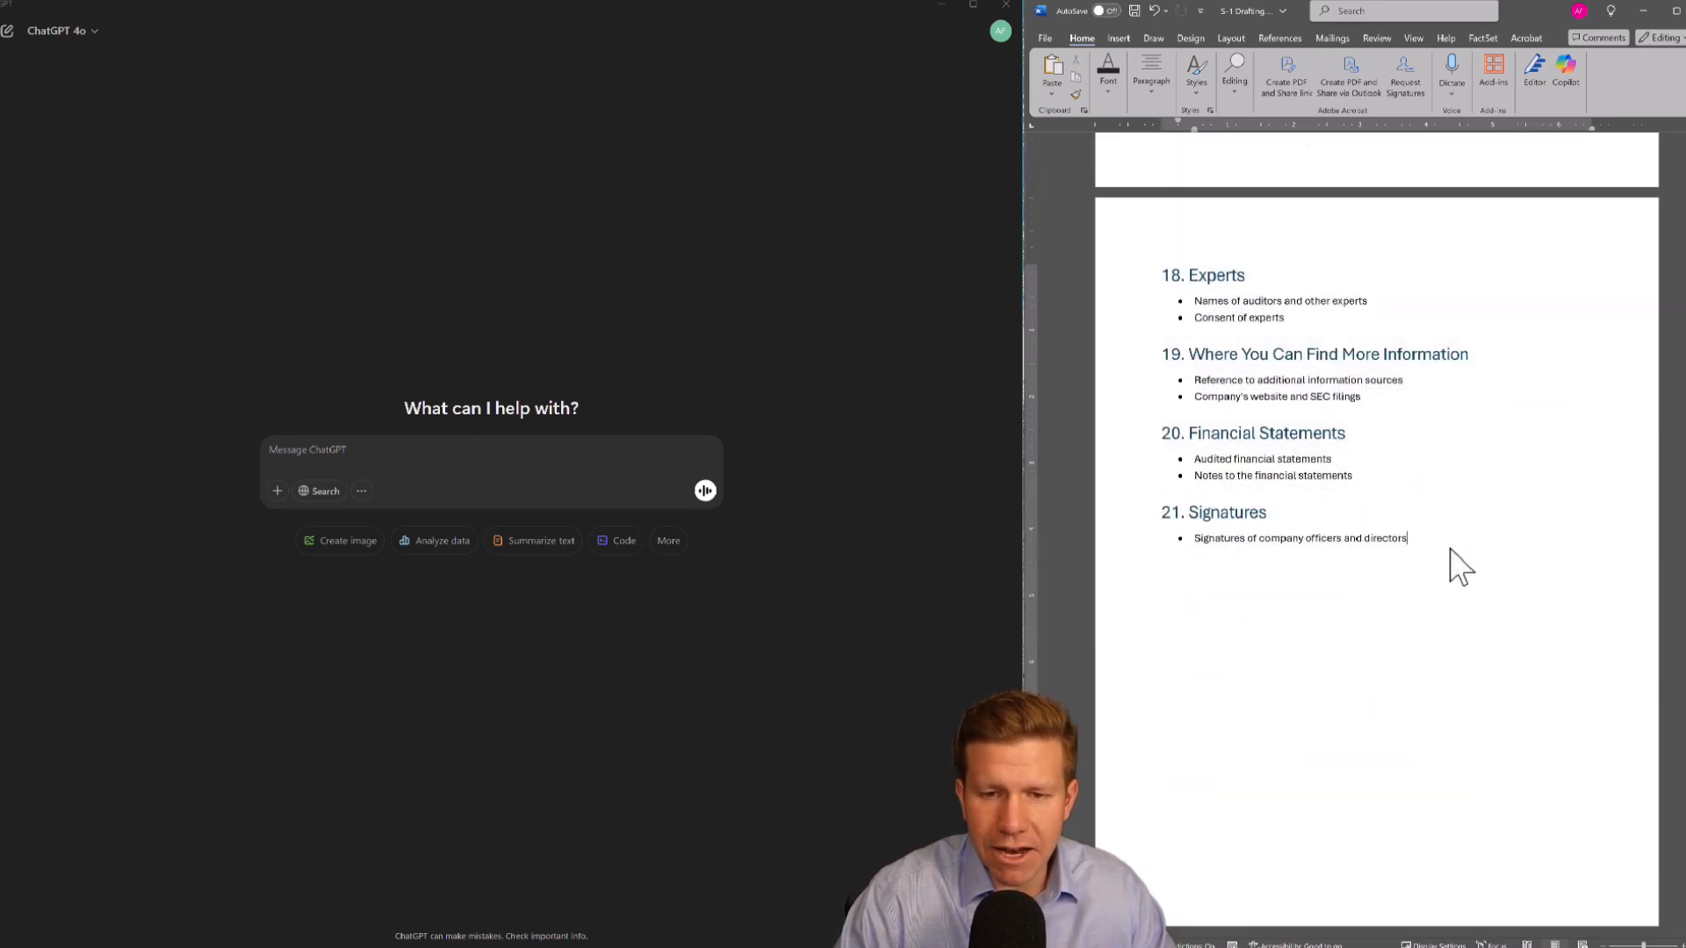
pyautogui.scroll(20, 1472, 524)
# Paste the prompt describing the senior investment banker role and the CPG company IPO into the ChatGPT message box
pyautogui.click(375, 444)
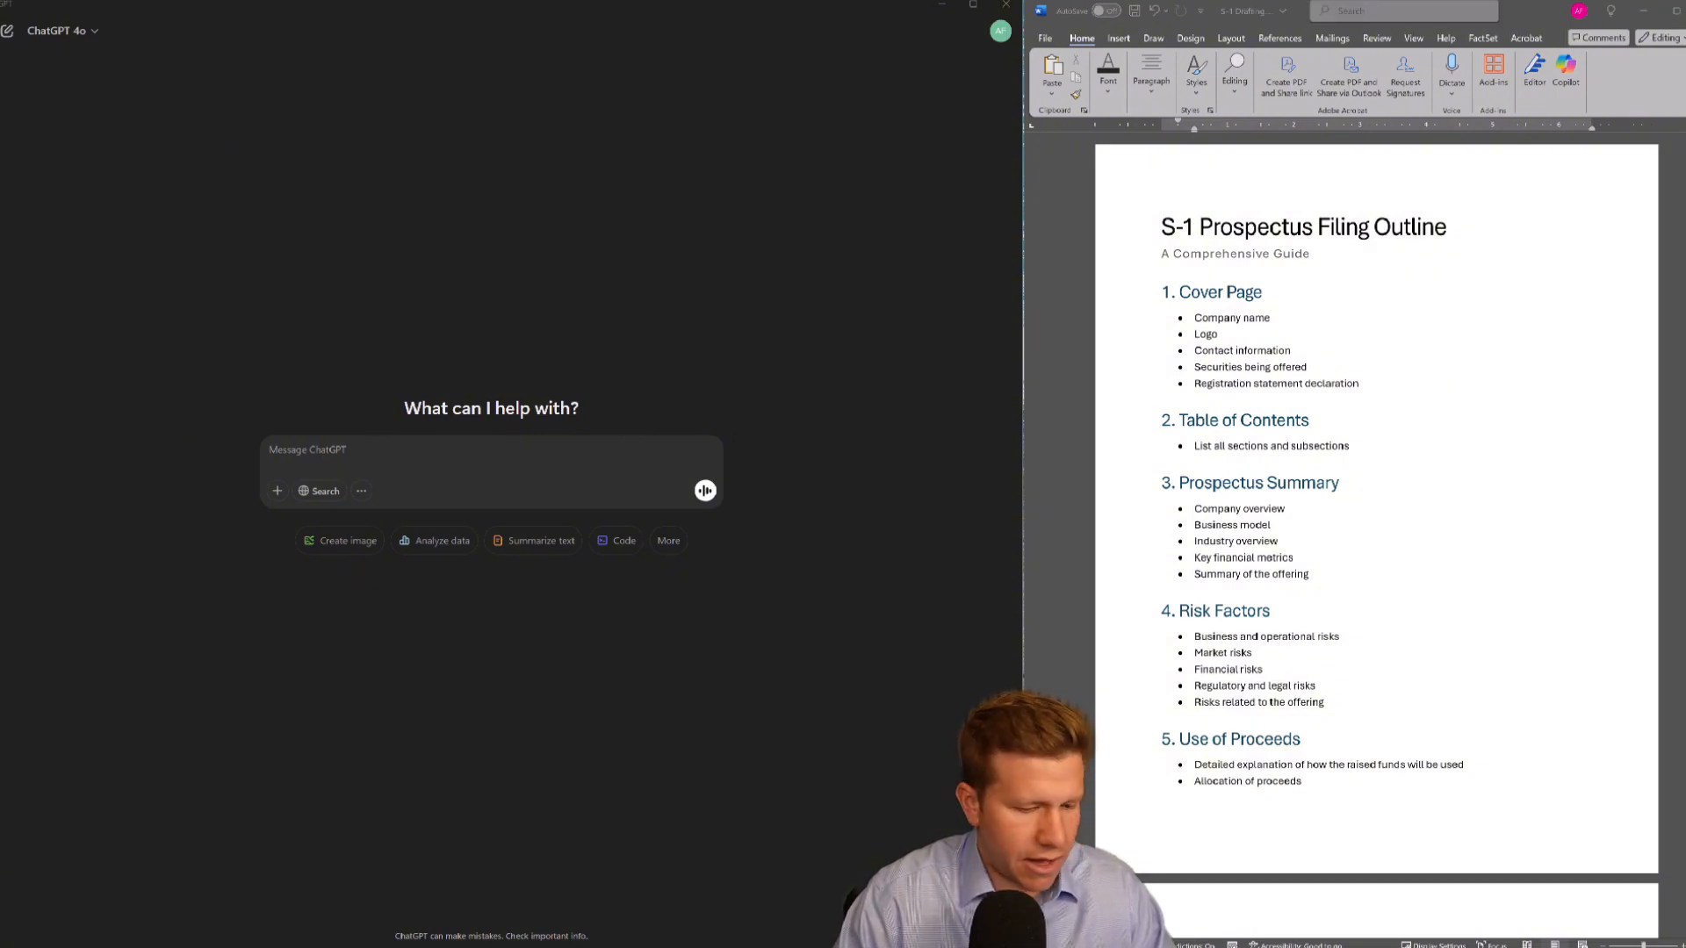
pyautogui.write('You are a very senior investment banker. We are a bookrunner in a new Initial Public Offiner. The company we are taking public is a consumer packaged goods company that makes energy drinks, electrolyte drinks and a protein snack bar. They are US based with nearly a half billion dollars in revenue. I need help drafting an S-1 prospectus filing. Do you understand what an S-1 filing is?')
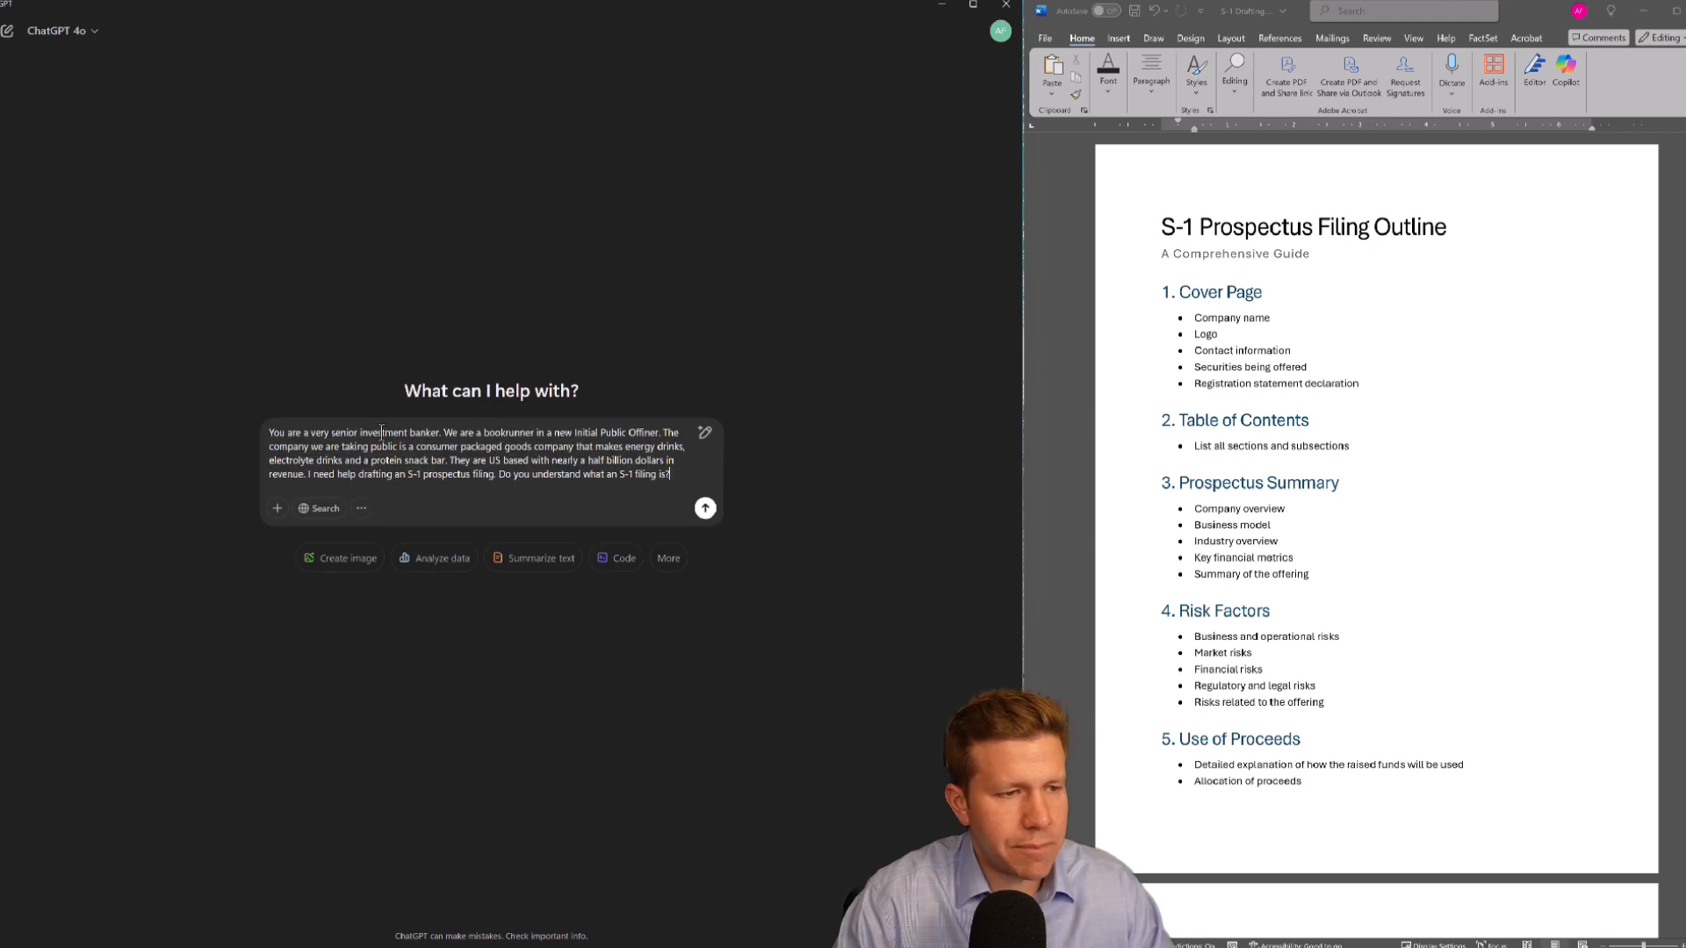
pyautogui.hotkey('ctrl', 'z')
pyautogui.write('You are a very senior investment banker. We are a bookrunner in a new Initial Public Offiner. The company we are taking public is a consumer packaged goods company that makes energy drinks, electrolyte drinks and a protein snack bar. They are US based with nearly a half billion dollars in revenue. I need help drafting an S-1 prospectus filing. Do you understand what an S-1 filing is?')
# Correct "Offiner" to "Offering" in the prompt and send it to ChatGPT
pyautogui.moveTo(280, 434); pyautogui.dragTo(364, 435)
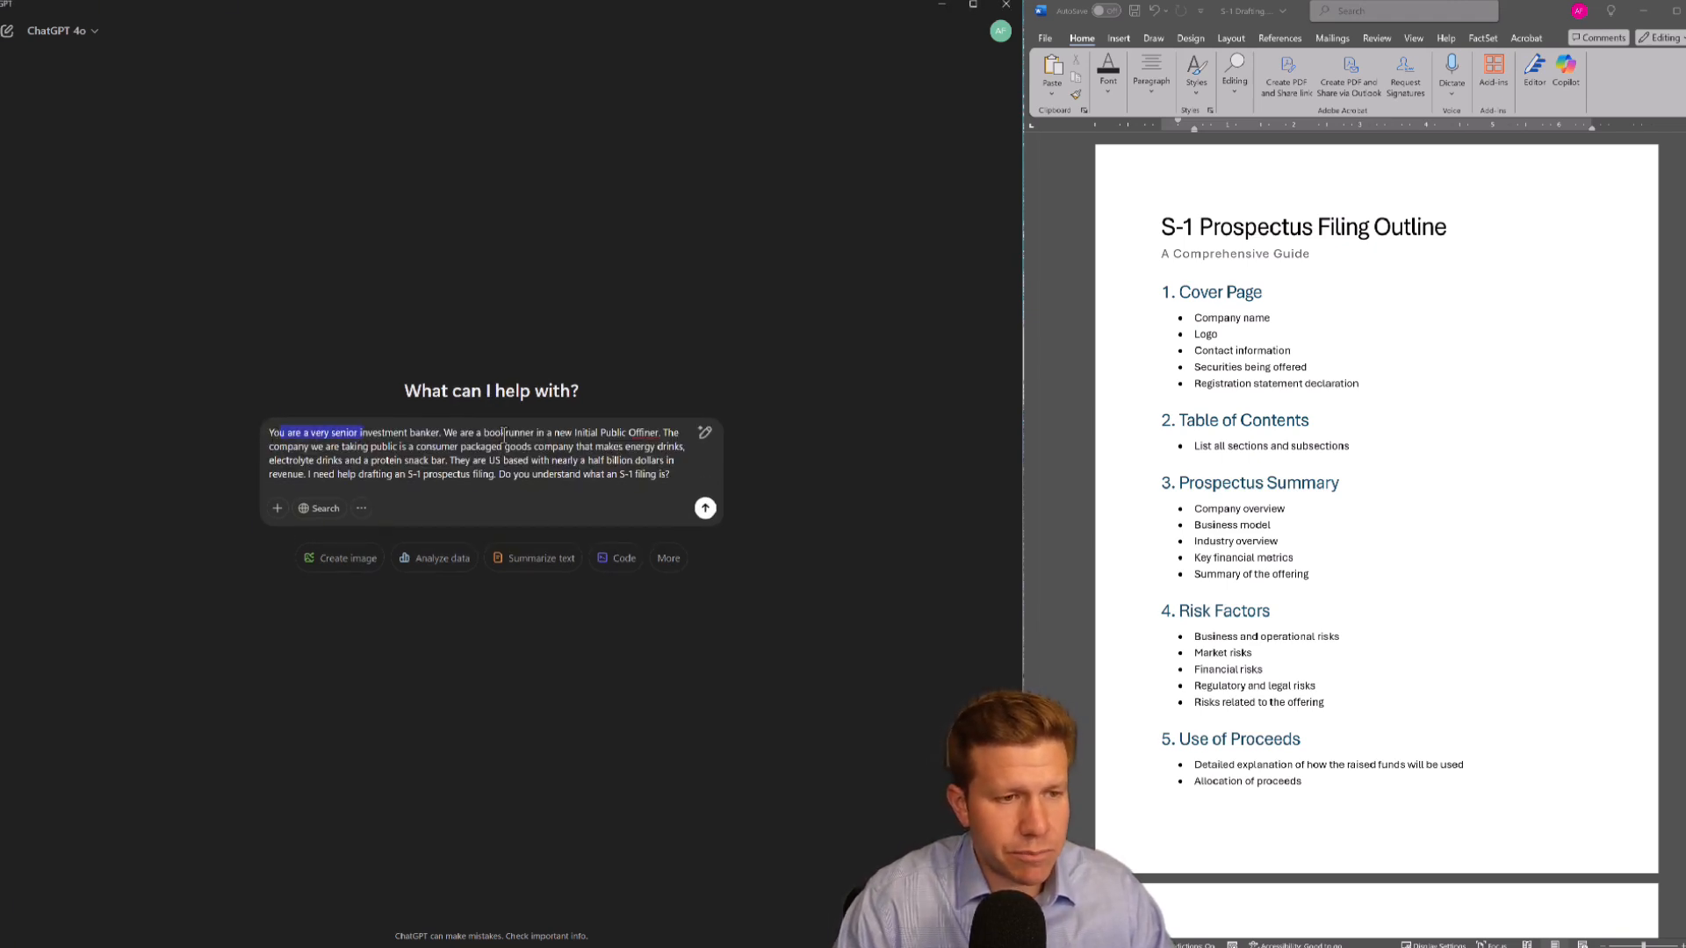
pyautogui.doubleClick(641, 432)
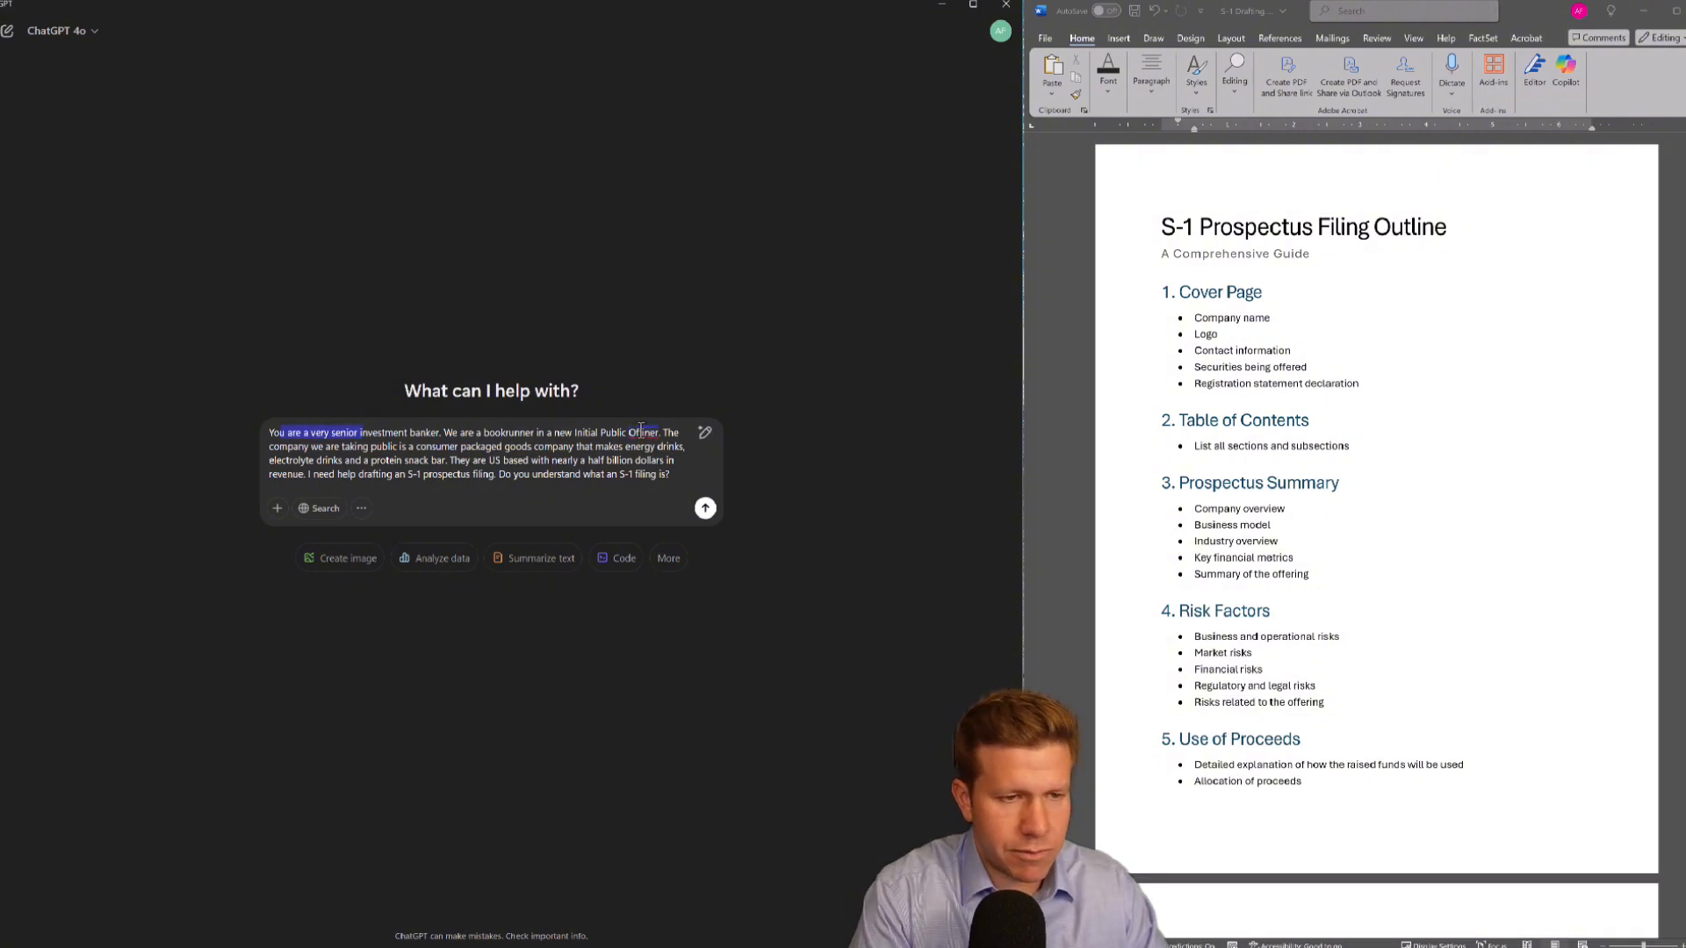
pyautogui.doubleClick(641, 432)
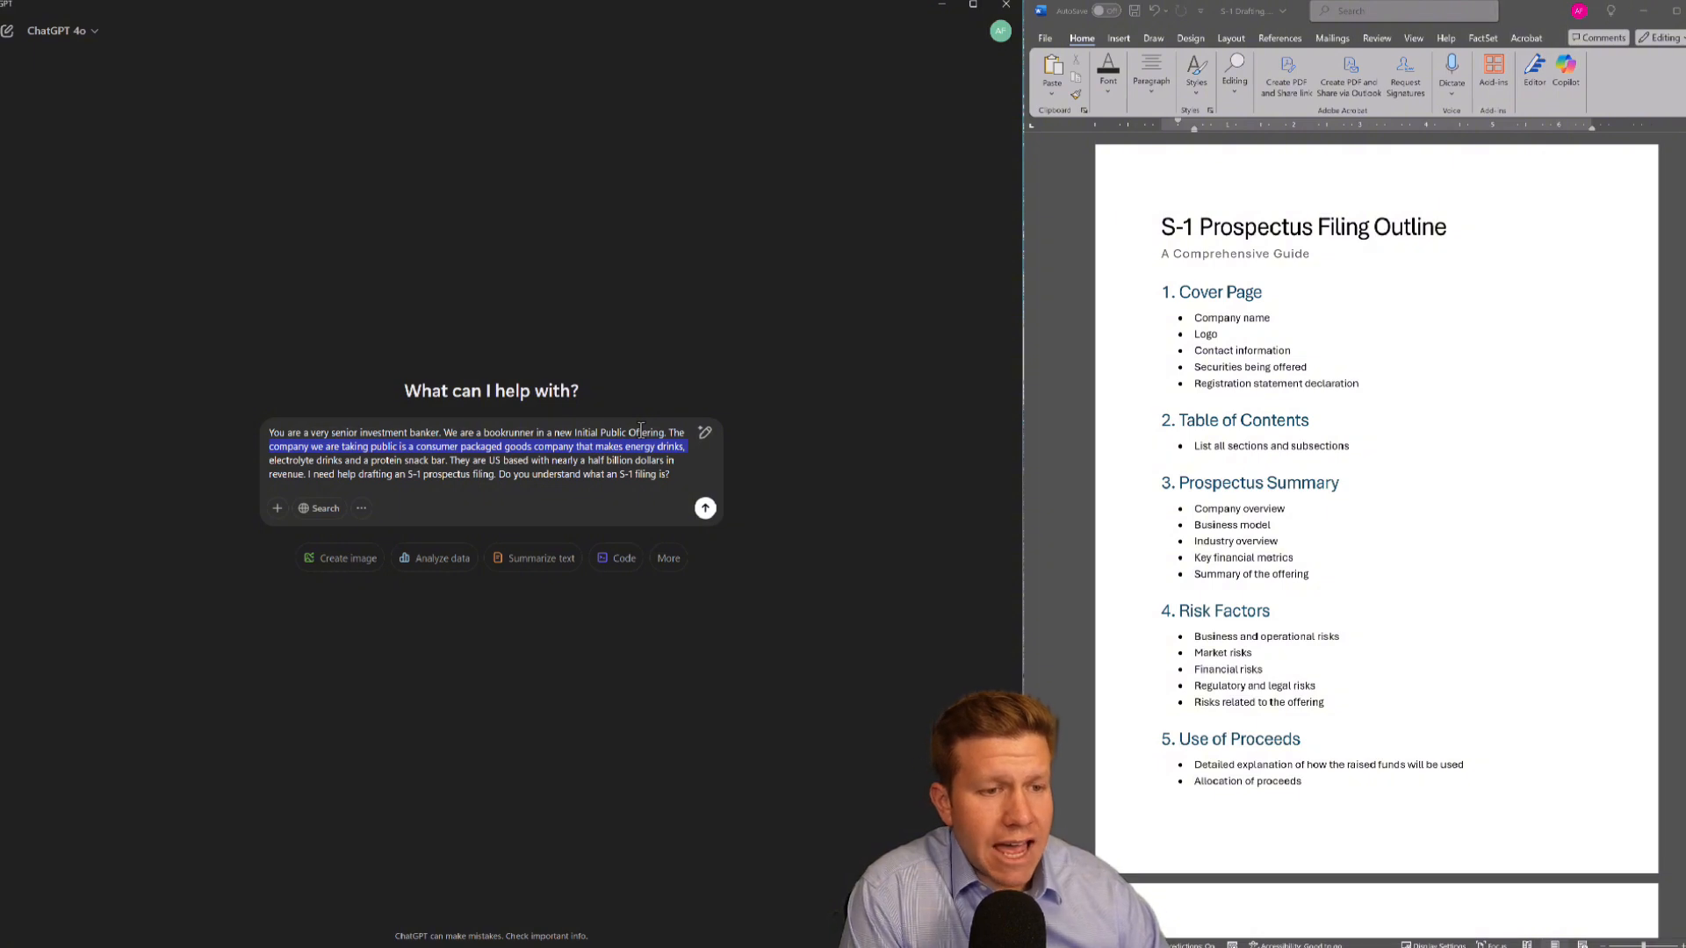
pyautogui.click(520, 477)
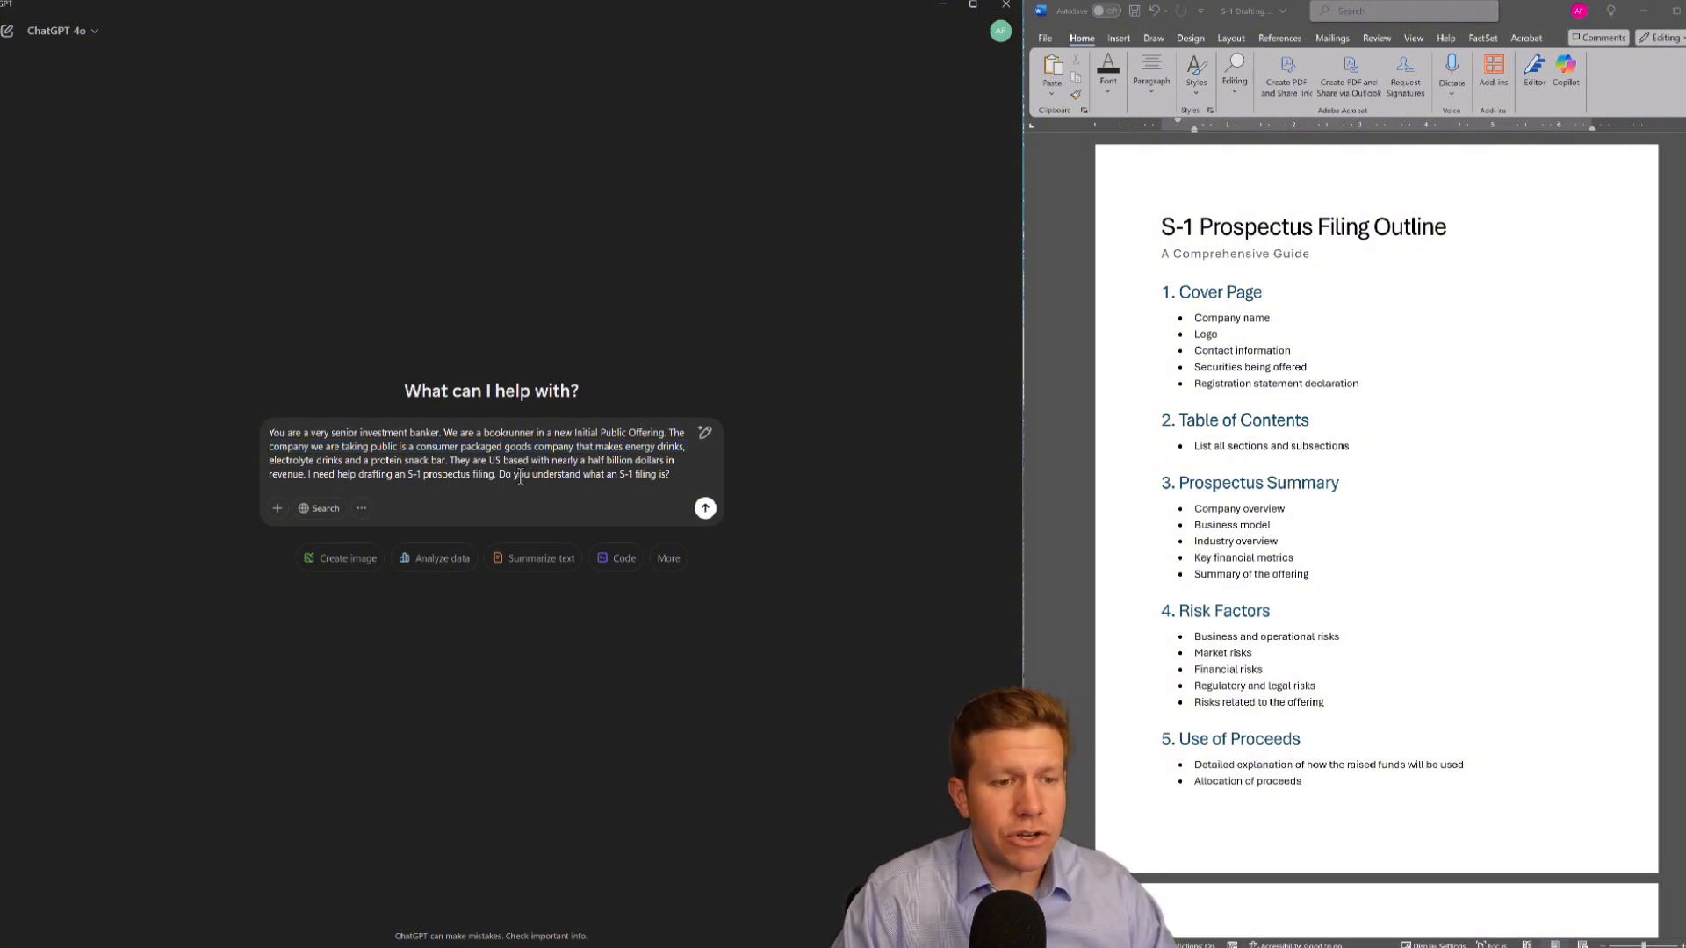
pyautogui.press('Return')
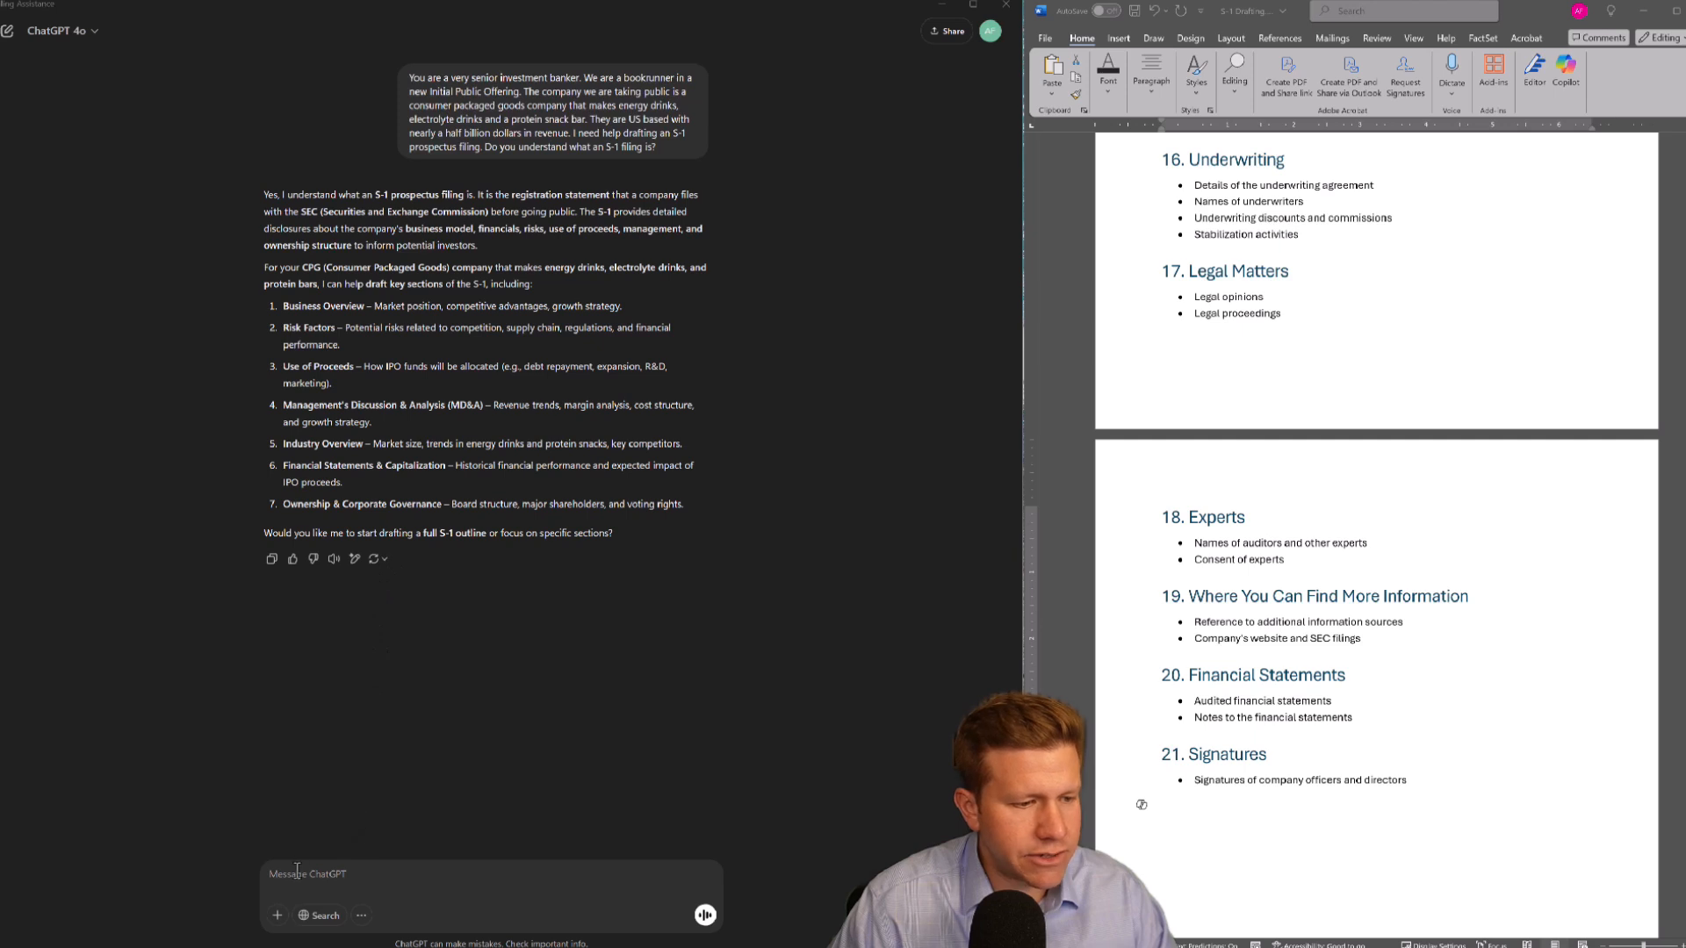
# Paste the follow-up request asking ChatGPT to review the outline and create a single consolidated outline
pyautogui.write("Here is my outline for an S-1. Are there any sections that we need or don't need? Based on what you know and what you like in my outline, please create a single new consolidated outline for us to work from?")
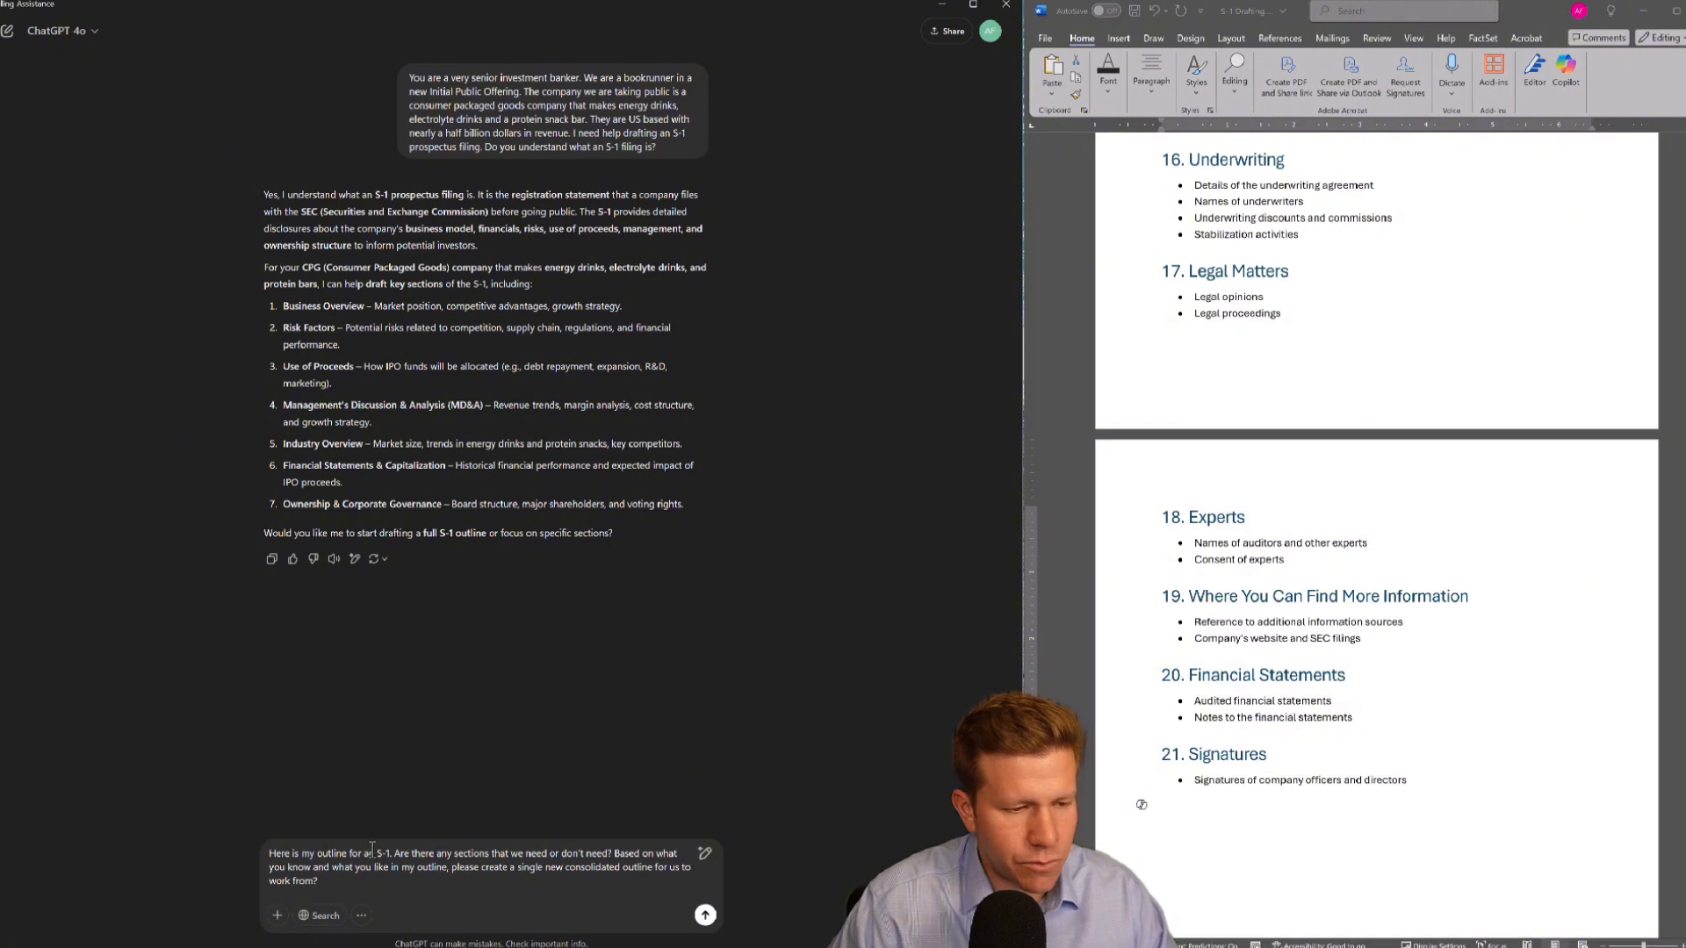
pyautogui.moveTo(401, 868); pyautogui.dragTo(457, 868)
# Select all of the outline text in the Word document
pyautogui.click(1396, 795)
pyautogui.hotkey('ctrl', 'a')
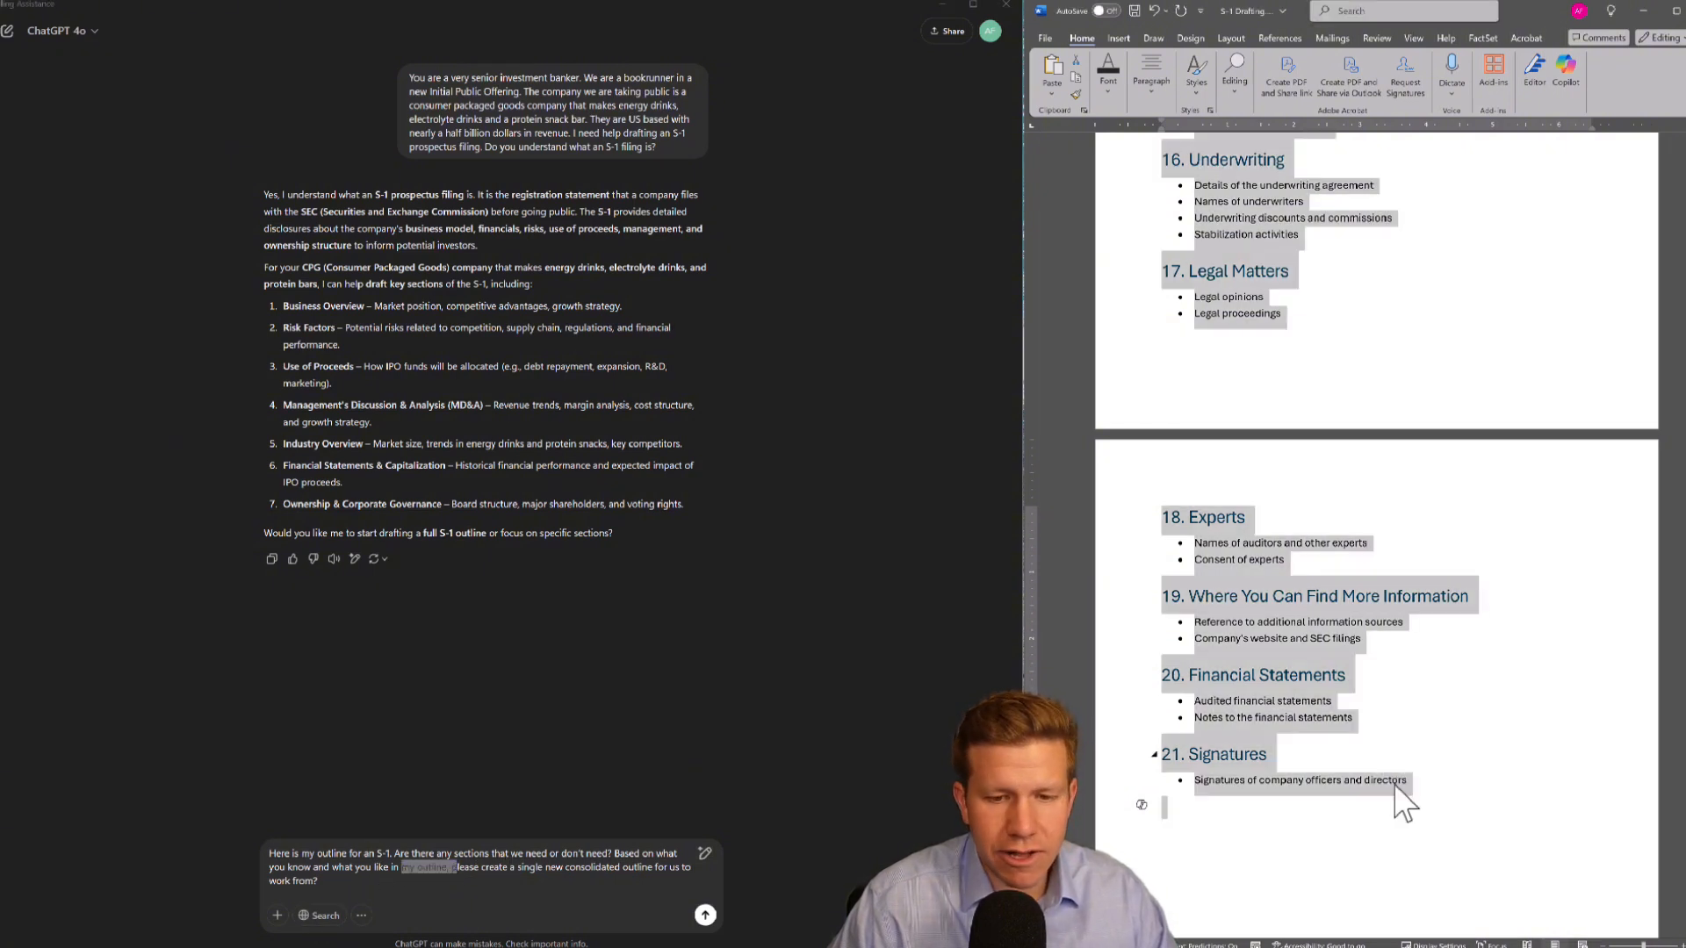
pyautogui.scroll(20, 1291, 499)
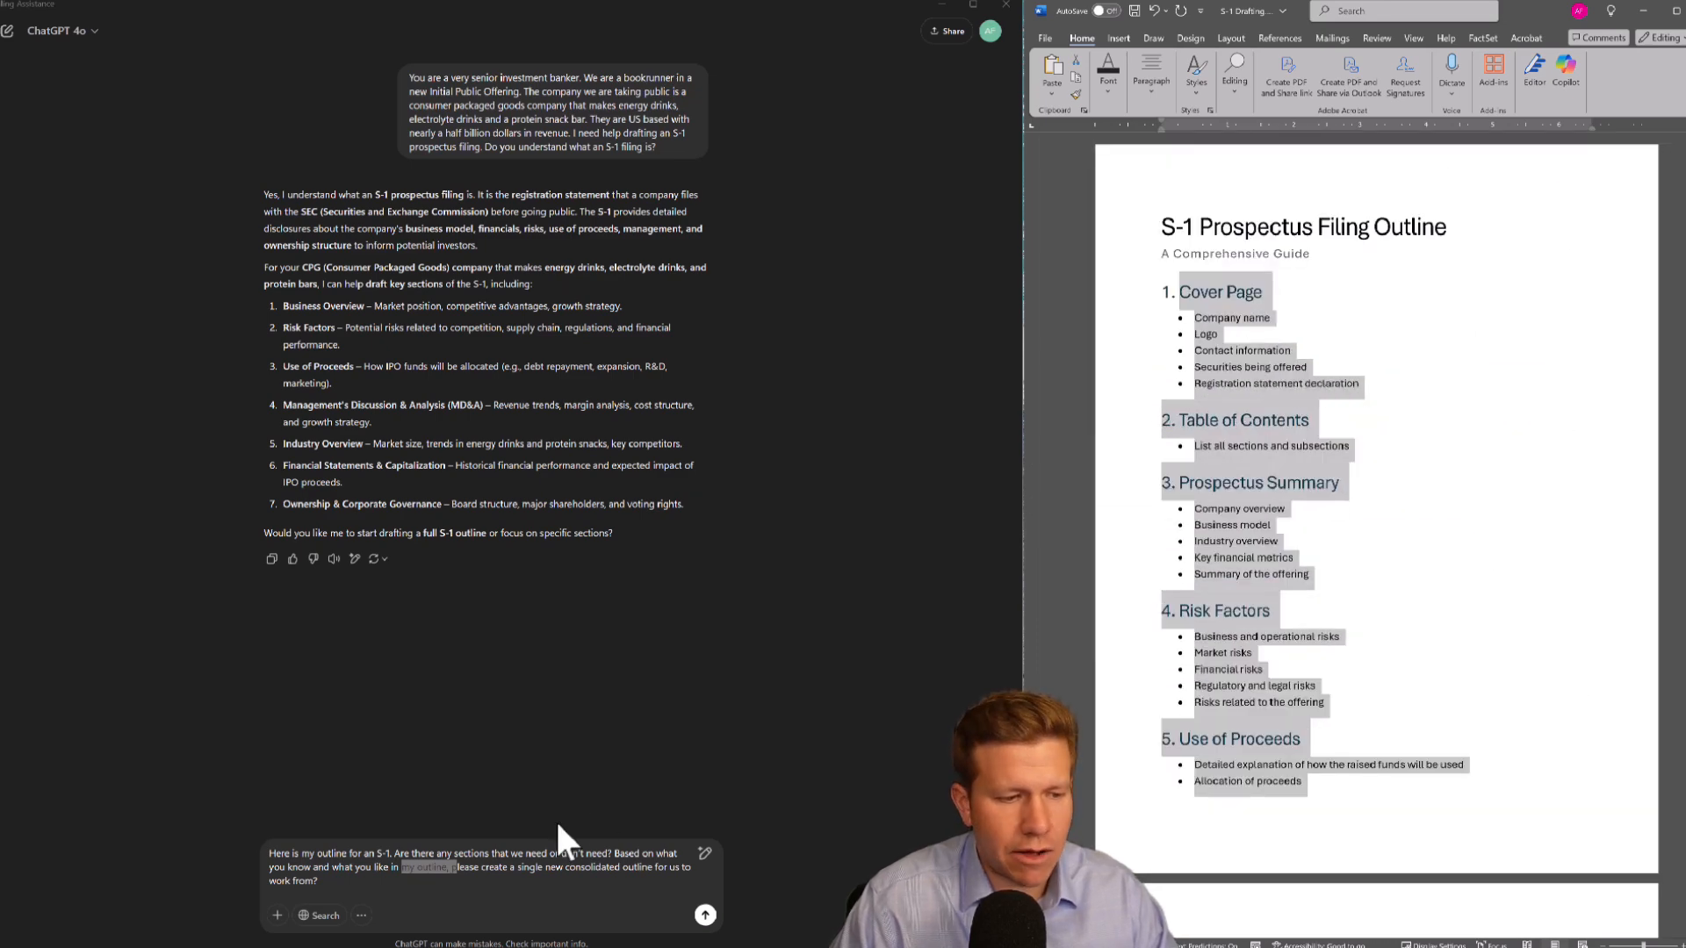
# Paste the Word outline on new lines below the follow-up request and send the message
pyautogui.click(365, 883)
pyautogui.hotkey('shift', 'Return')
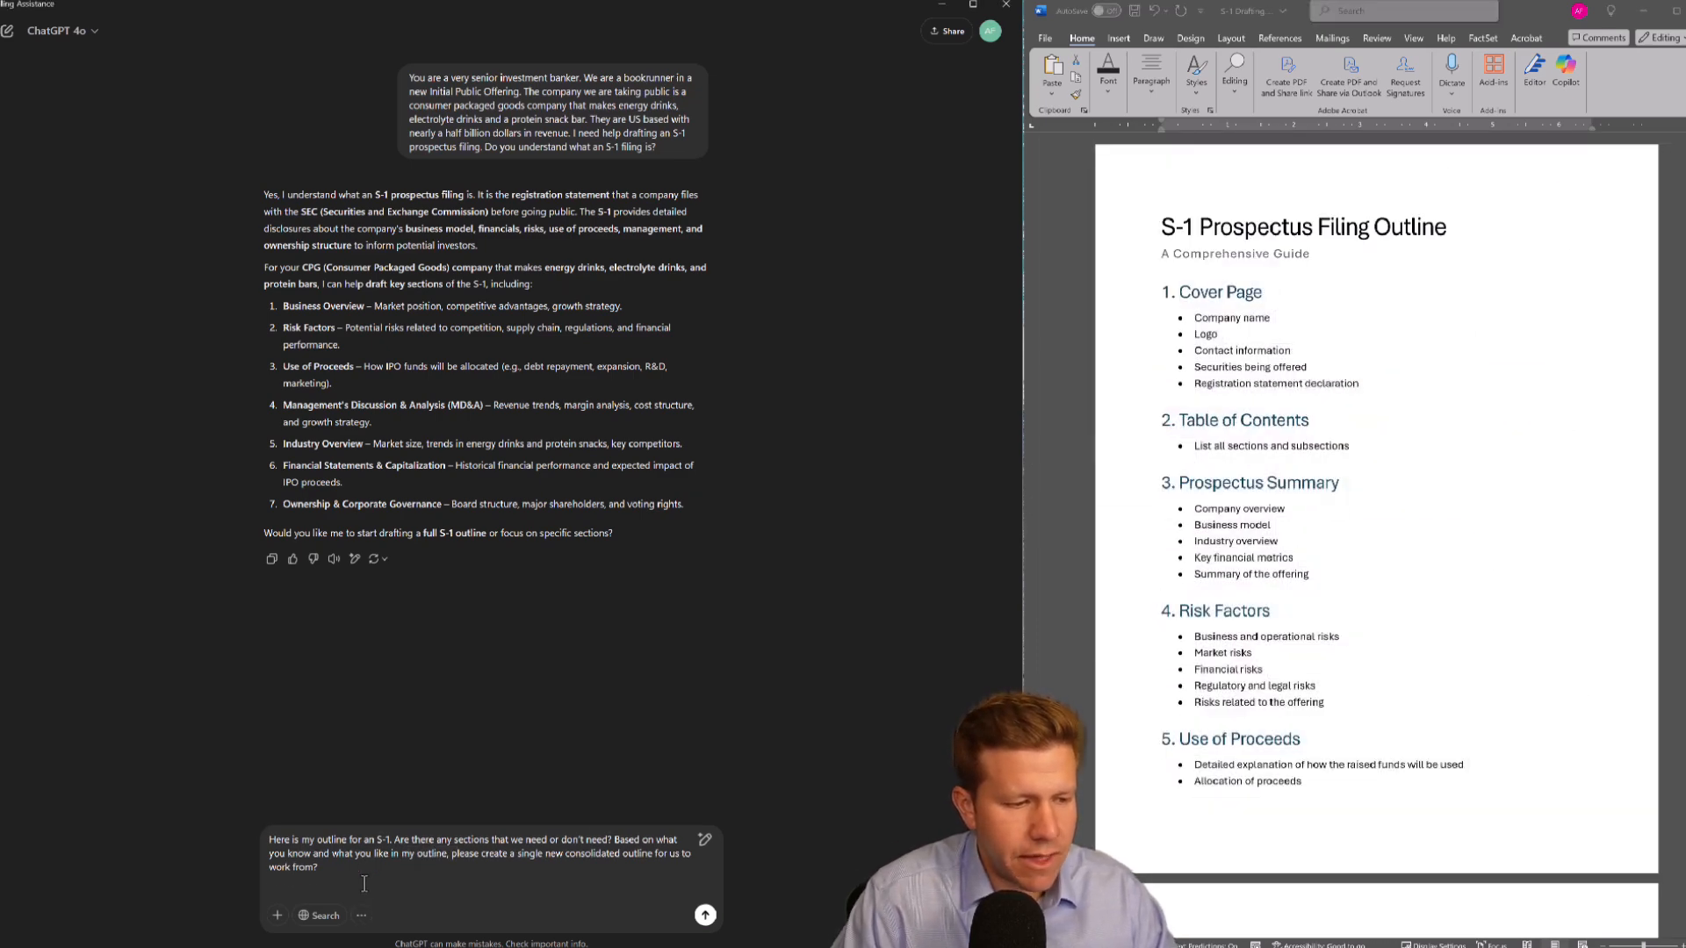
pyautogui.hotkey('shift', 'Return')
pyautogui.hotkey('ctrl', 'v')
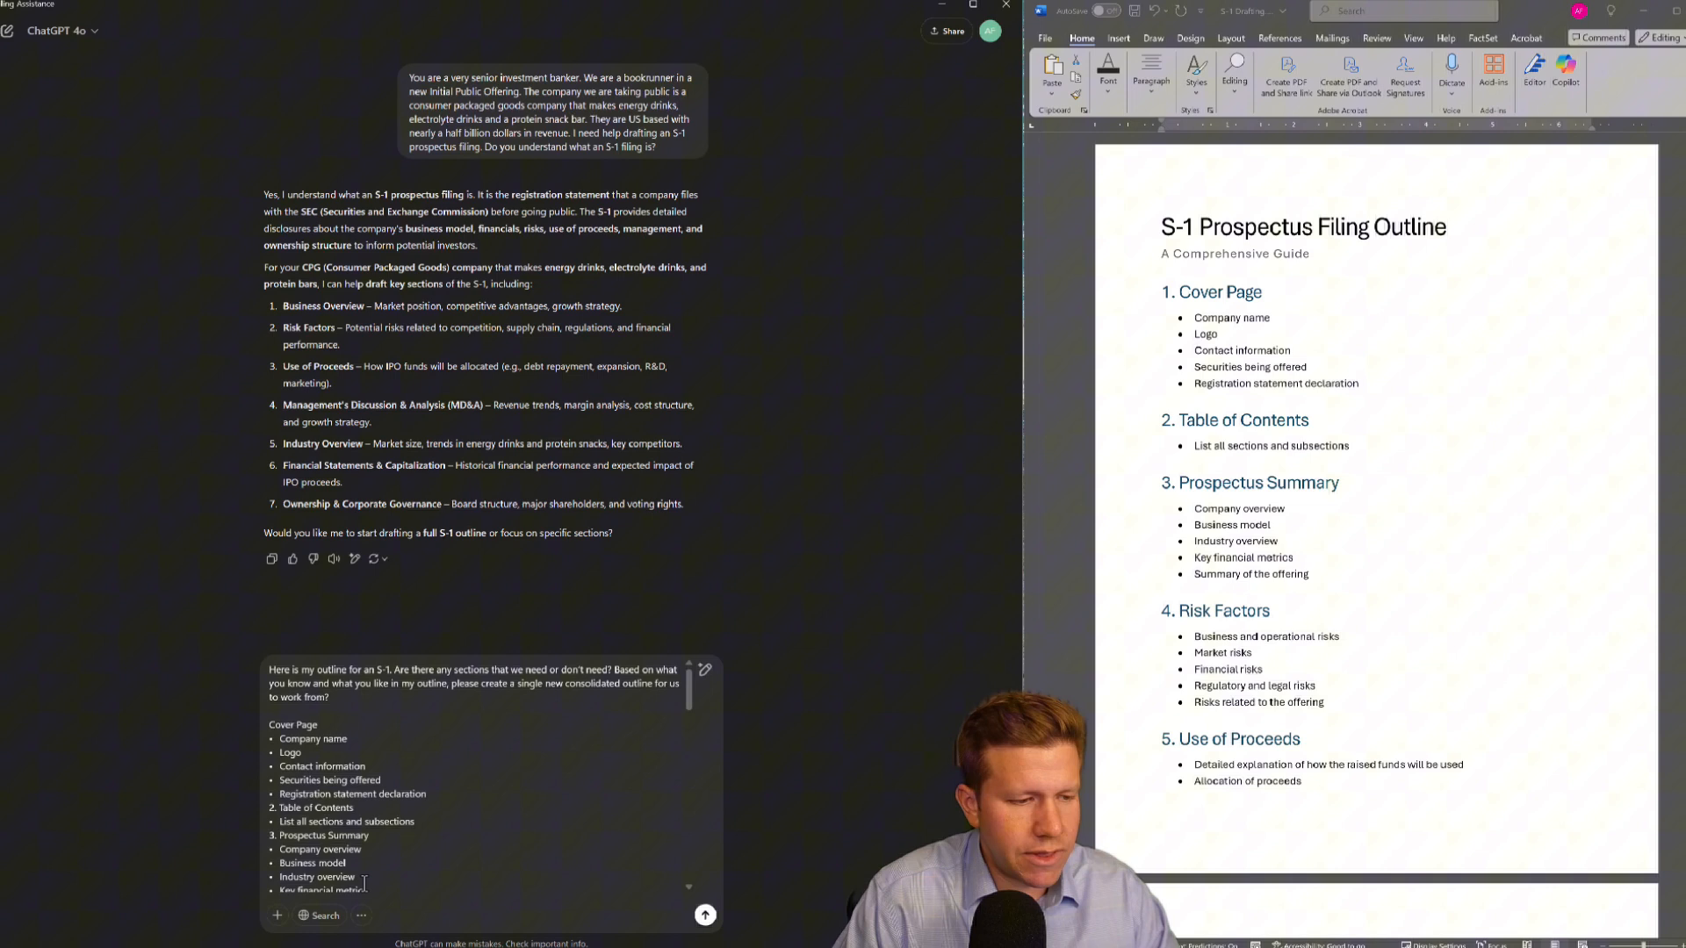
pyautogui.click(706, 916)
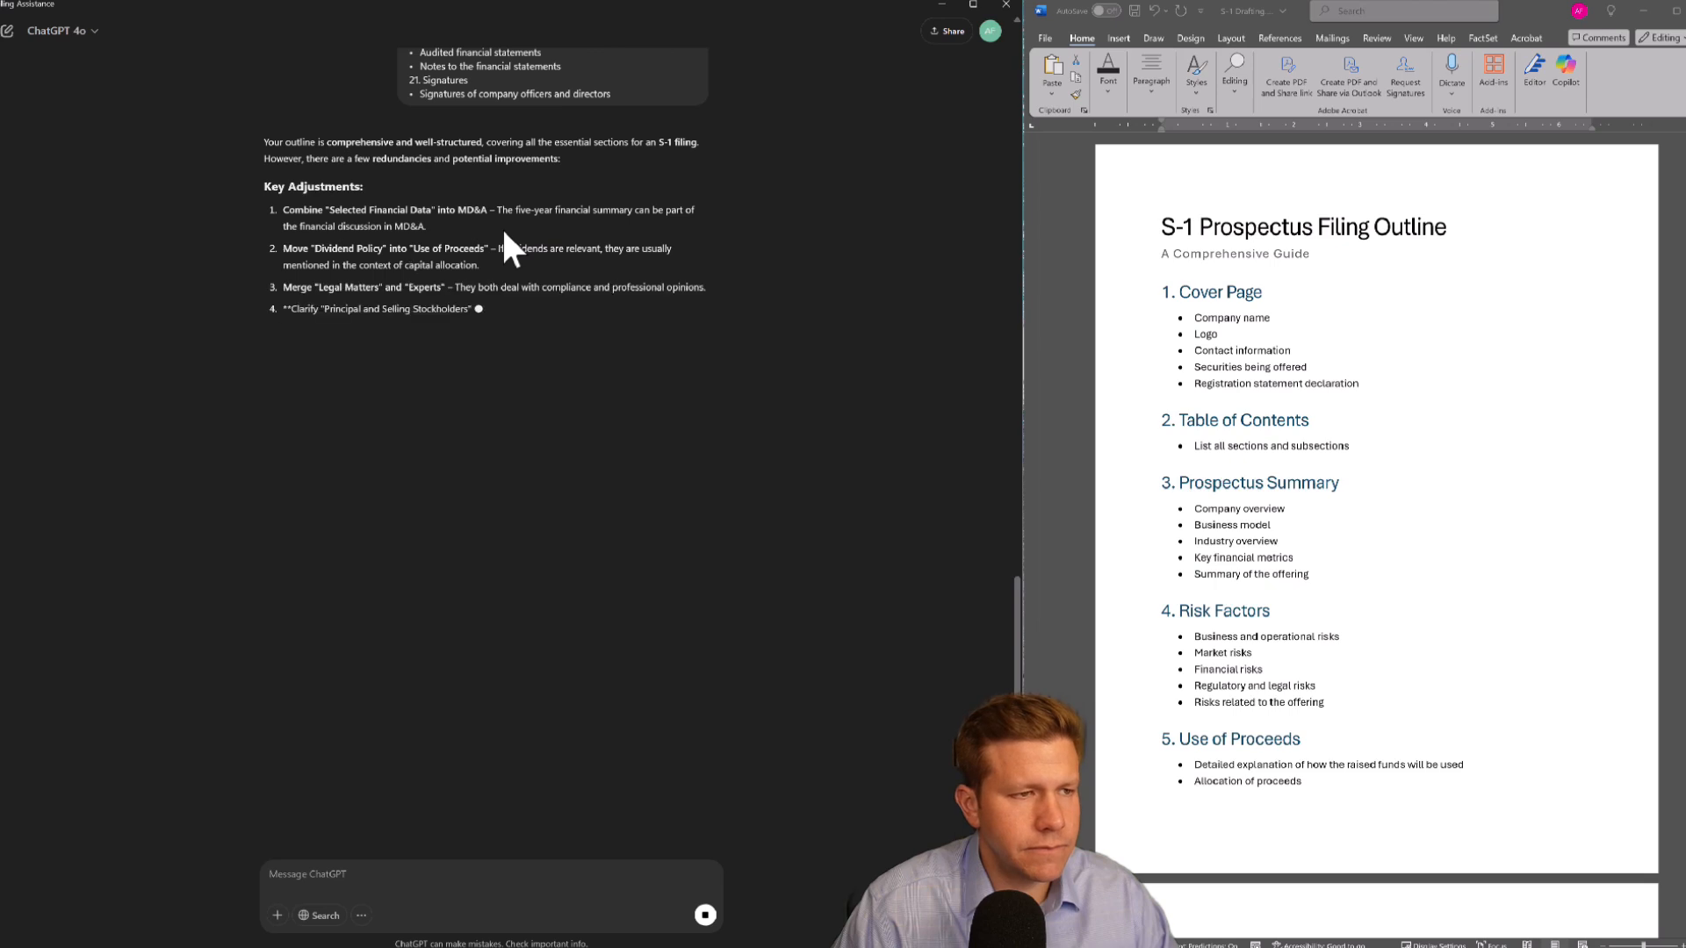
# Scroll through ChatGPT's key adjustments and final consolidated S-1 outline
pyautogui.scroll(-2, 495, 405)
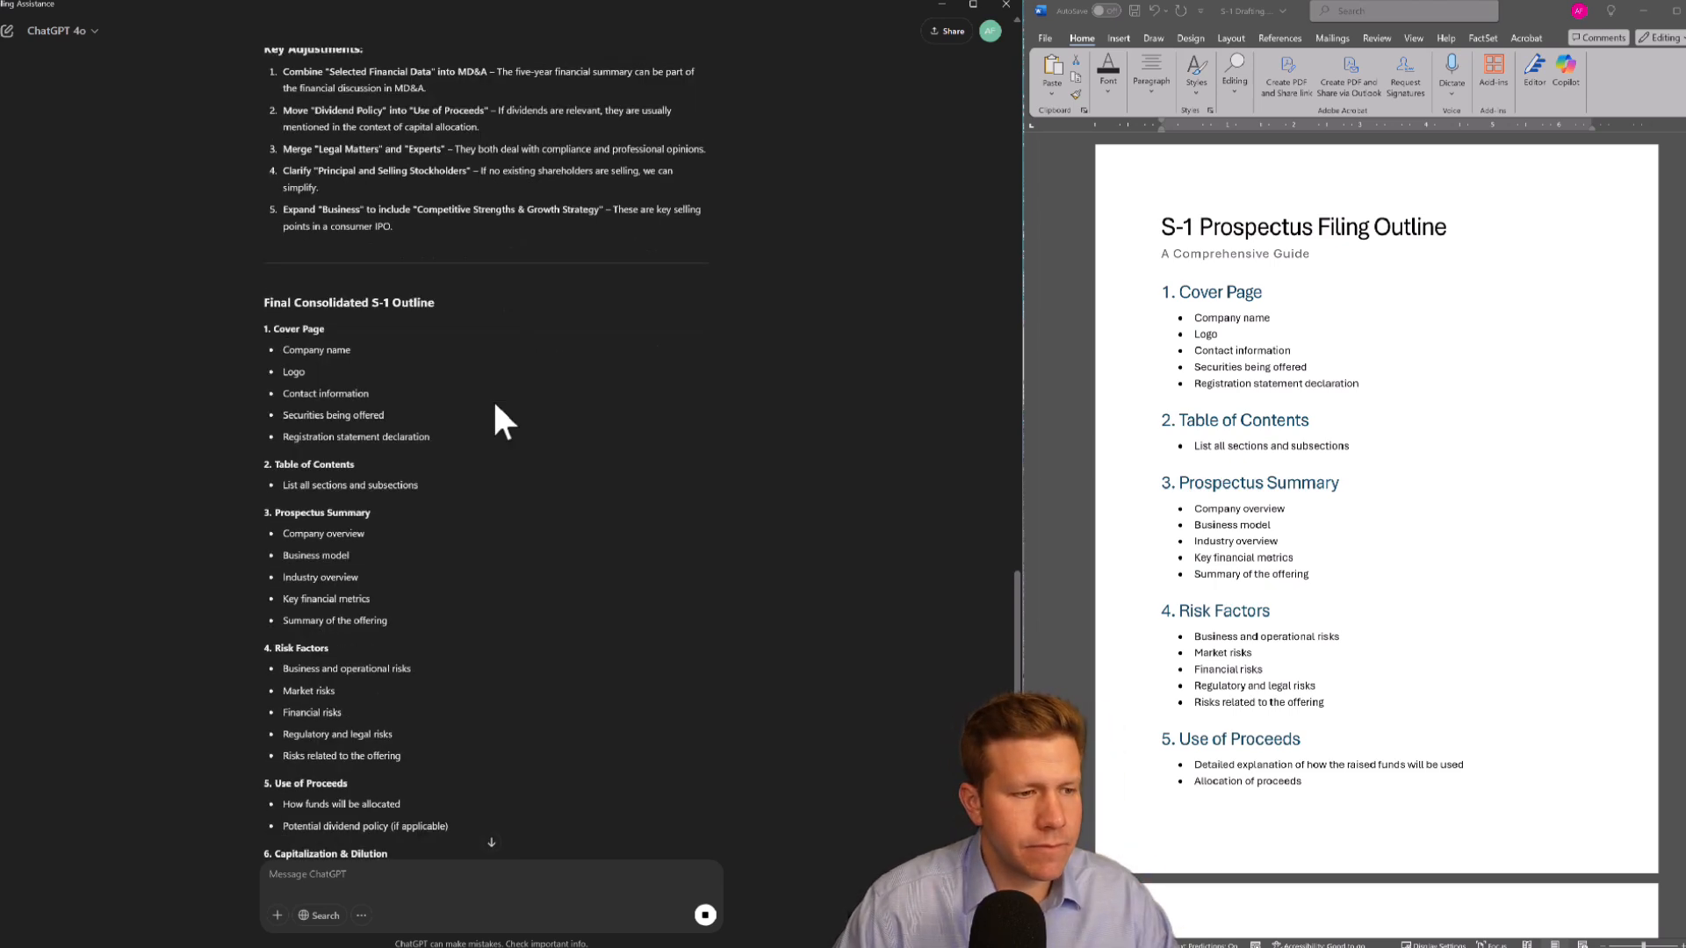
pyautogui.scroll(-10, 495, 422)
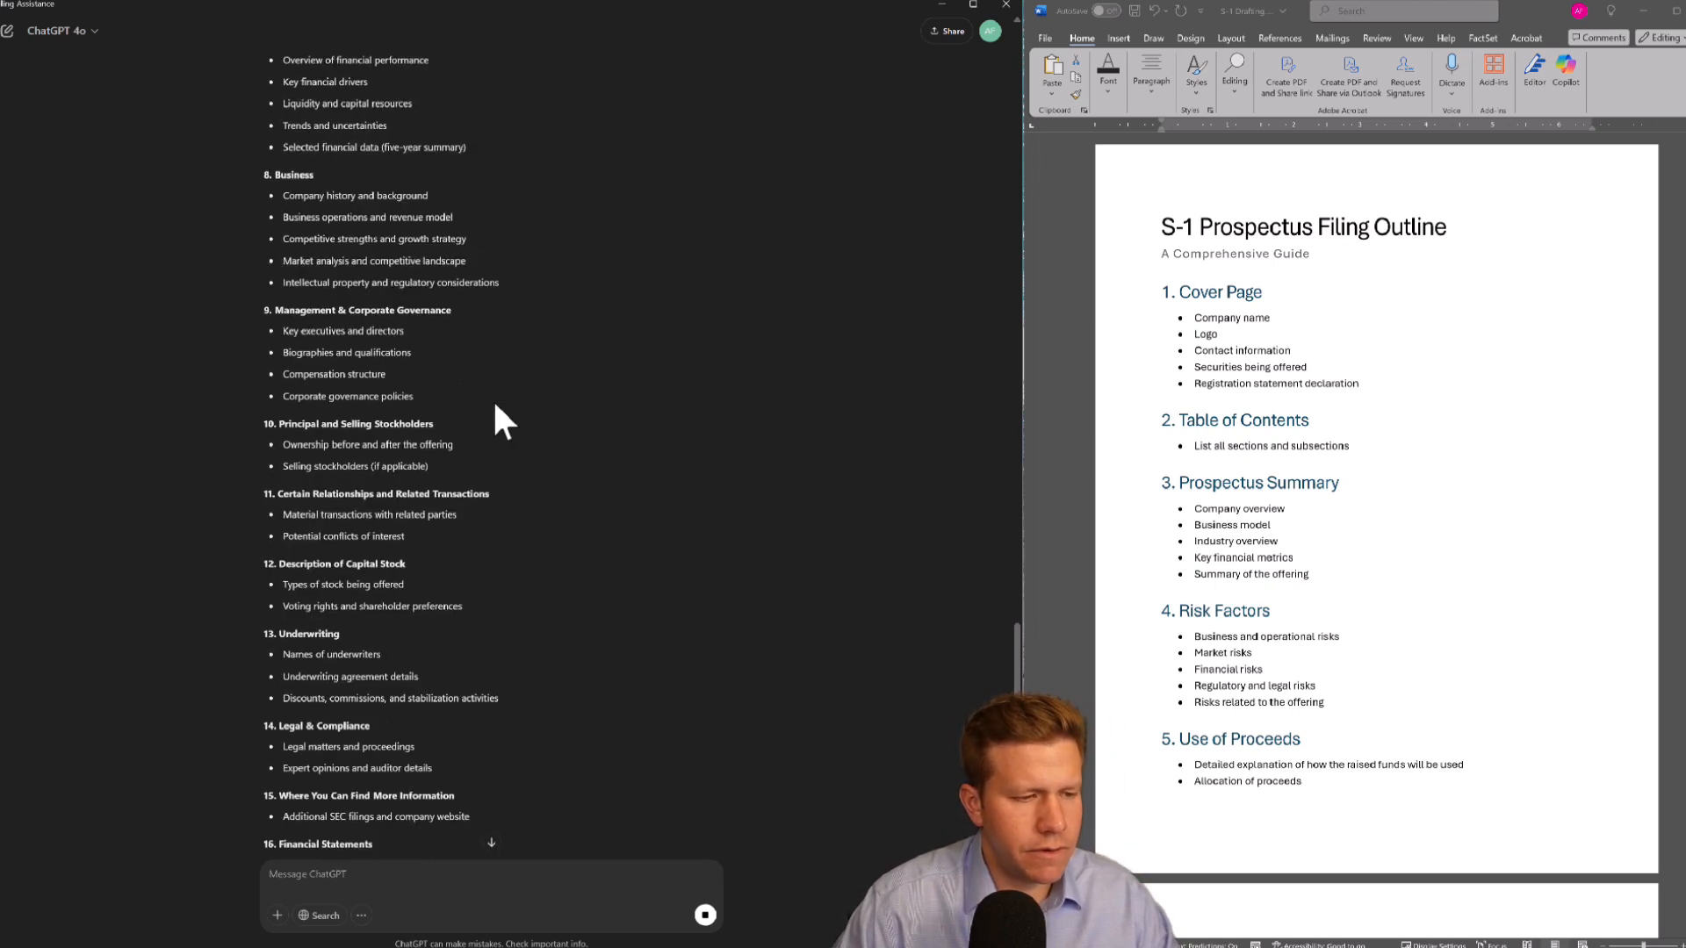
pyautogui.scroll(-3, 493, 399)
pyautogui.scroll(12, 483, 402)
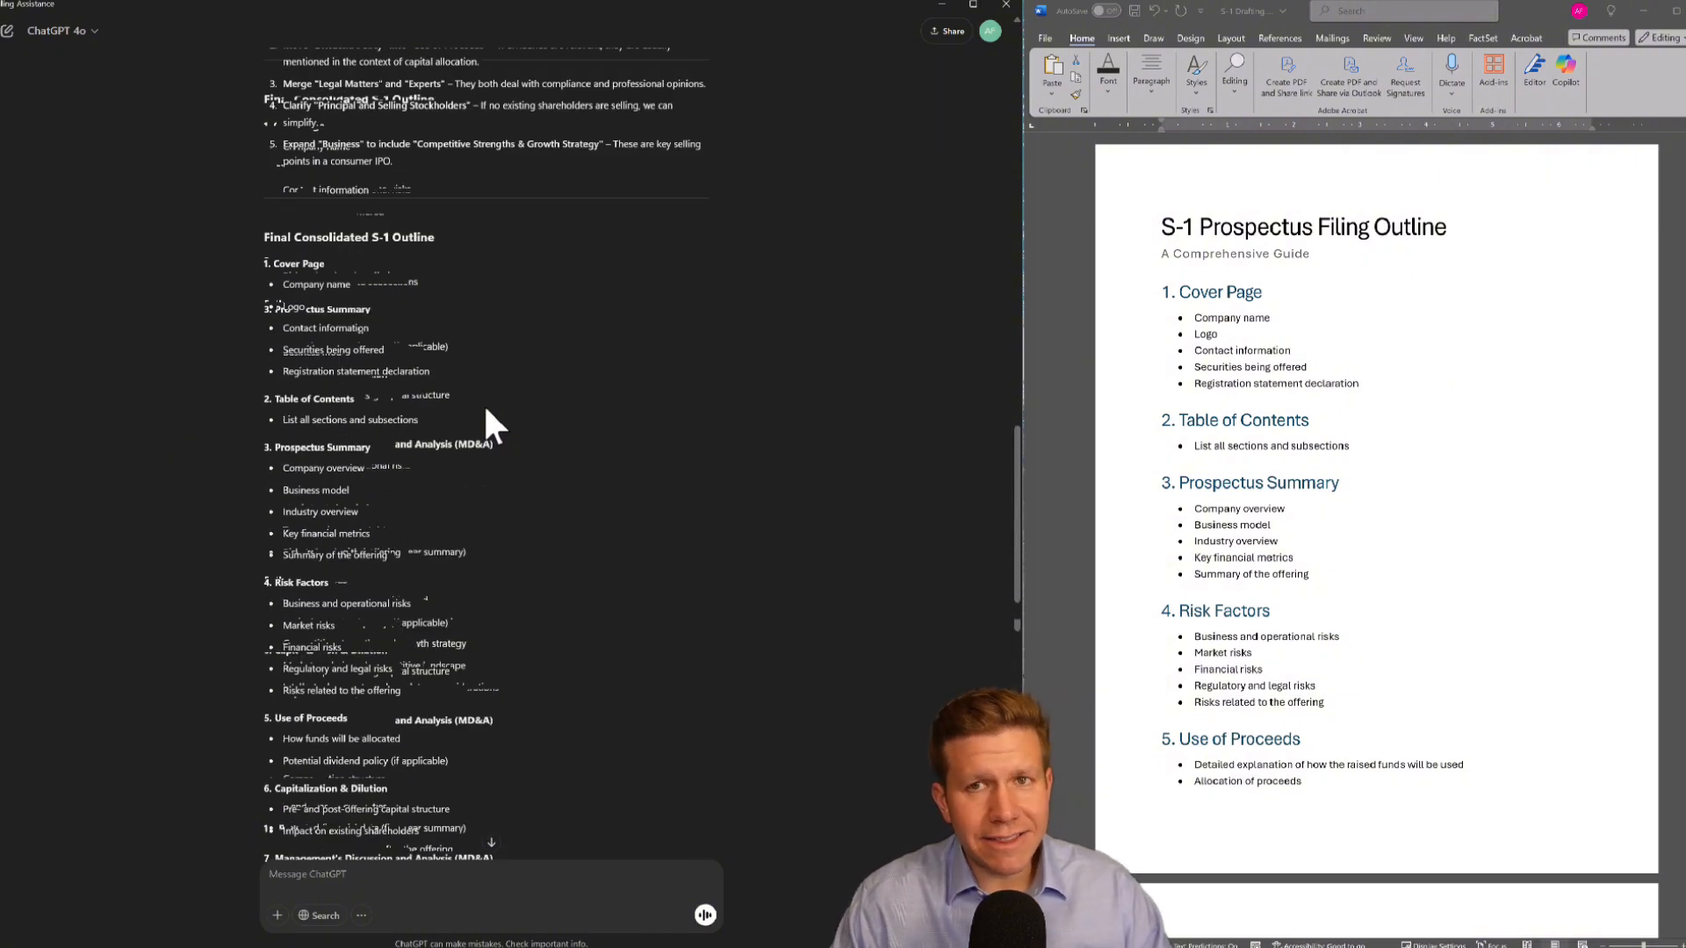
pyautogui.scroll(4, 485, 413)
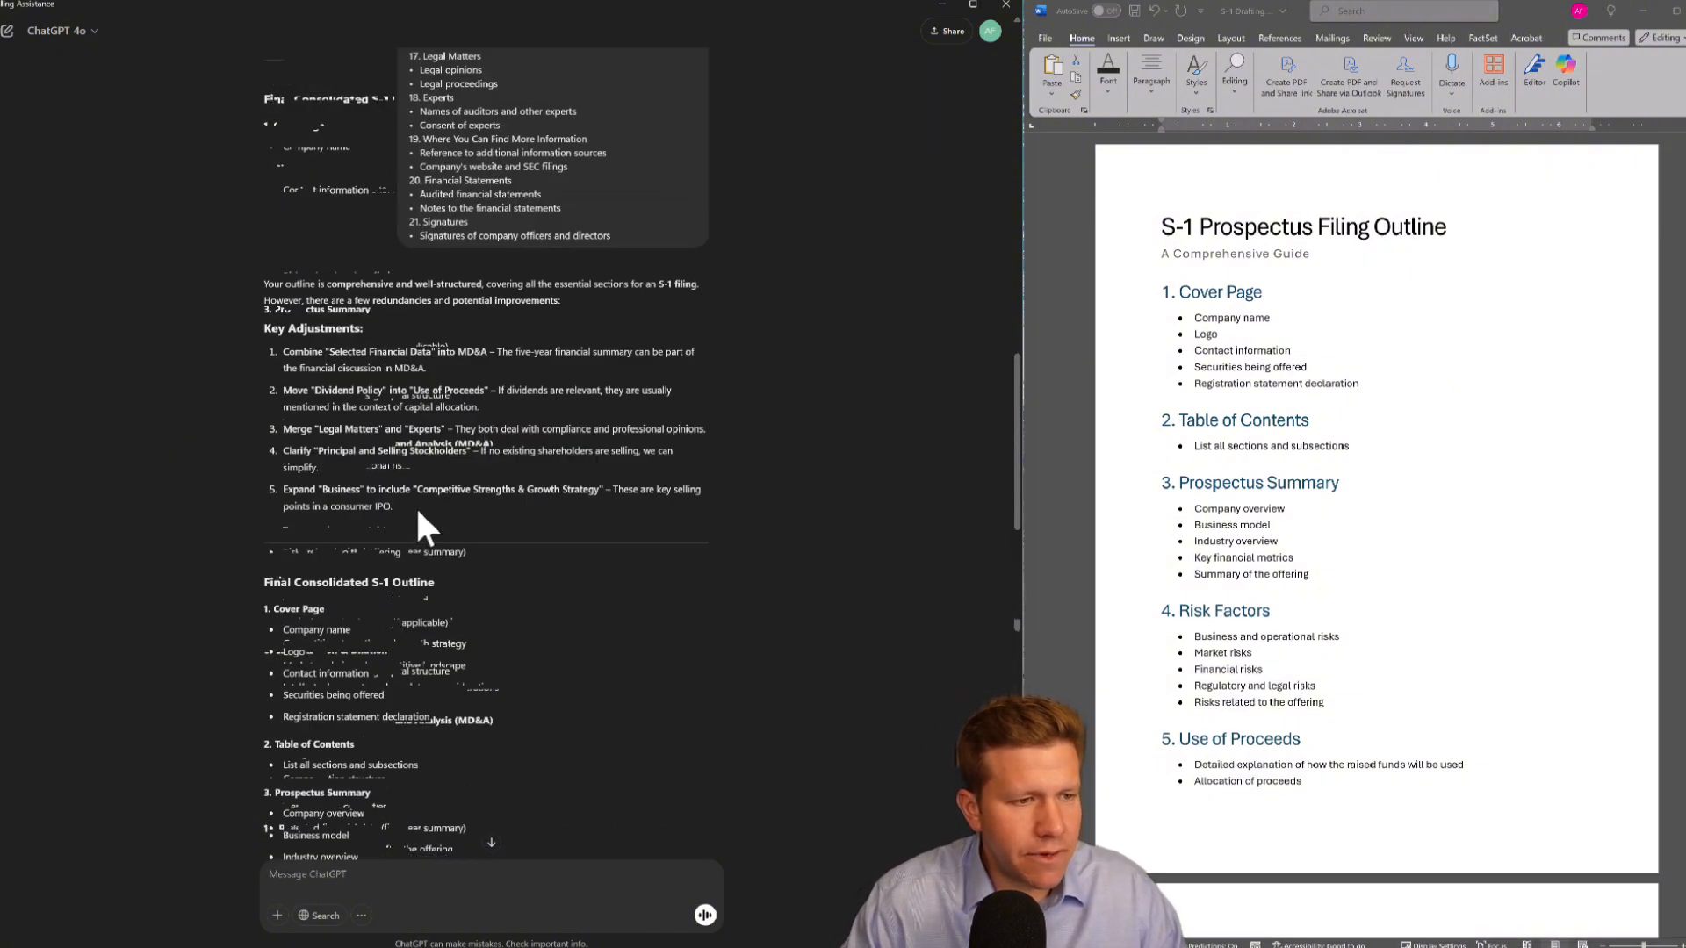
# Select the final consolidated S-1 outline in ChatGPT's response
pyautogui.moveTo(418, 514); pyautogui.dragTo(272, 300)
pyautogui.scroll(-5, 283, 366)
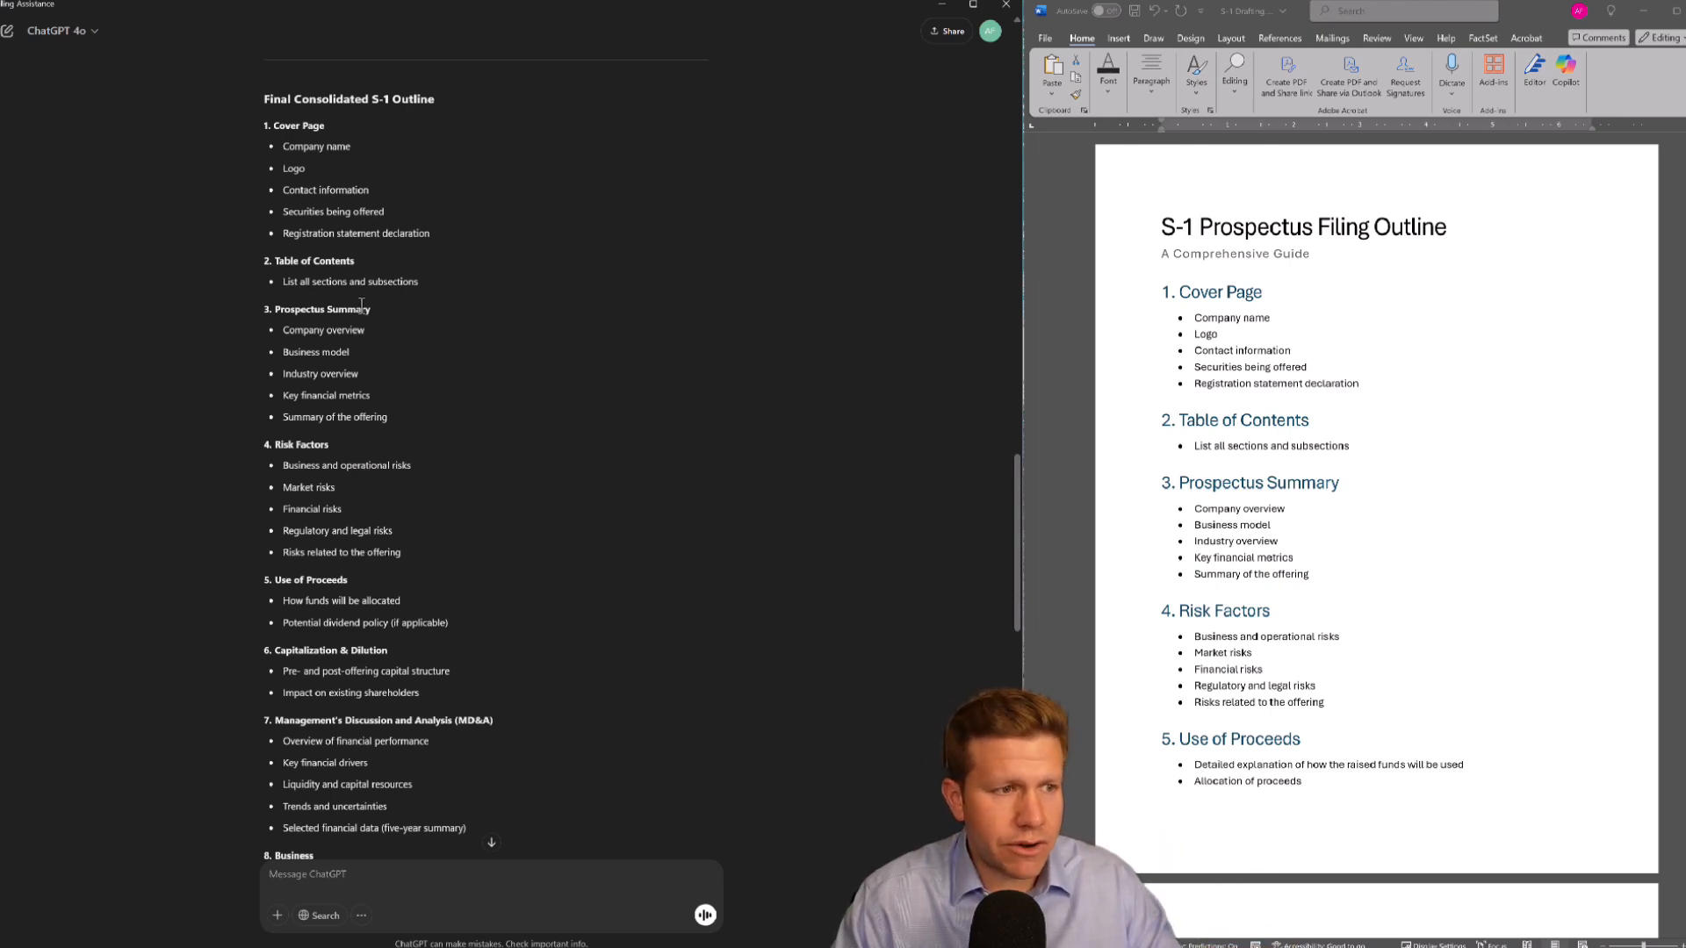
pyautogui.scroll(1, 314, 246)
pyautogui.moveTo(272, 197); pyautogui.dragTo(412, 583)
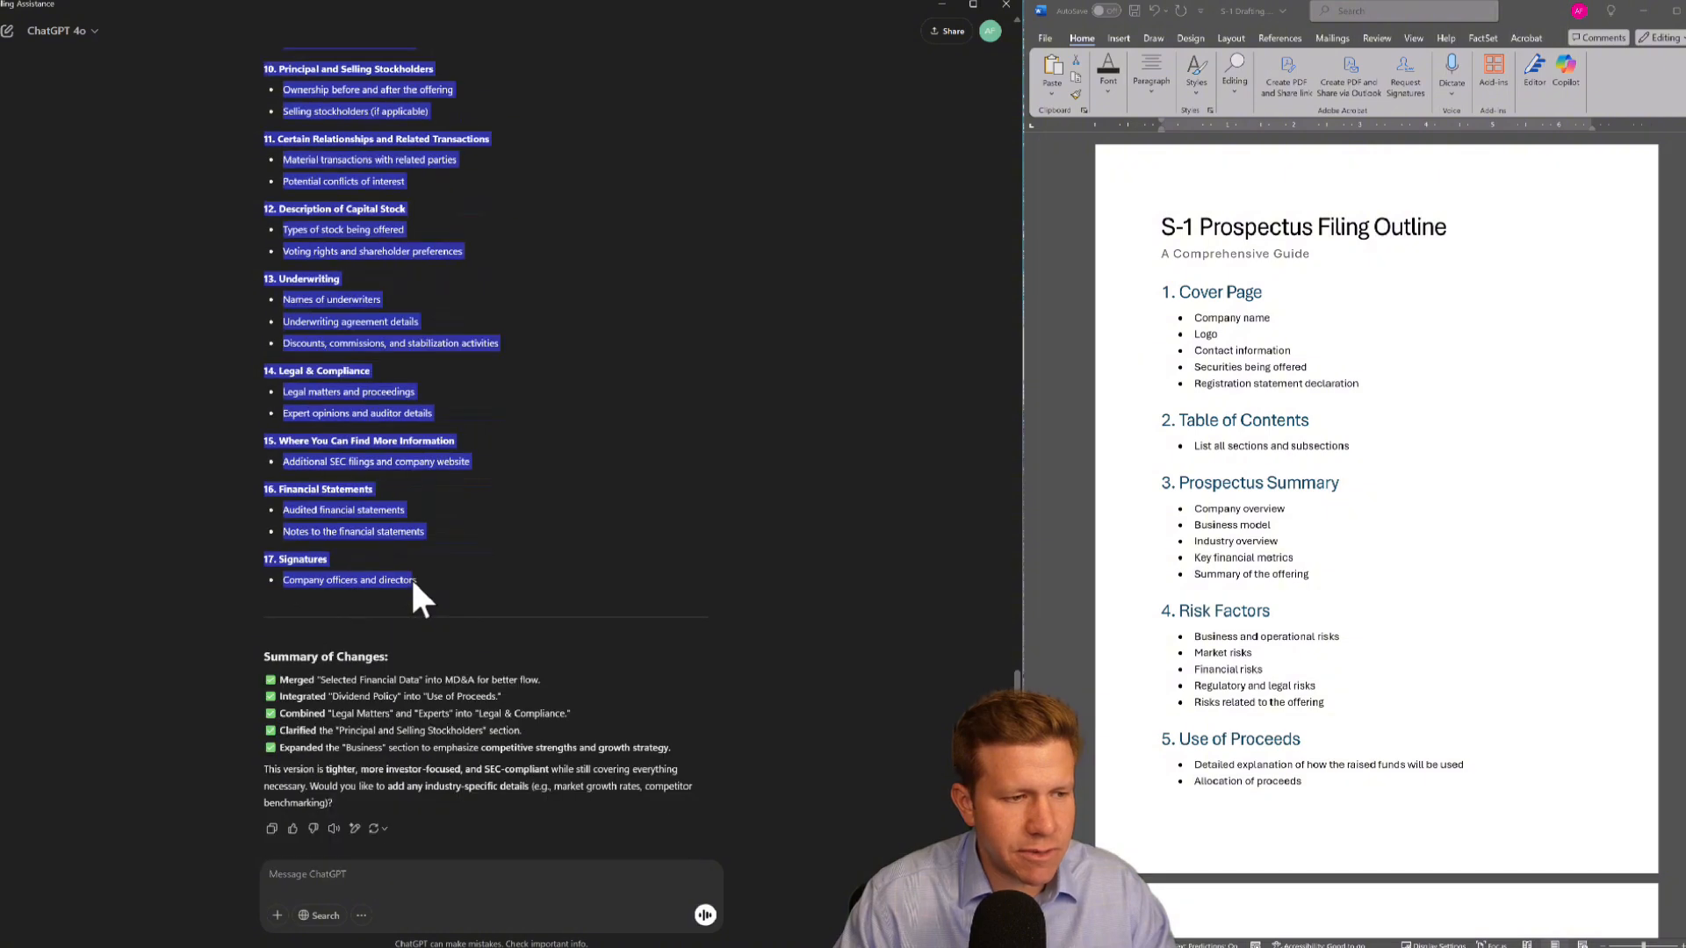
# Replace the outline in the Word document with the pasted final consolidated S-1 outline
pyautogui.click(1282, 489)
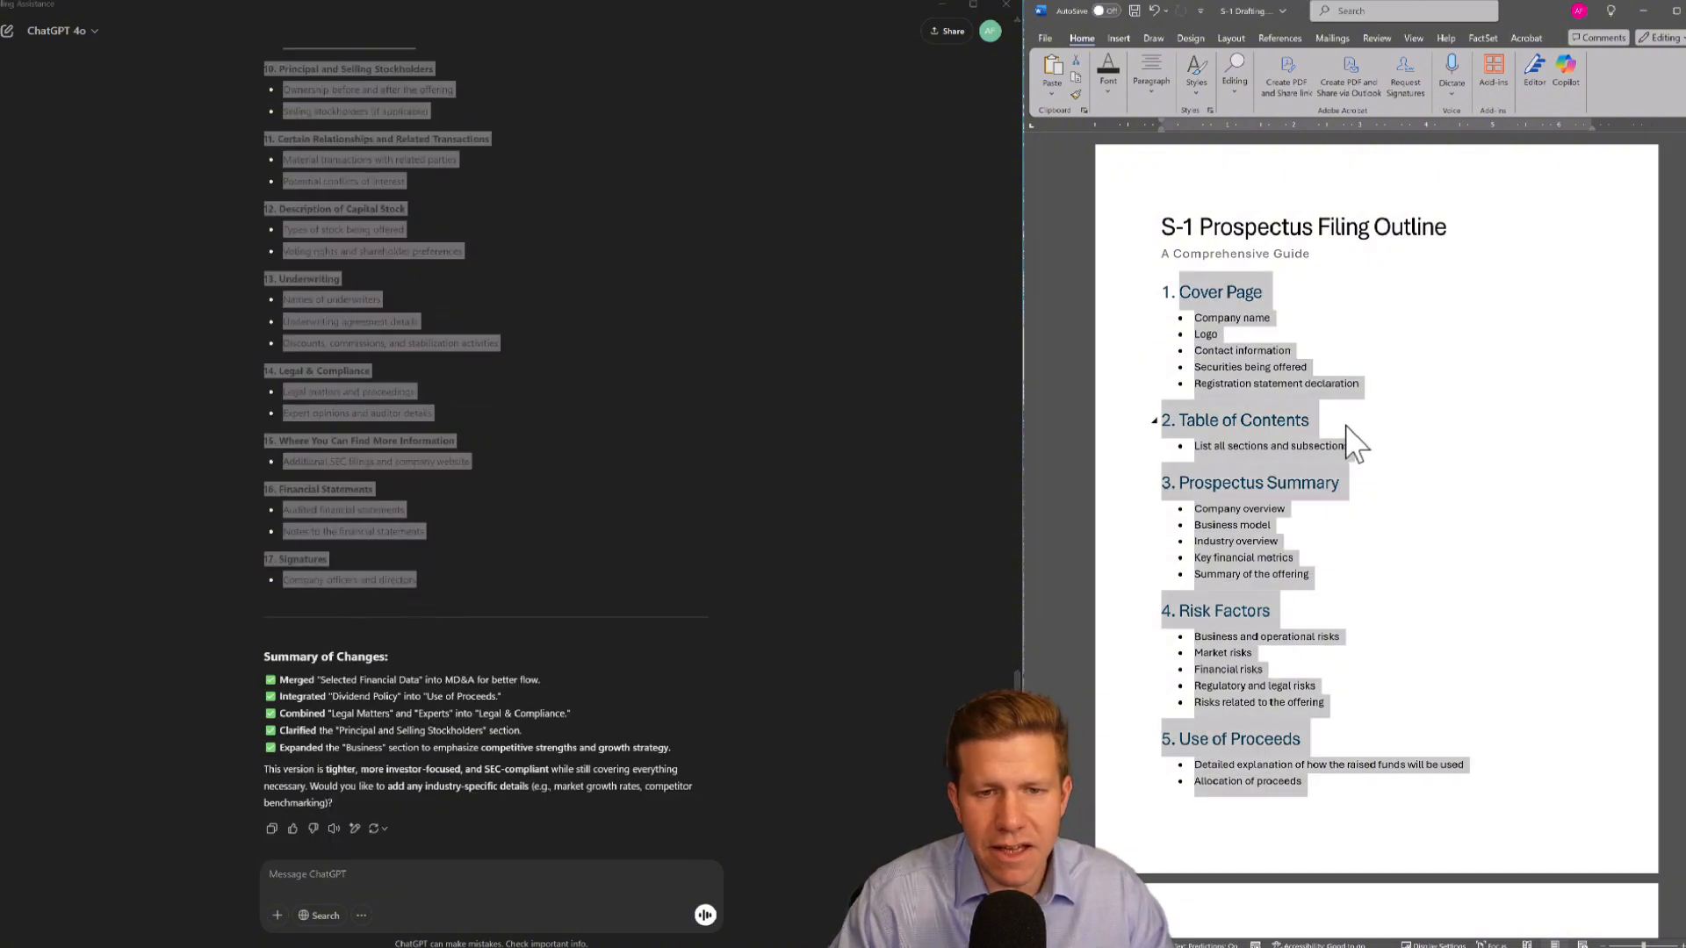
pyautogui.press('Delete')
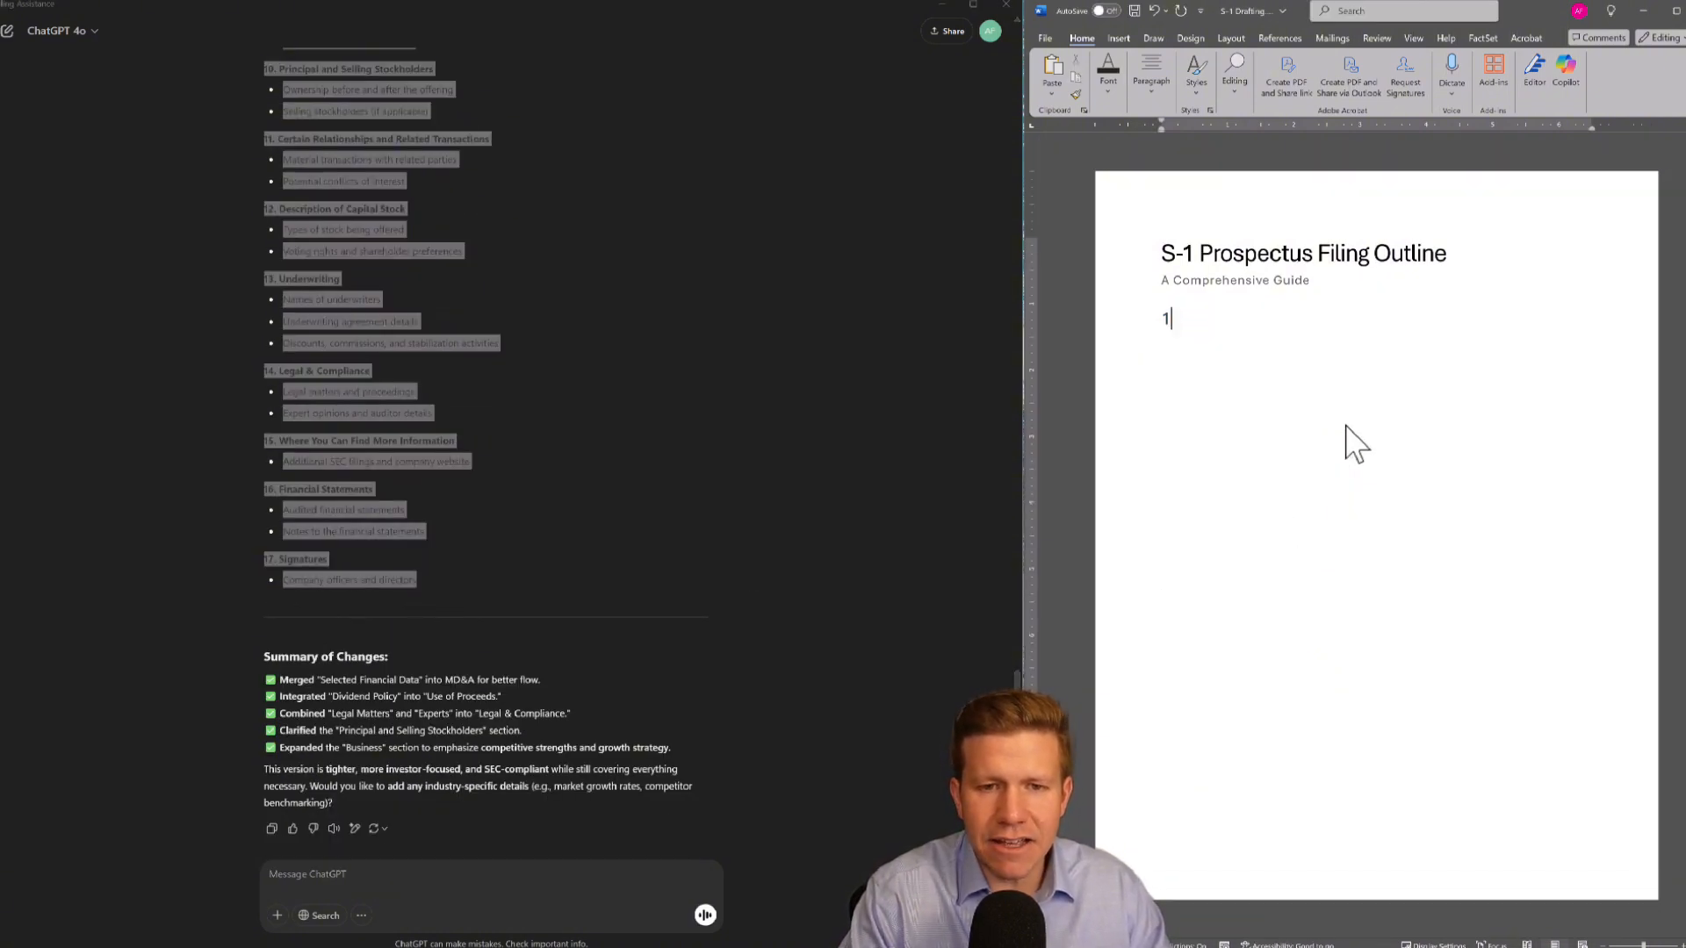
pyautogui.press('BackSpace')
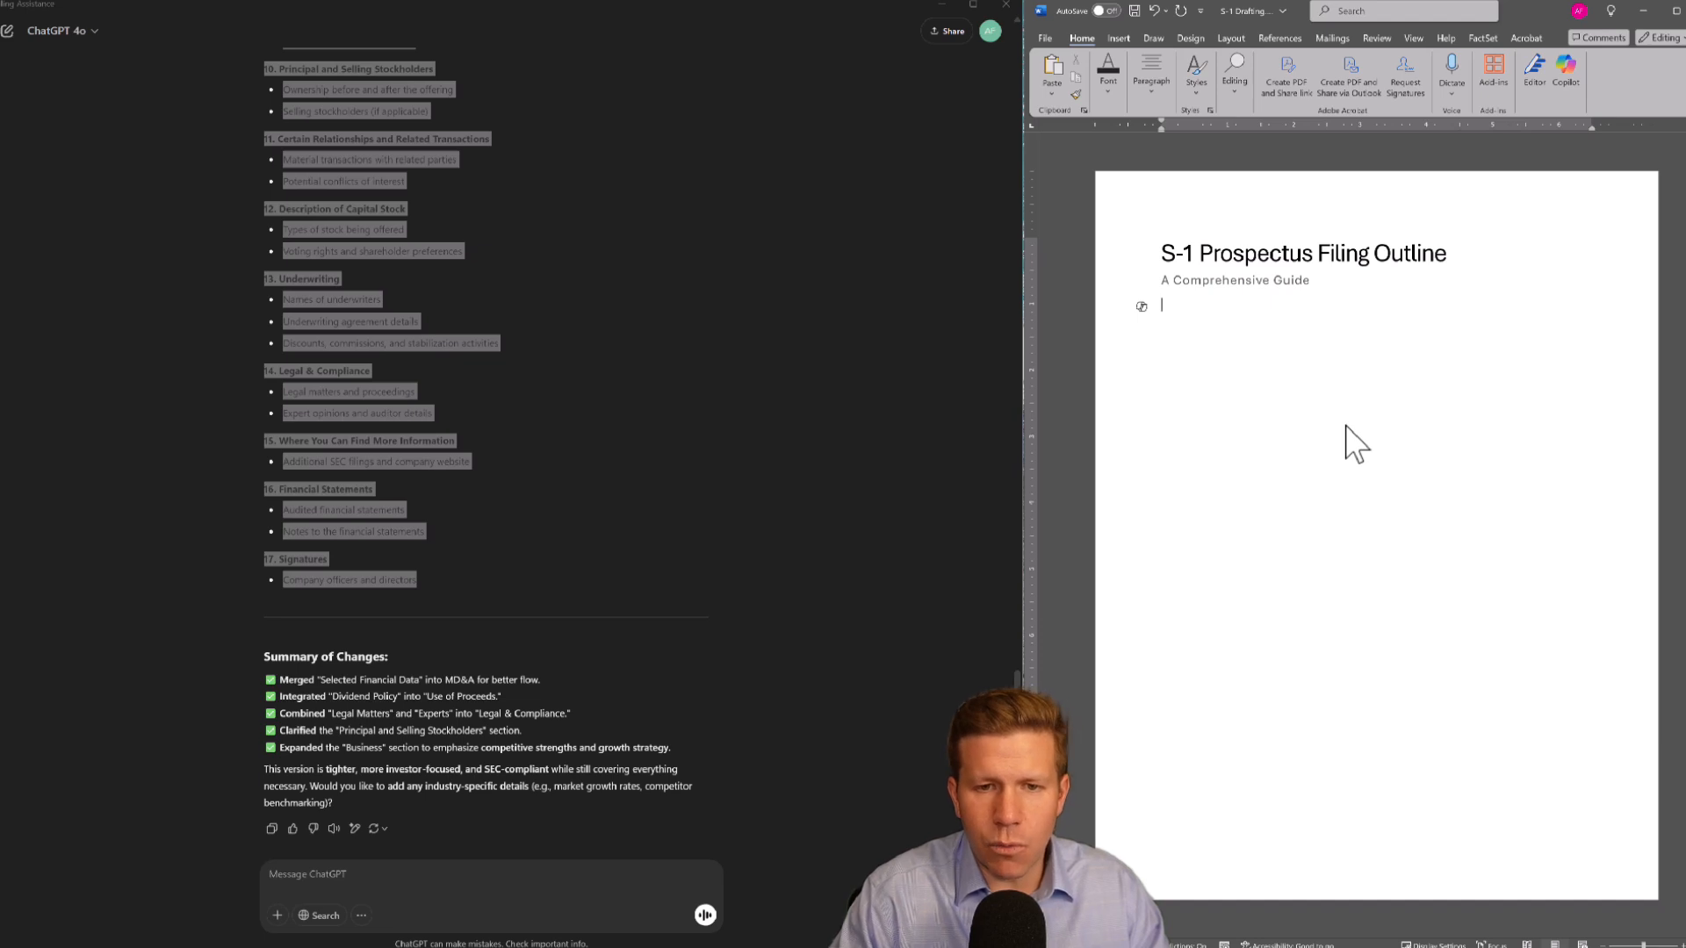
pyautogui.hotkey('ctrl', 'v')
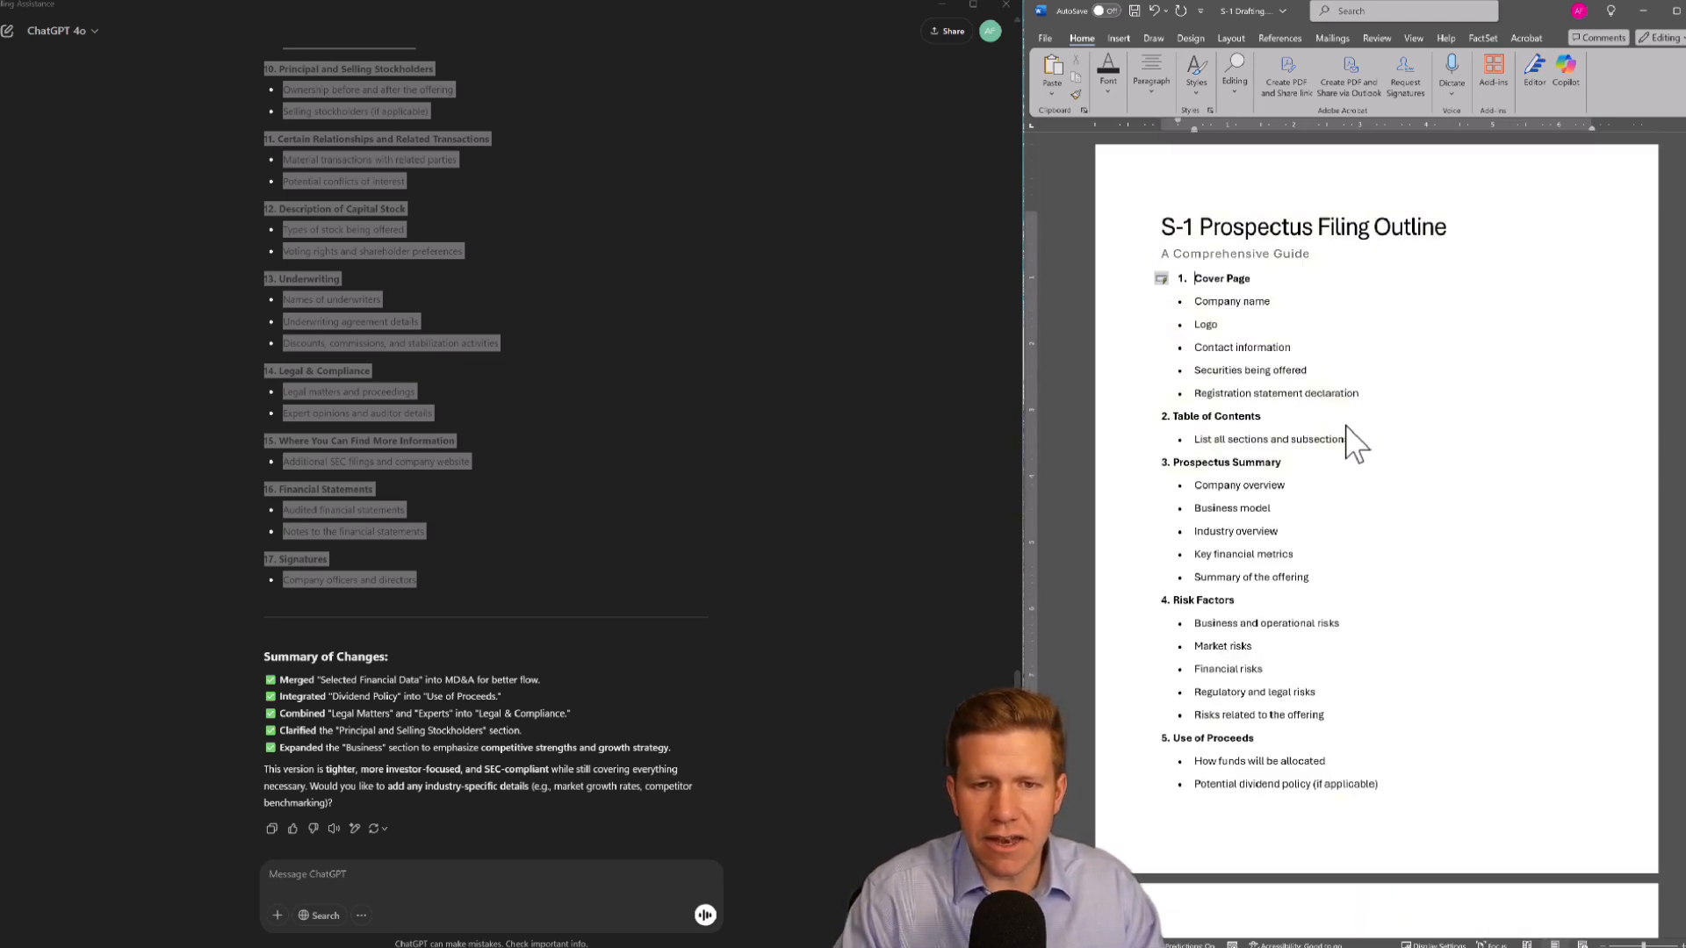
pyautogui.scroll(-5, 1268, 351)
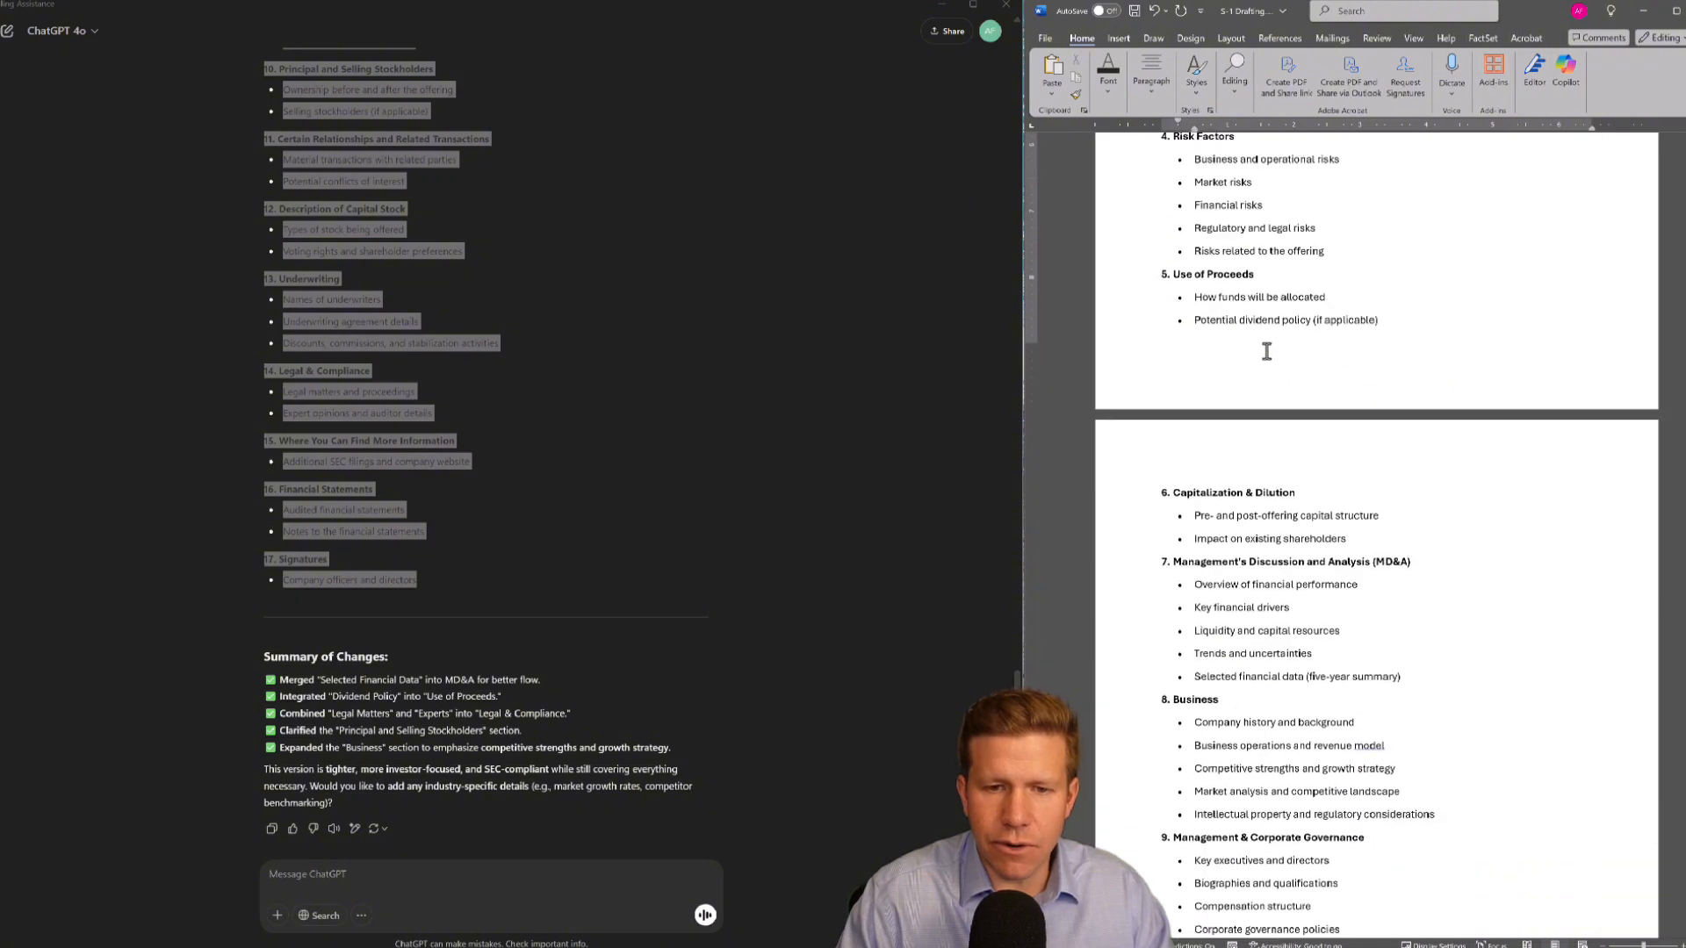
# Start a new ChatGPT message reading "Here are the items i have from my client.", fixing the misspelled "have"
pyautogui.click(423, 517)
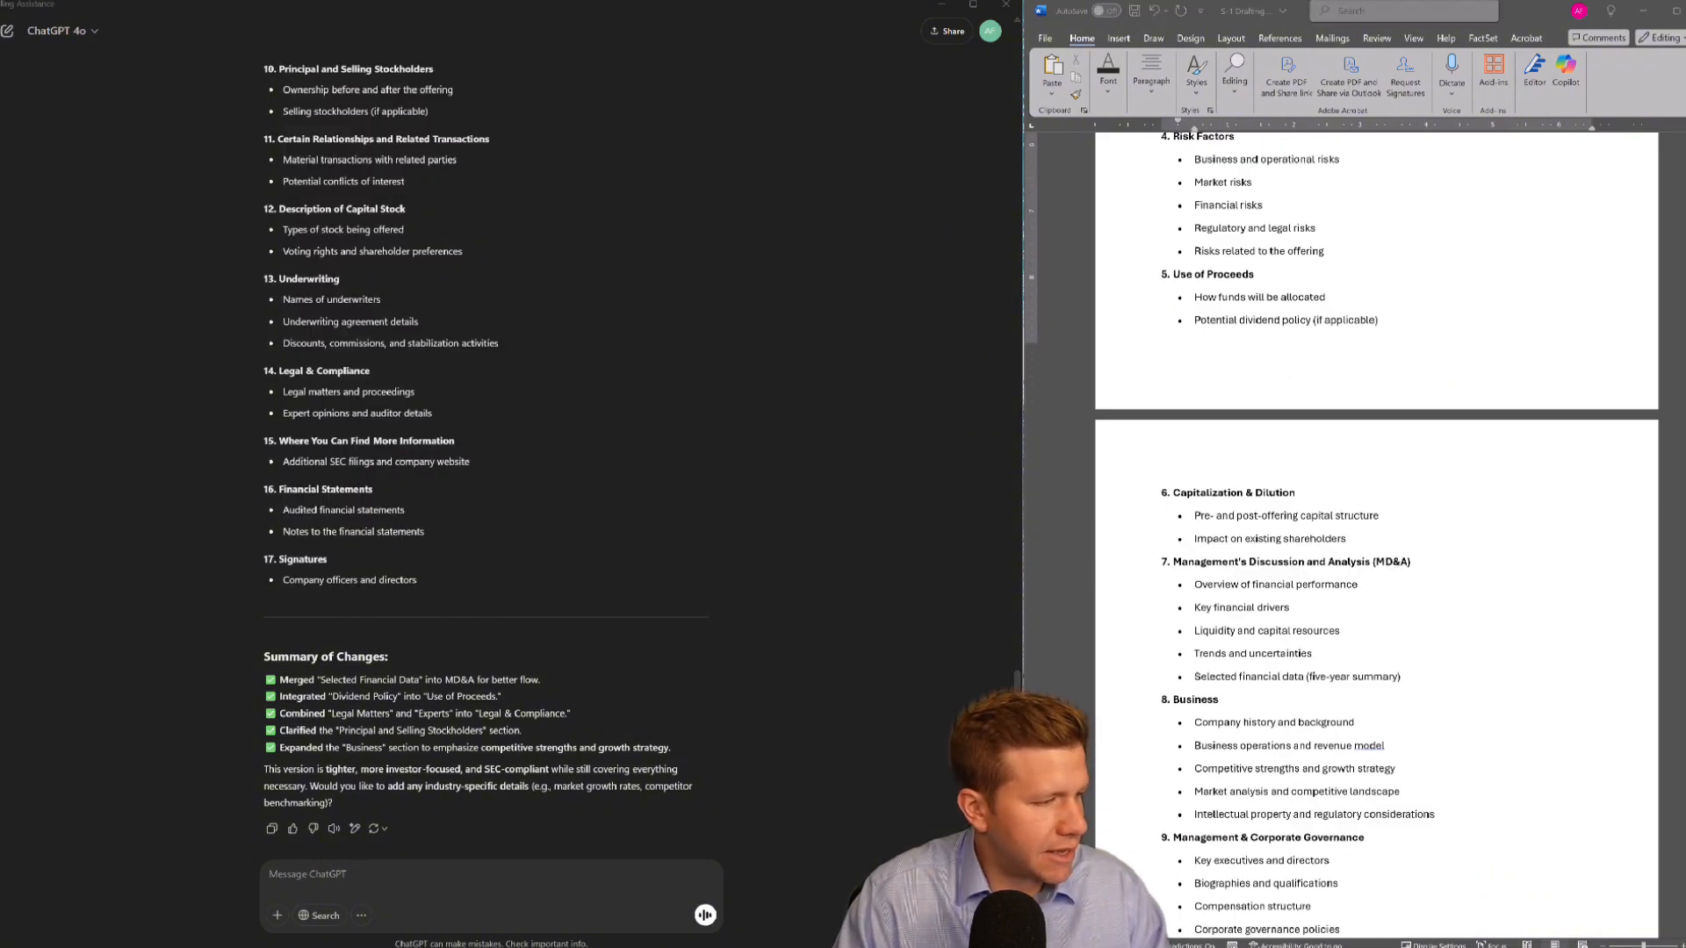
pyautogui.write('are th')
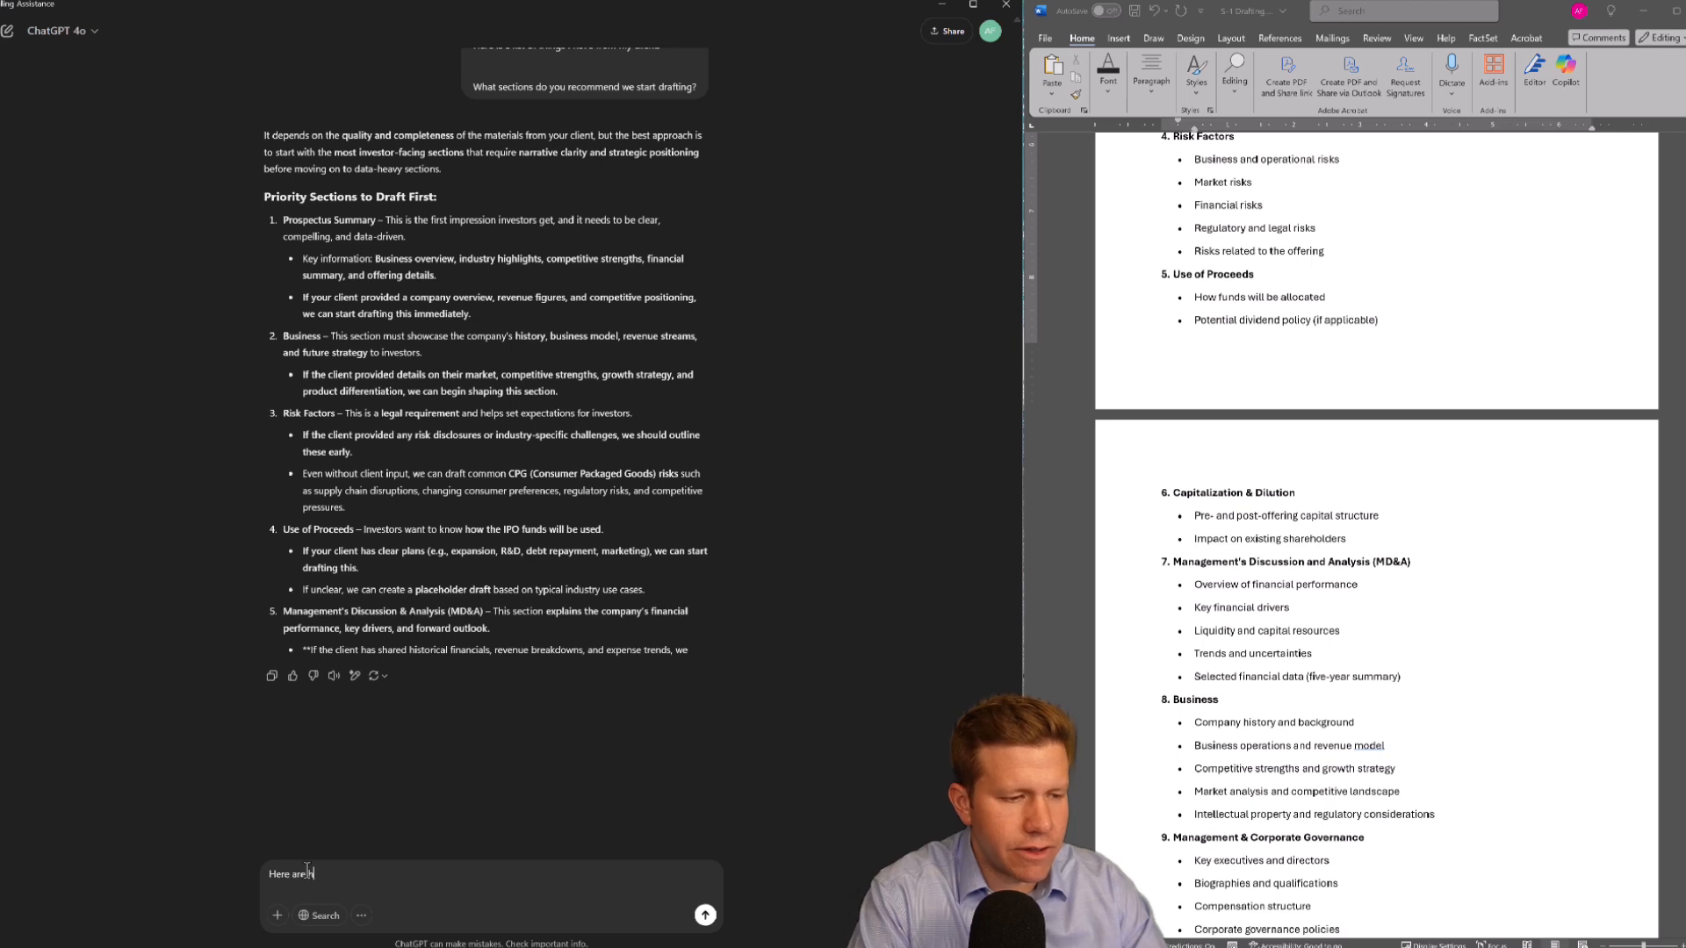
pyautogui.write('e items i ahve f')
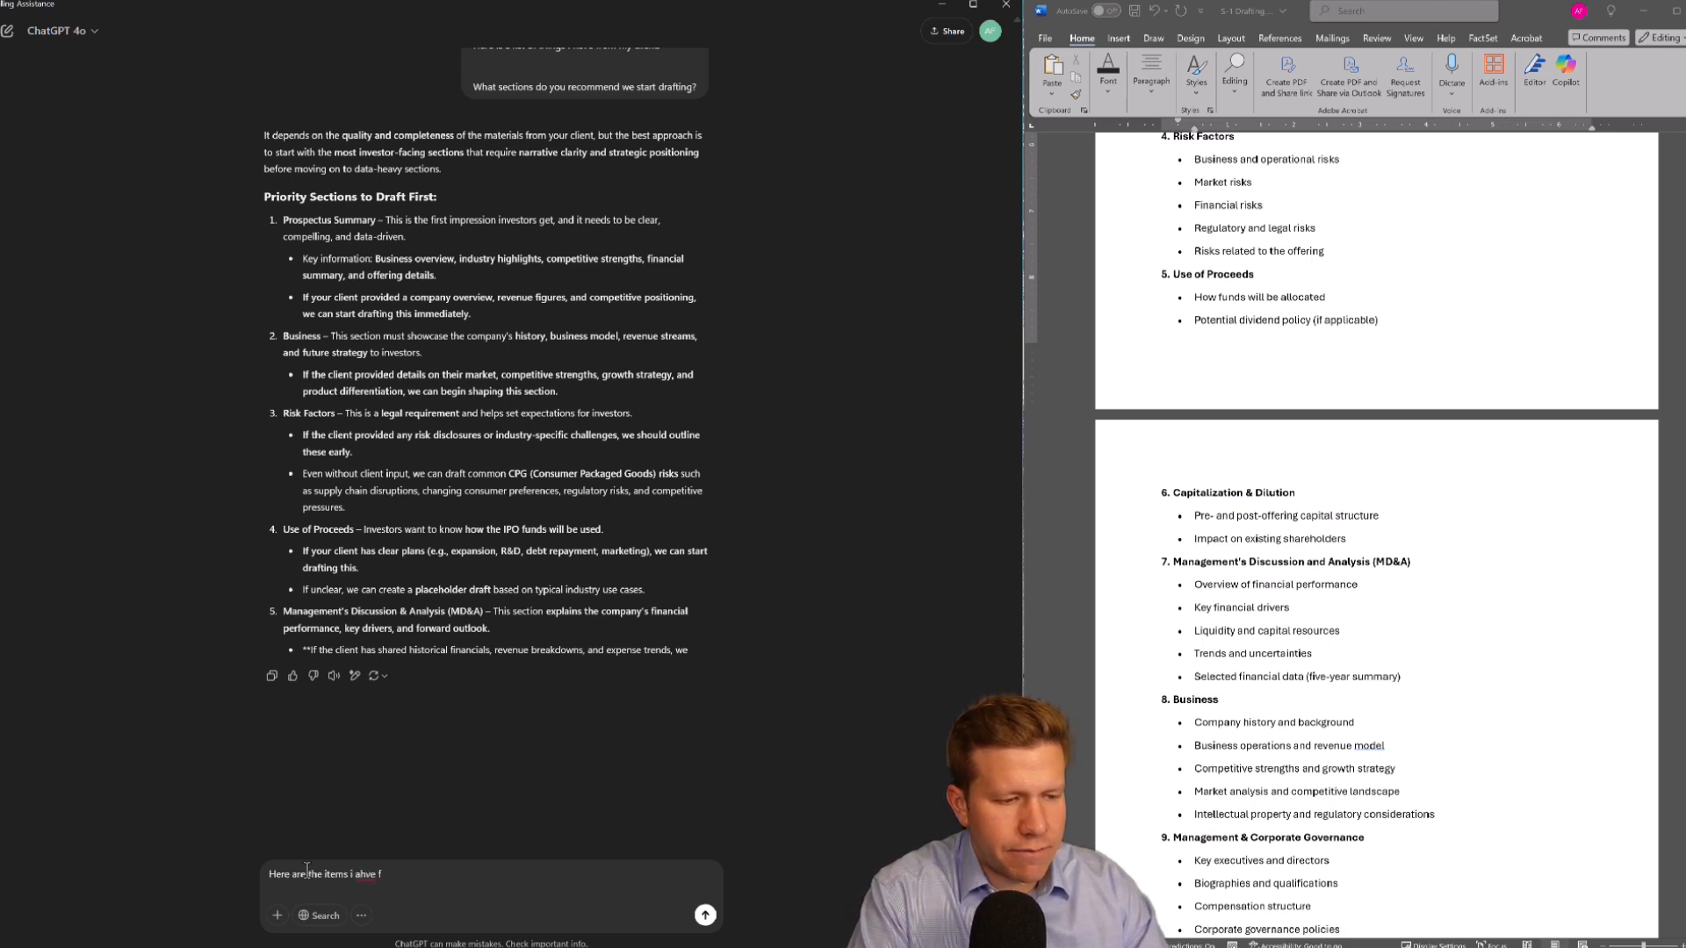
pyautogui.write('rom my client.')
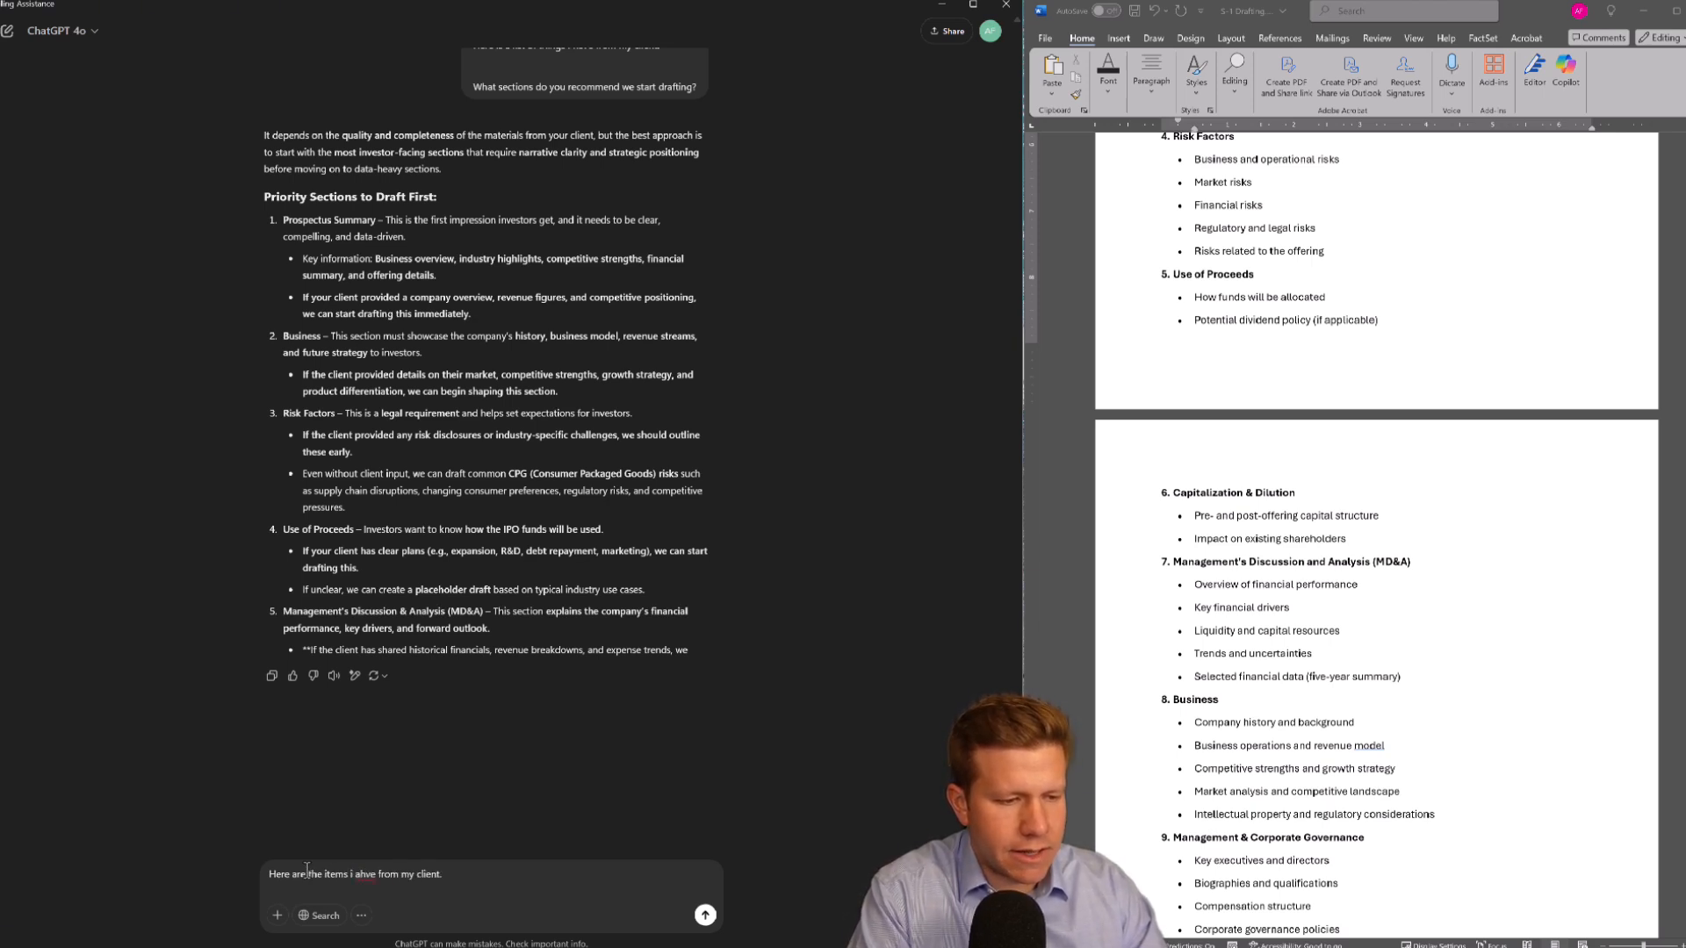
pyautogui.hotkey('ctrl', 'shift', 'Left')
pyautogui.press('Left')
pyautogui.hotkey('ctrl', 'shift', 'Left')
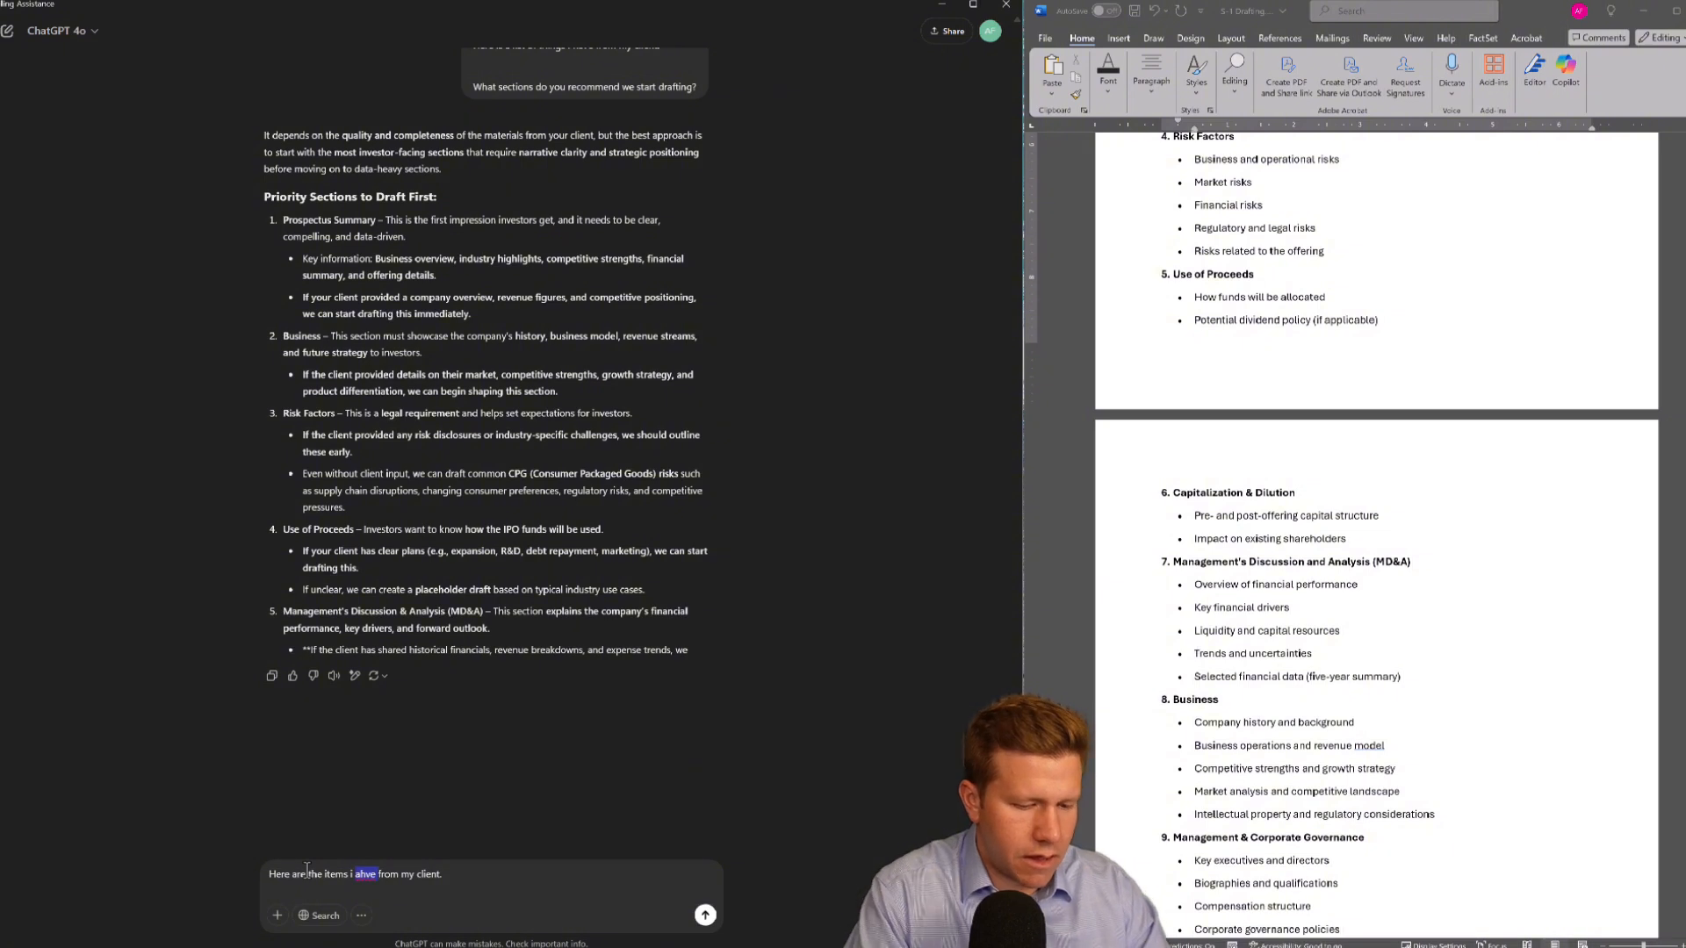
pyautogui.write('have from my client. ')
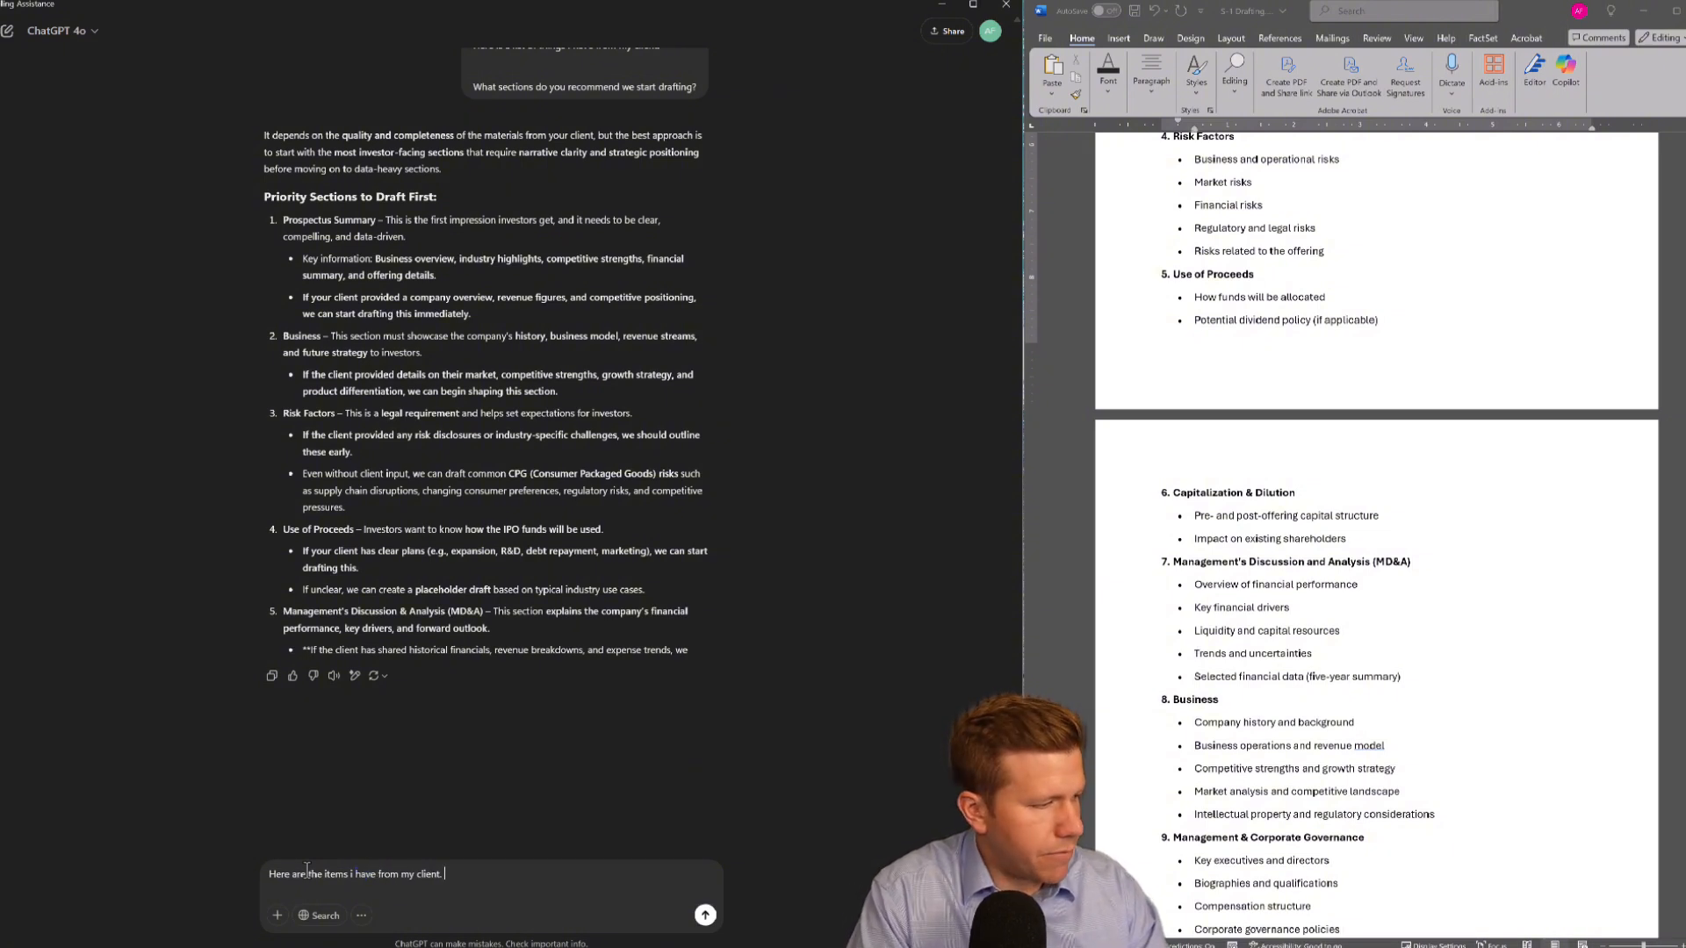
pyautogui.write('What secitons')
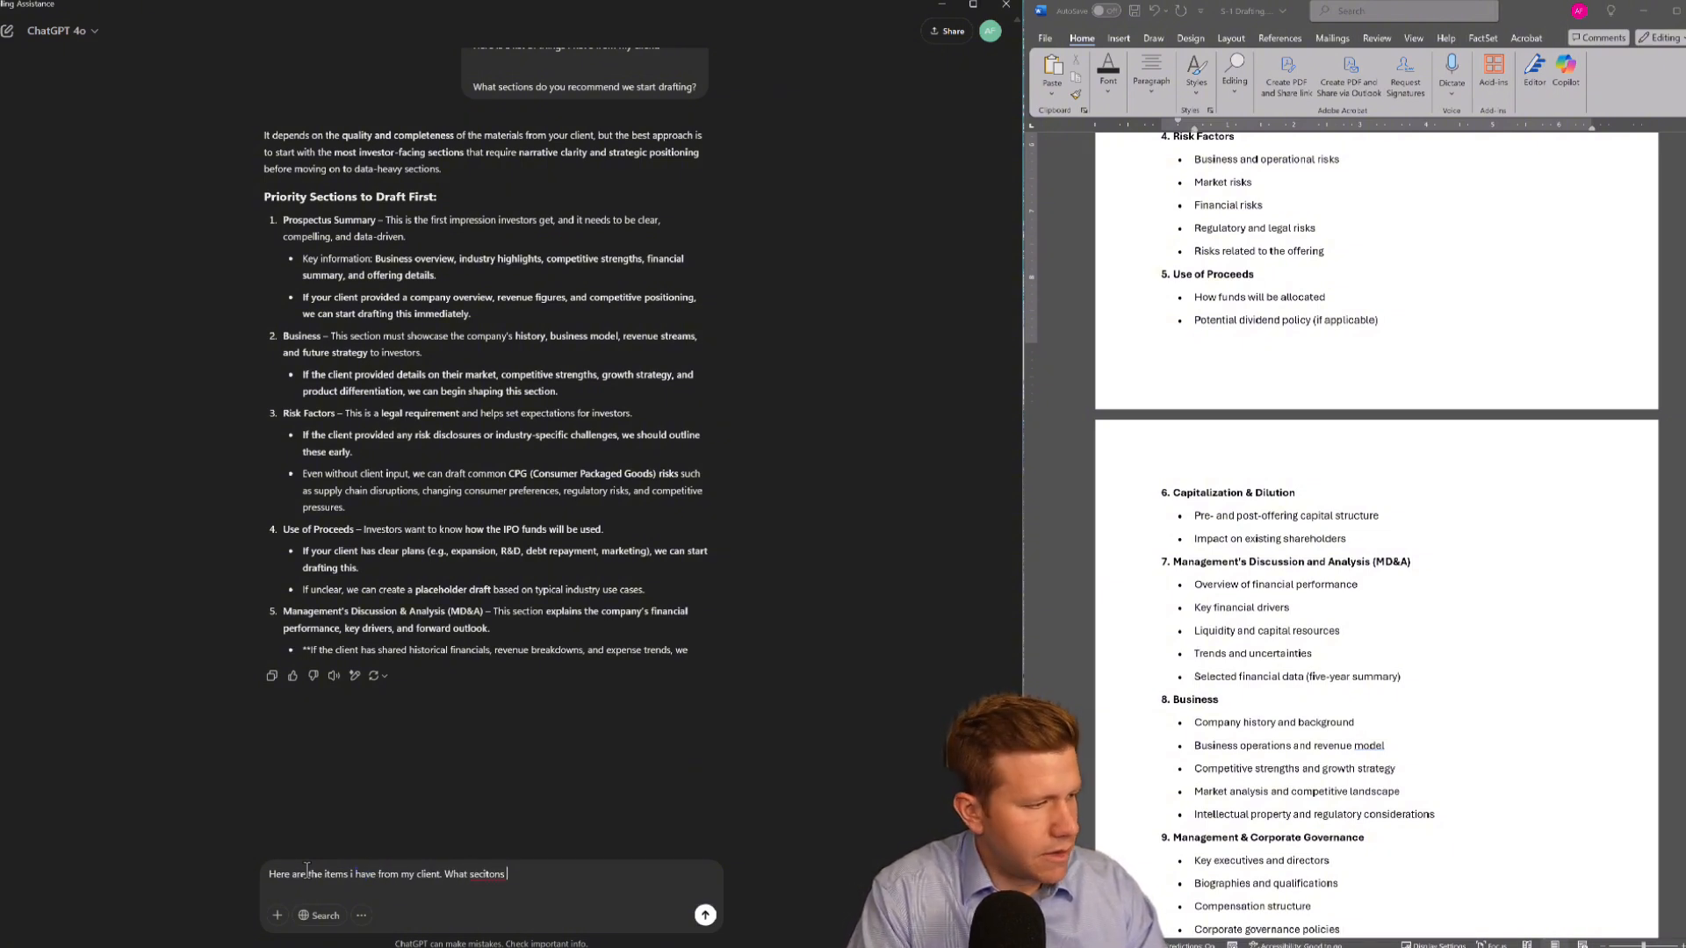
pyautogui.write(' do you reco')
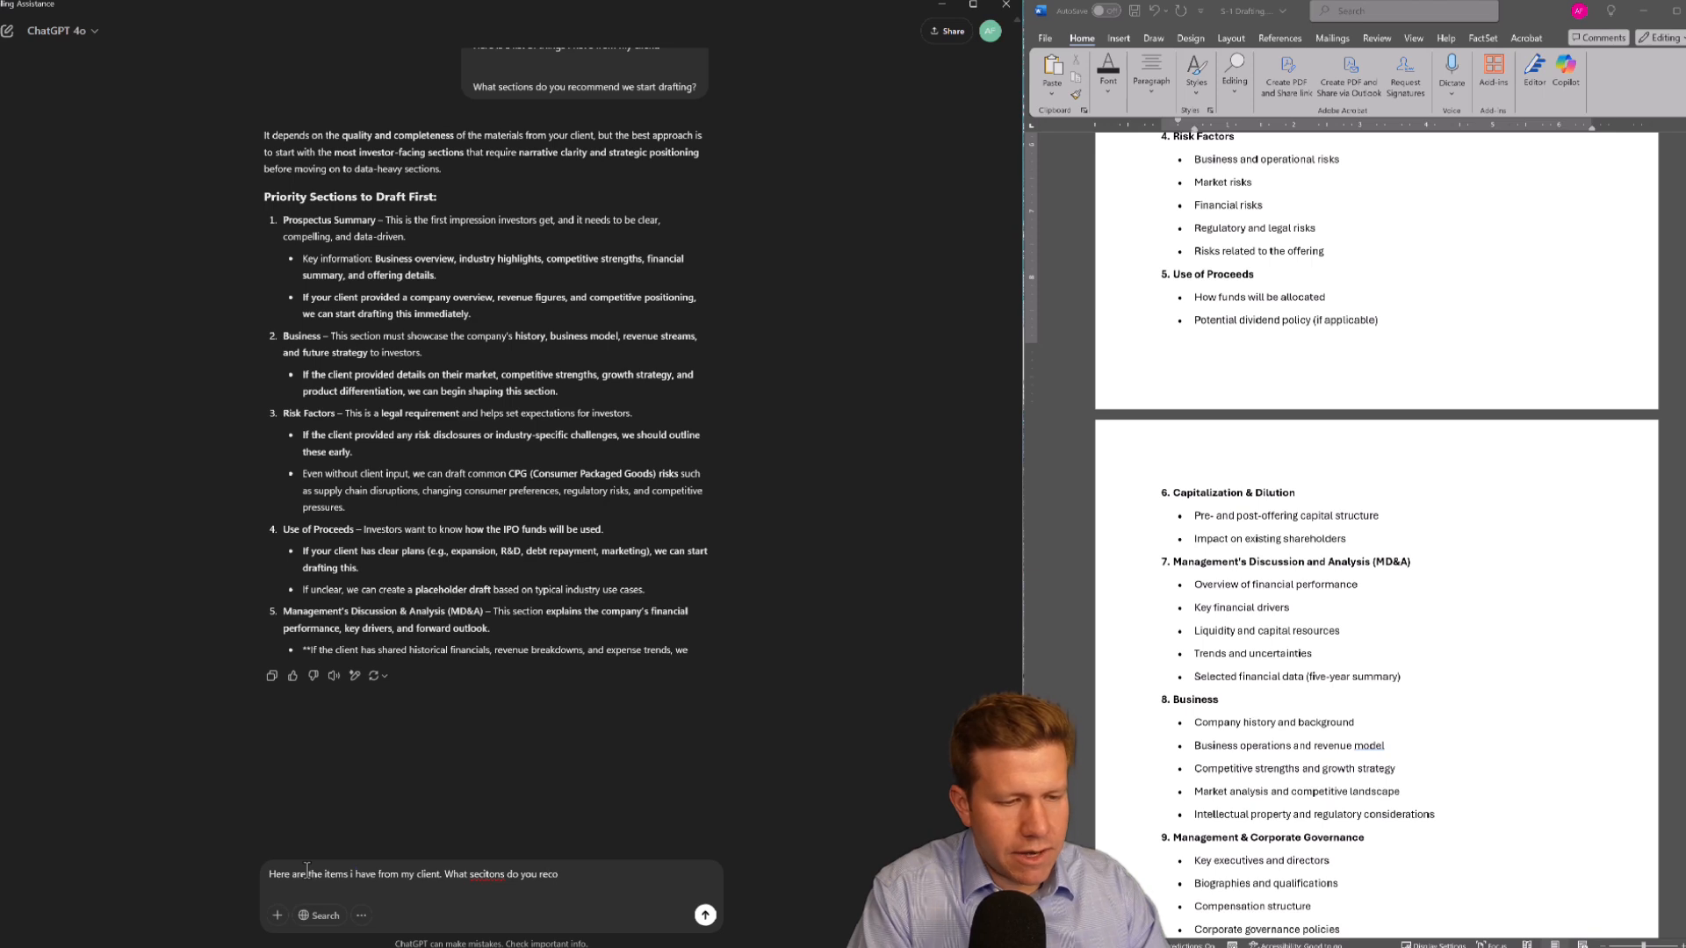
pyautogui.write('mmend drafting ')
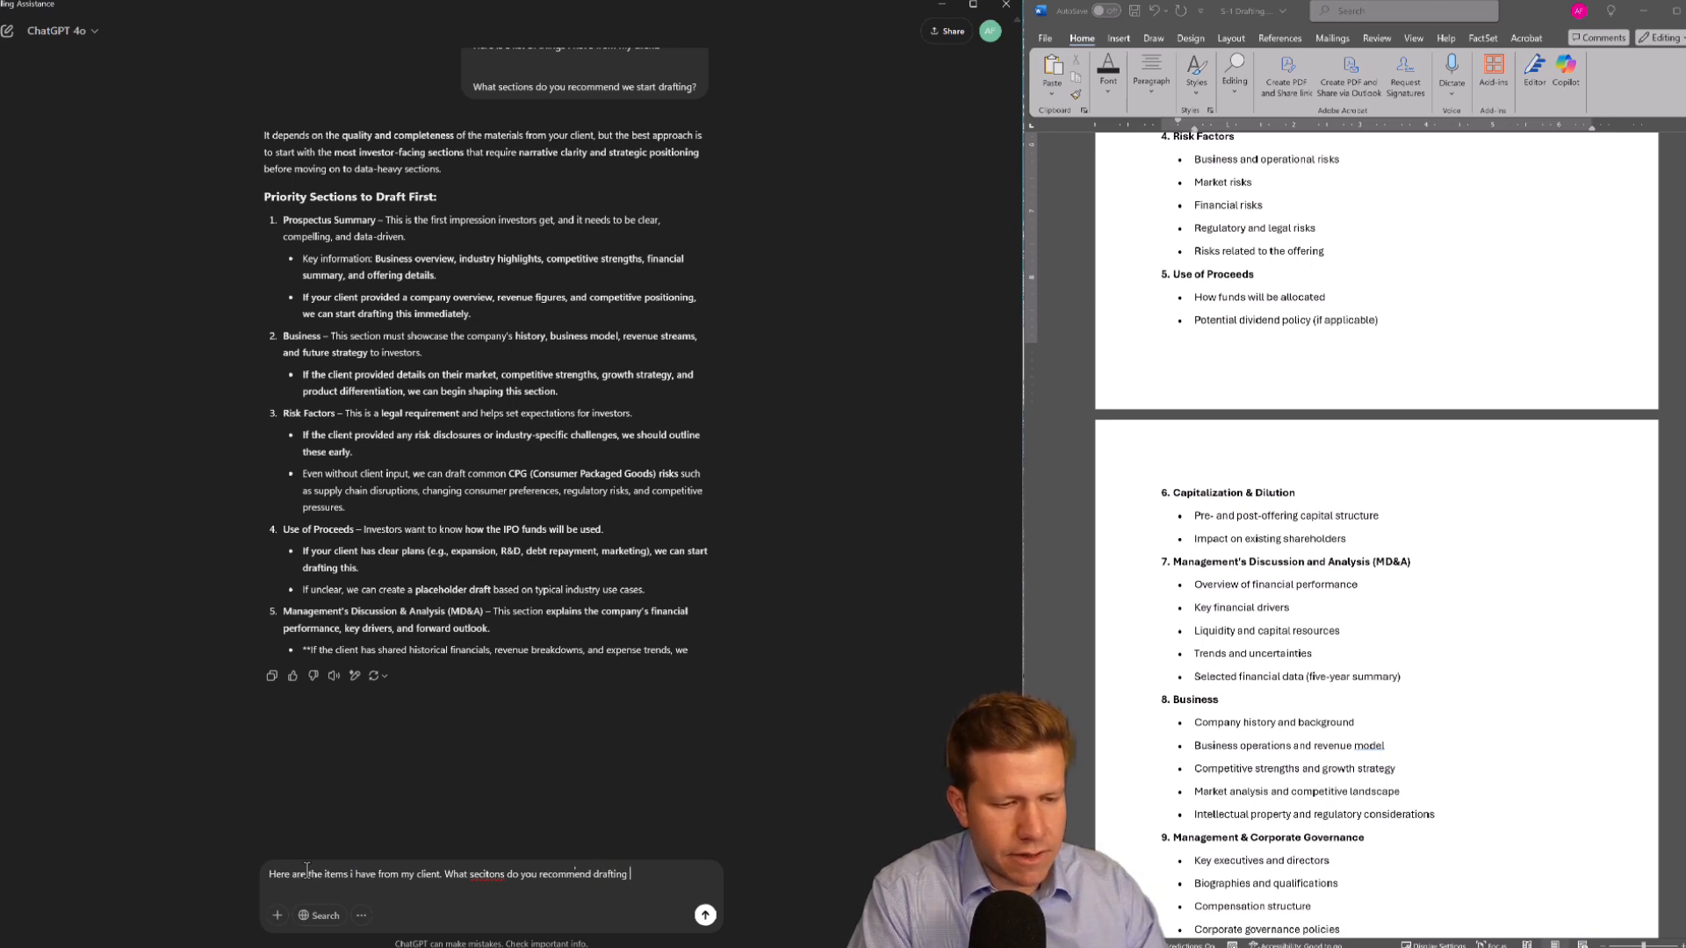
pyautogui.write('first')
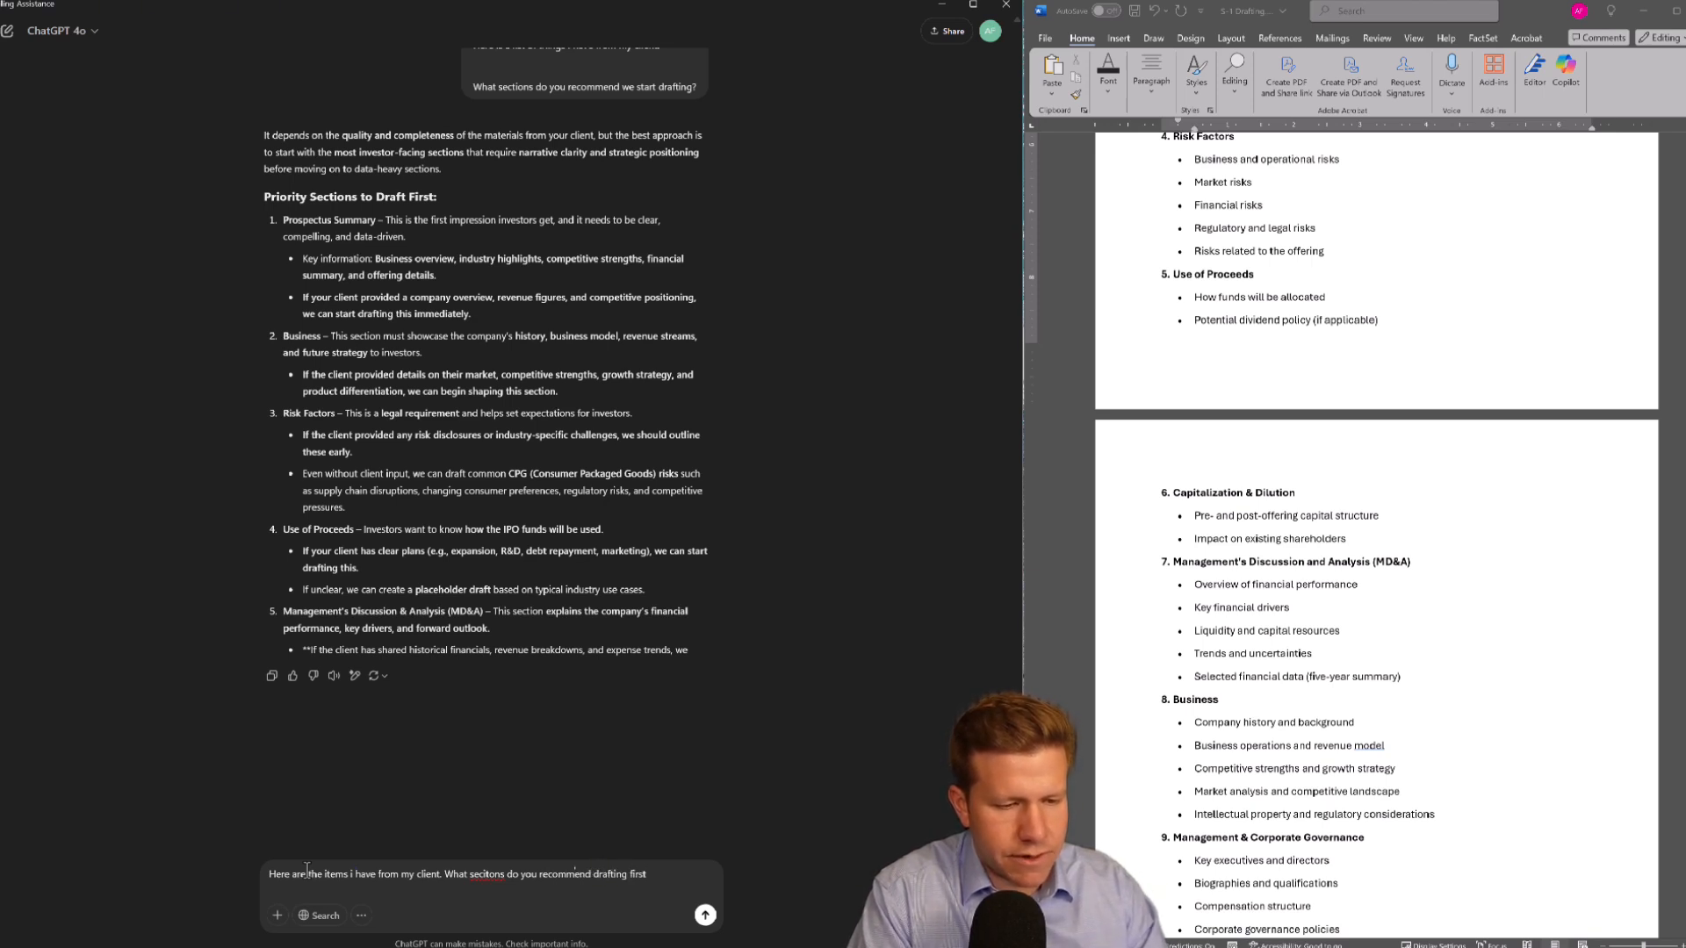
pyautogui.write(' given this information?')
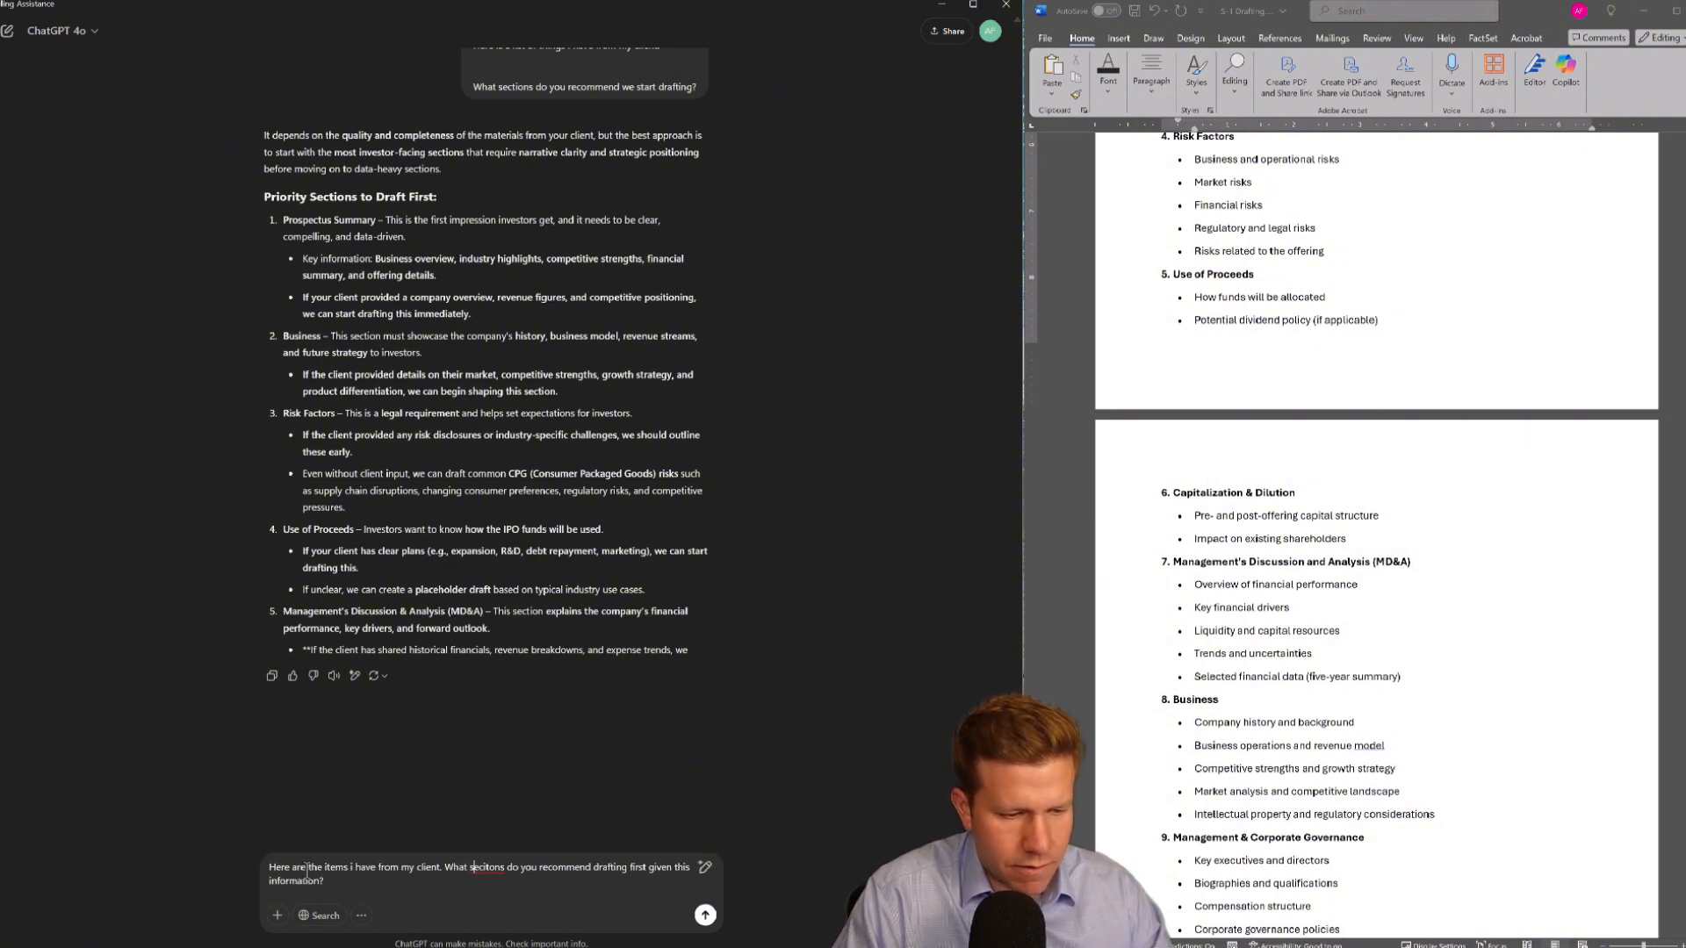
# Paste the copied client files onto a new line in the message and send it
pyautogui.rightClick(307, 874)
pyautogui.press('Down')
pyautogui.press('Return')
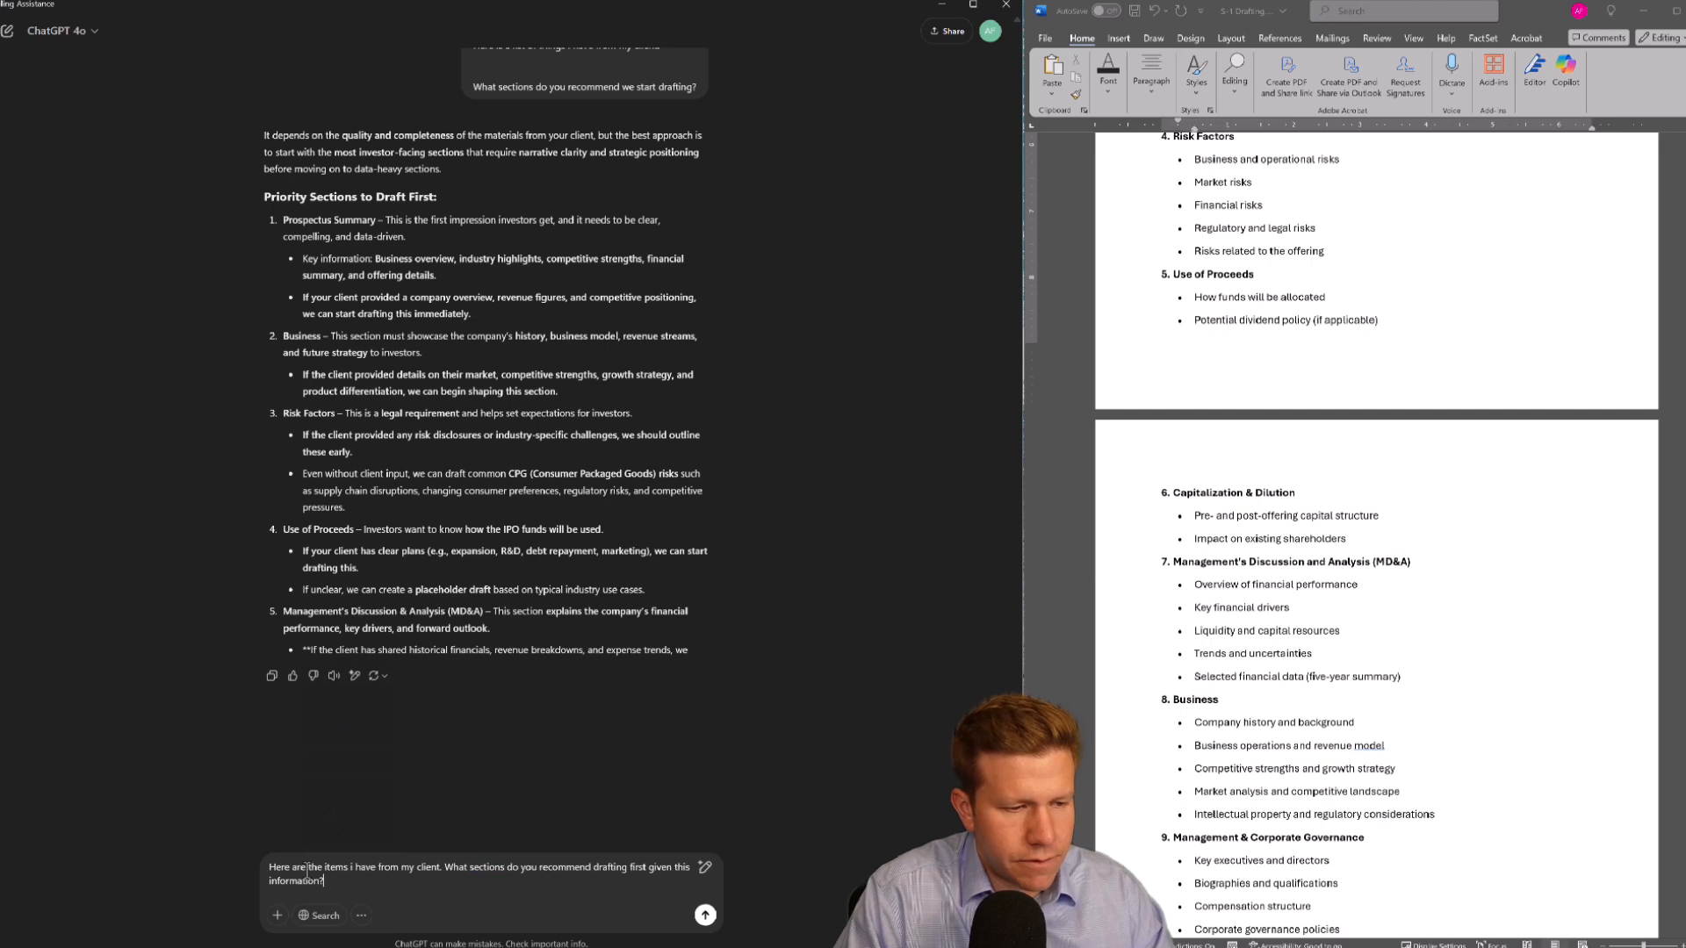
pyautogui.hotkey('shift', 'Return')
pyautogui.hotkey('ctrl', 'v')
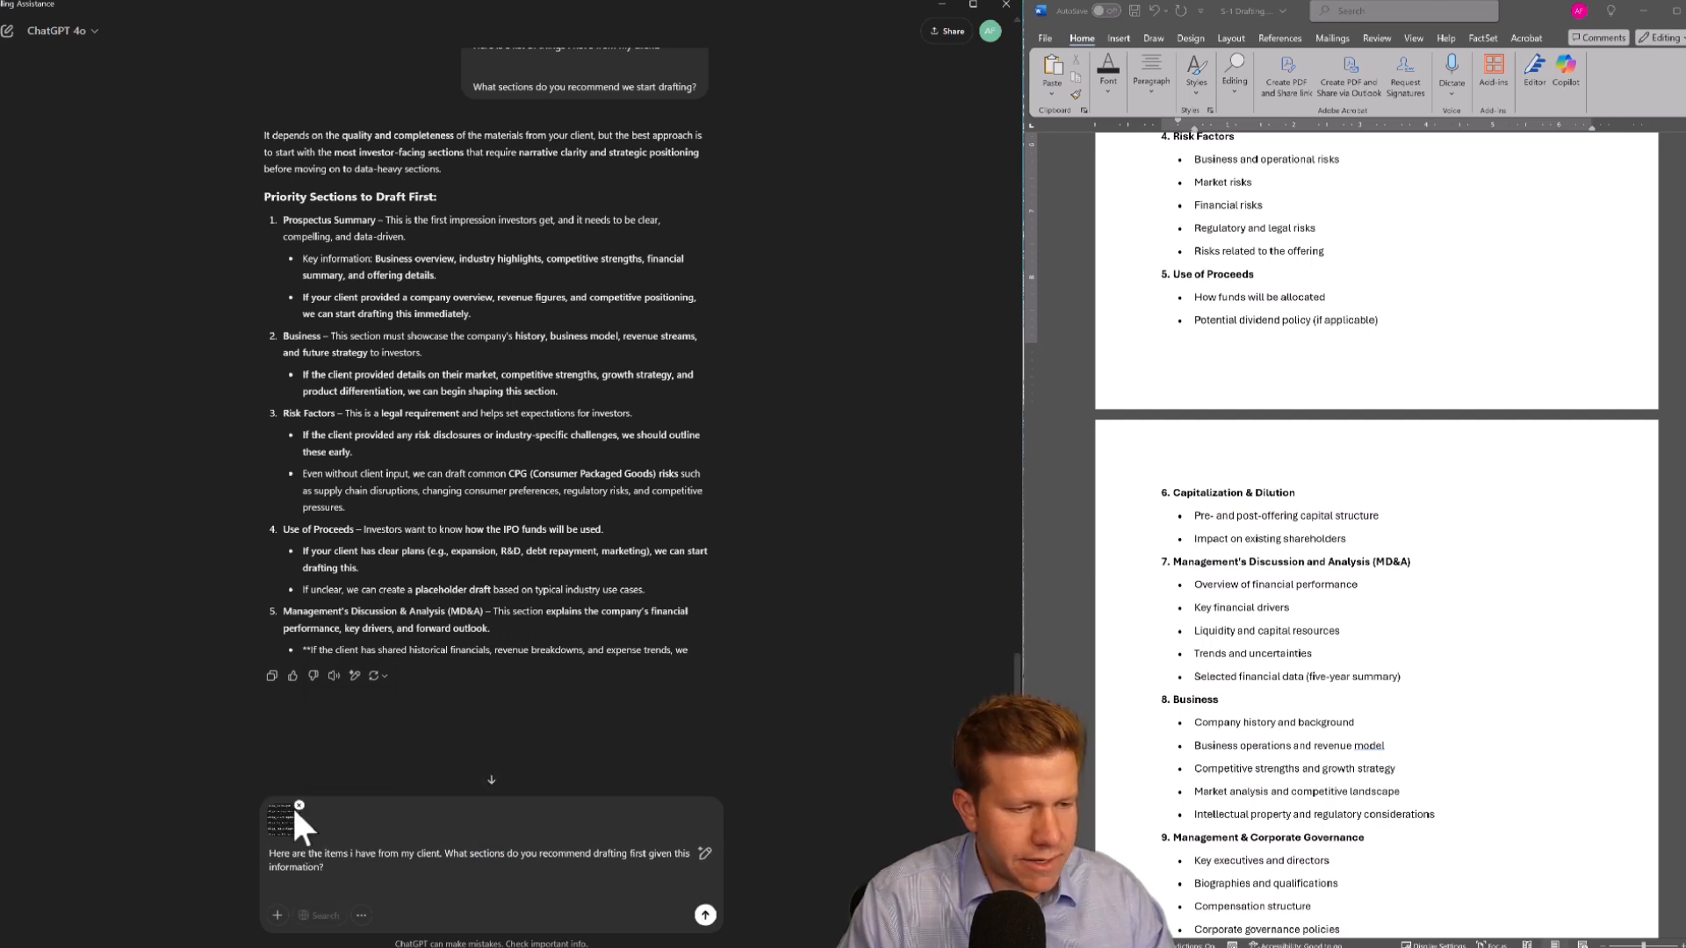
pyautogui.click(705, 915)
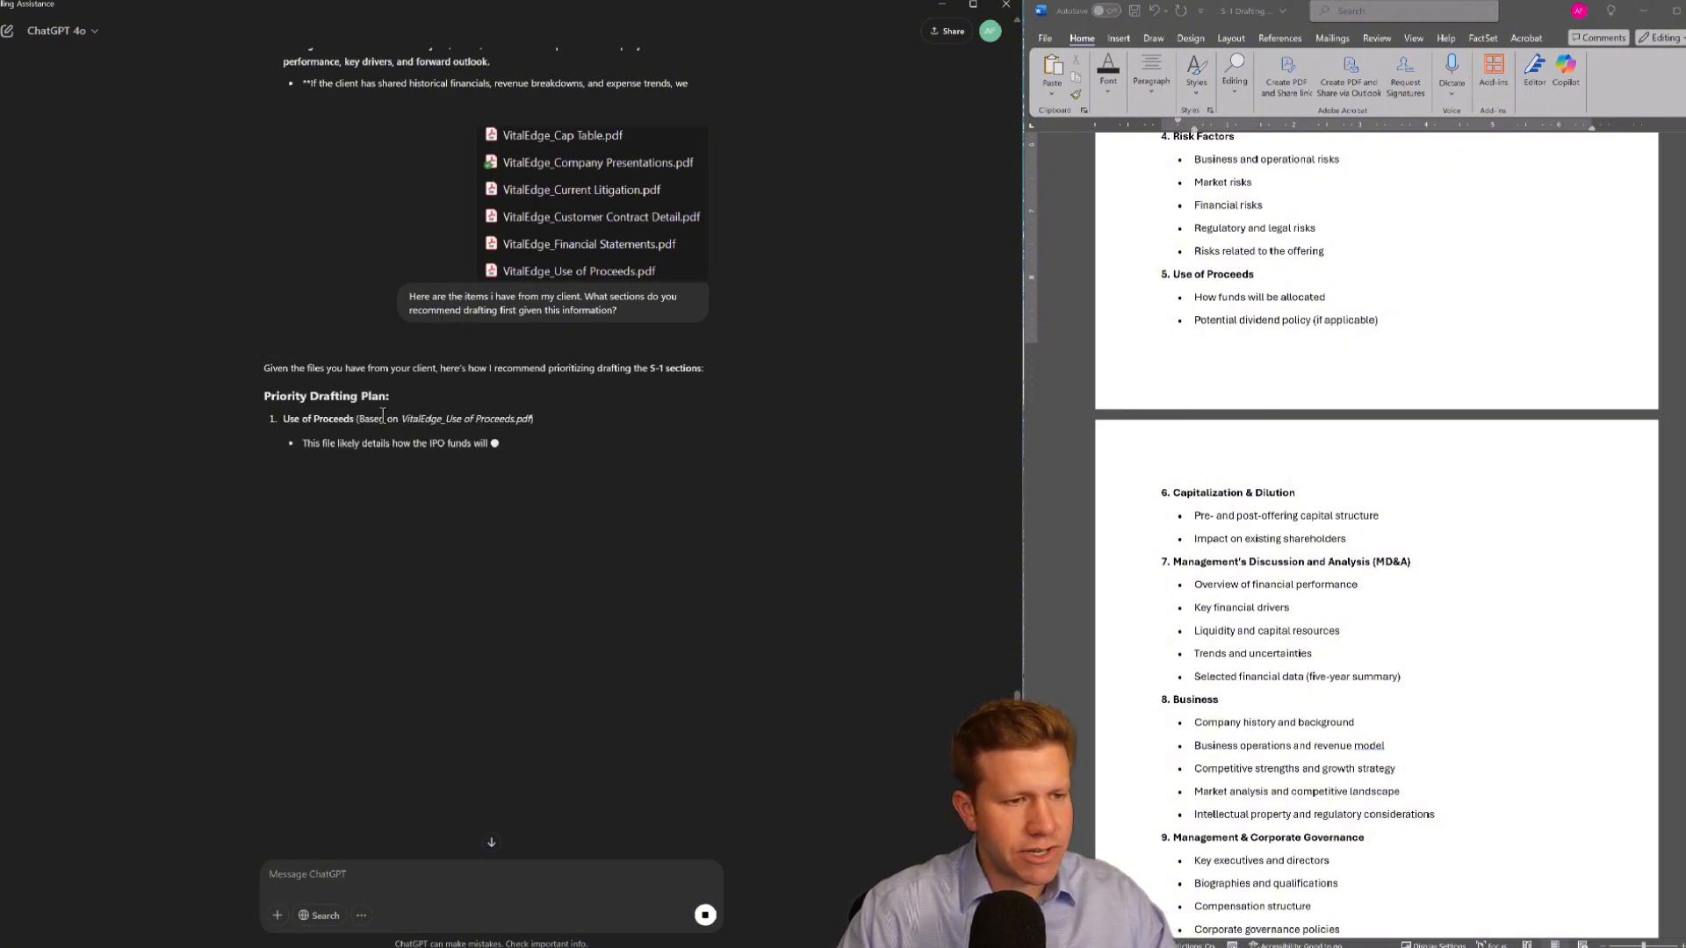
# Read through ChatGPT's priority drafting plan and suggested immediate next steps
pyautogui.moveTo(302, 419); pyautogui.dragTo(389, 419)
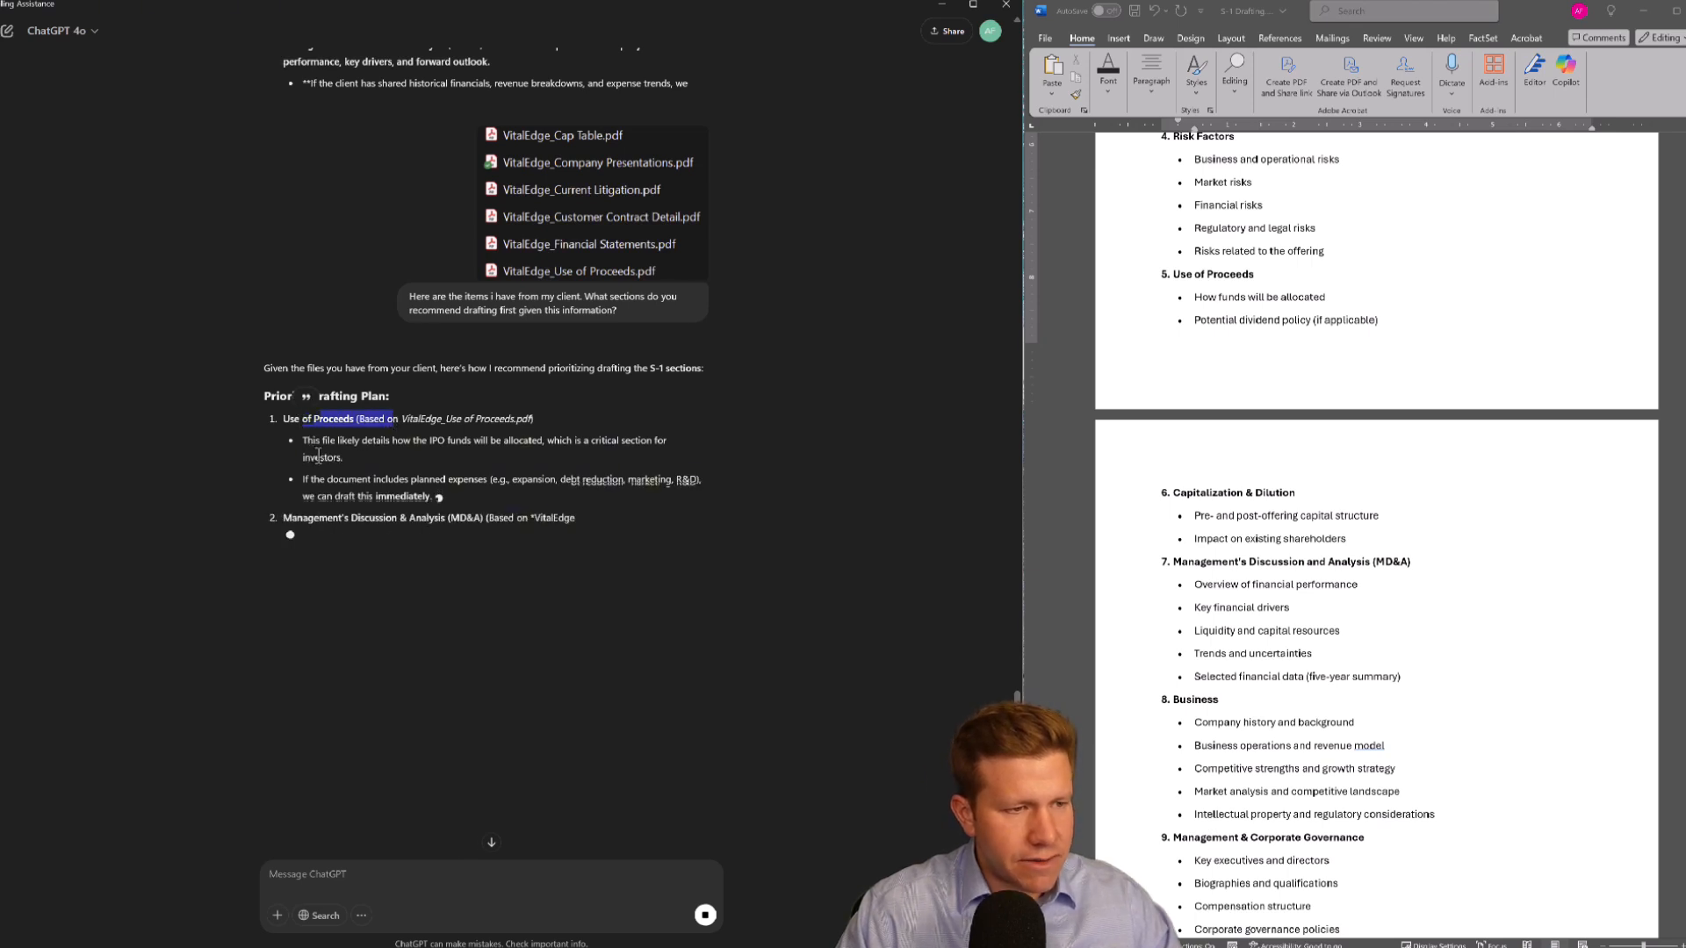
pyautogui.moveTo(303, 518); pyautogui.dragTo(446, 518)
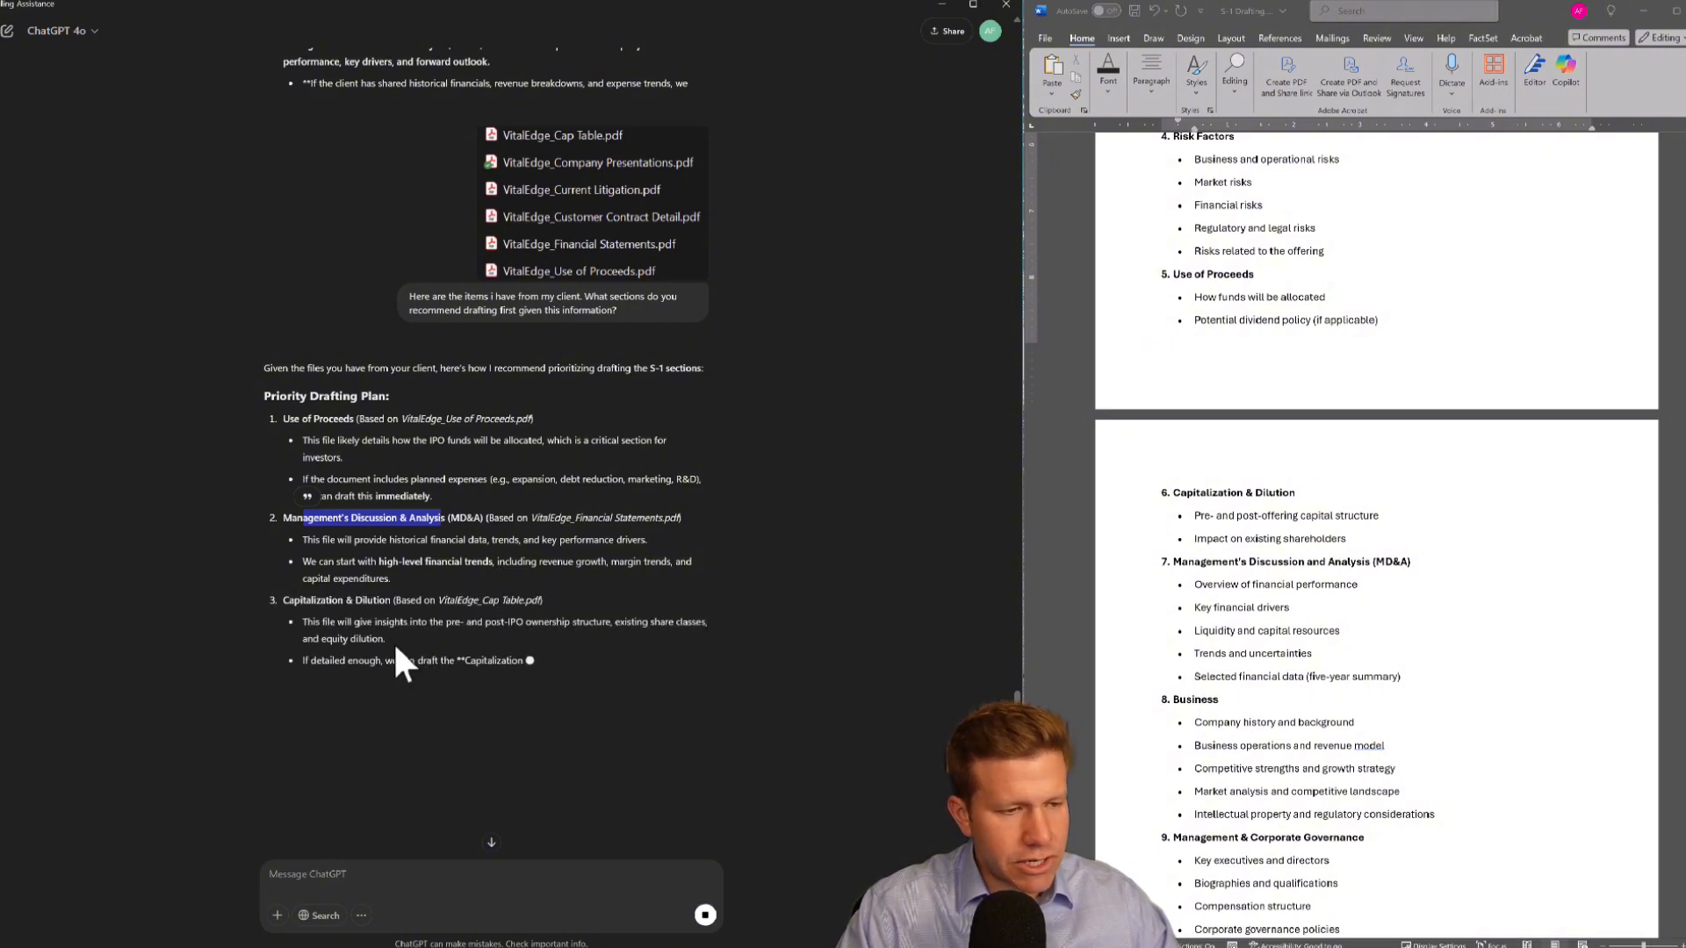
pyautogui.scroll(-3, 393, 634)
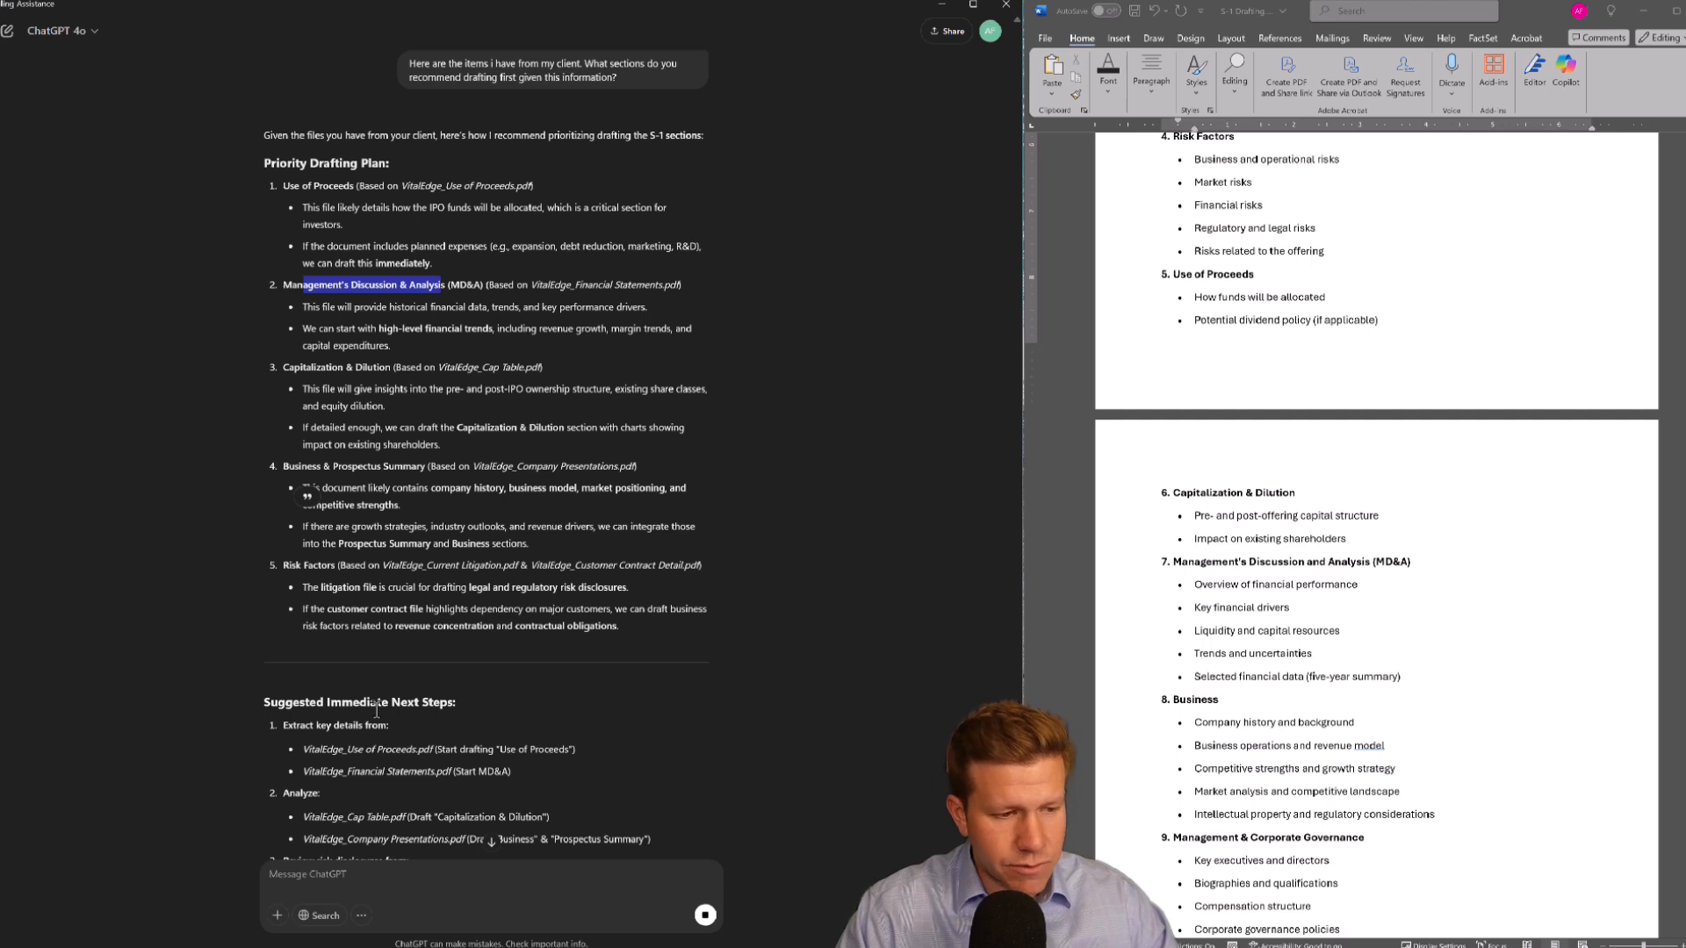
pyautogui.scroll(-2, 376, 708)
pyautogui.moveTo(366, 604); pyautogui.dragTo(429, 694)
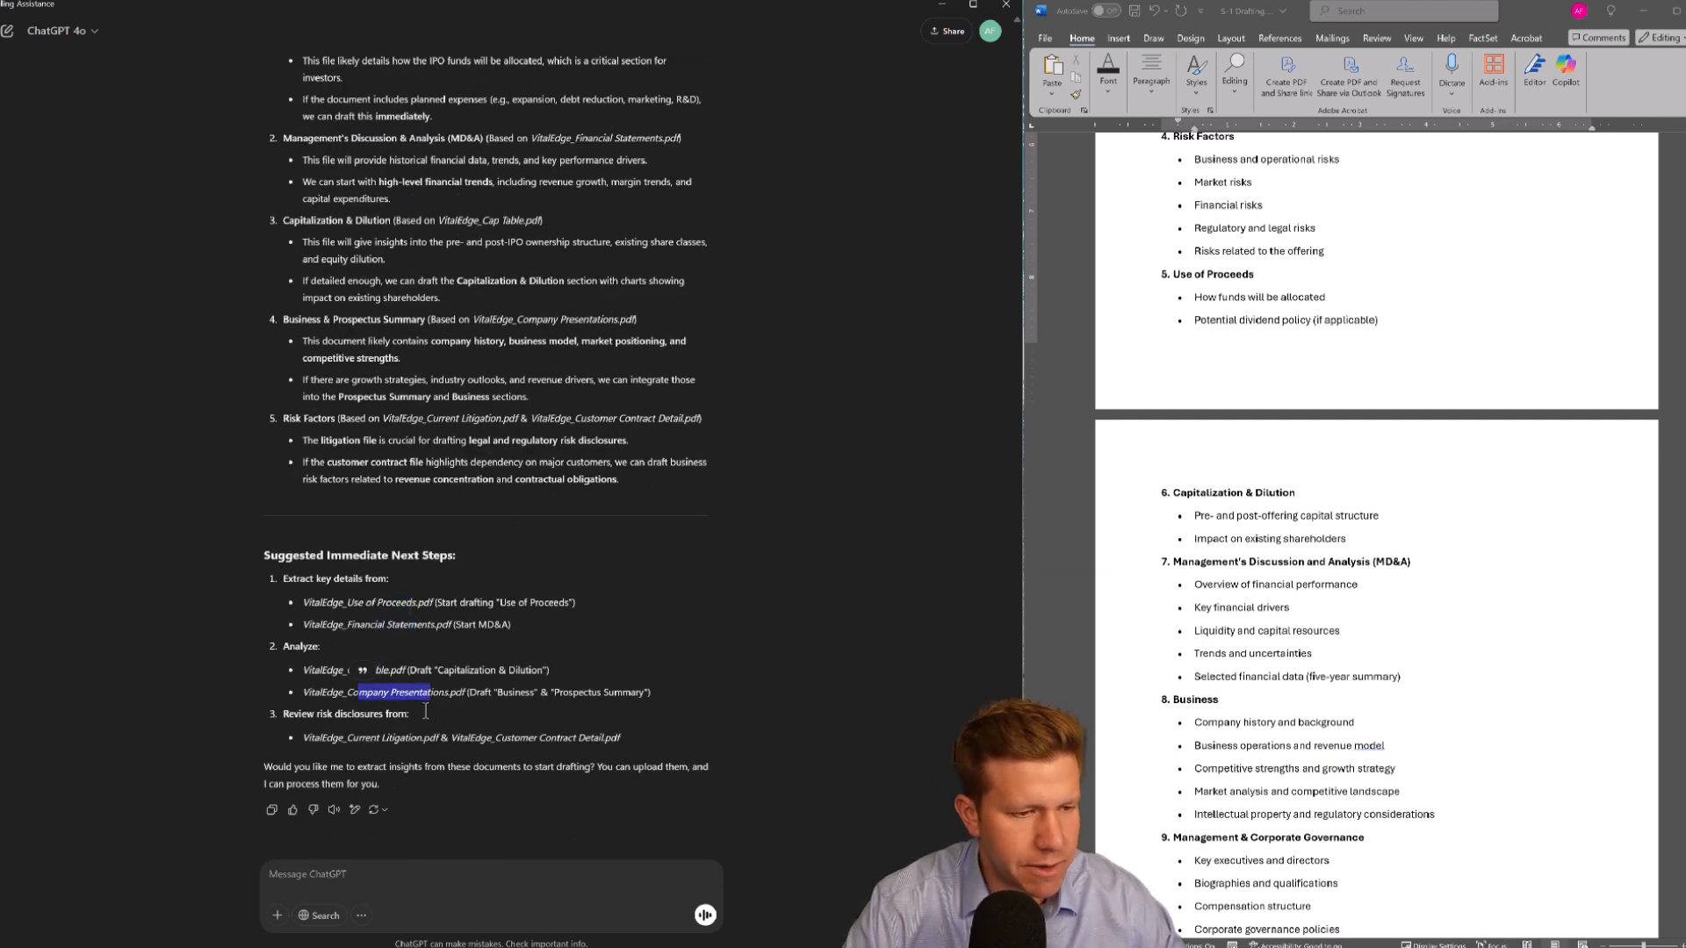
pyautogui.click(431, 738)
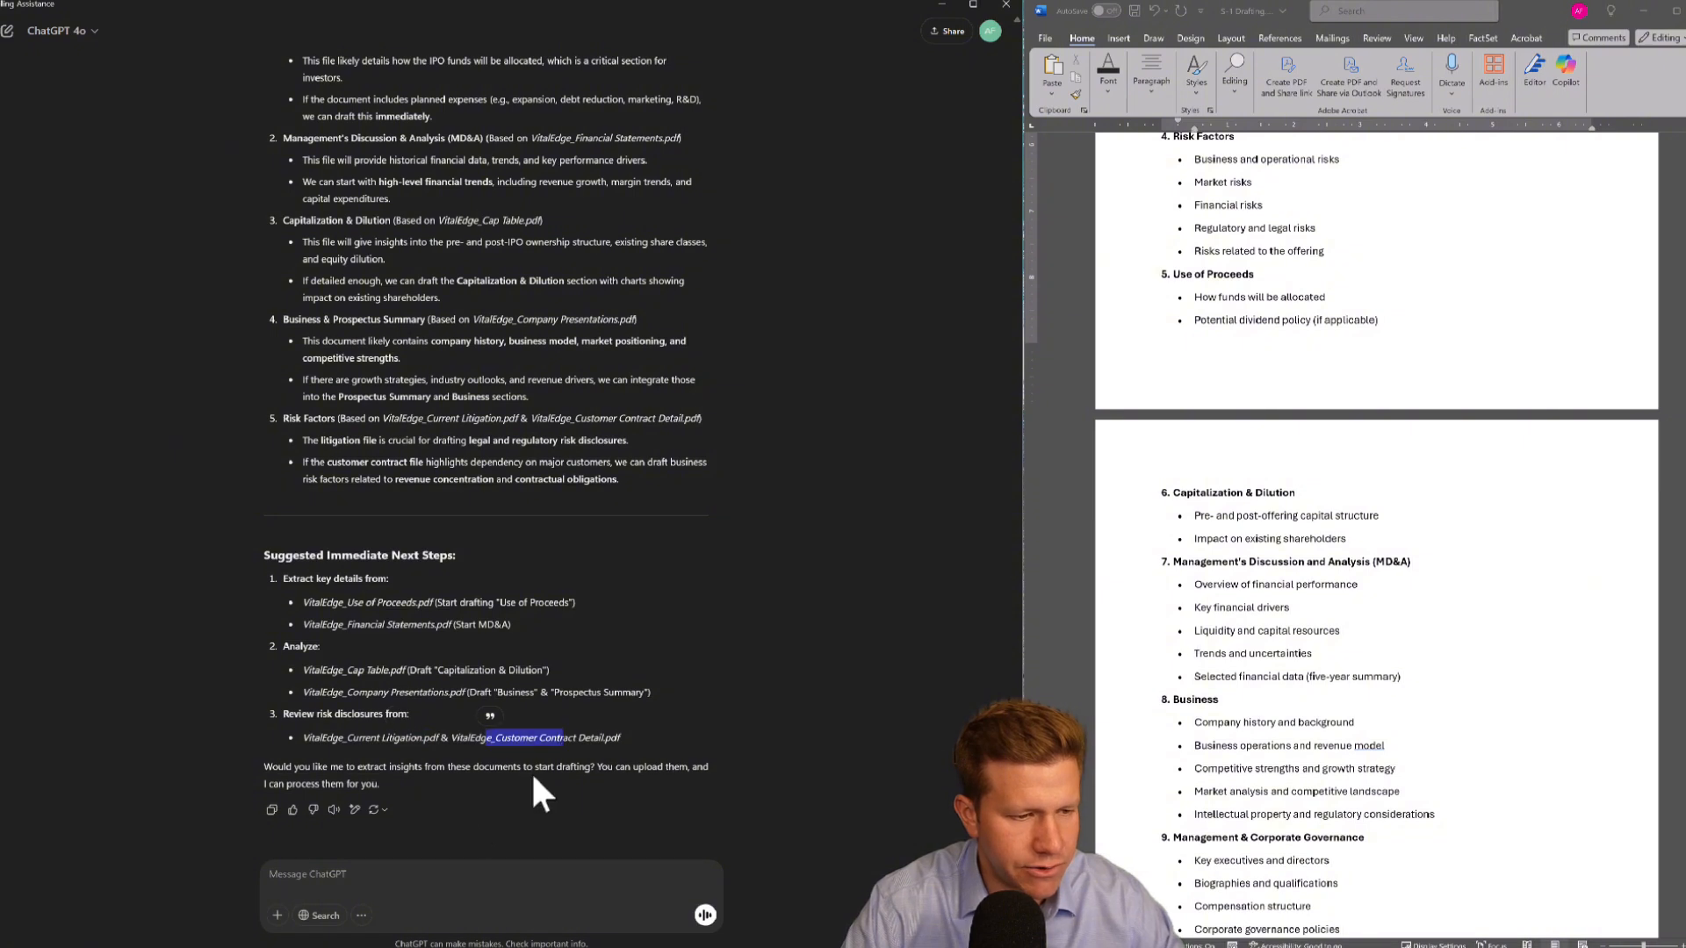
# Reply "Great, here you go." with the six VitalEdge PDF files attached from the Docs folder, and send it
pyautogui.click(360, 876)
pyautogui.write('Great, here you go.')
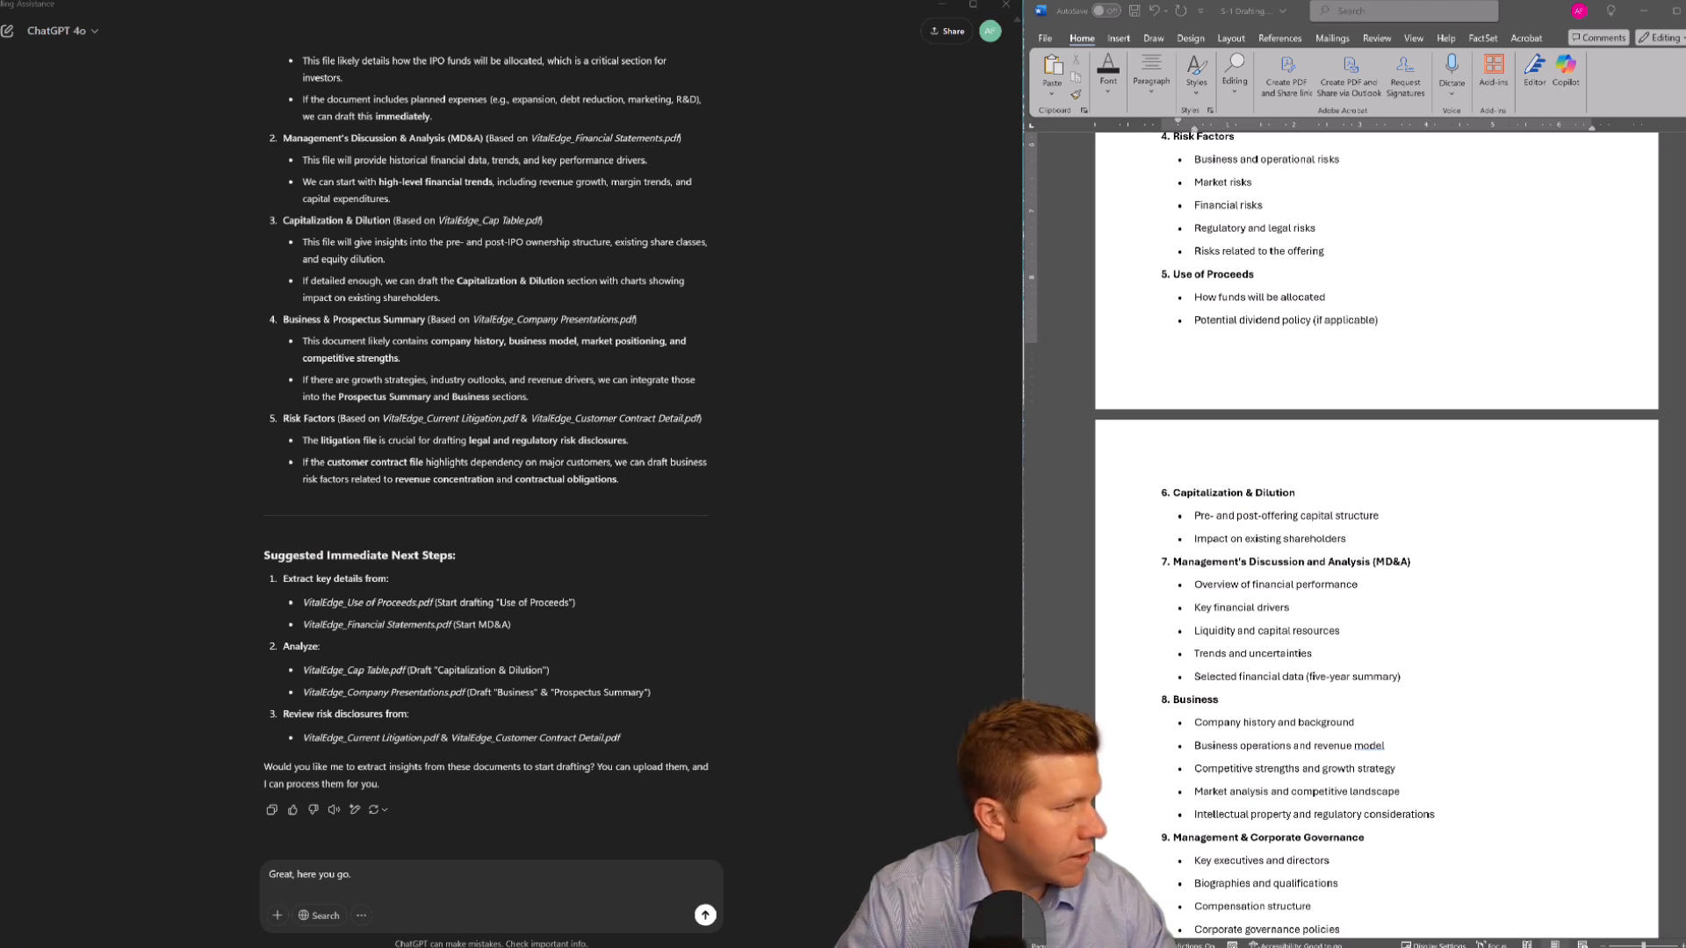
pyautogui.moveTo(2, 211); pyautogui.dragTo(409, 181)
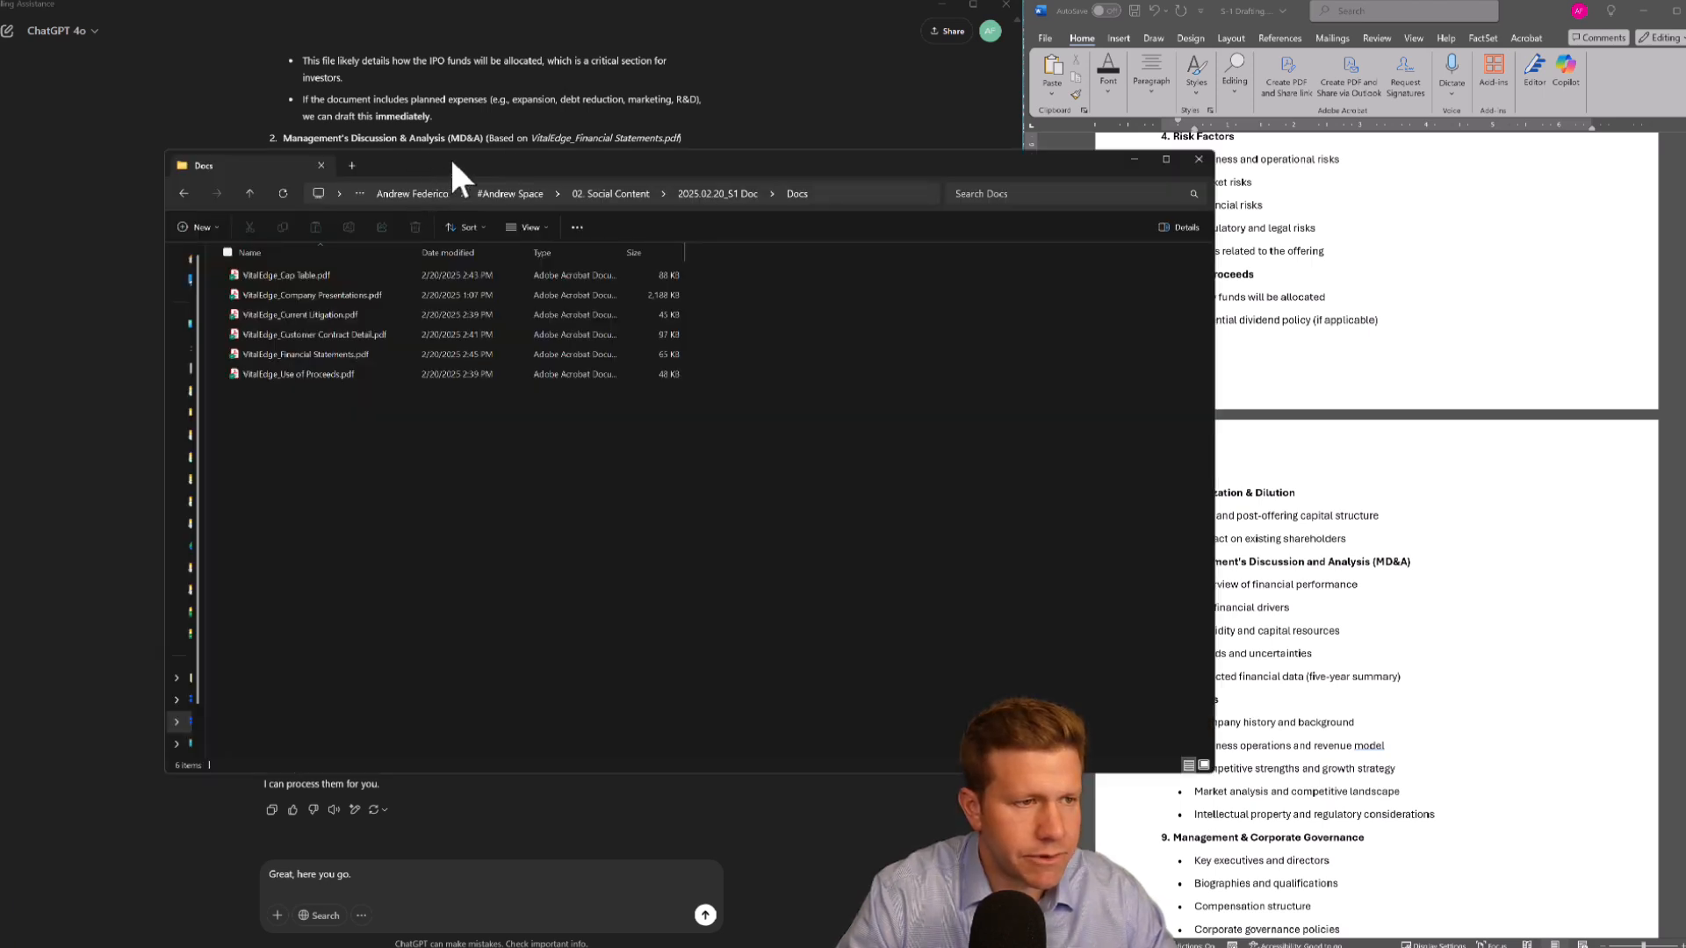
pyautogui.moveTo(349, 411); pyautogui.dragTo(350, 794)
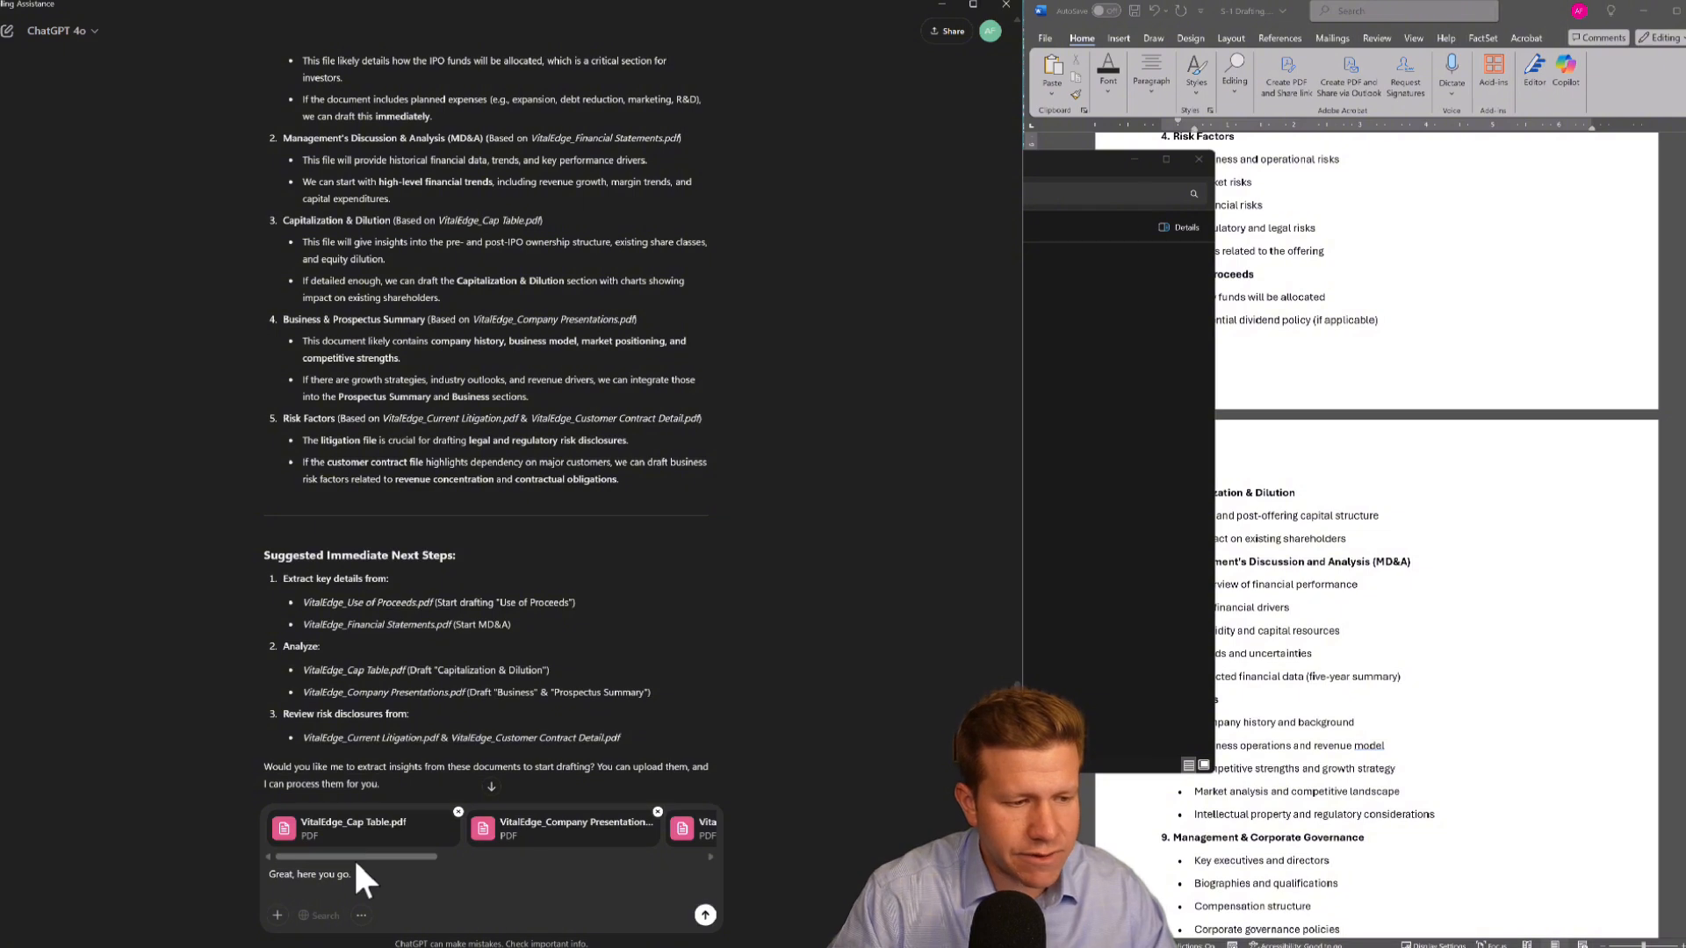
pyautogui.hscroll(1, 416, 856)
pyautogui.moveTo(419, 862); pyautogui.dragTo(333, 848)
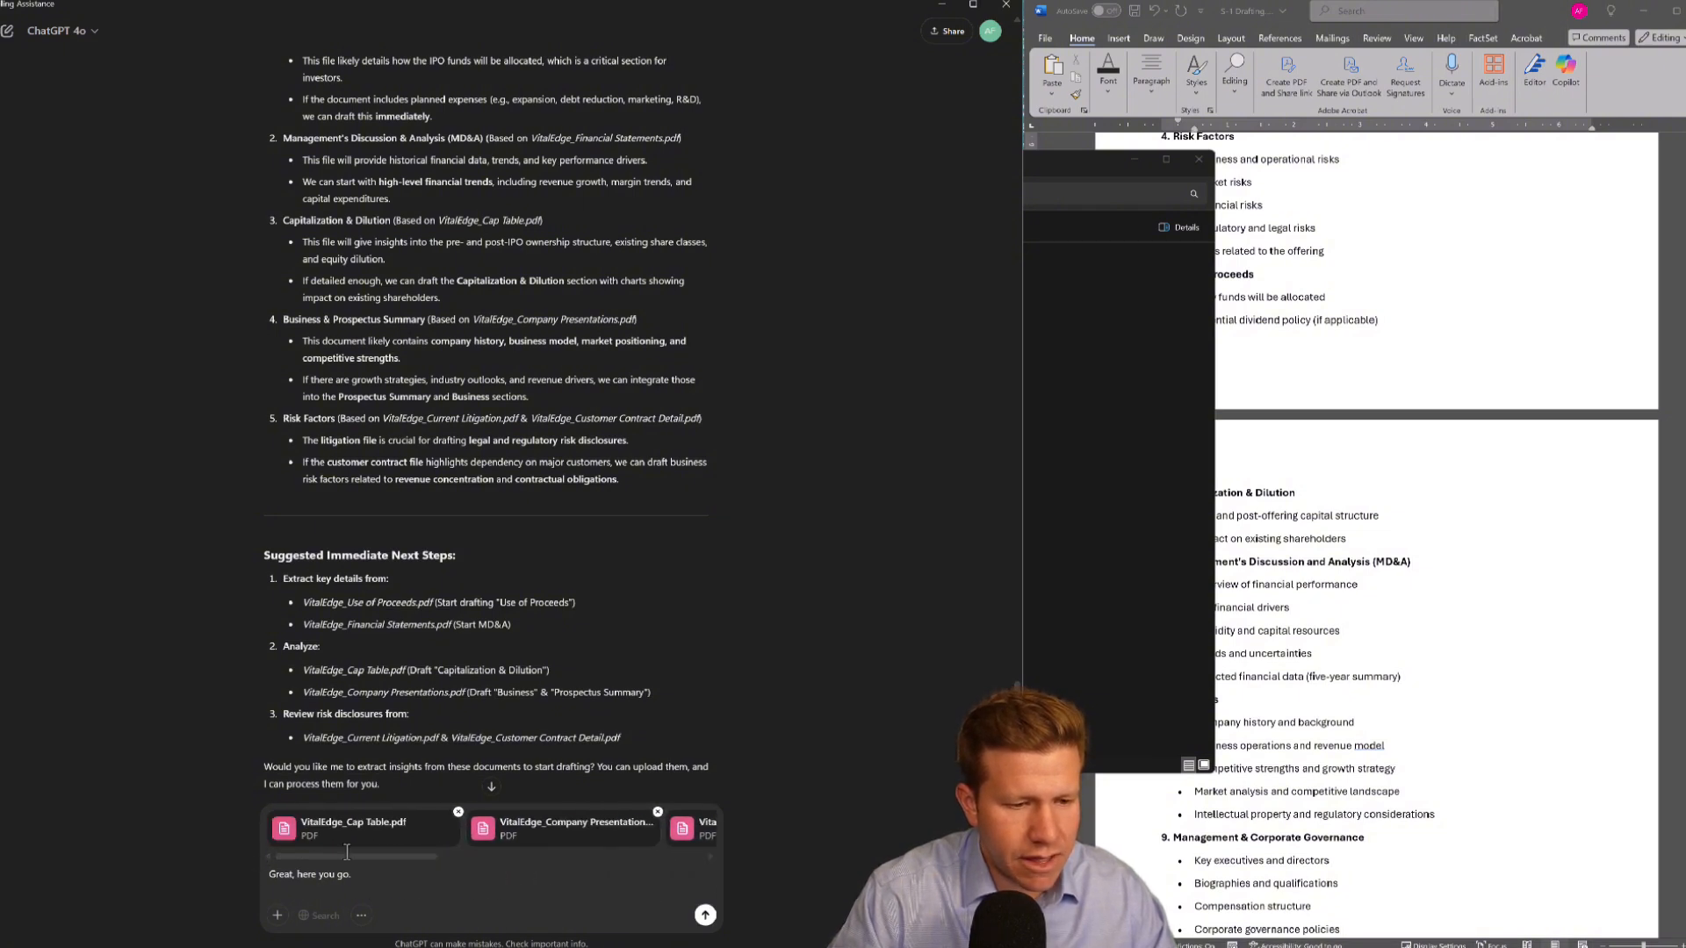
pyautogui.click(705, 916)
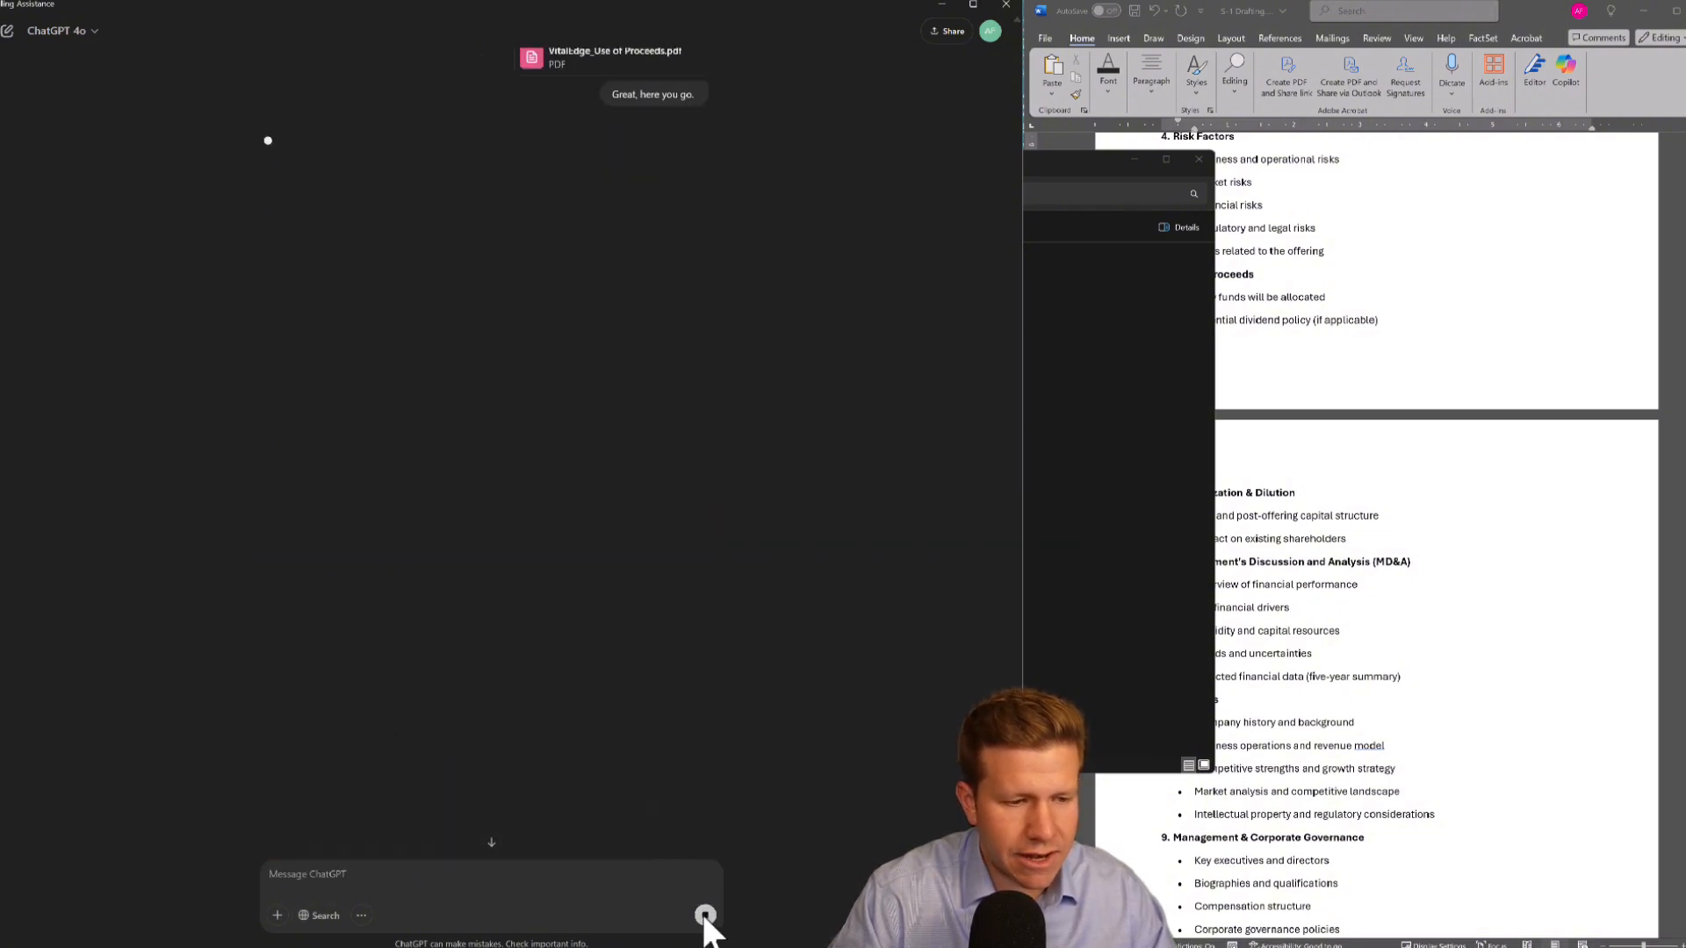
# Open VitalEdge_Company Presentations.pdf from the Docs folder and scroll through its slides
pyautogui.click(1028, 557)
pyautogui.click(333, 299)
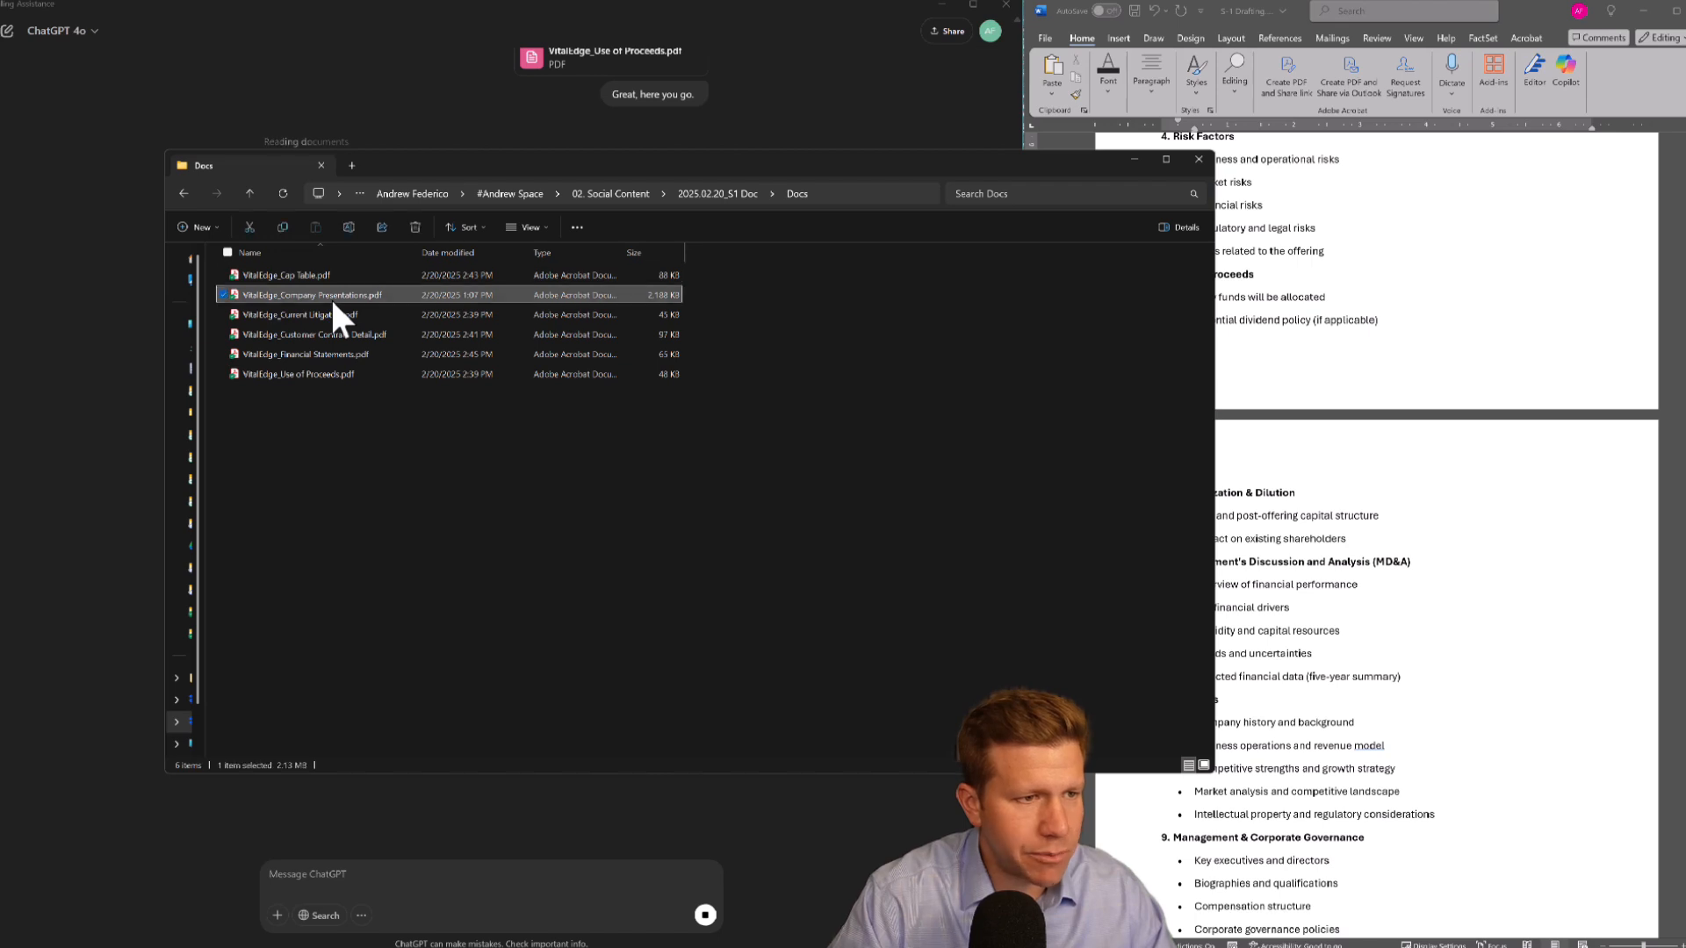
pyautogui.moveTo(2, 198); pyautogui.dragTo(589, 4)
pyautogui.scroll(-1, 867, 407)
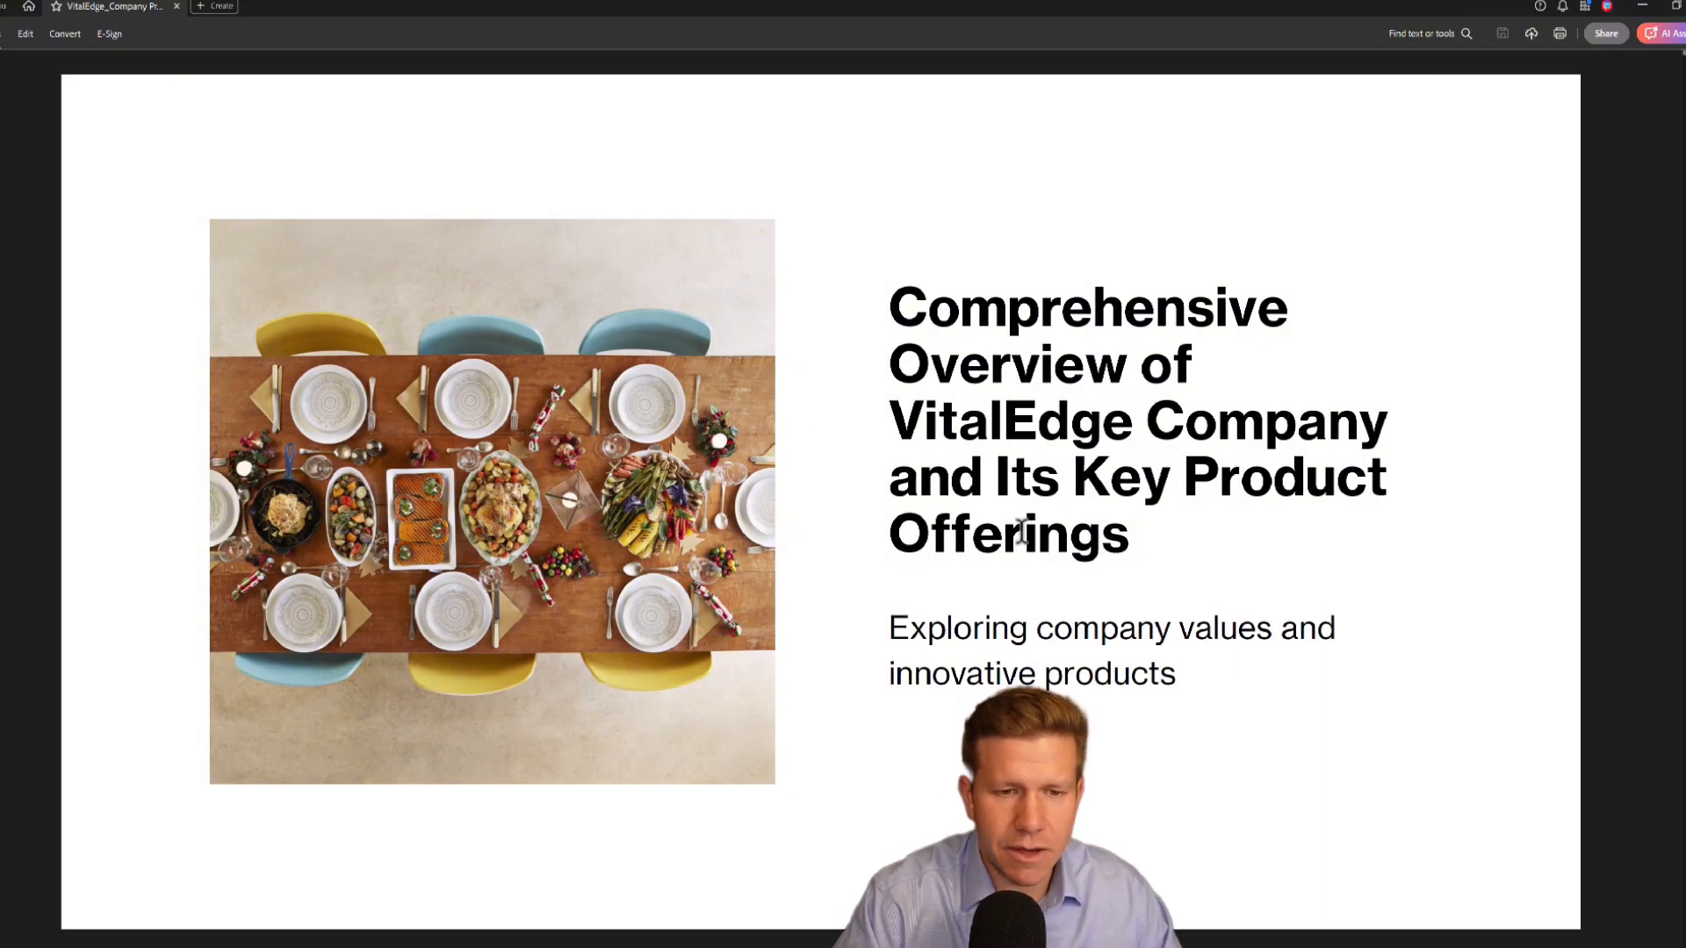
pyautogui.scroll(-3, 1022, 532)
pyautogui.scroll(-2, 1021, 531)
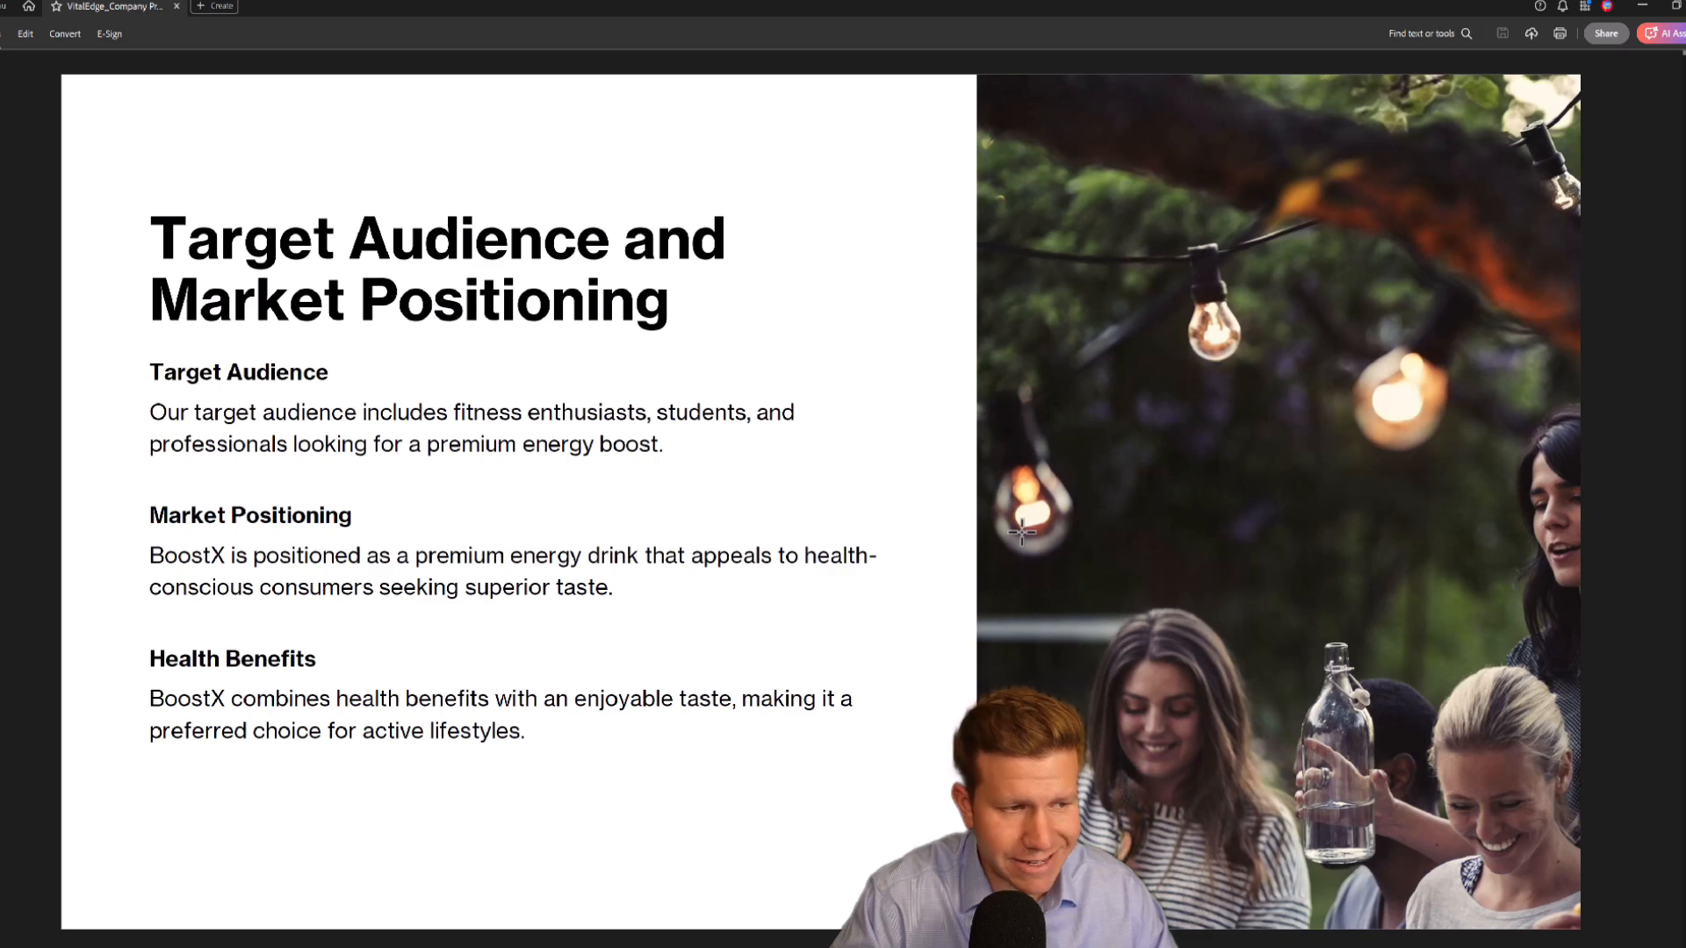
pyautogui.scroll(-2, 1021, 531)
pyautogui.scroll(-4, 1022, 531)
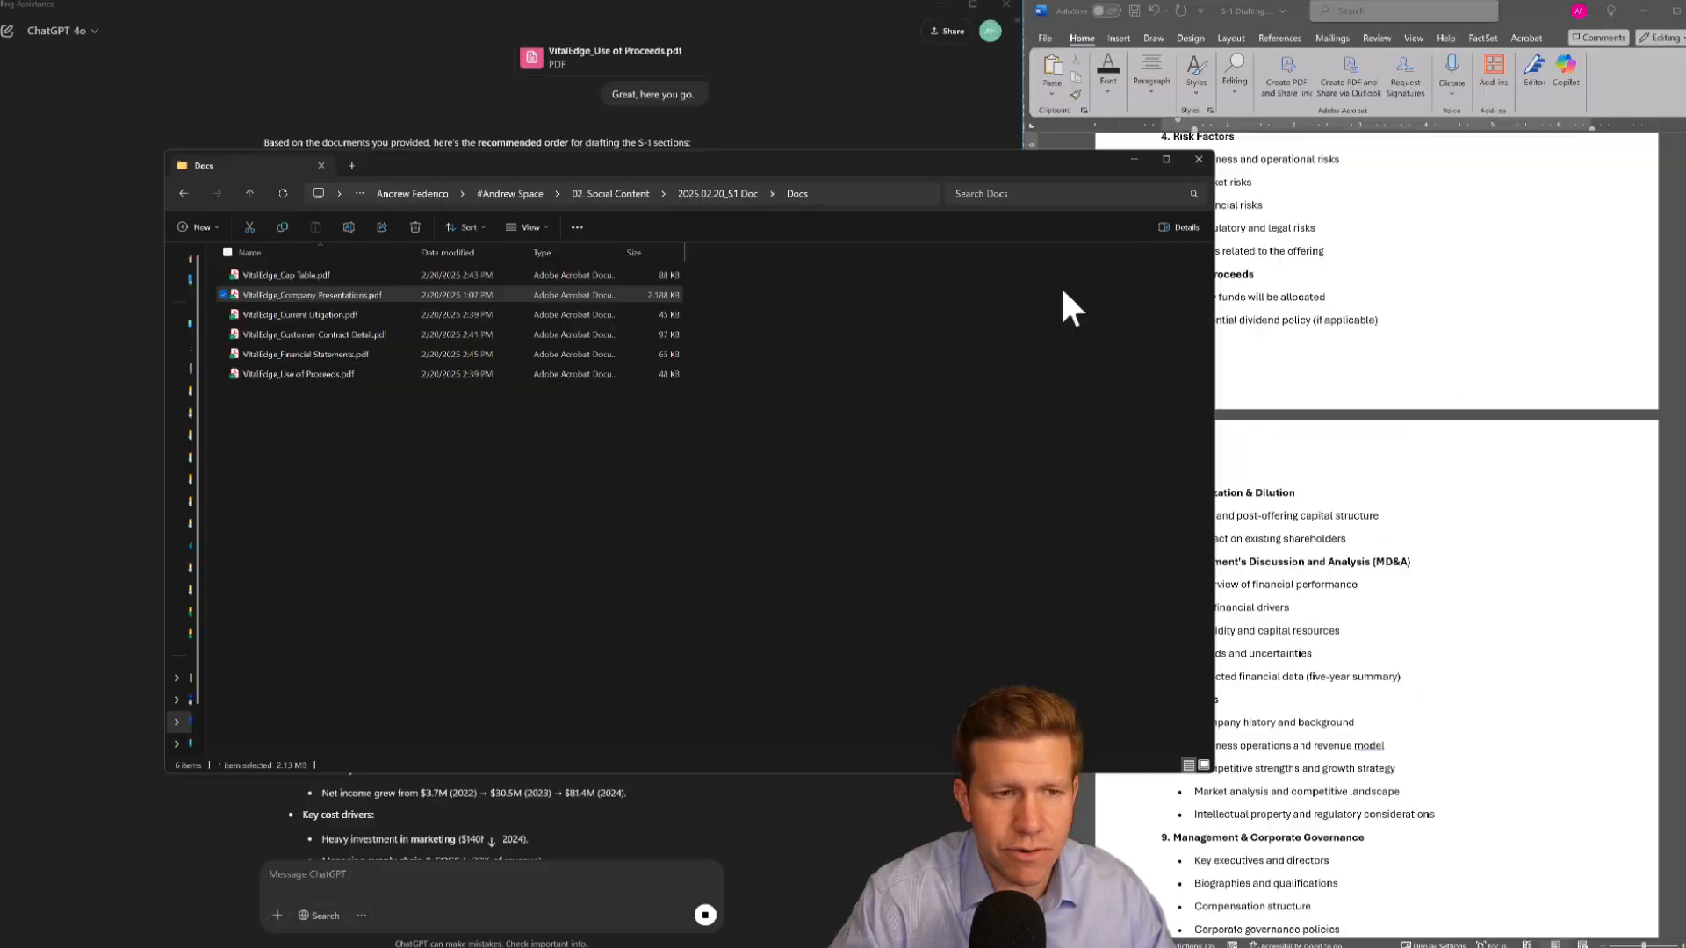
# Open VitalEdge_Cap Table.pdf from the Docs folder, scroll through the shareholder table, and close it
pyautogui.click(318, 276)
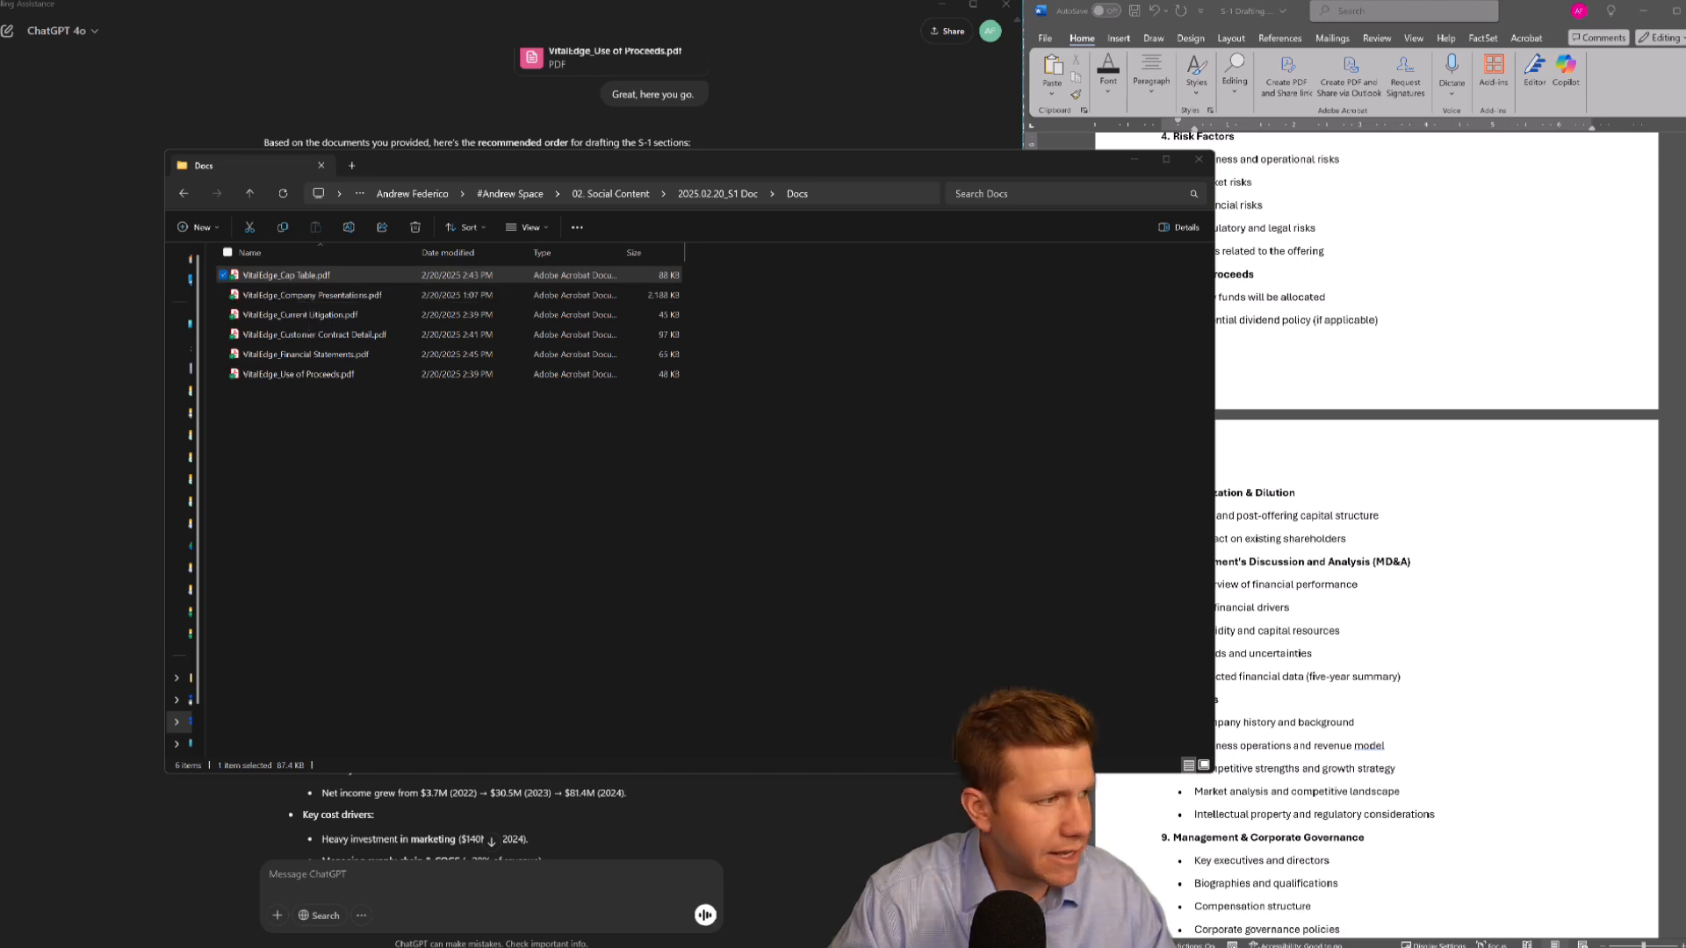
pyautogui.moveTo(0, 263); pyautogui.dragTo(772, 122)
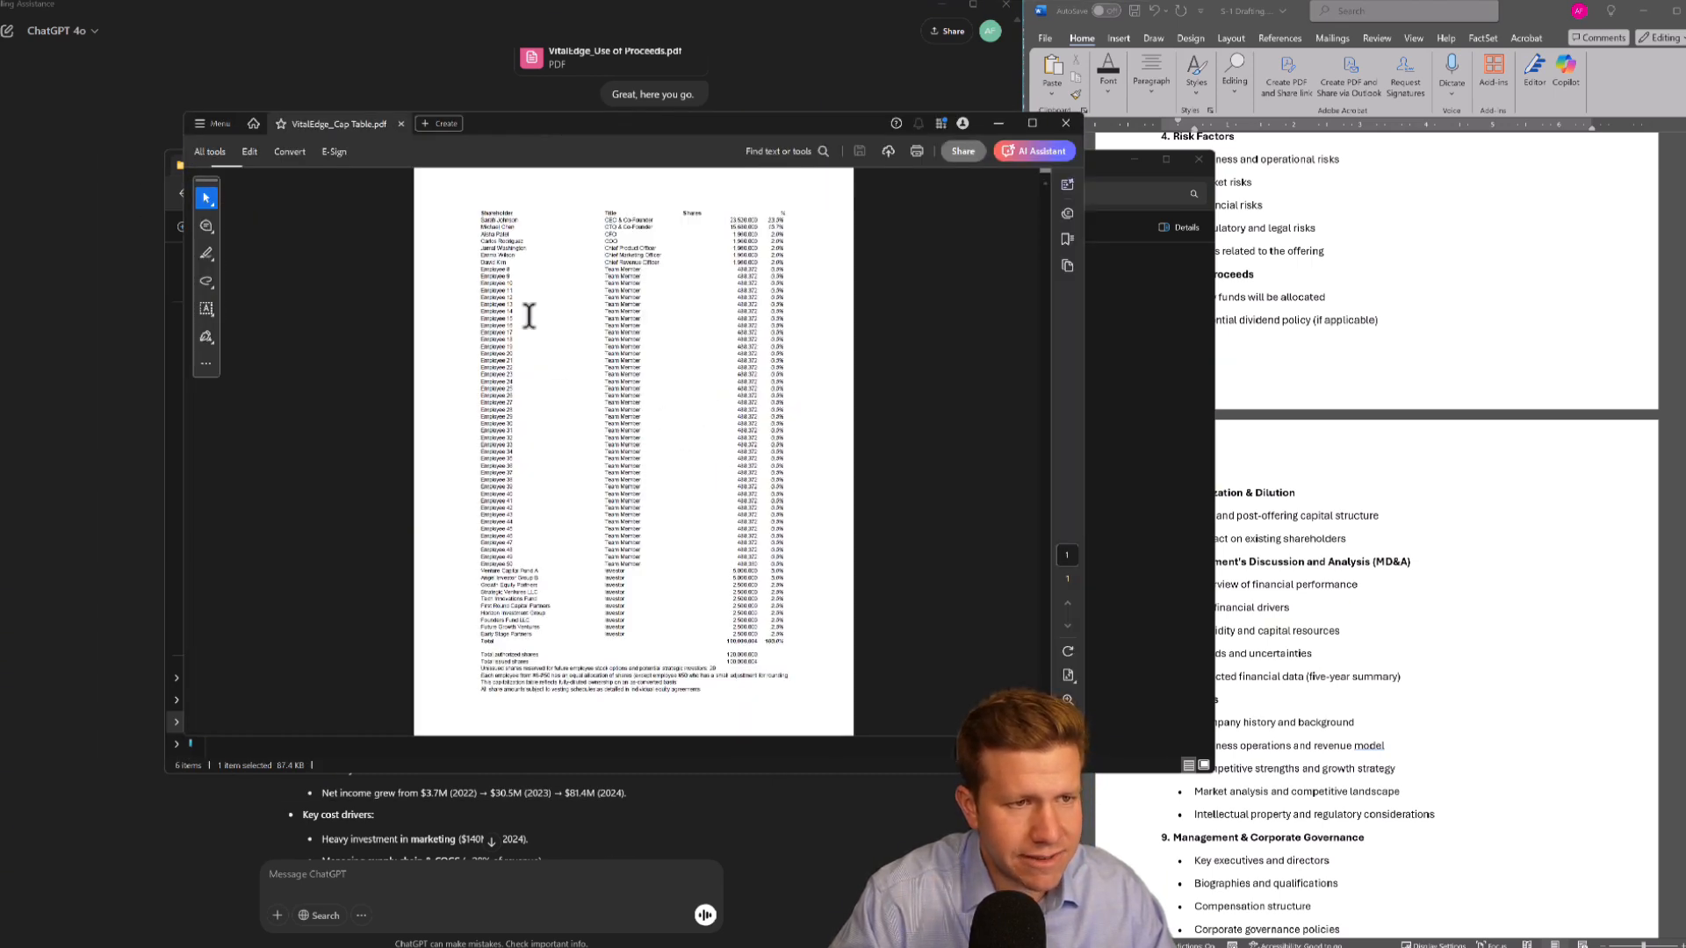
pyautogui.scroll(1, 749, 351)
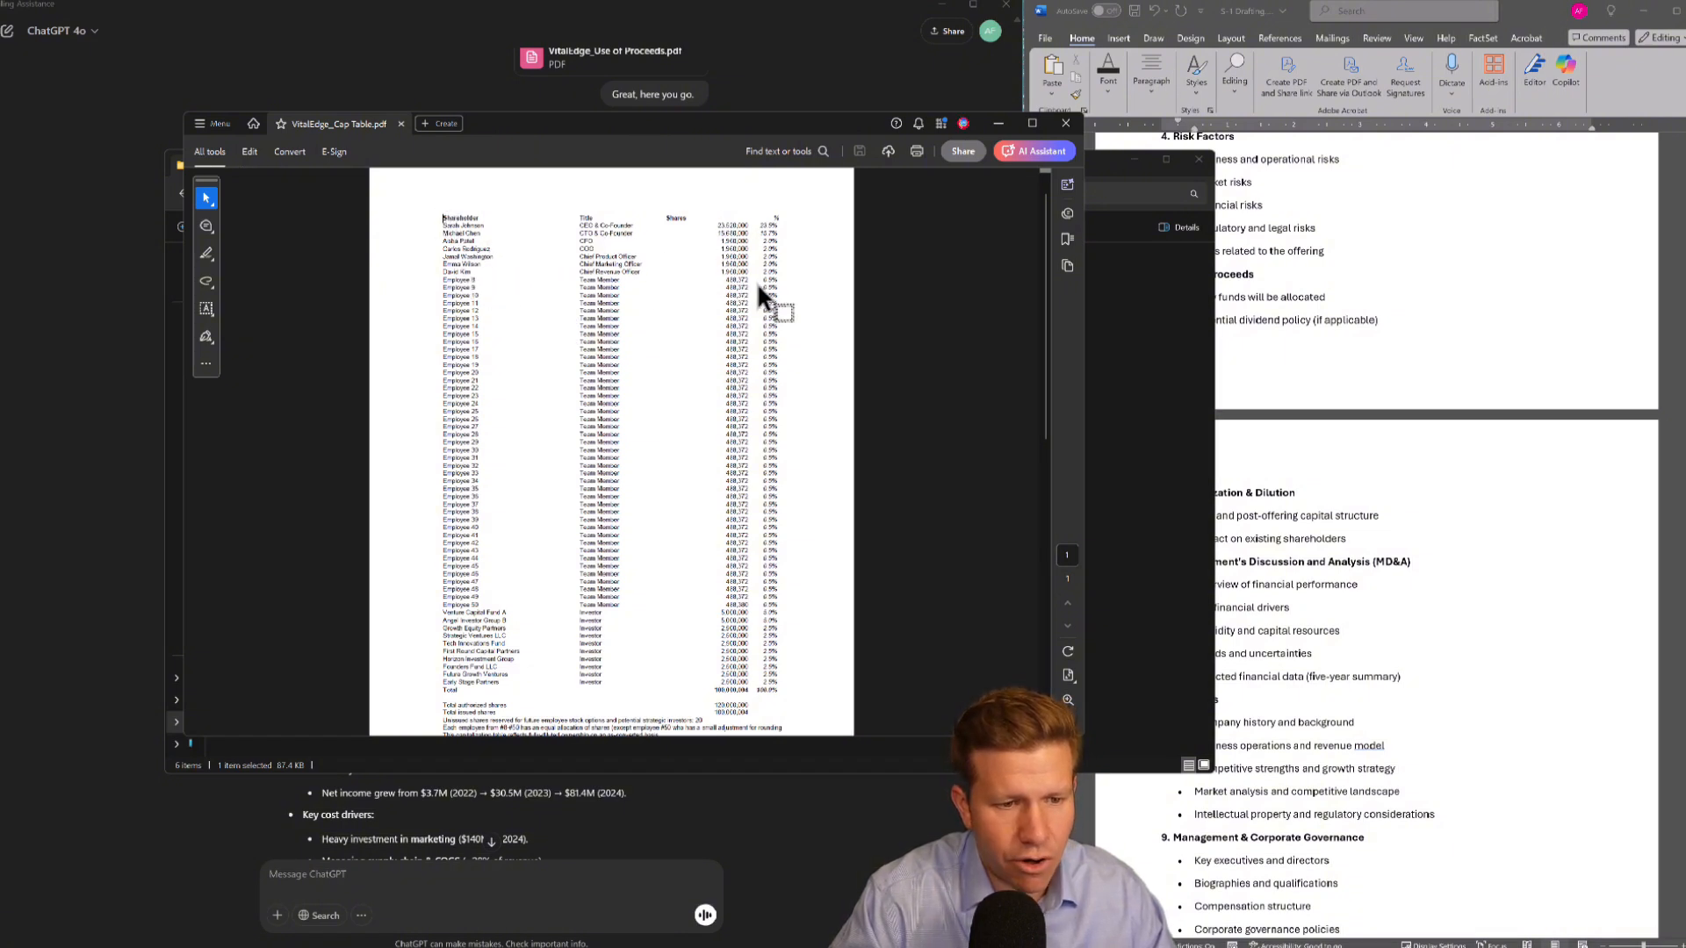
pyautogui.scroll(-1, 527, 677)
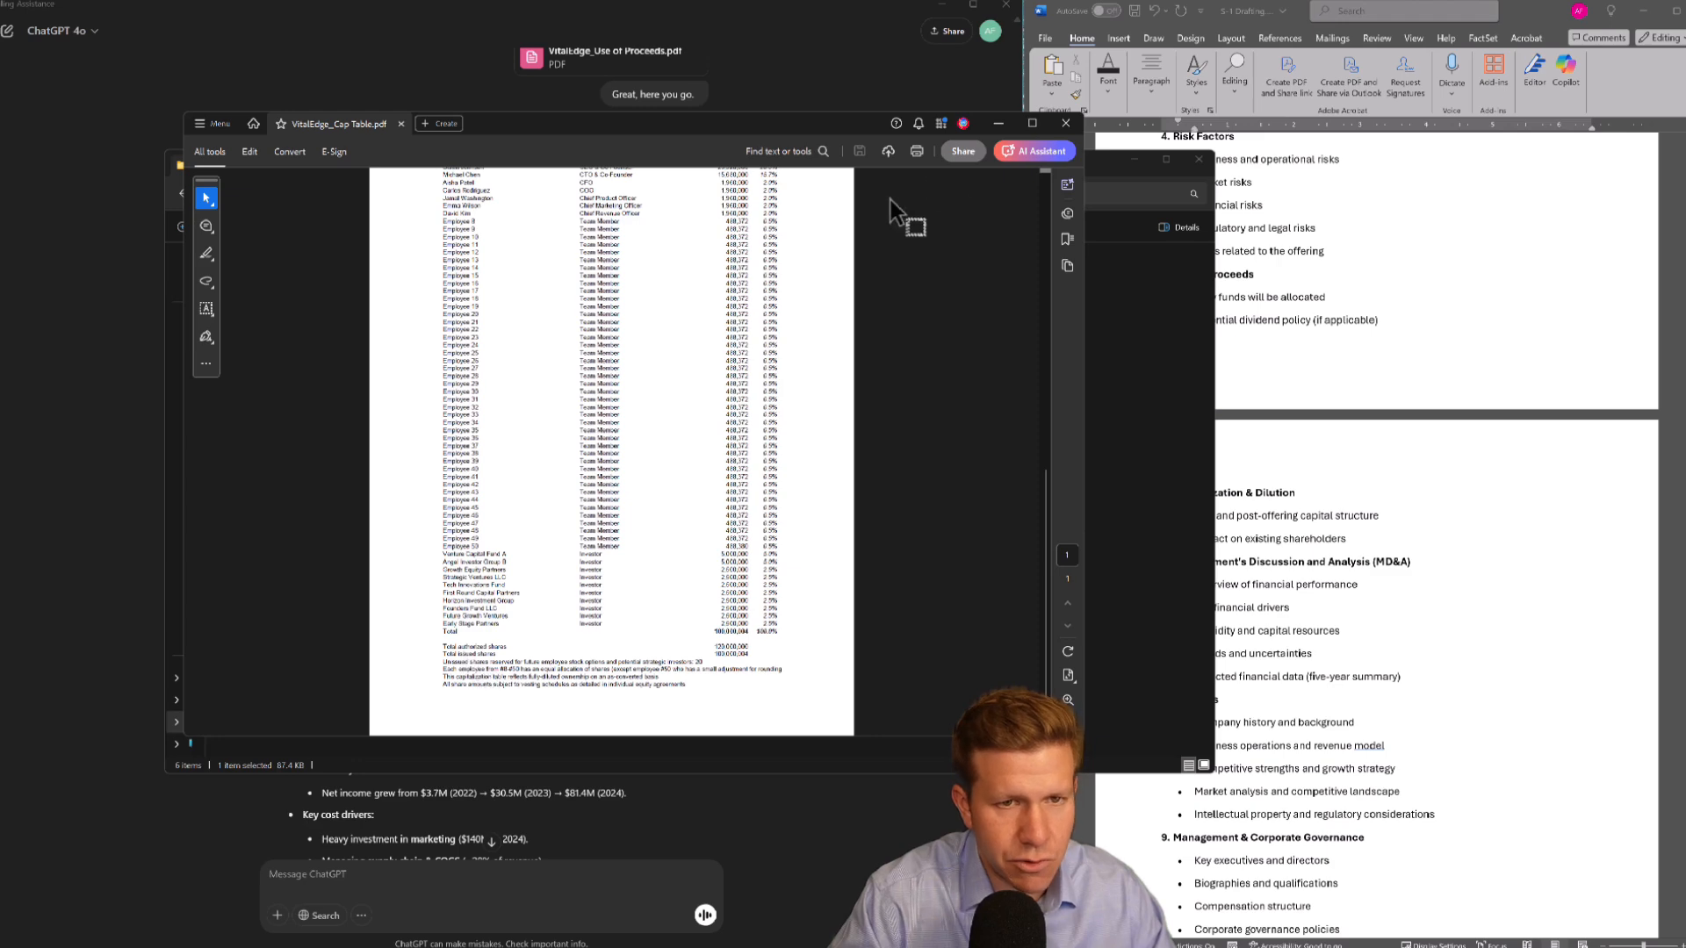
pyautogui.click(1066, 125)
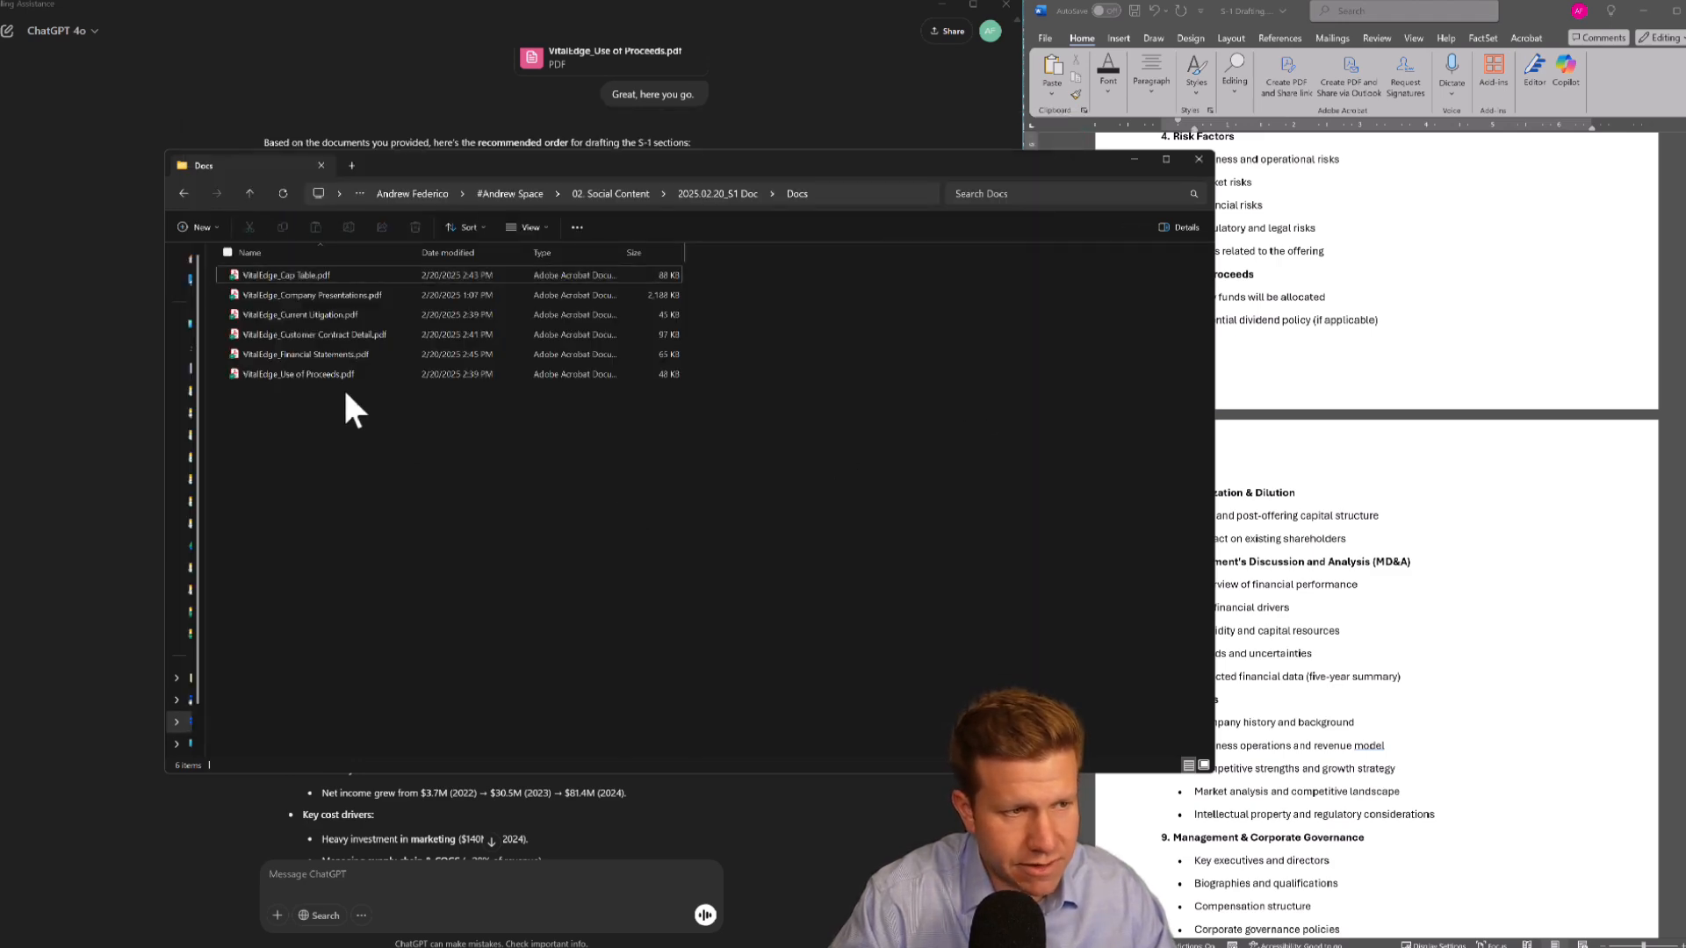
# Return to the chat and reread ChatGPT's priority drafting plan for the S-1 sections
pyautogui.click(764, 483)
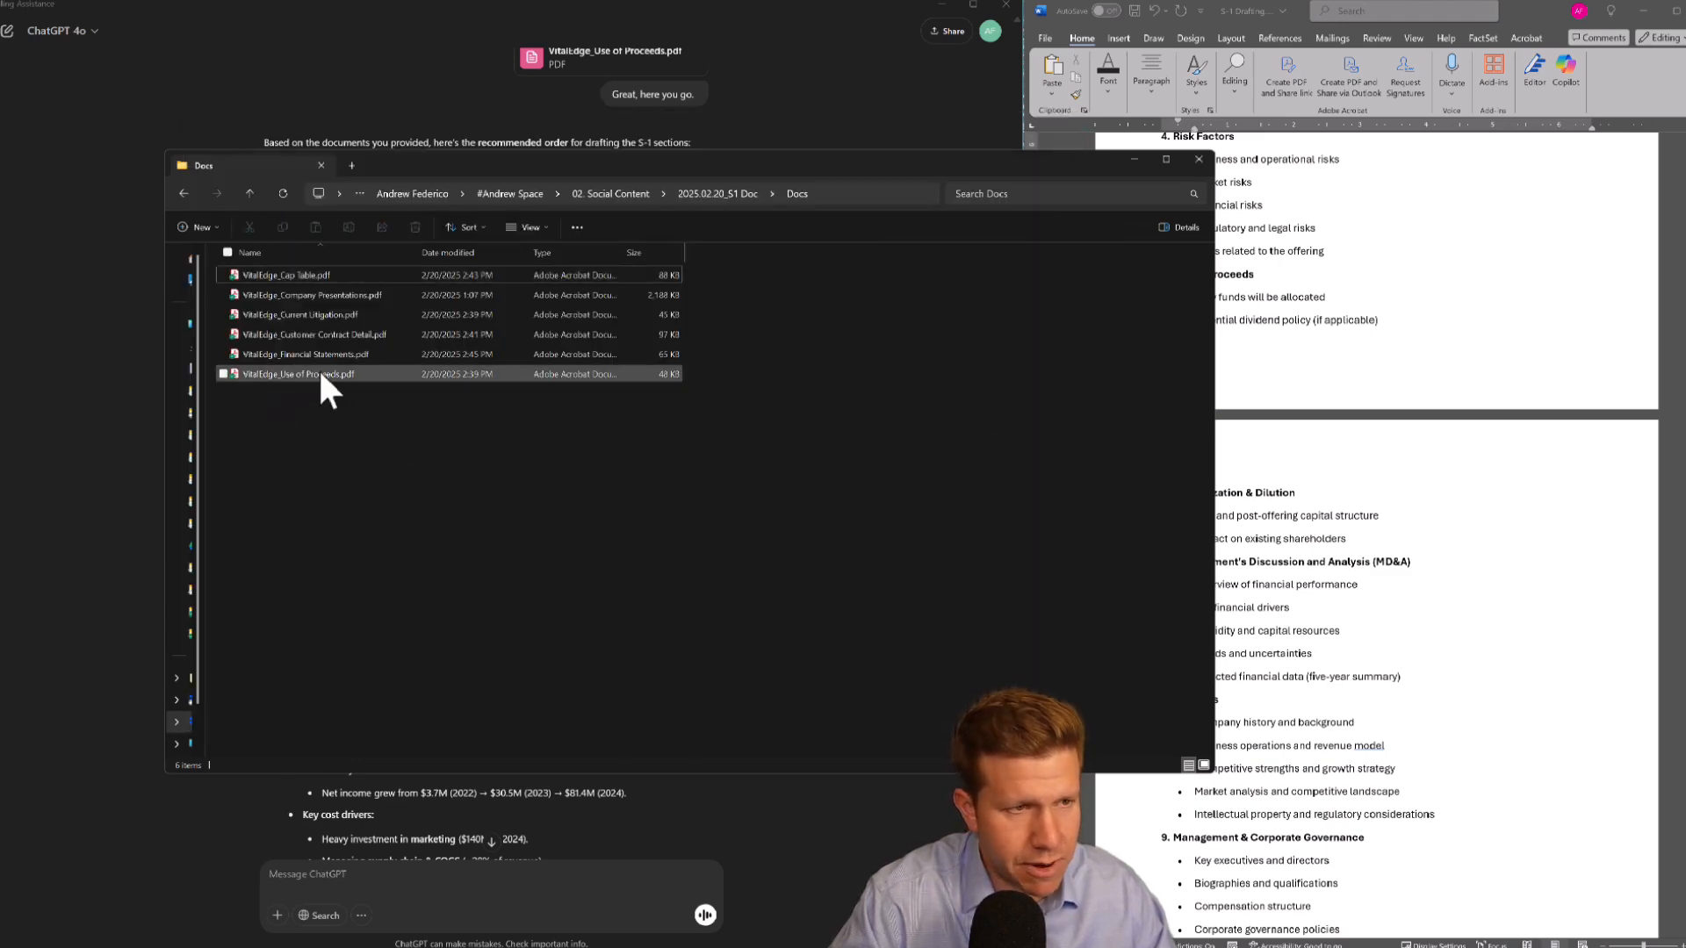
pyautogui.click(66, 322)
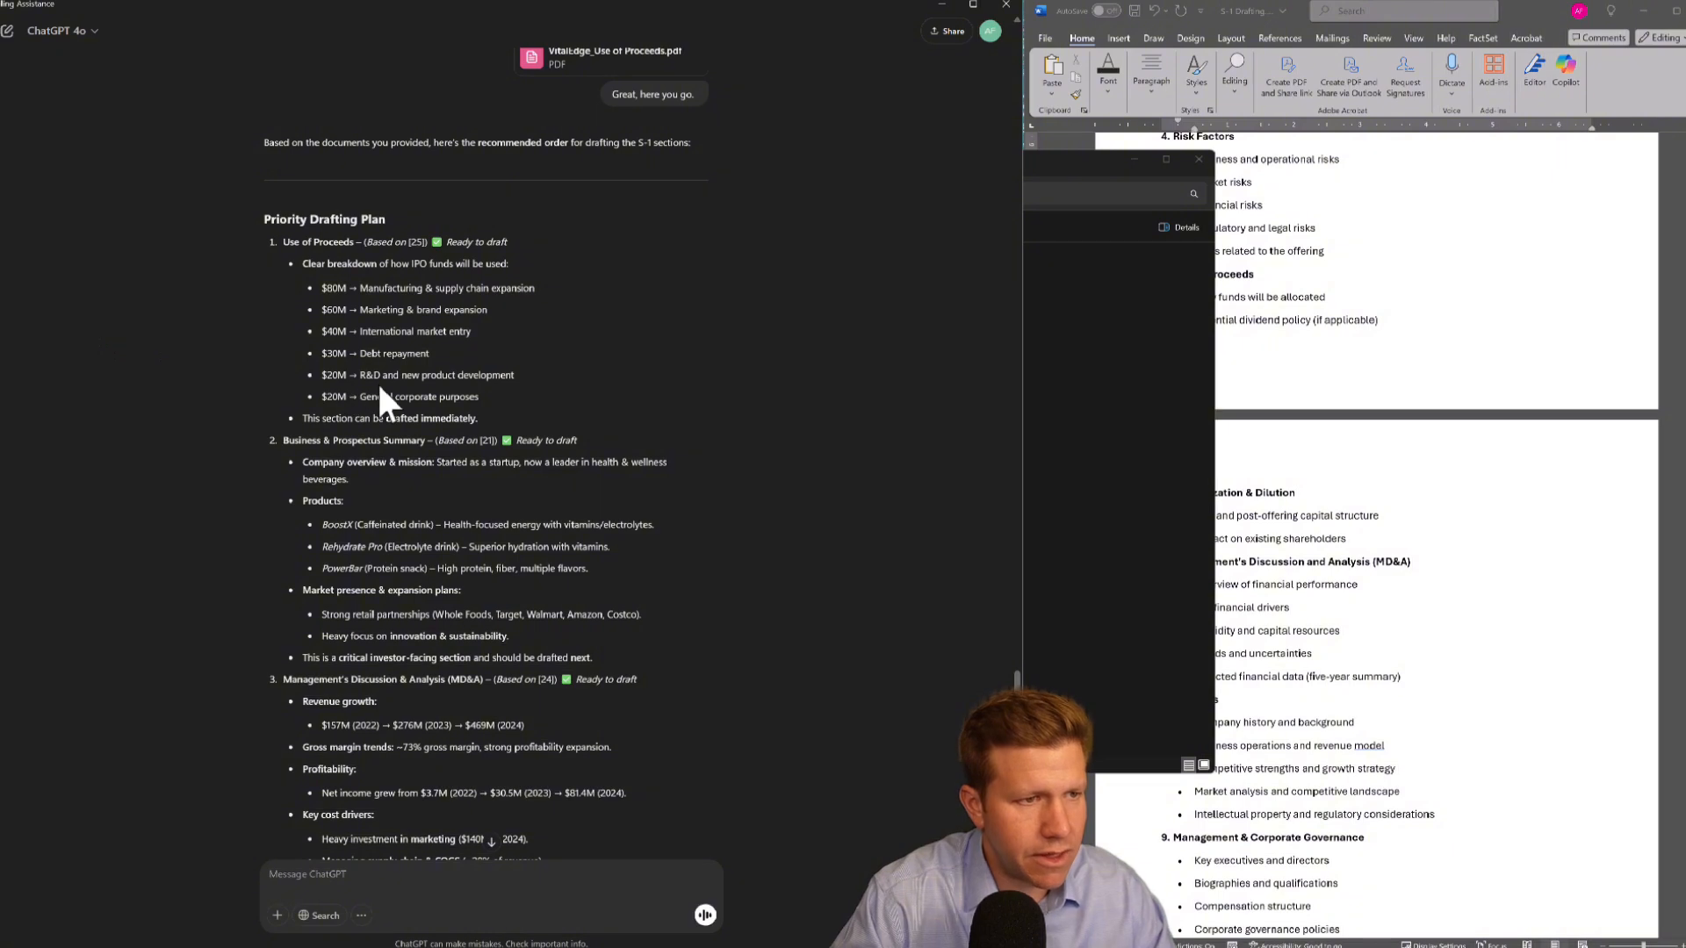
pyautogui.scroll(-4, 379, 386)
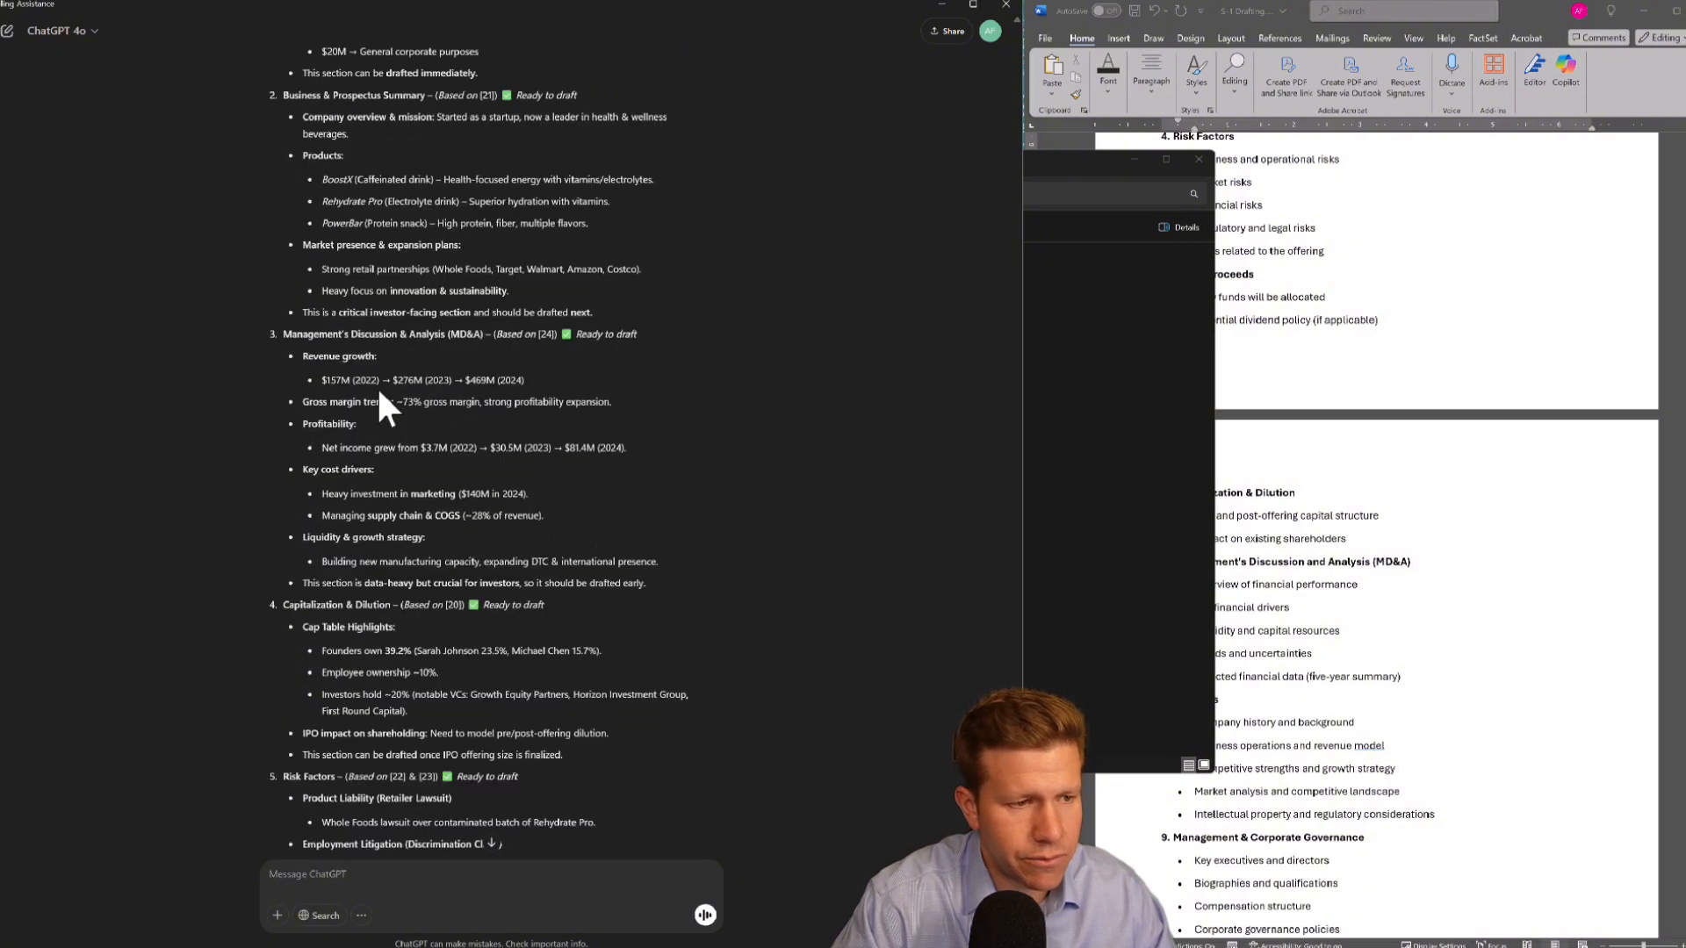
pyautogui.scroll(-5, 379, 406)
pyautogui.scroll(10, 377, 388)
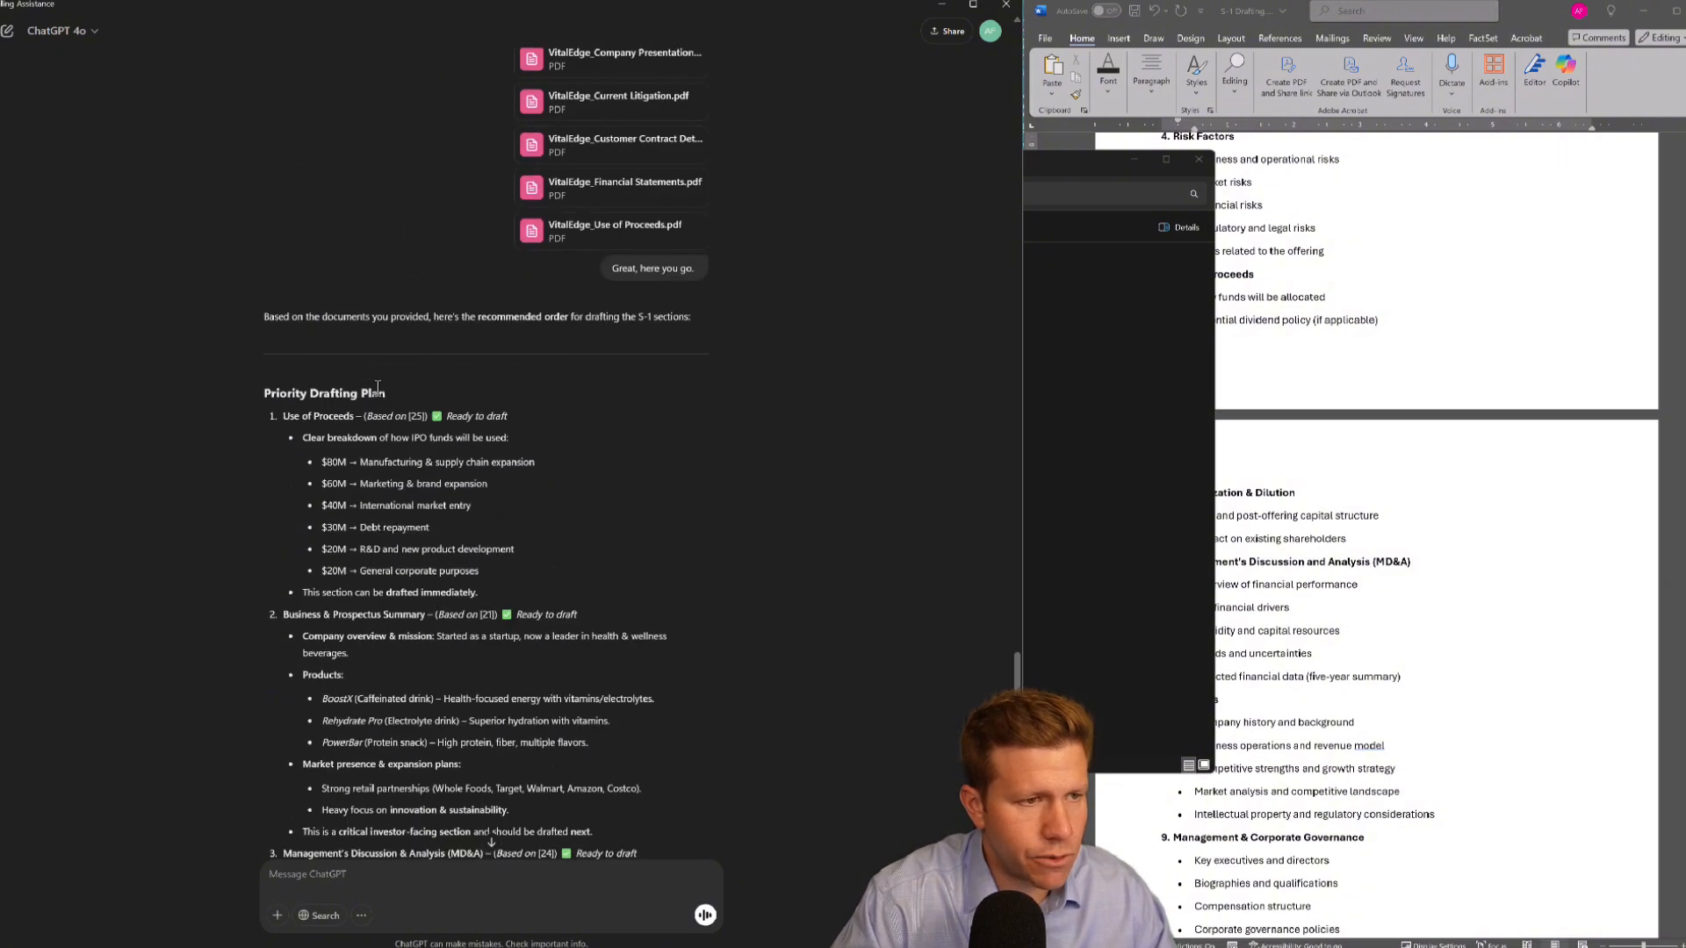
pyautogui.moveTo(335, 318); pyautogui.dragTo(548, 327)
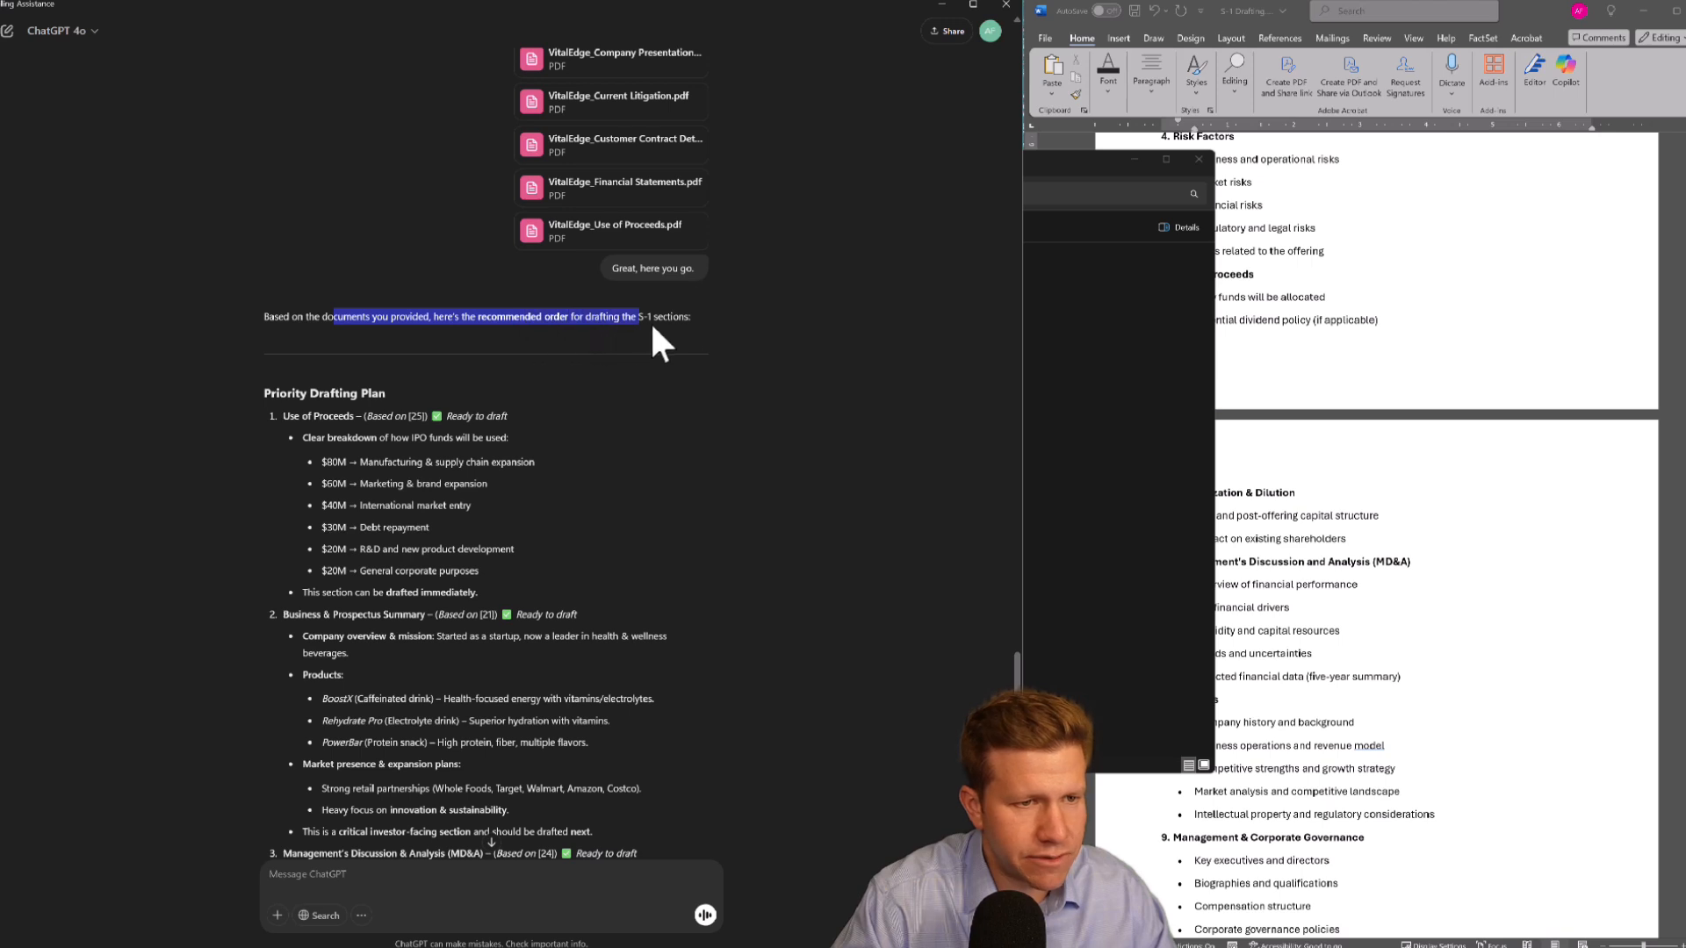
pyautogui.moveTo(653, 327); pyautogui.dragTo(690, 325)
pyautogui.click(468, 479)
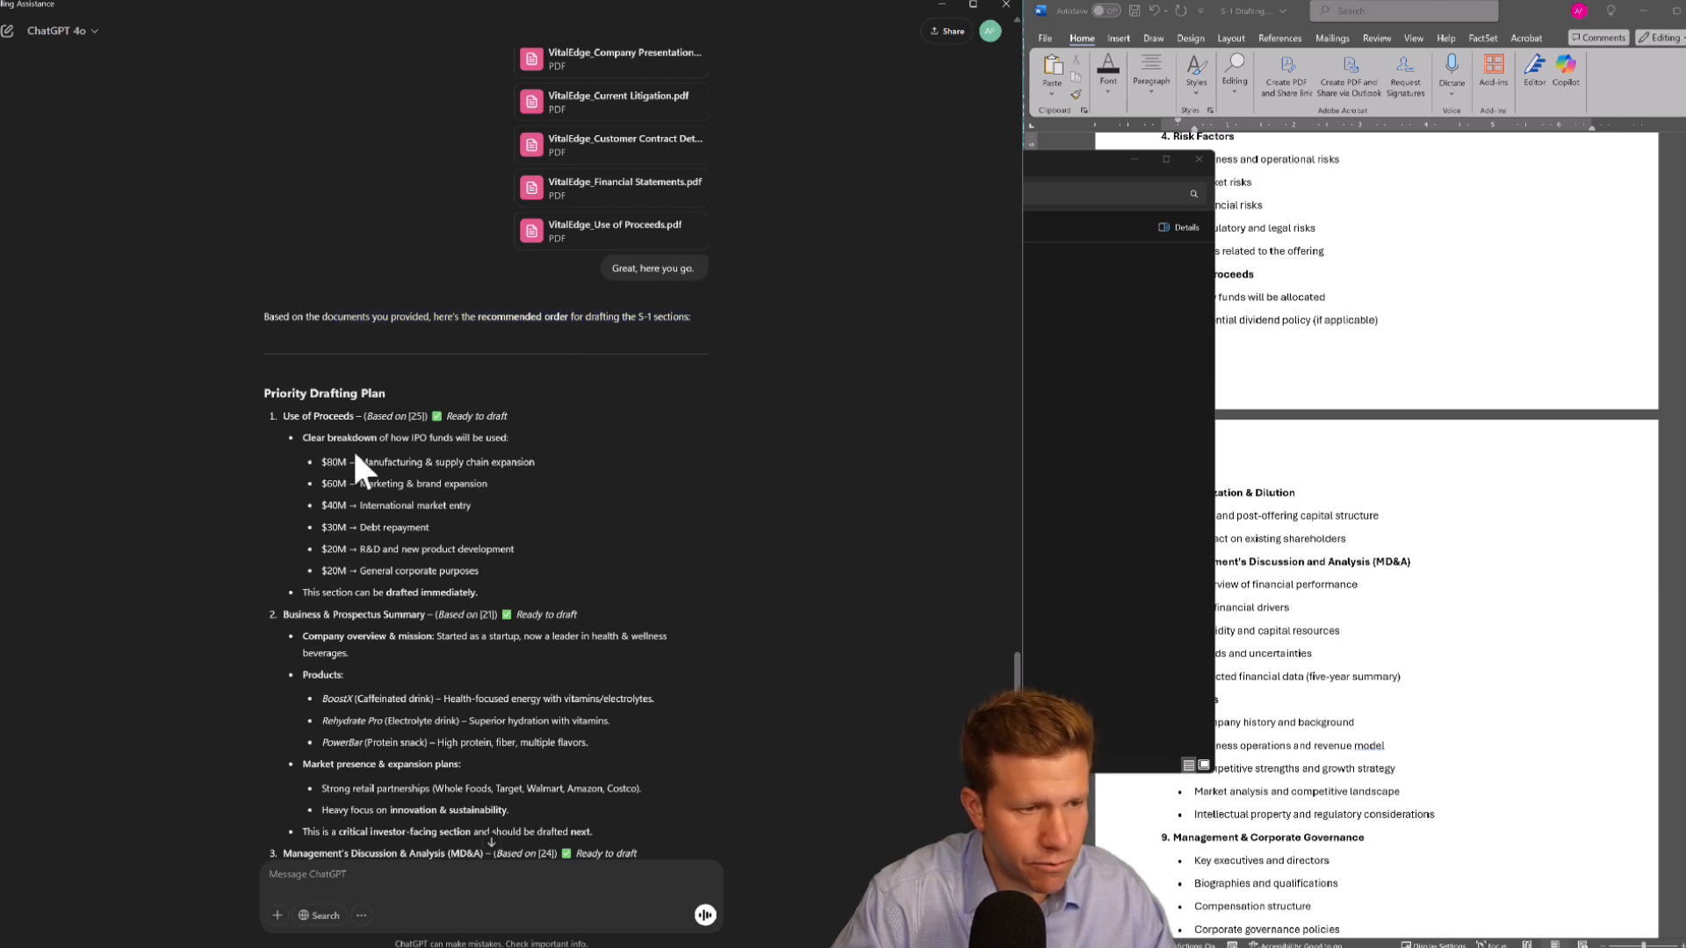
pyautogui.scroll(-2, 374, 455)
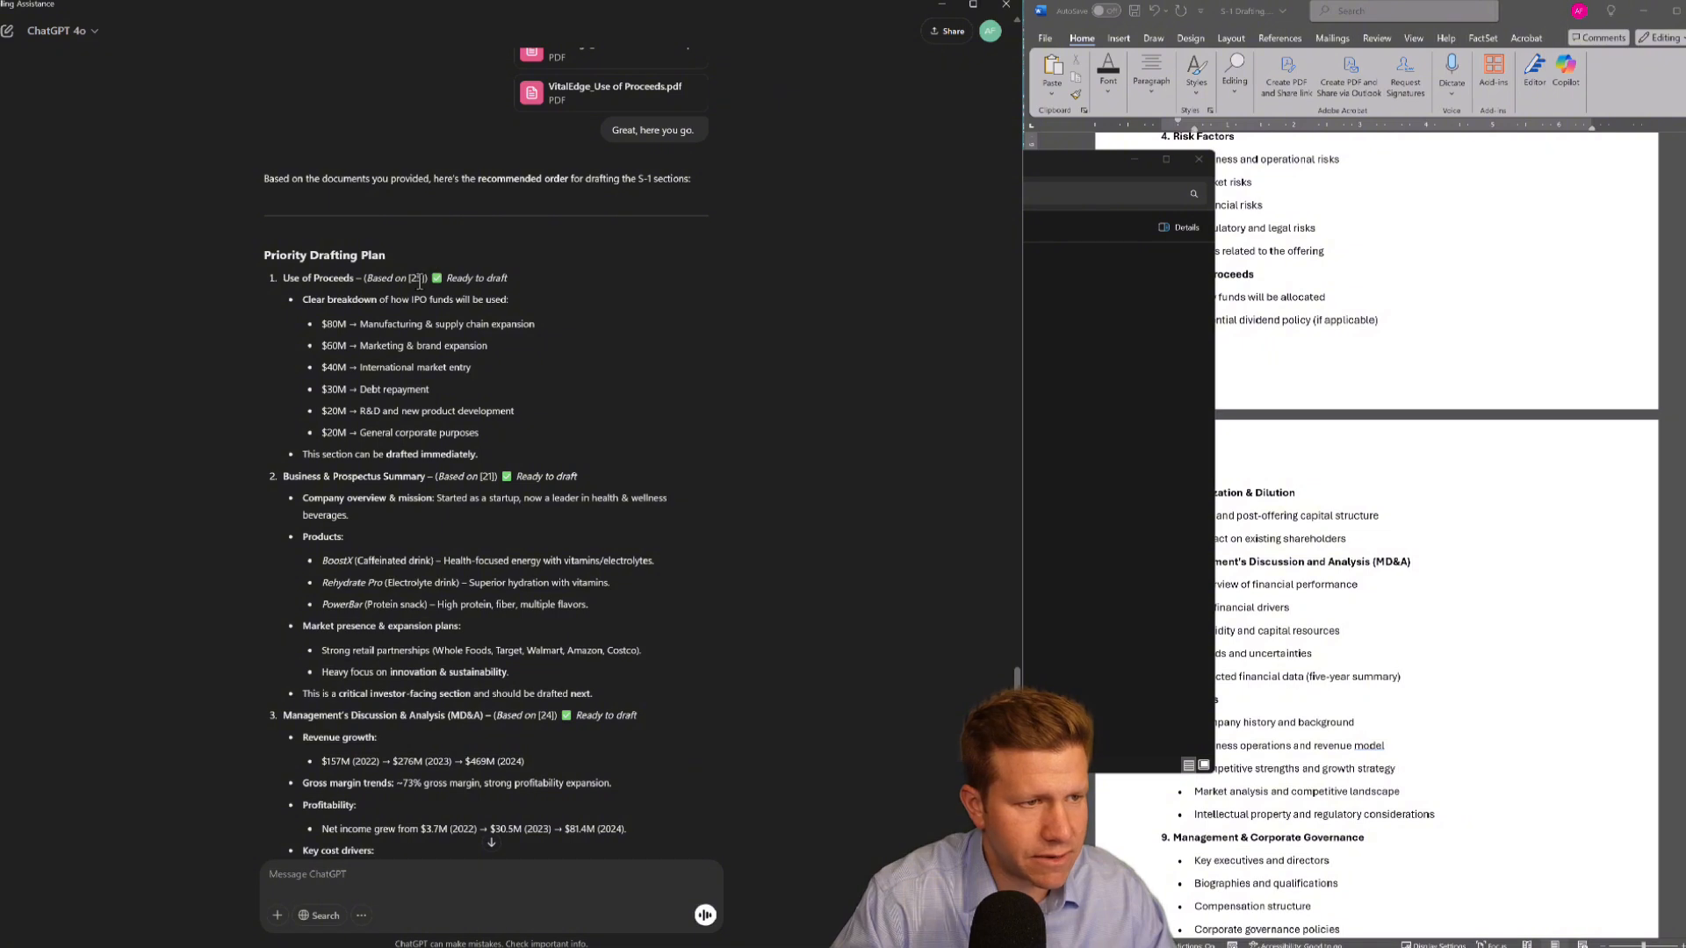
# Ask ChatGPT "Let's draft the use of proceeds. Do that now" and send it
pyautogui.write('Let')
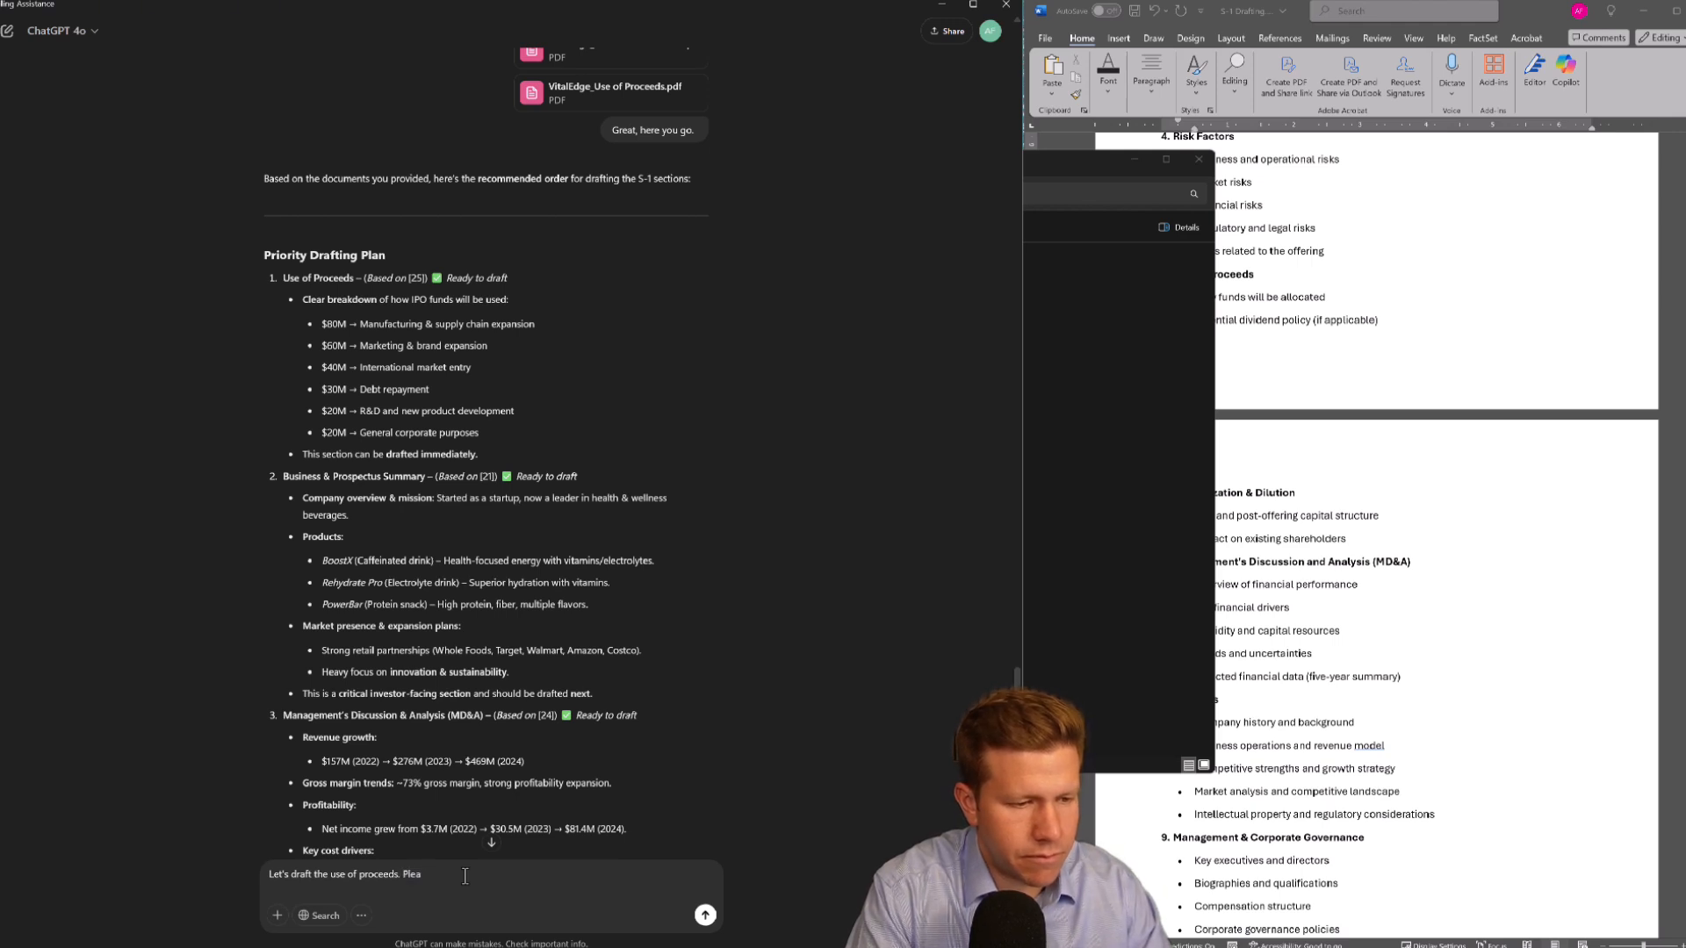
pyautogui.write("'s draft the use of proceeds. Do that n")
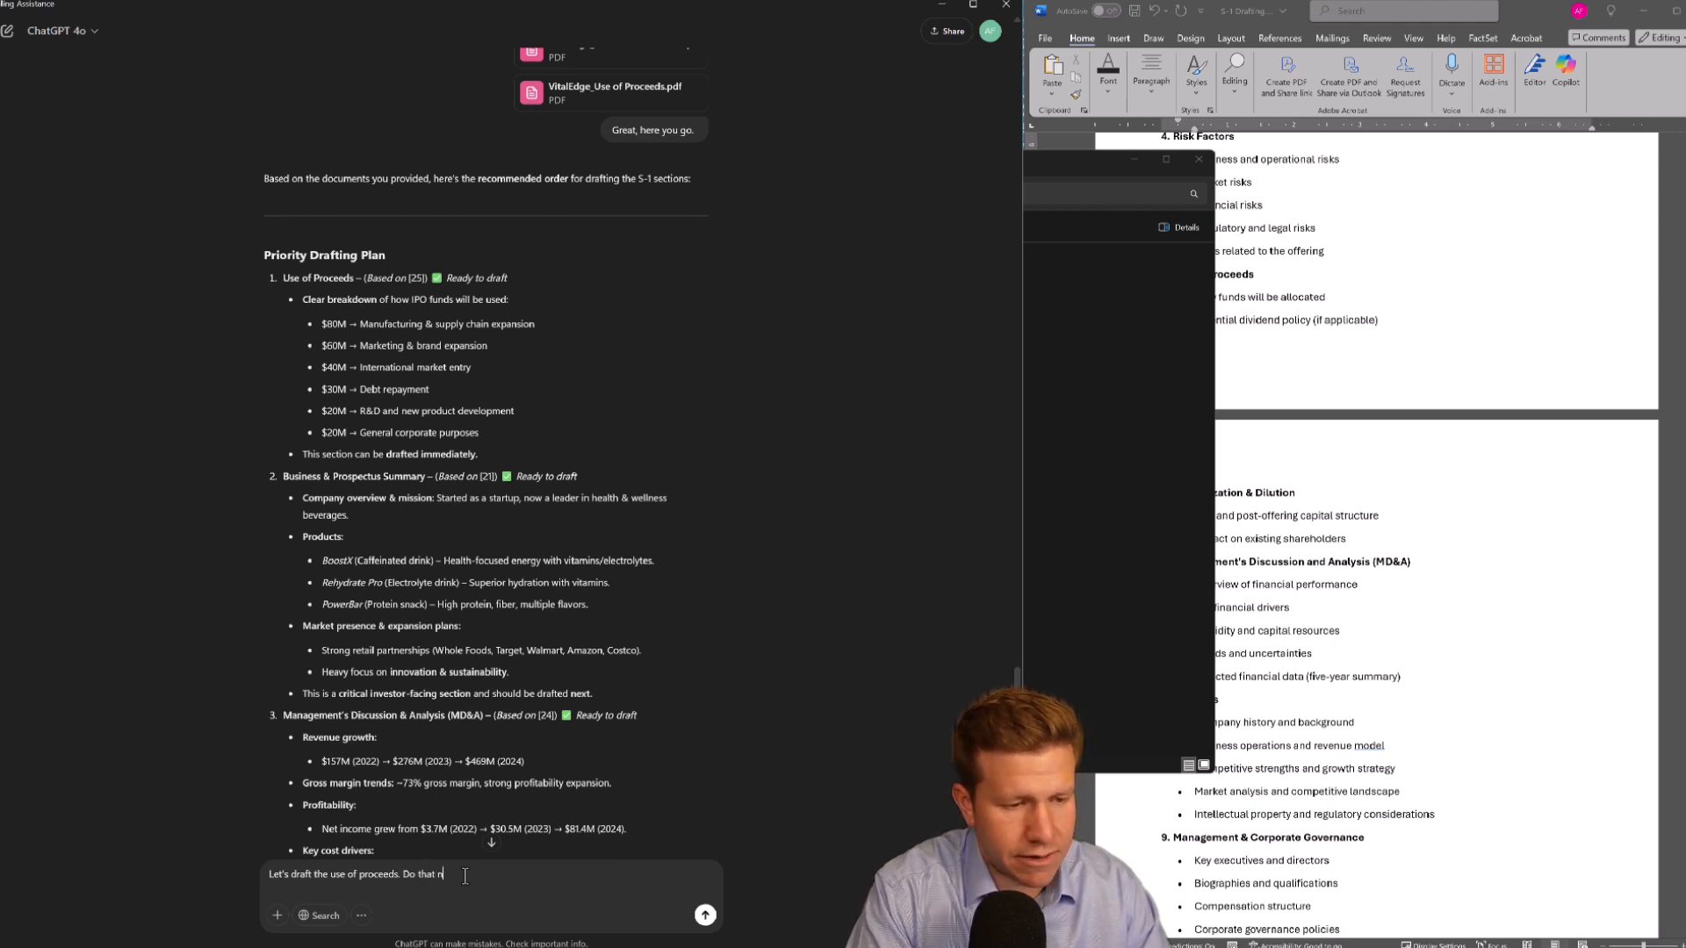
pyautogui.write('ow')
pyautogui.press('Return')
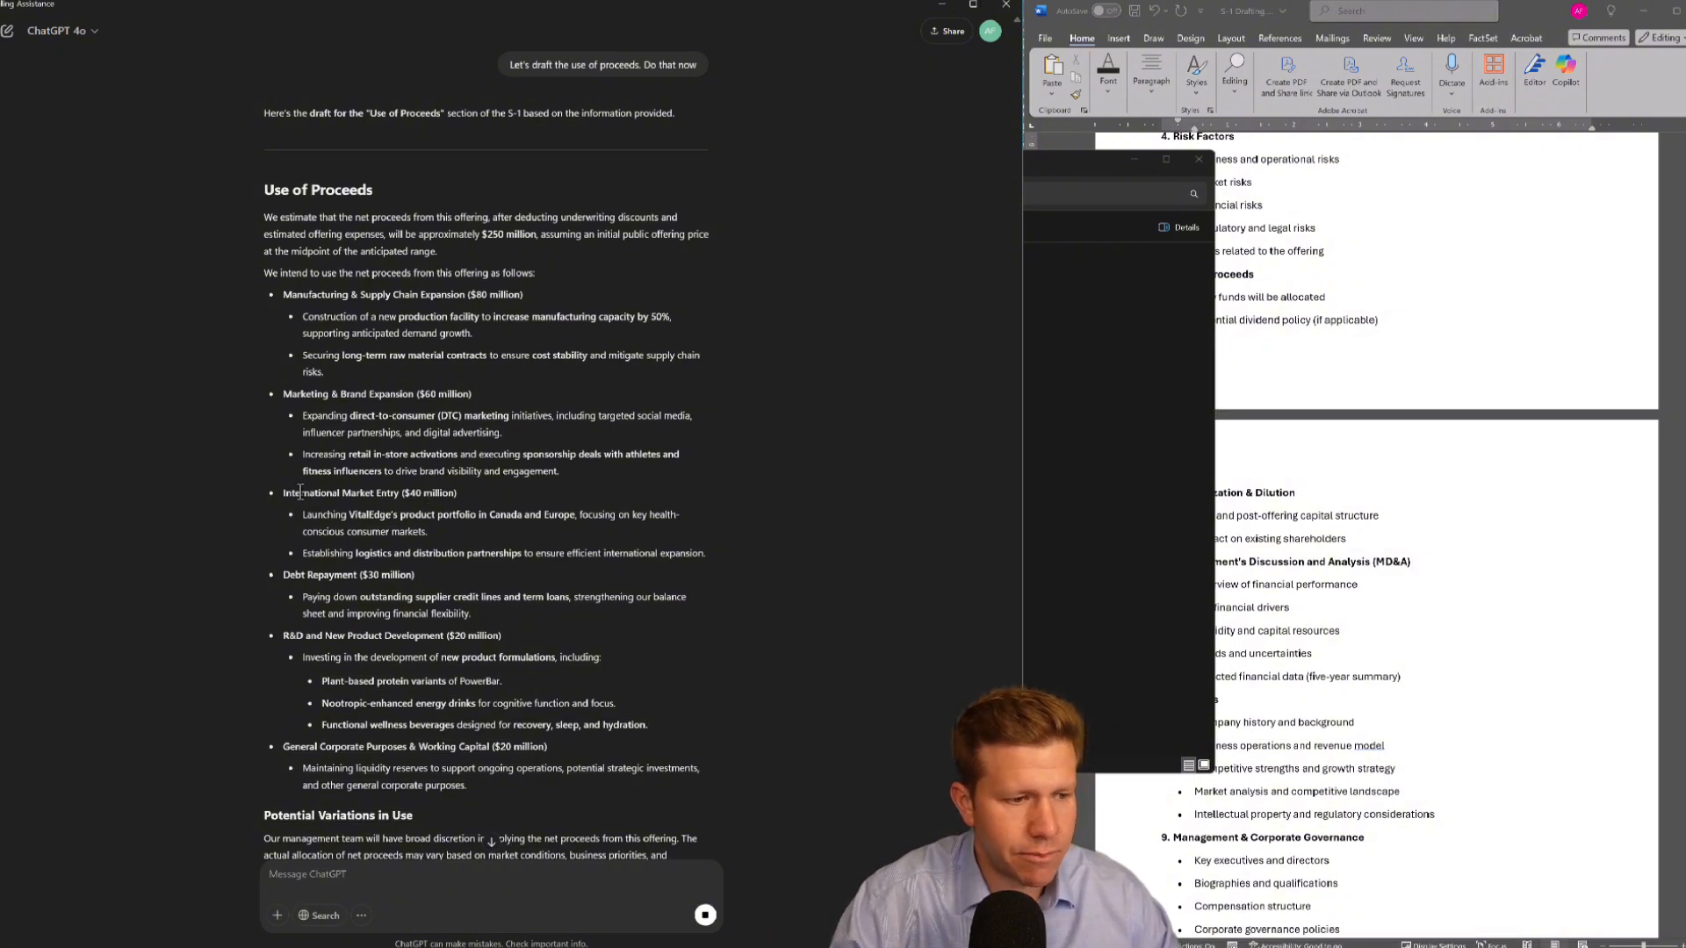
# Copy ChatGPT's Use of Proceeds draft and paste it over the bullets under section 5 Use of Proceeds in the outline
pyautogui.scroll(-2, 300, 490)
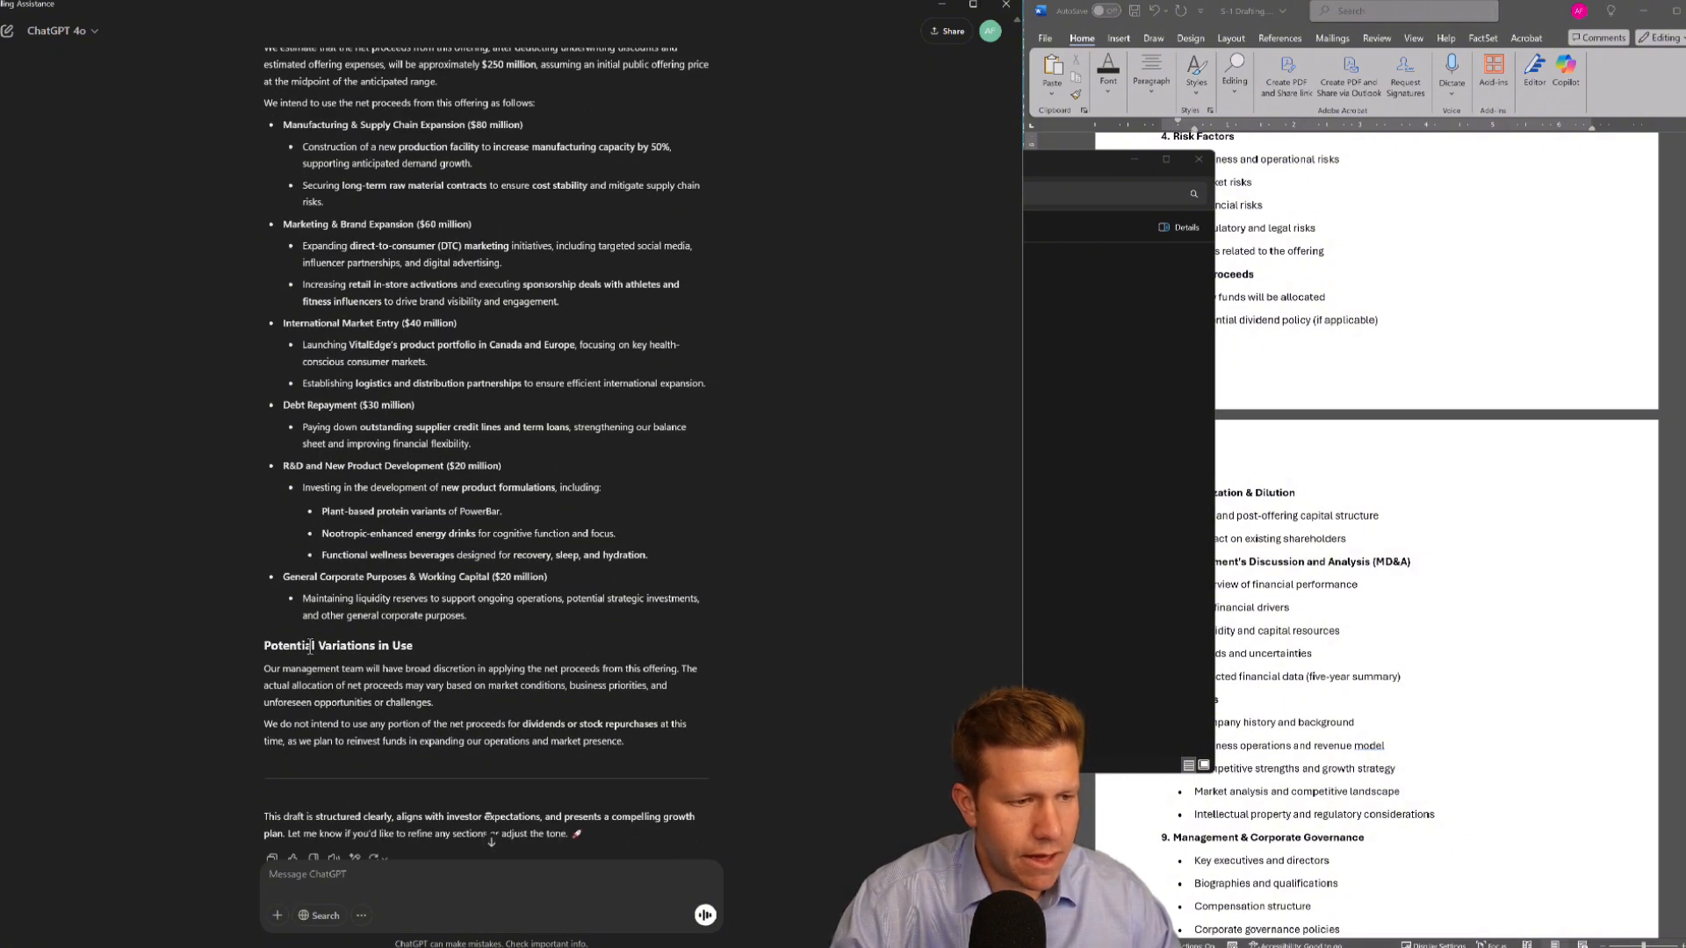
pyautogui.moveTo(546, 709); pyautogui.dragTo(270, 233)
pyautogui.hotkey('ctrl', 'c')
pyautogui.click(1371, 499)
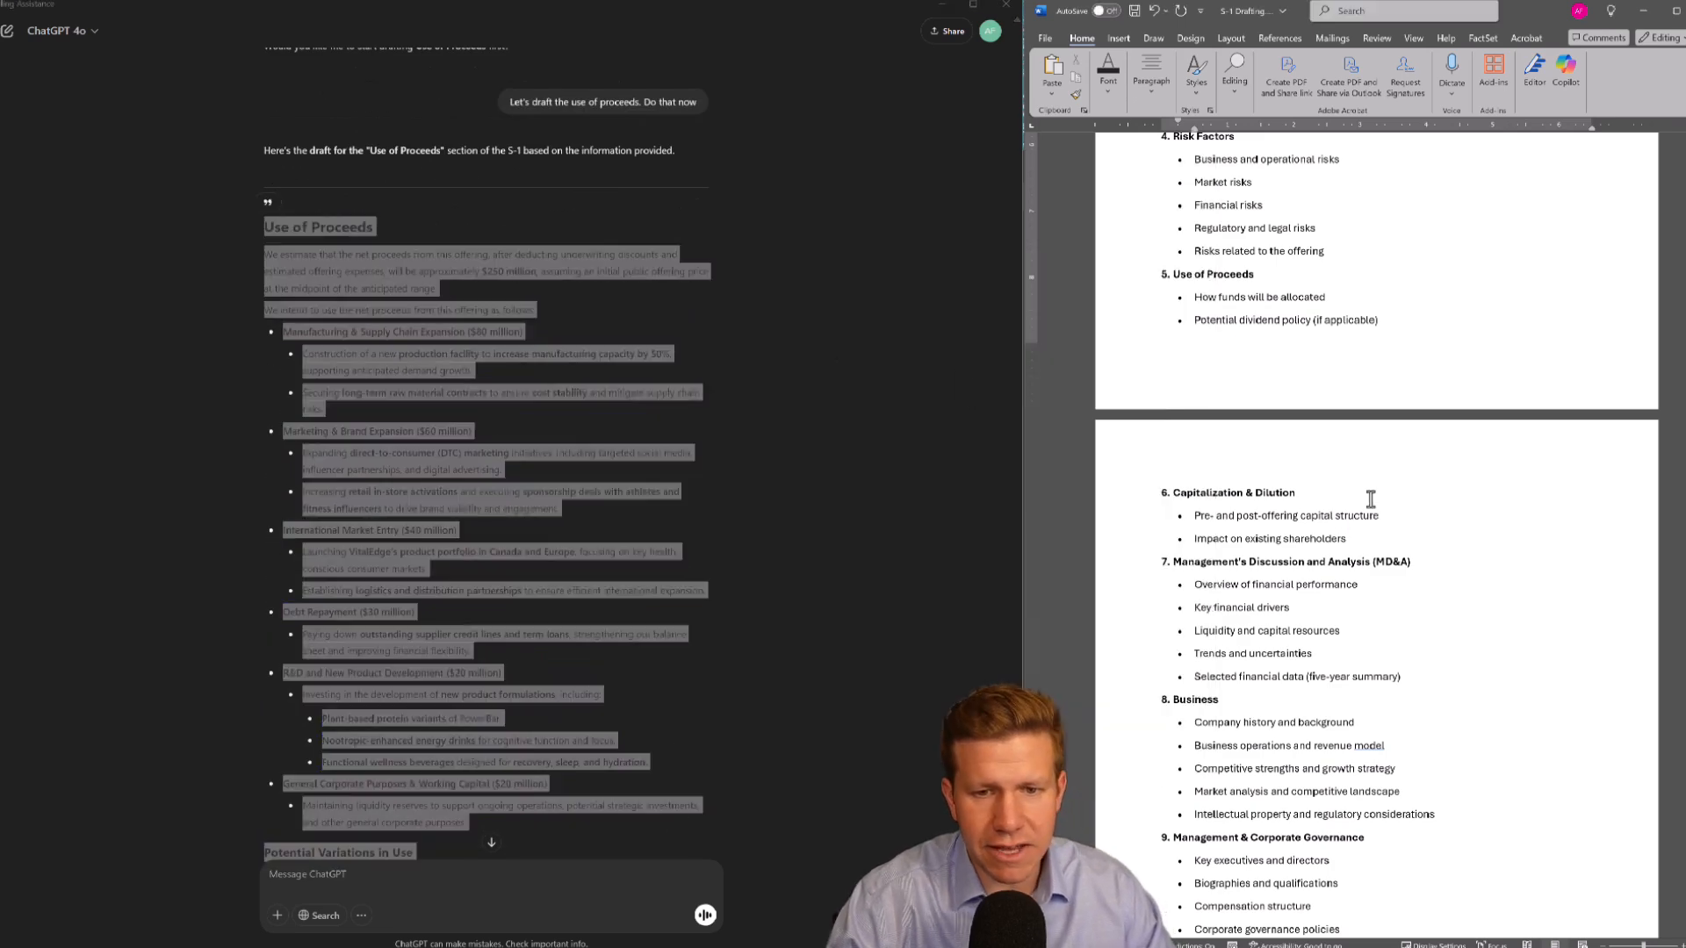
pyautogui.scroll(-4, 1353, 492)
pyautogui.hotkey('ctrl', 'f')
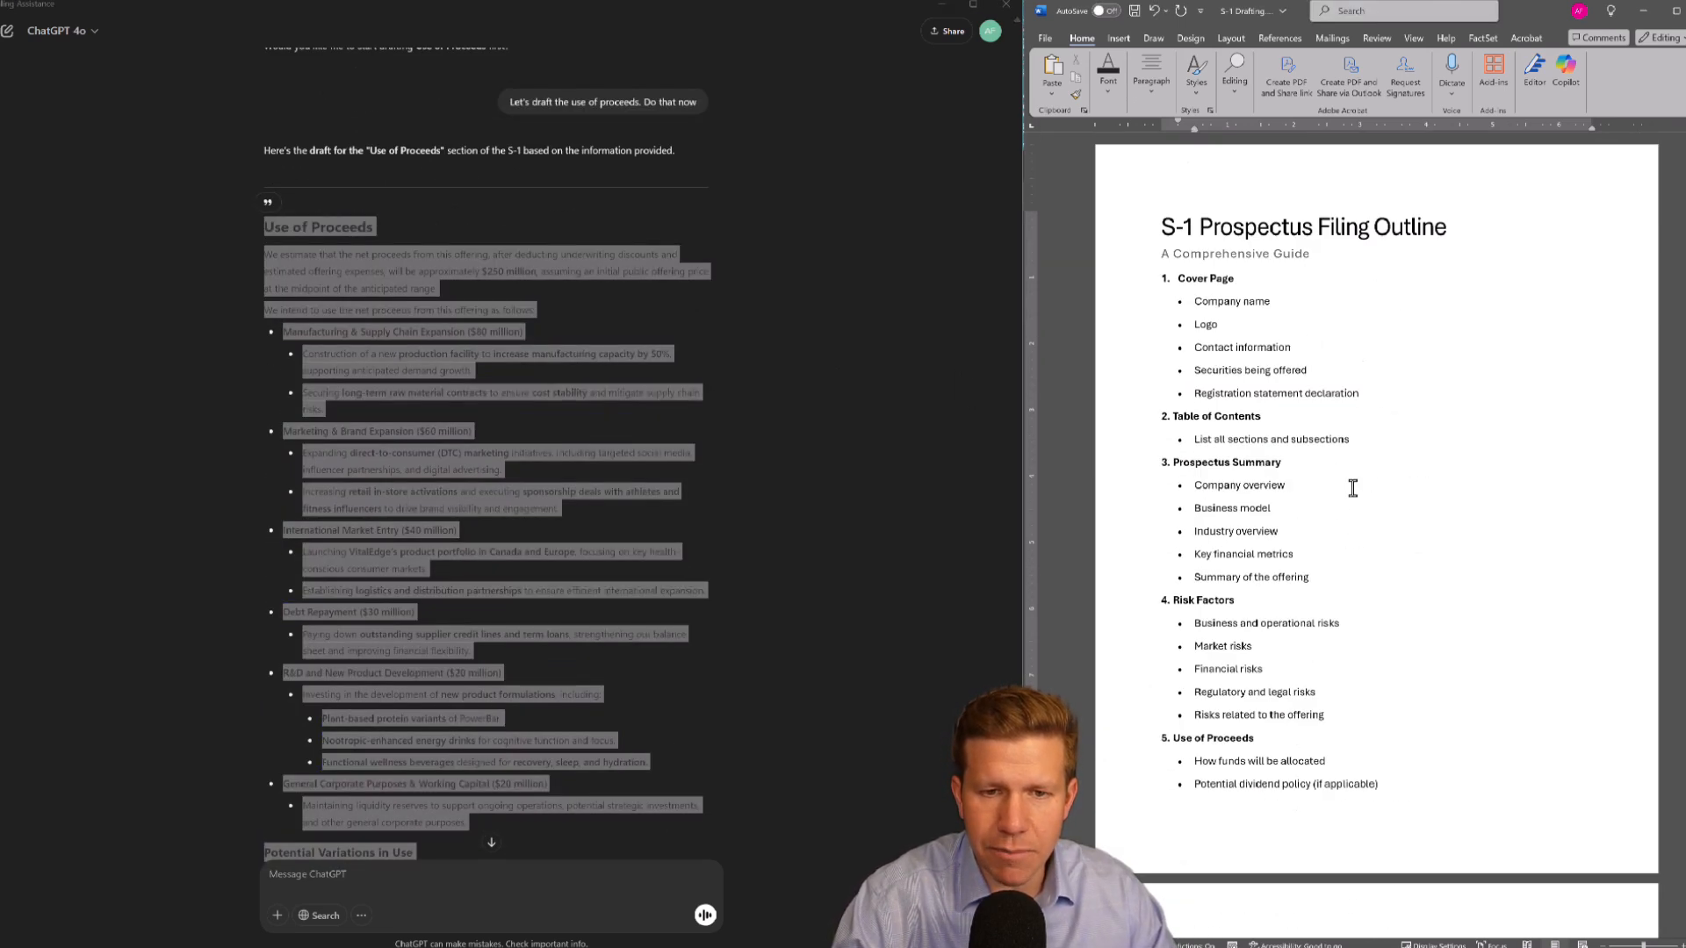
pyautogui.write('use of')
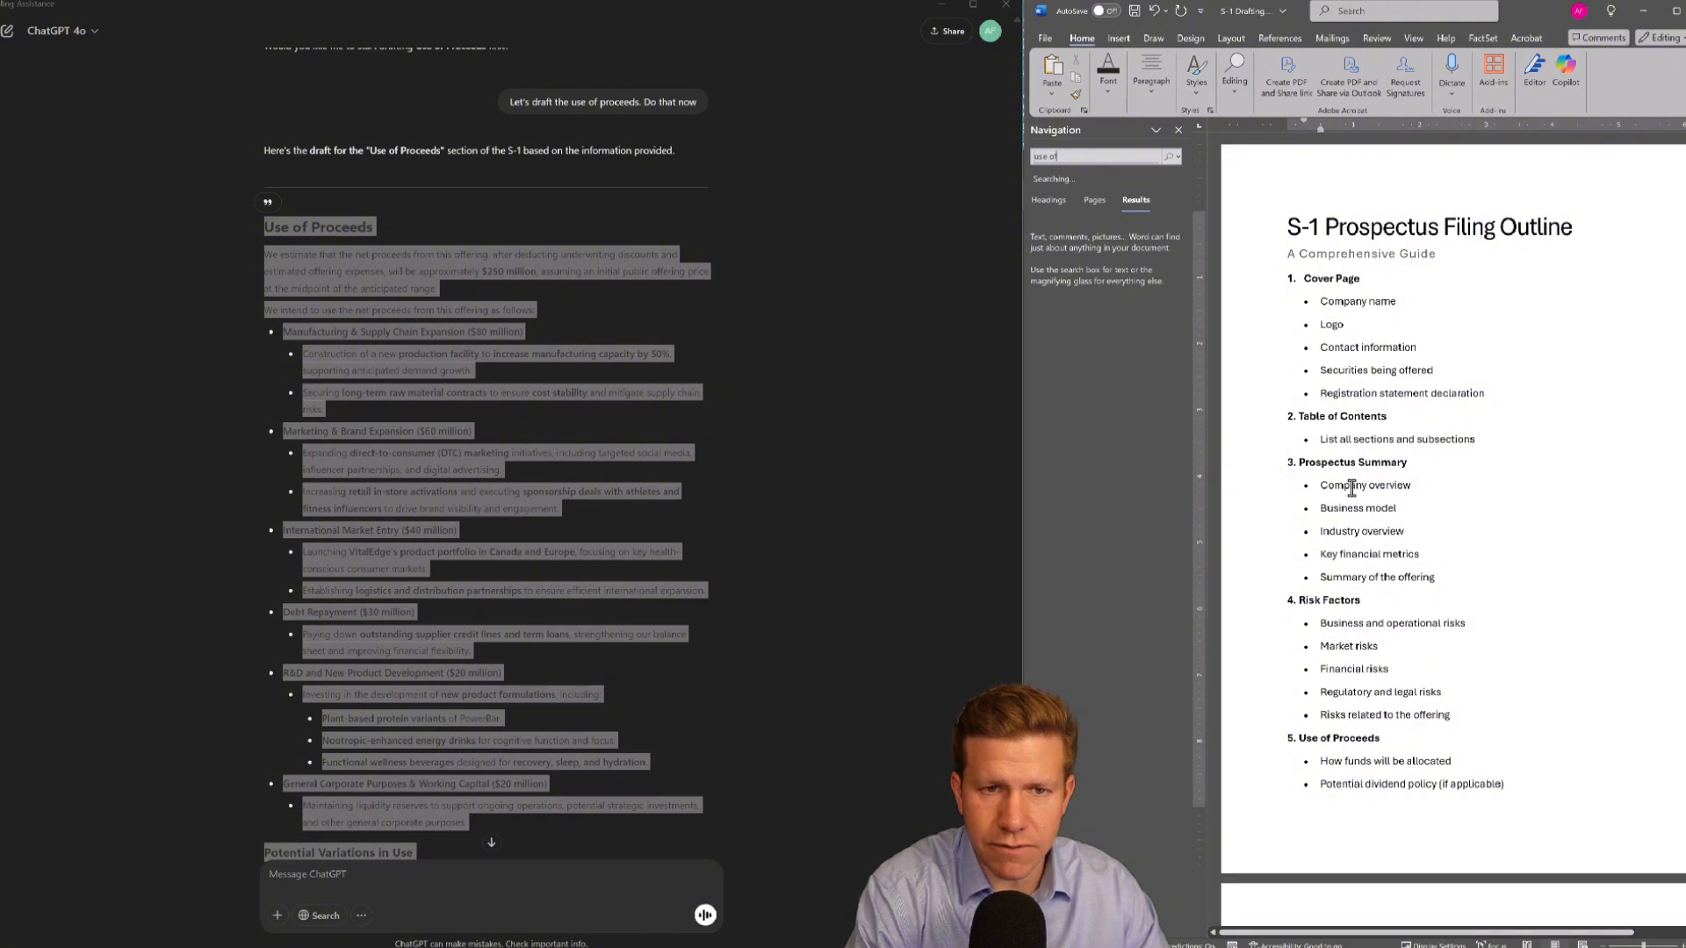
pyautogui.press('Escape')
pyautogui.click(1229, 341)
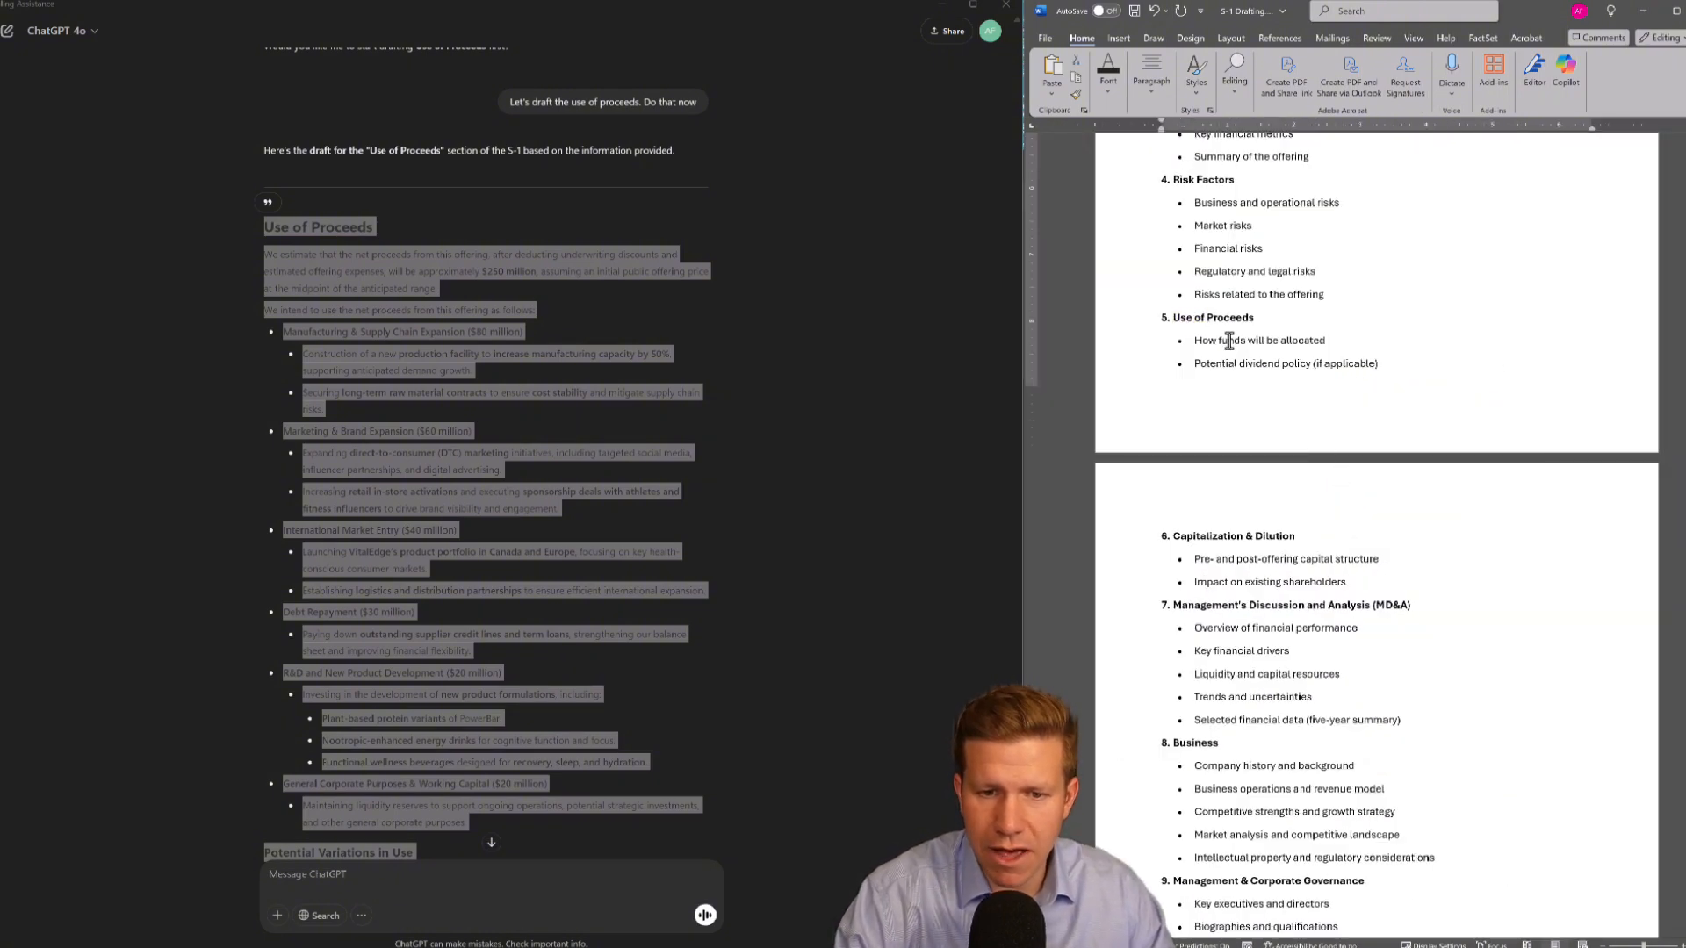
pyautogui.moveTo(1141, 341); pyautogui.dragTo(1142, 364)
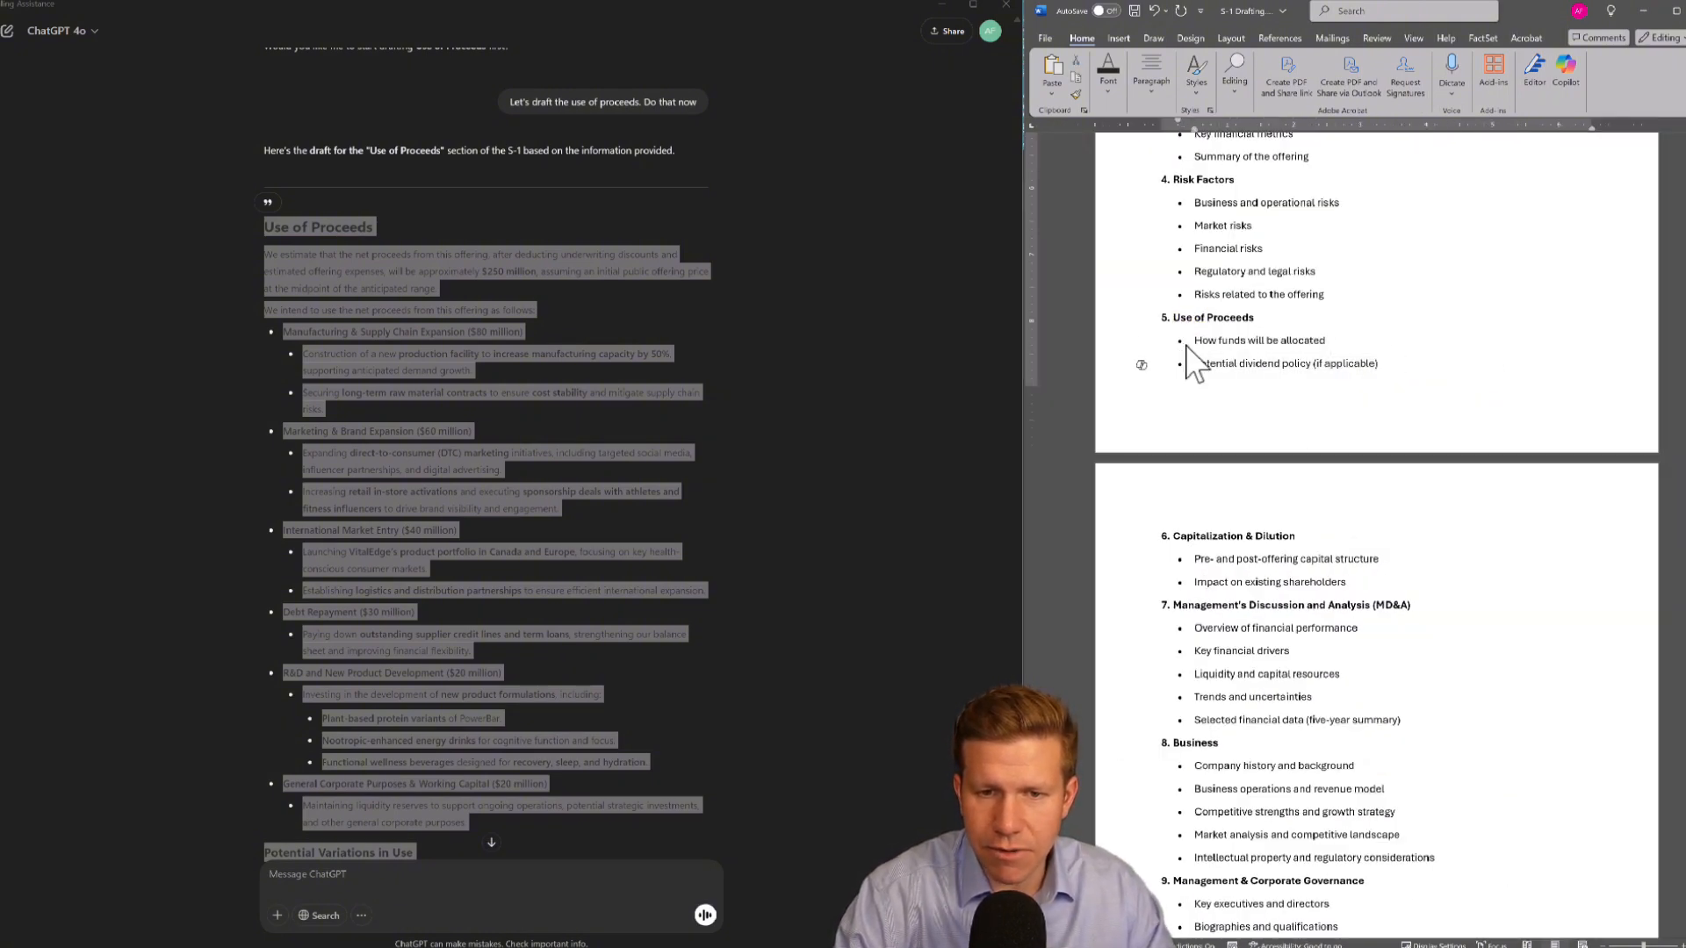
pyautogui.hotkey('ctrl', 'v')
pyautogui.scroll(8, 1262, 489)
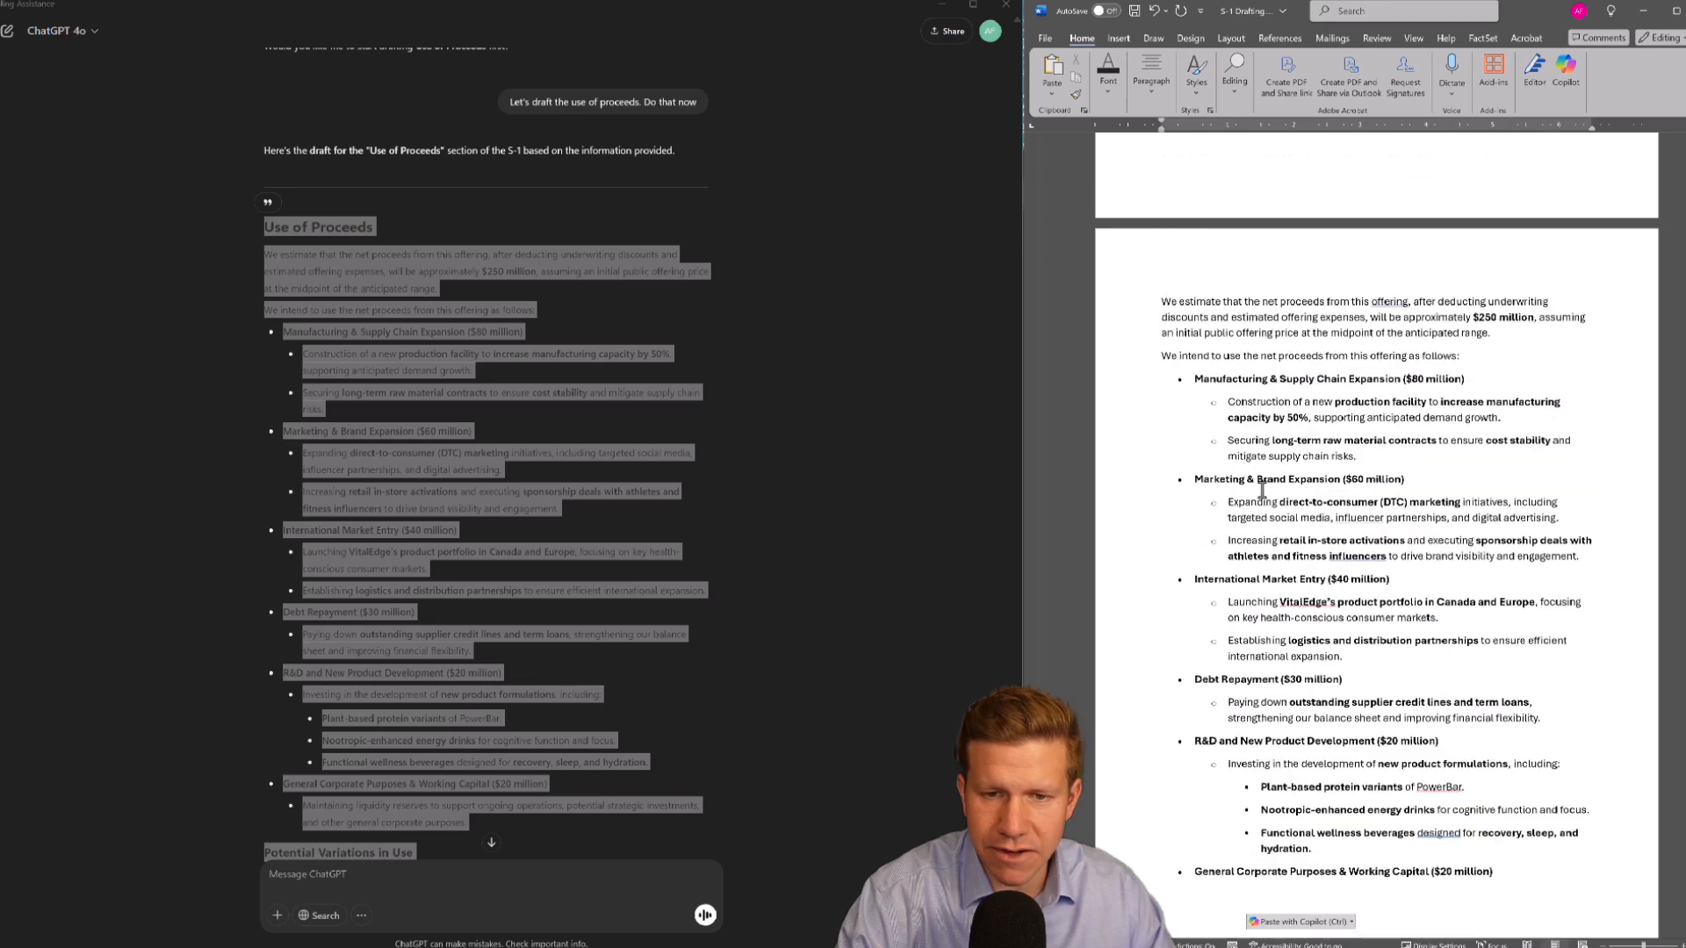
pyautogui.scroll(3, 1262, 489)
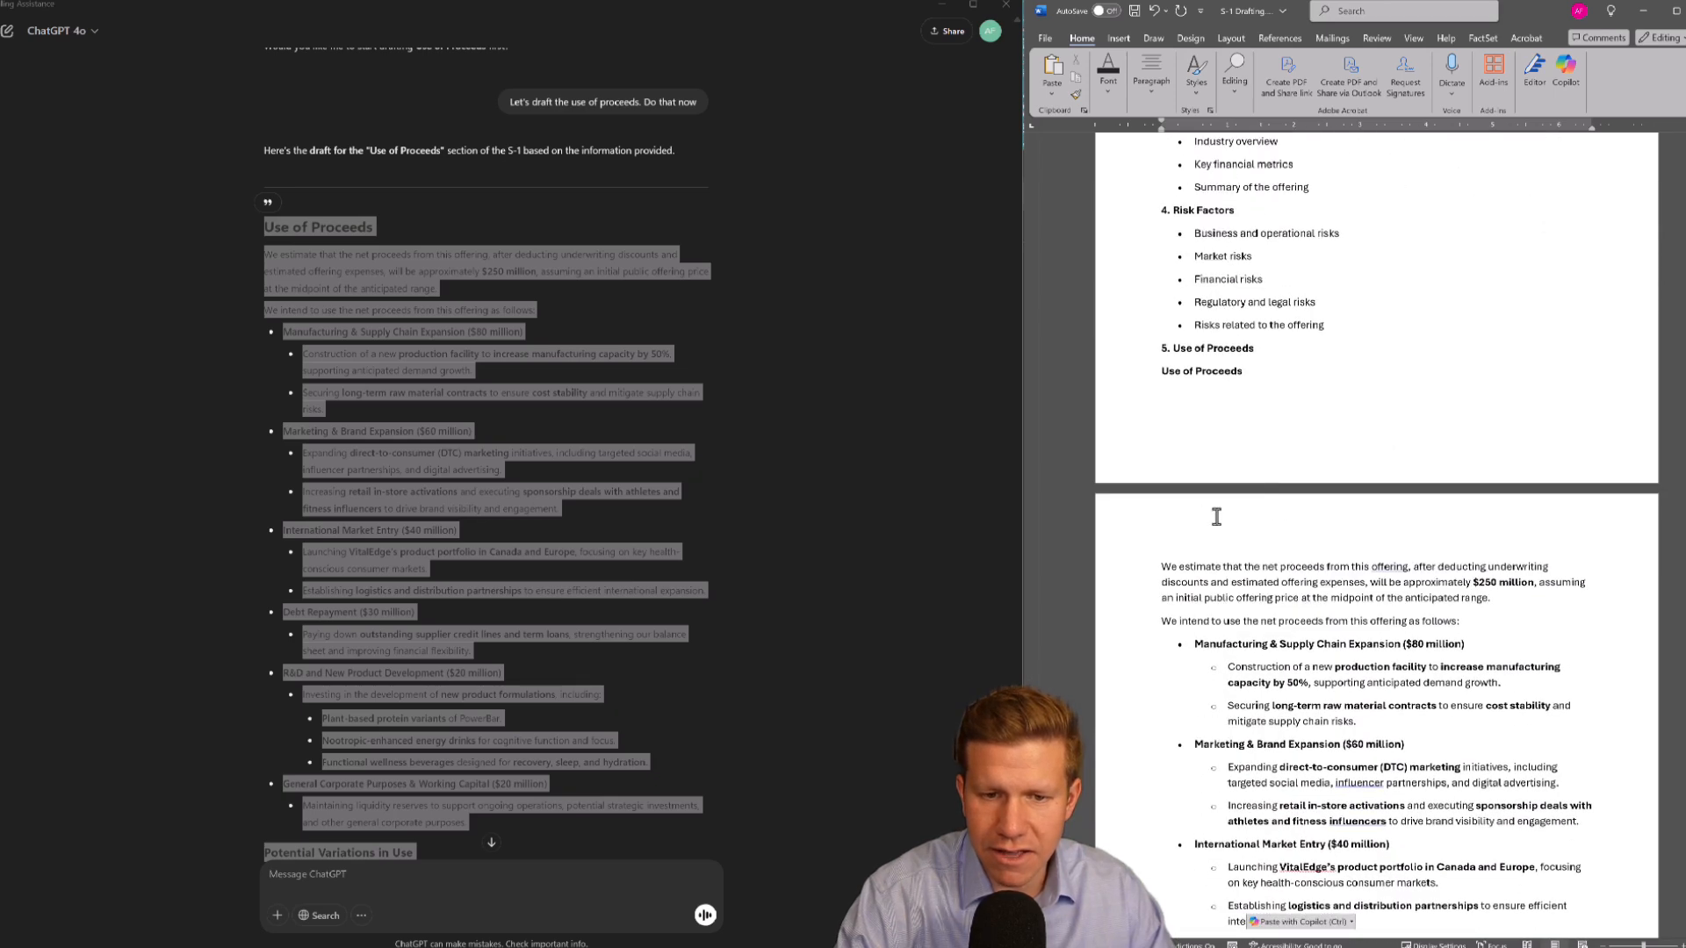
# Ask ChatGPT "Great, what should we draft next?" and send it
pyautogui.scroll(-1, 1214, 509)
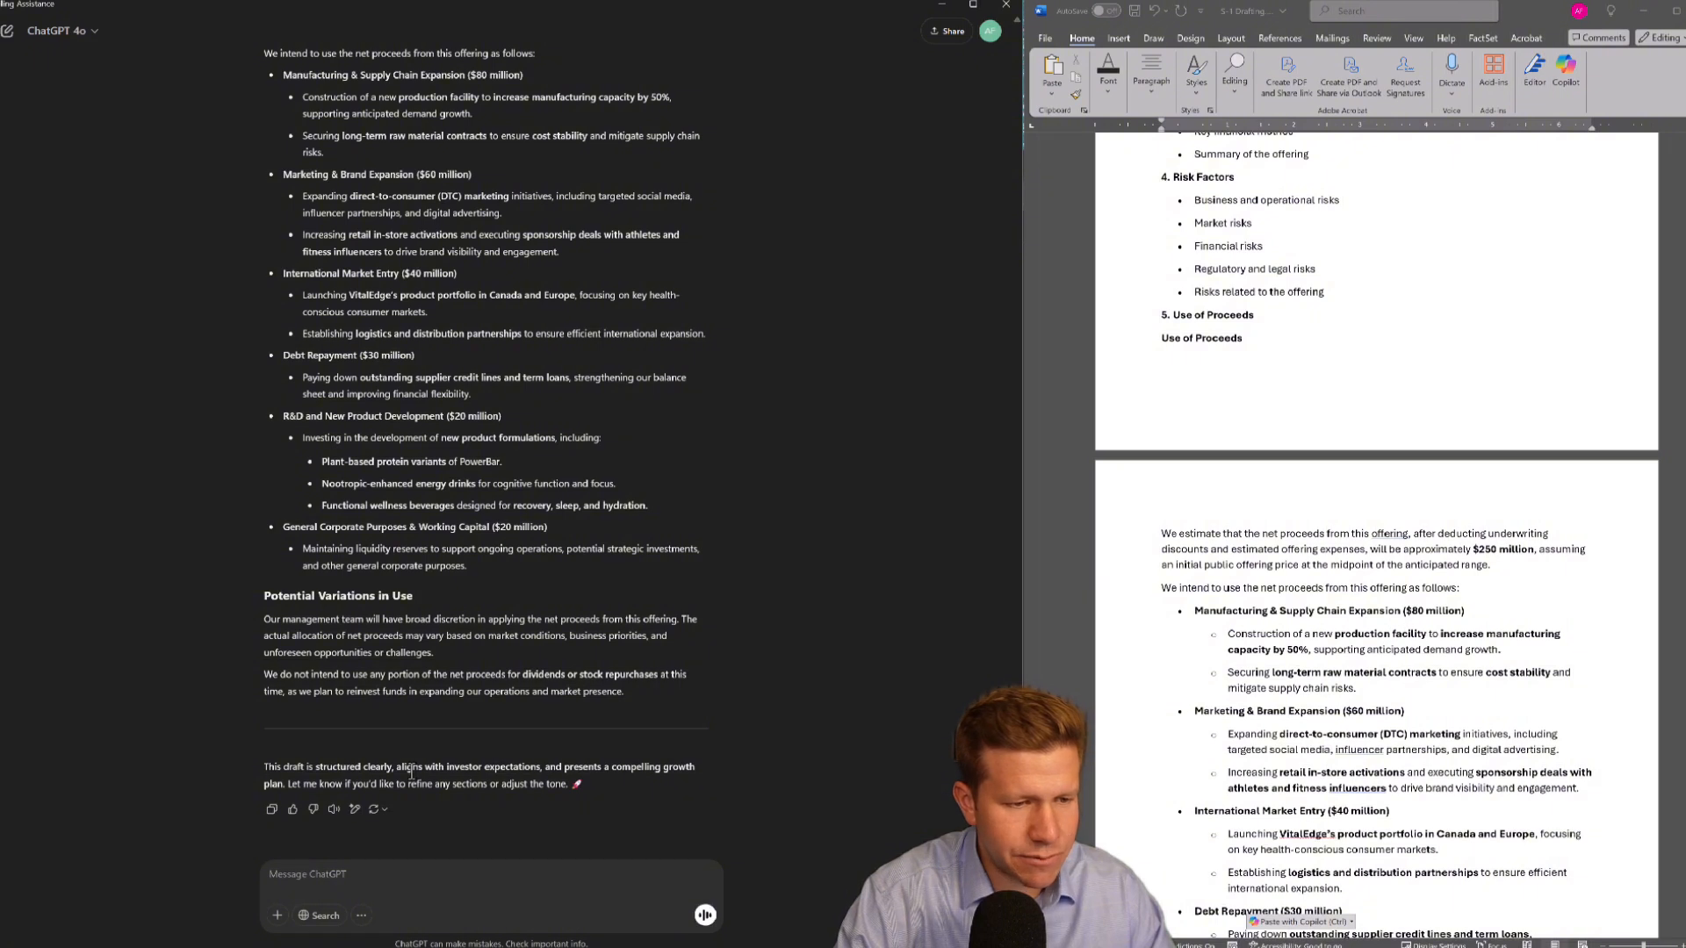
pyautogui.click(342, 876)
pyautogui.write('G')
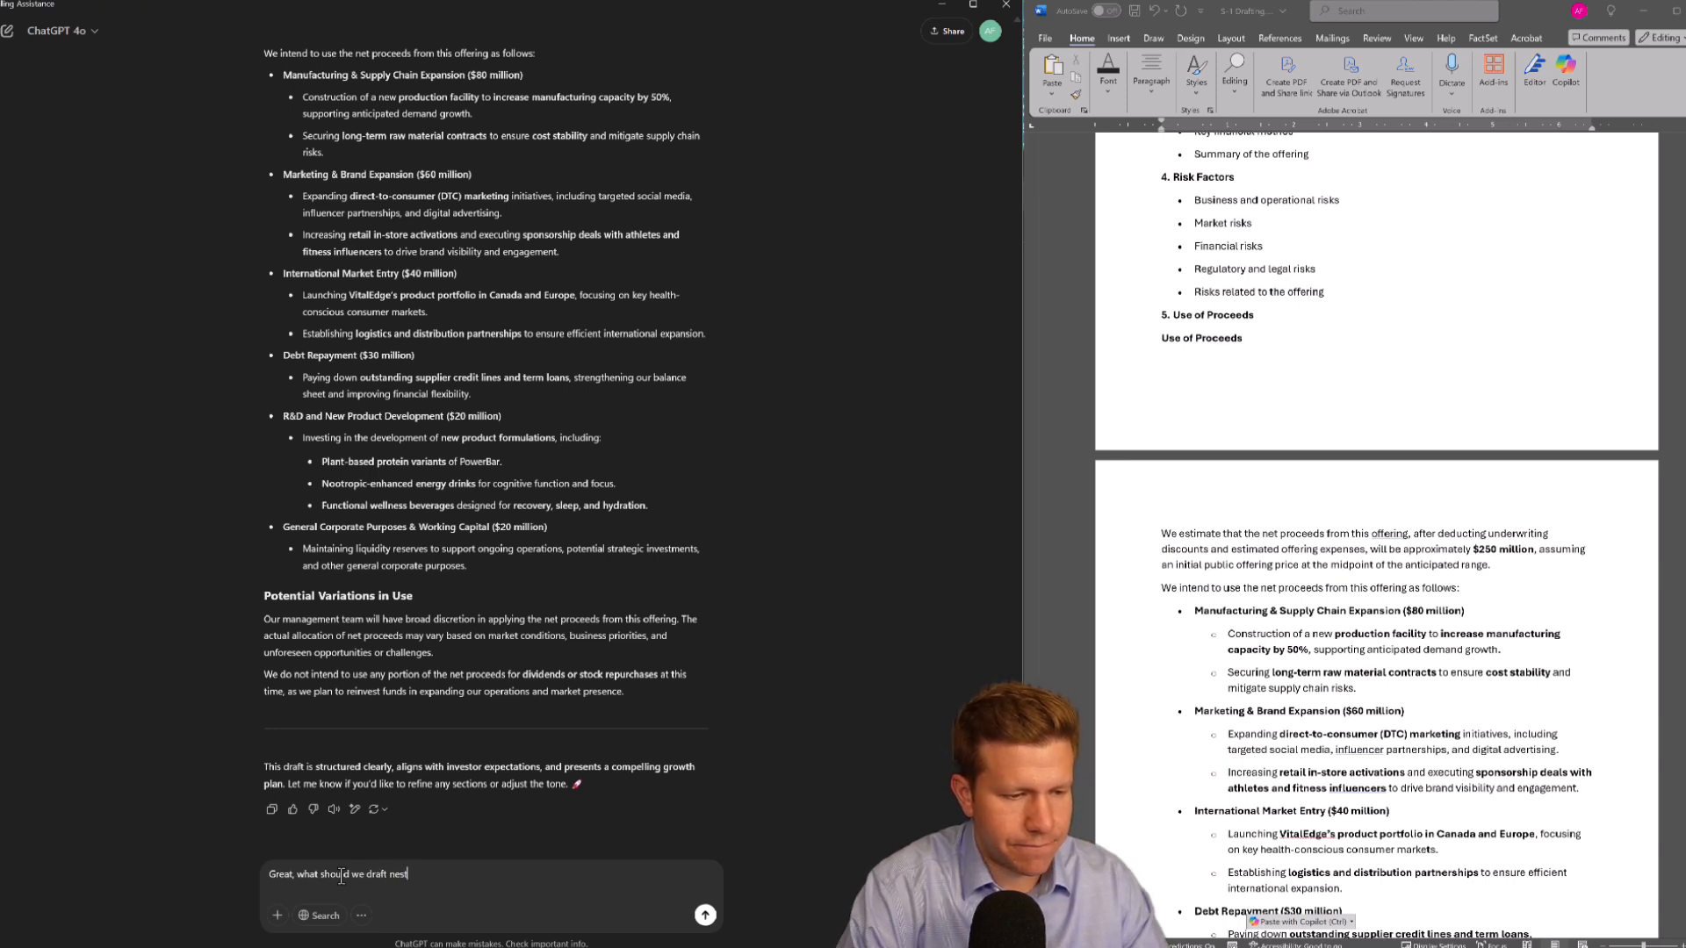
pyautogui.press('Return')
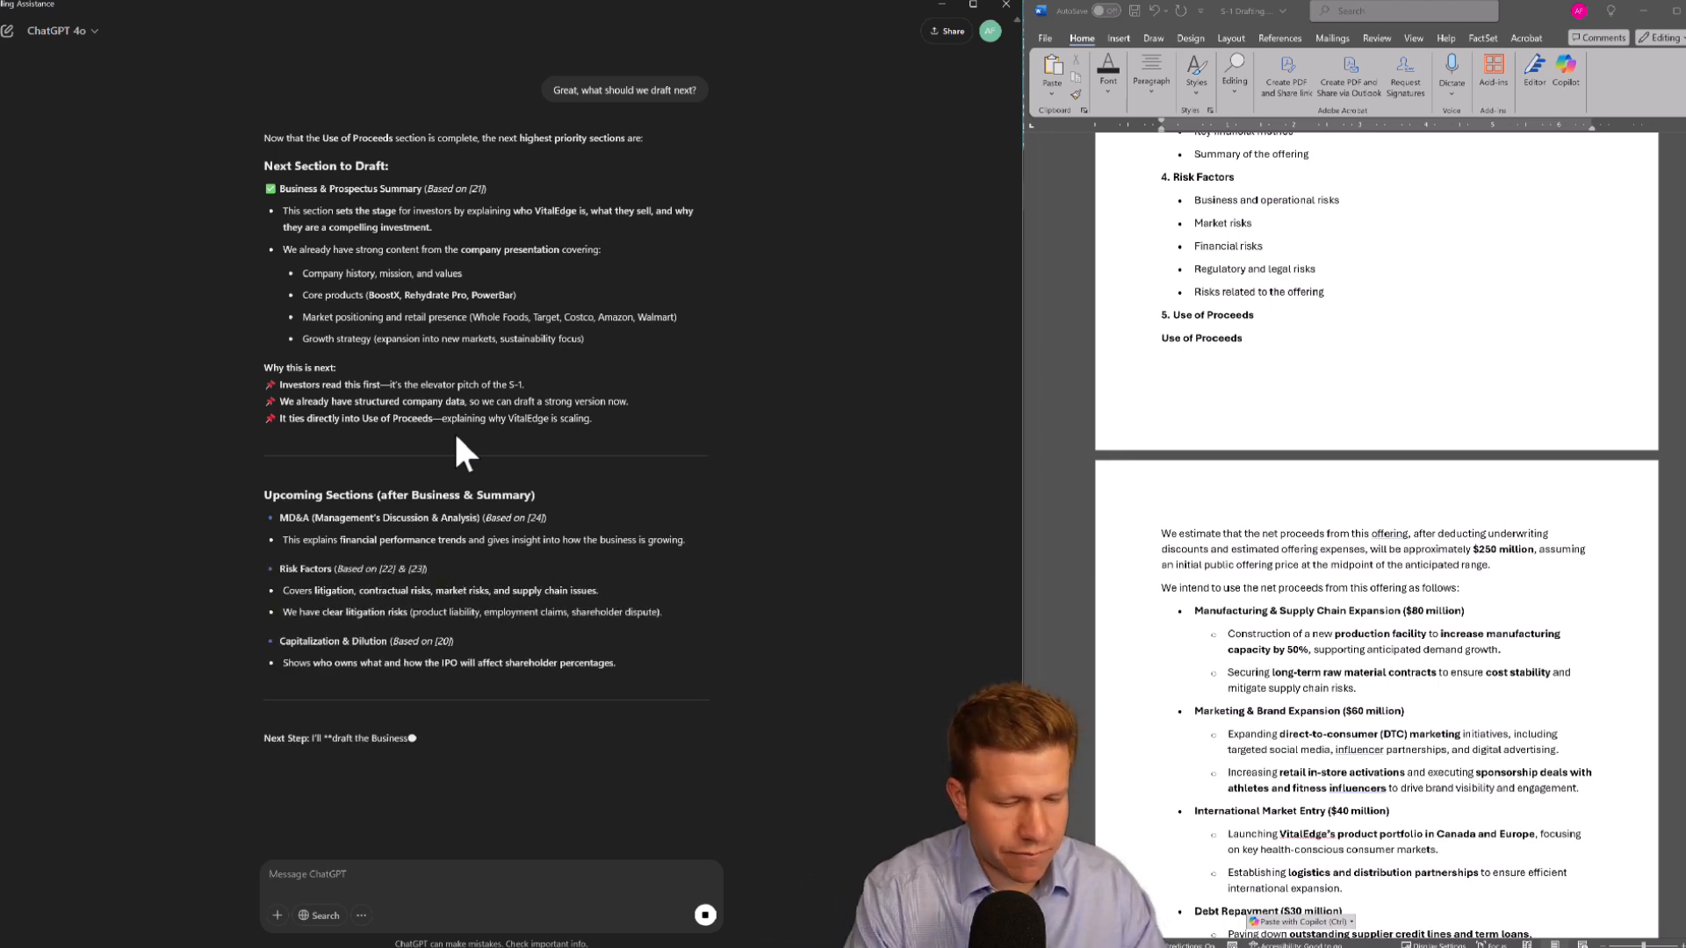
pyautogui.write('POelase d')
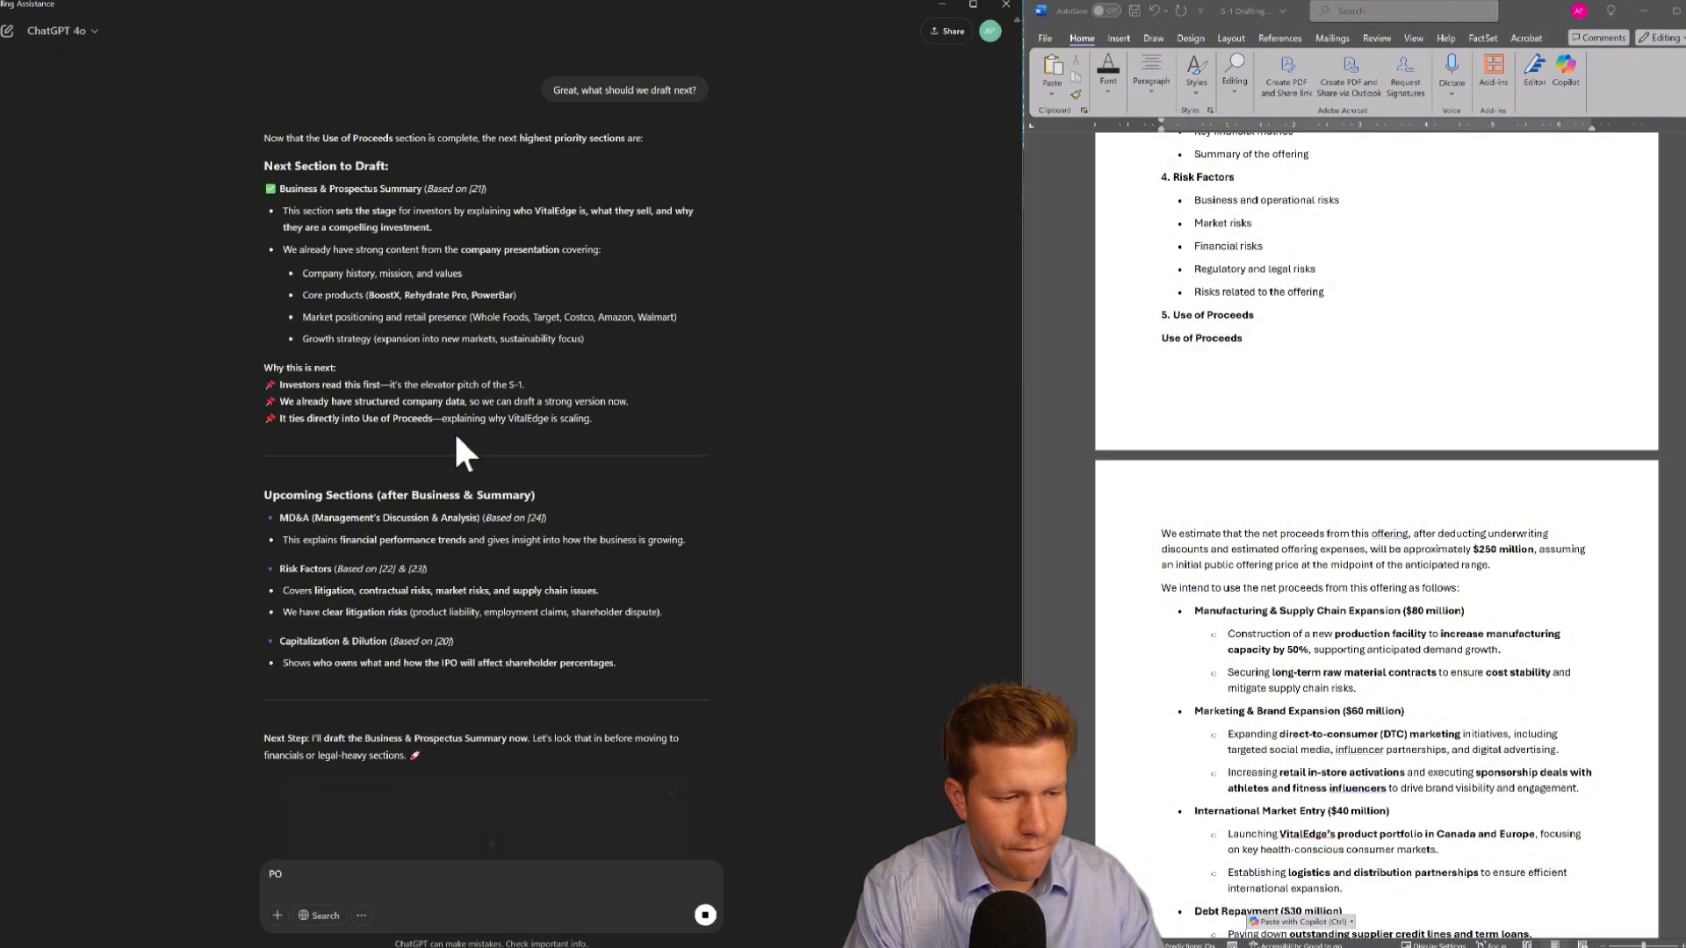
pyautogui.press('BackSpace')
pyautogui.write('lease')
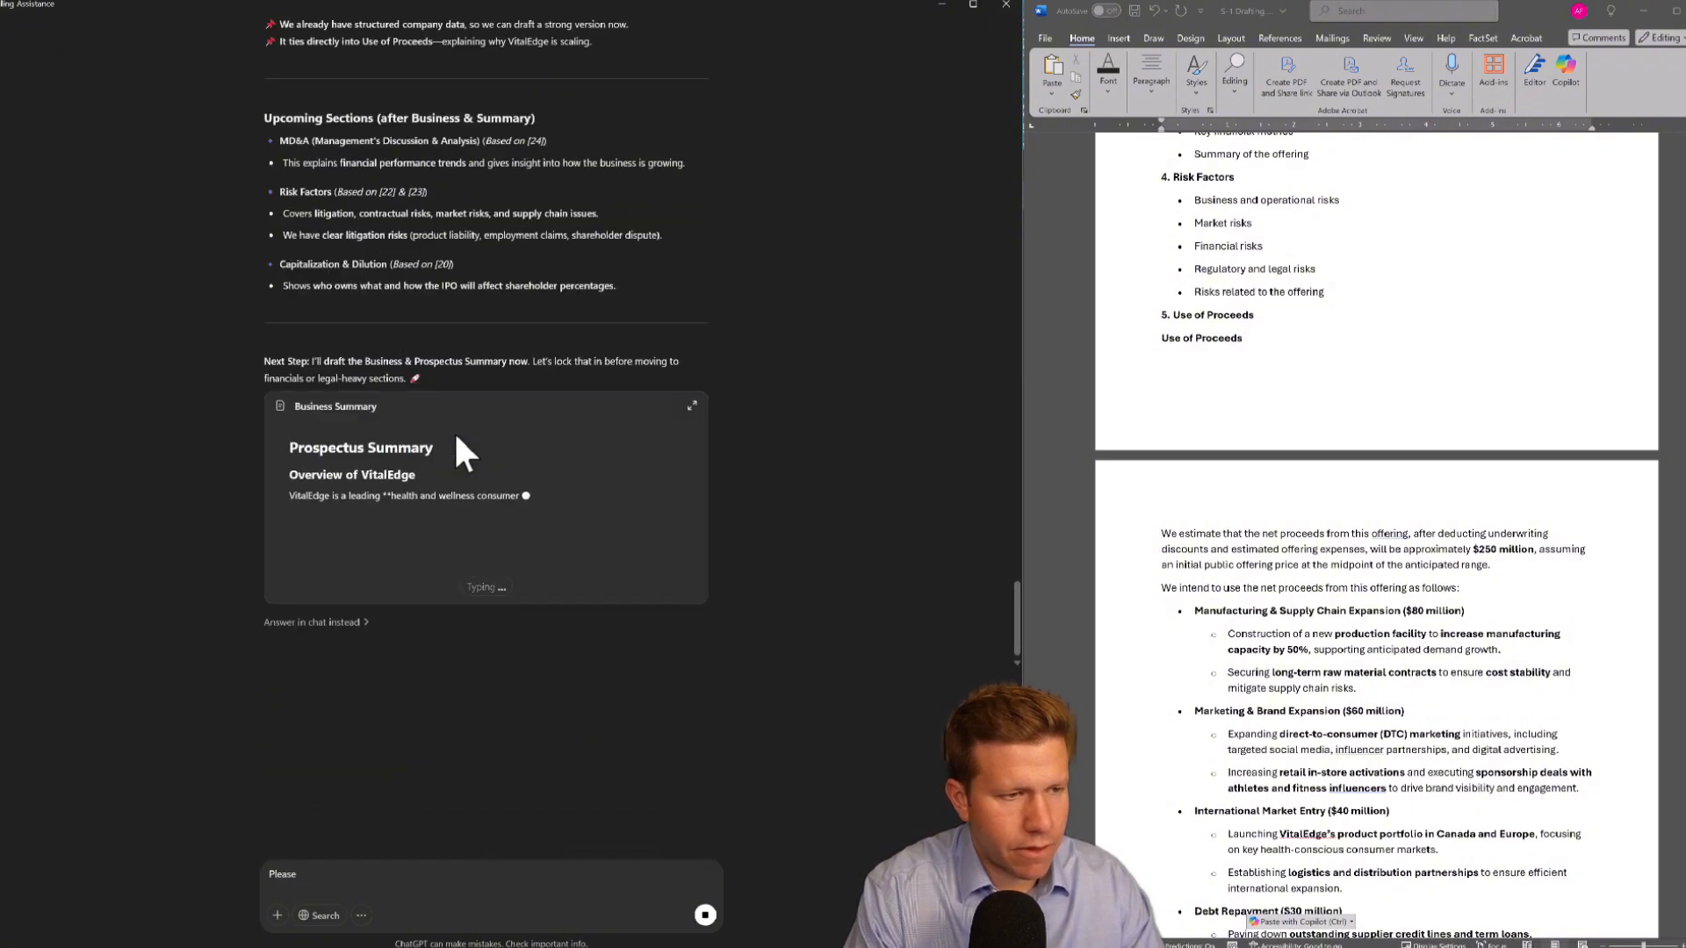
pyautogui.press('BackSpace')
pyautogui.press('BackSpace')
pyautogui.press('BackSpace')
pyautogui.press('BackSpace')
pyautogui.press('BackSpace')
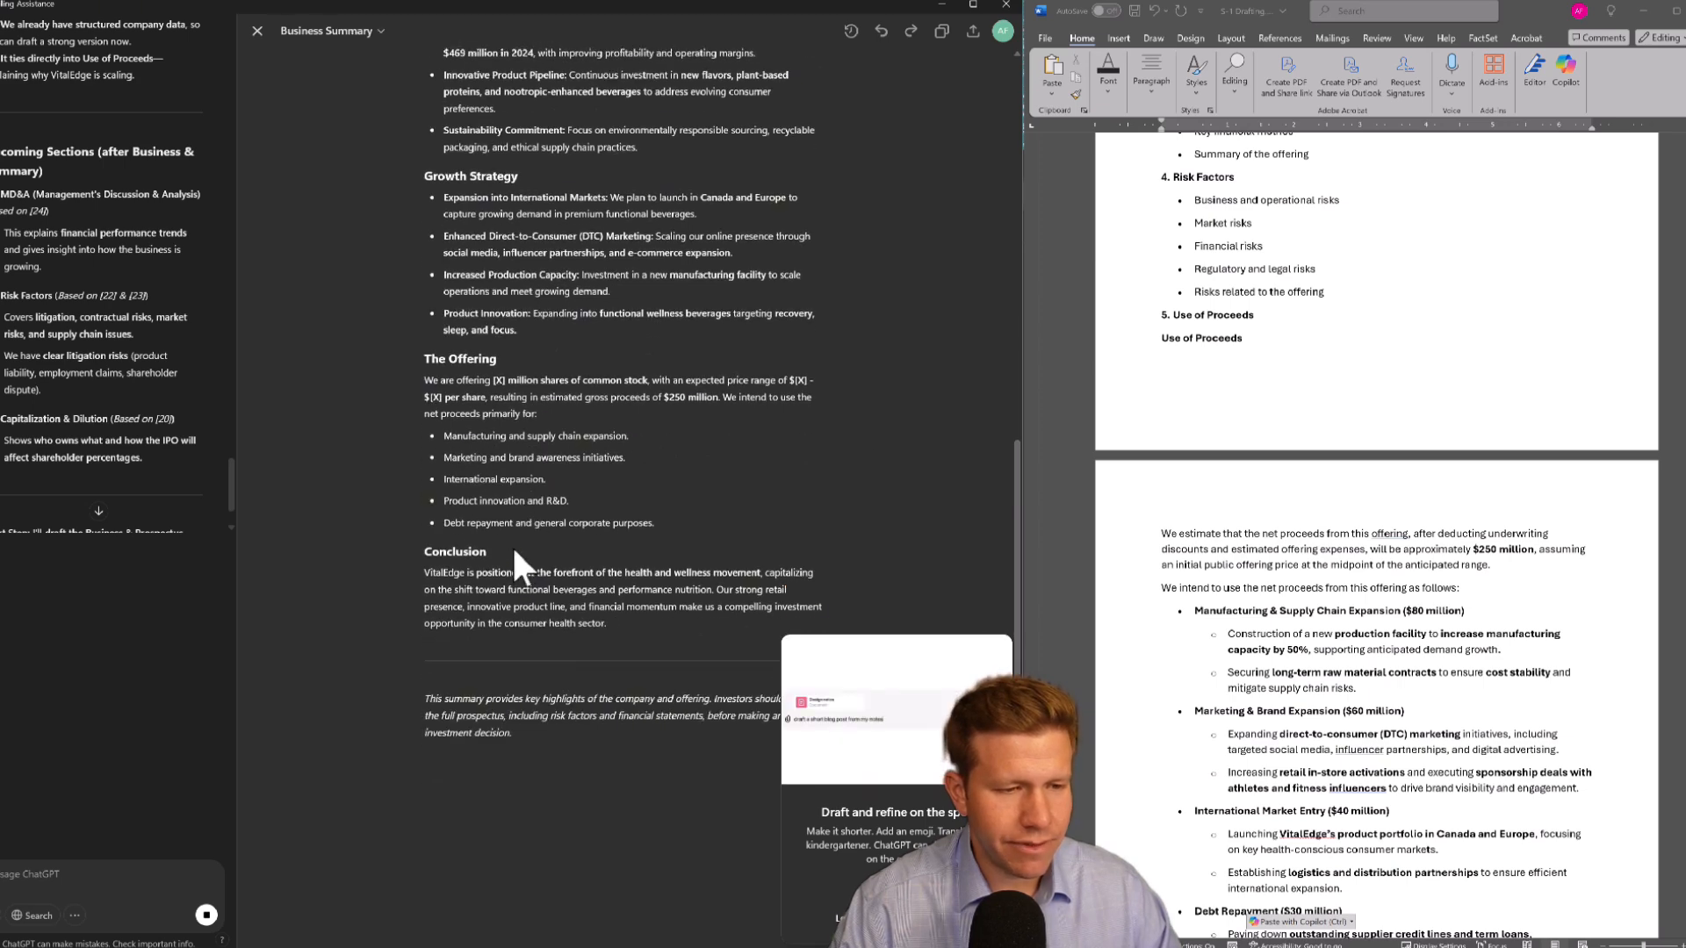
# Copy the Business Summary draft from ChatGPT's canvas and paste it over the bullets under 3. Prospectus Summary in the outline
pyautogui.moveTo(624, 624)
pyautogui.mouseDown()
pyautogui.moveTo(423, 355)
pyautogui.moveTo(411, 113)
pyautogui.moveTo(615, 255)
pyautogui.moveTo(606, 694)
pyautogui.mouseUp()
pyautogui.click(411, 112)
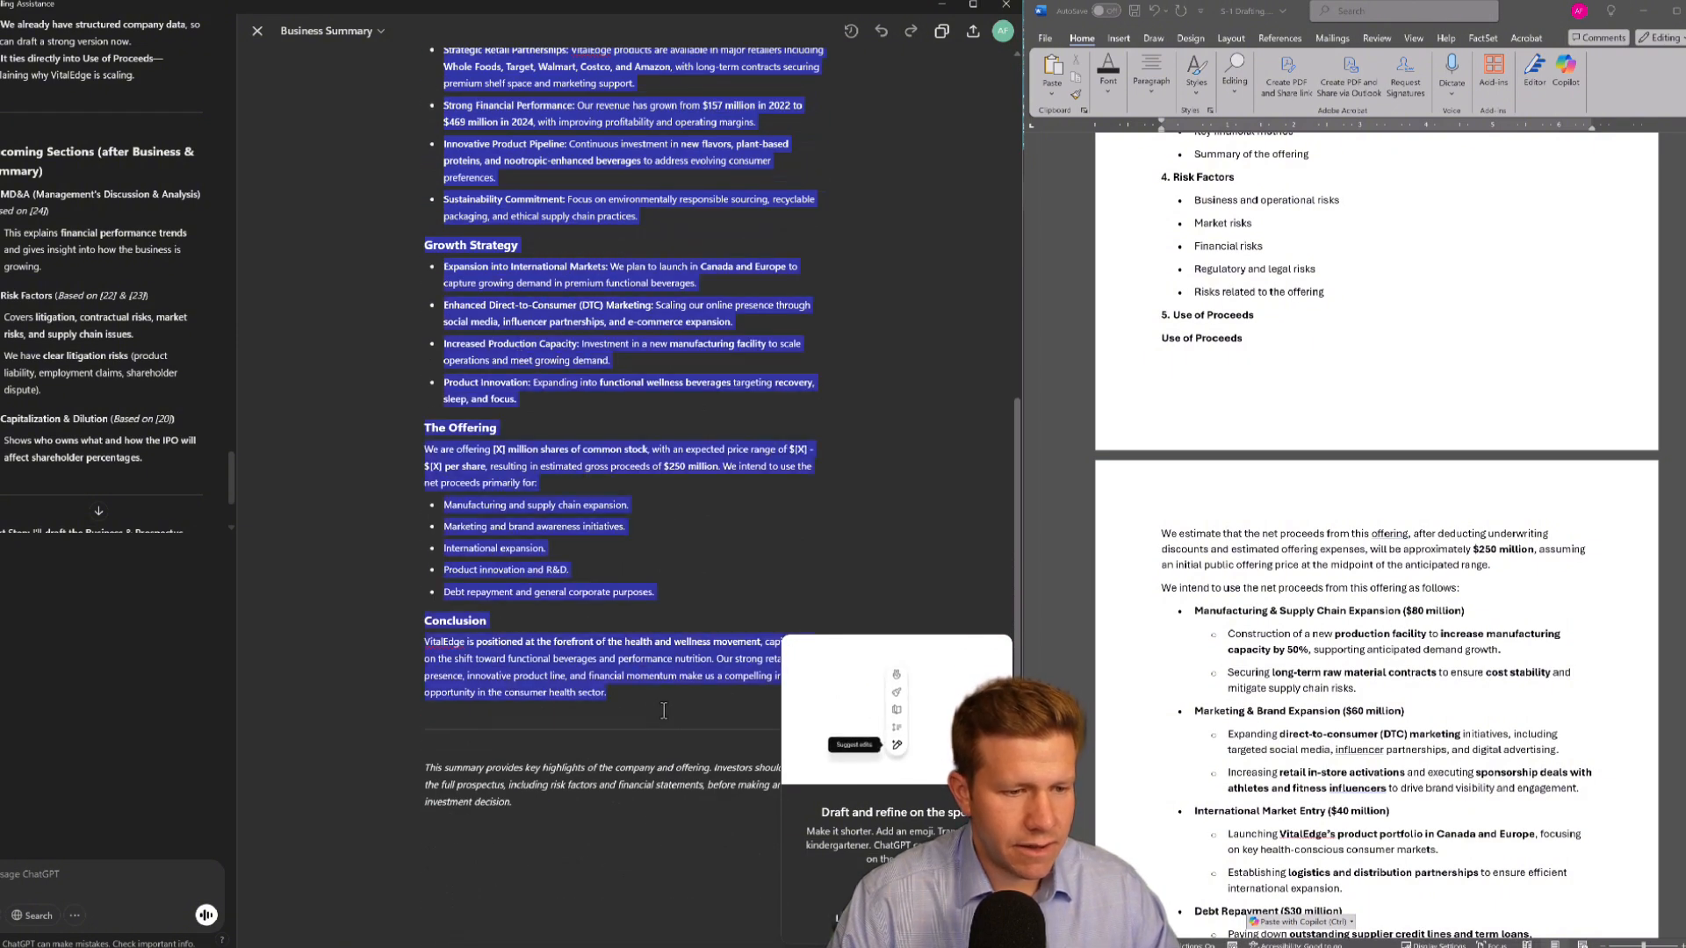
pyautogui.click(1301, 575)
pyautogui.hotkey('ctrl', 'f')
pyautogui.write('prospect')
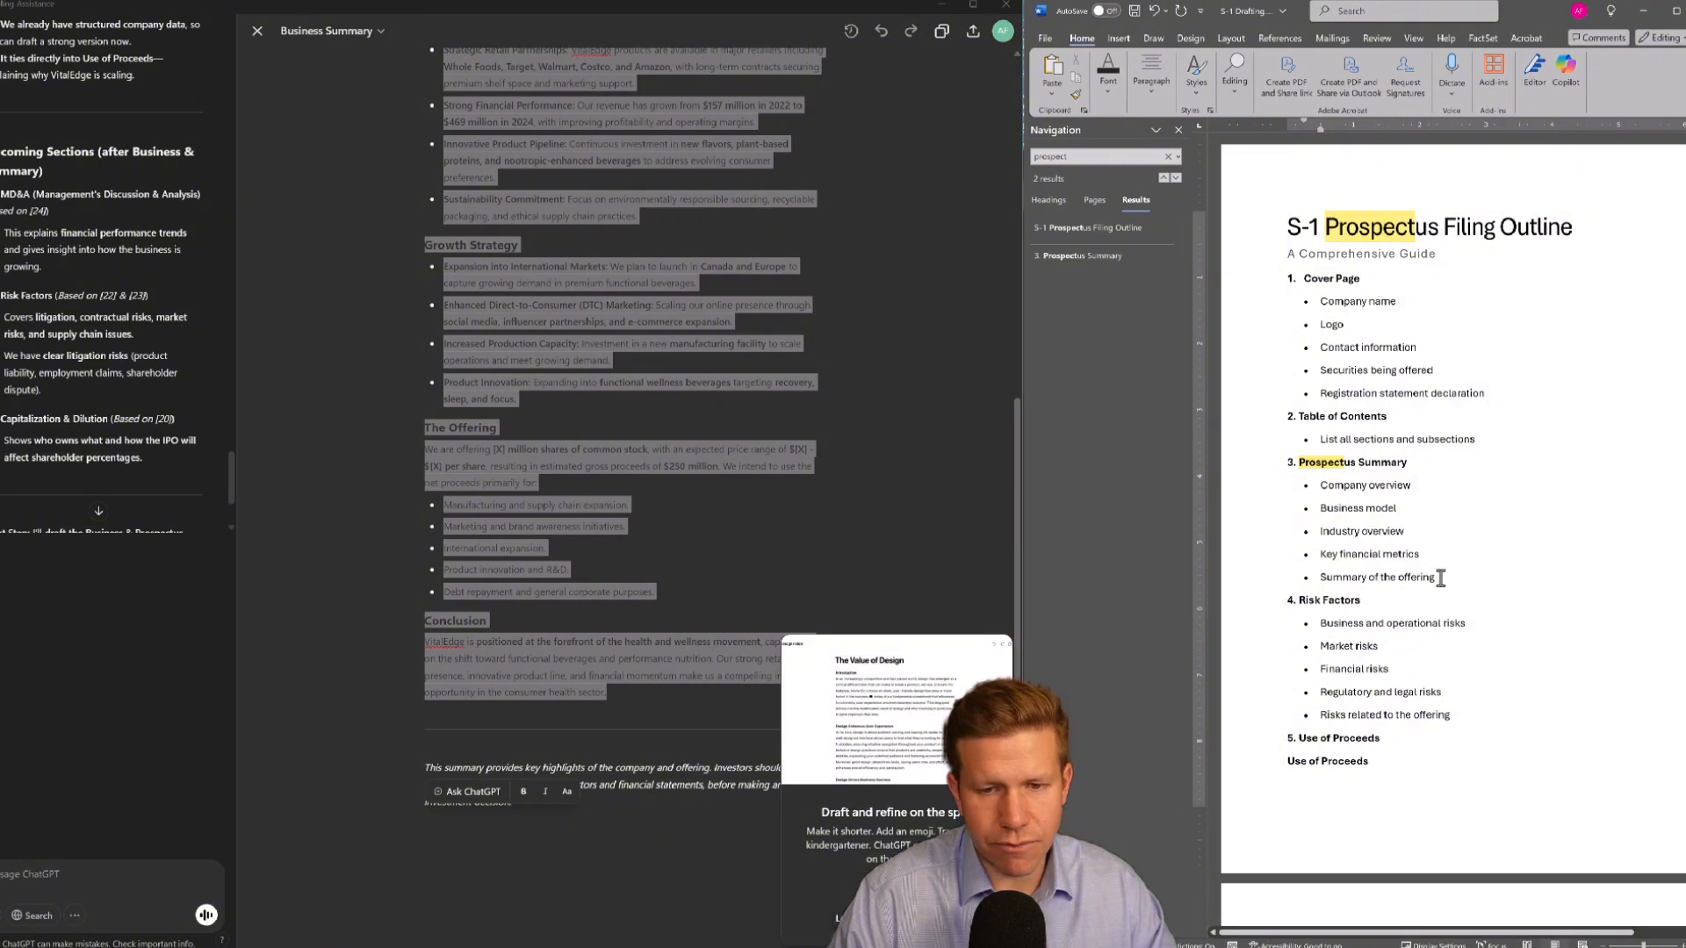
pyautogui.moveTo(1437, 578); pyautogui.dragTo(1306, 488)
pyautogui.hotkey('ctrl', 'v')
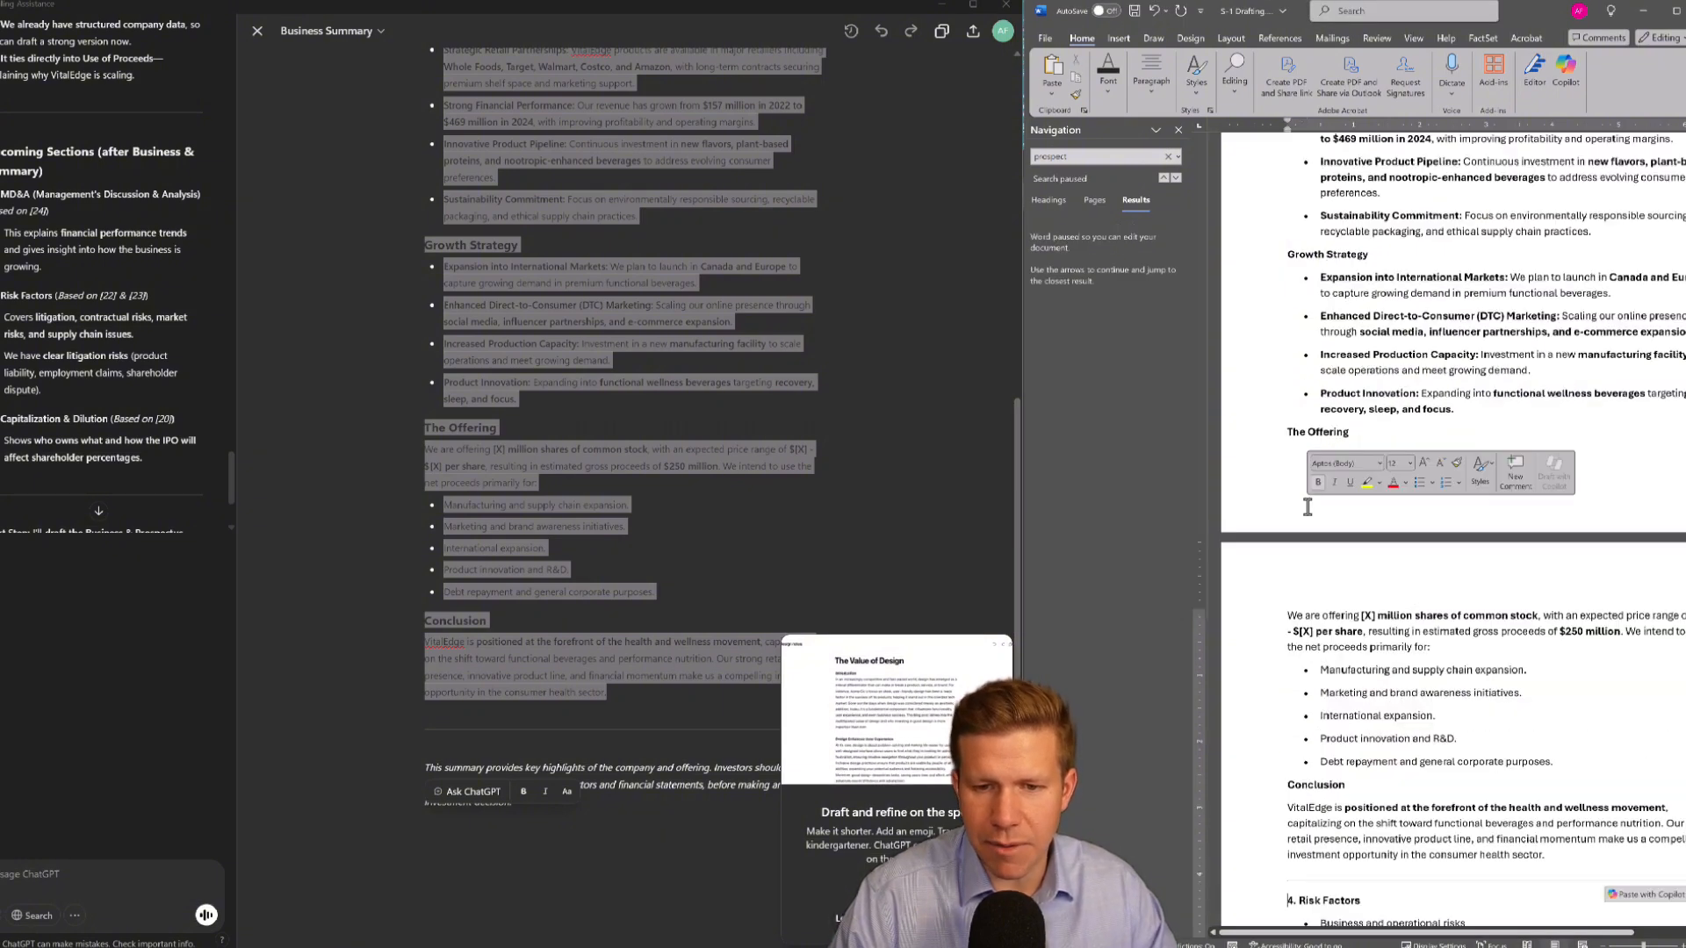
pyautogui.scroll(9, 1330, 508)
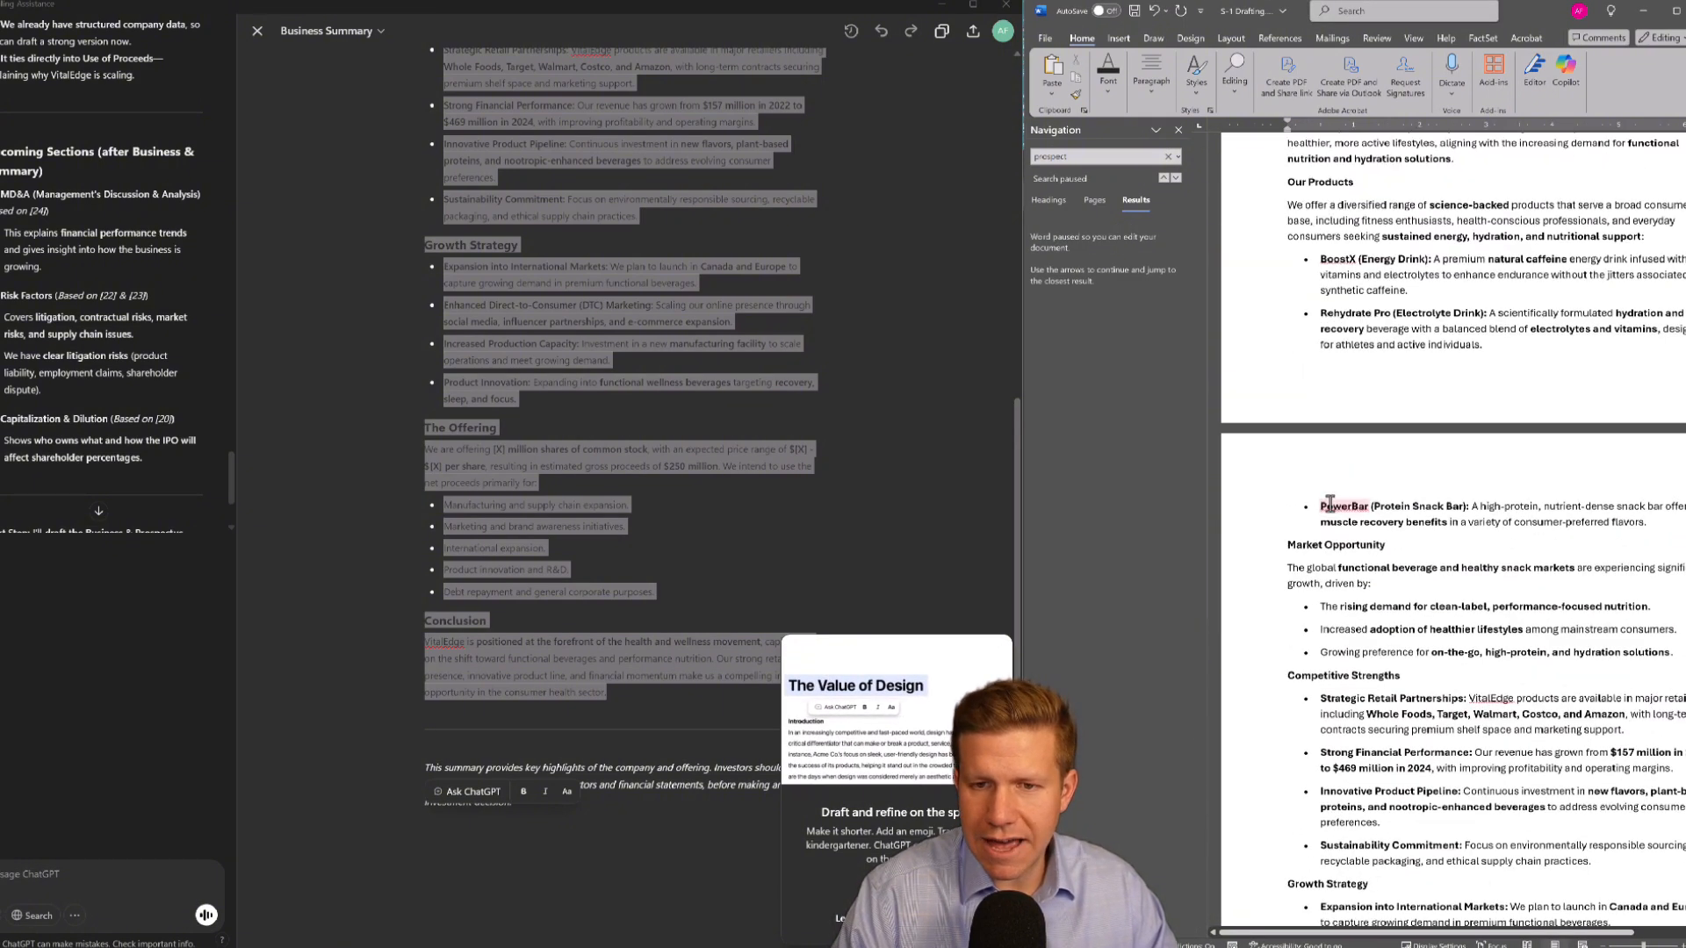
pyautogui.scroll(5, 1330, 507)
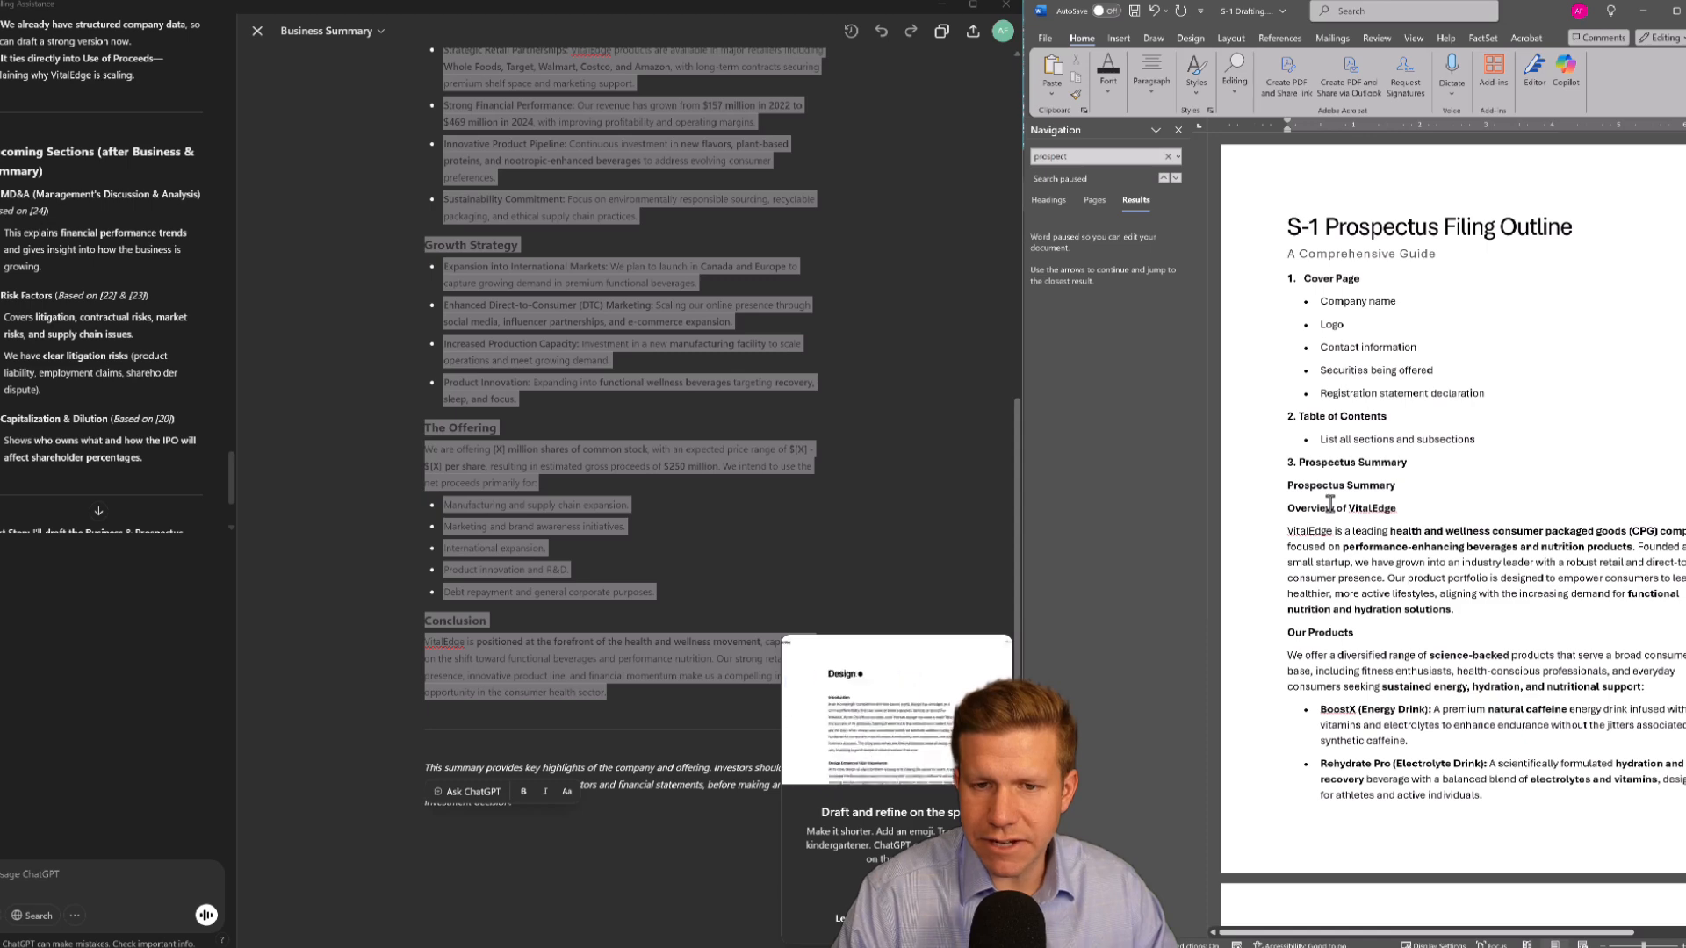
pyautogui.click(392, 504)
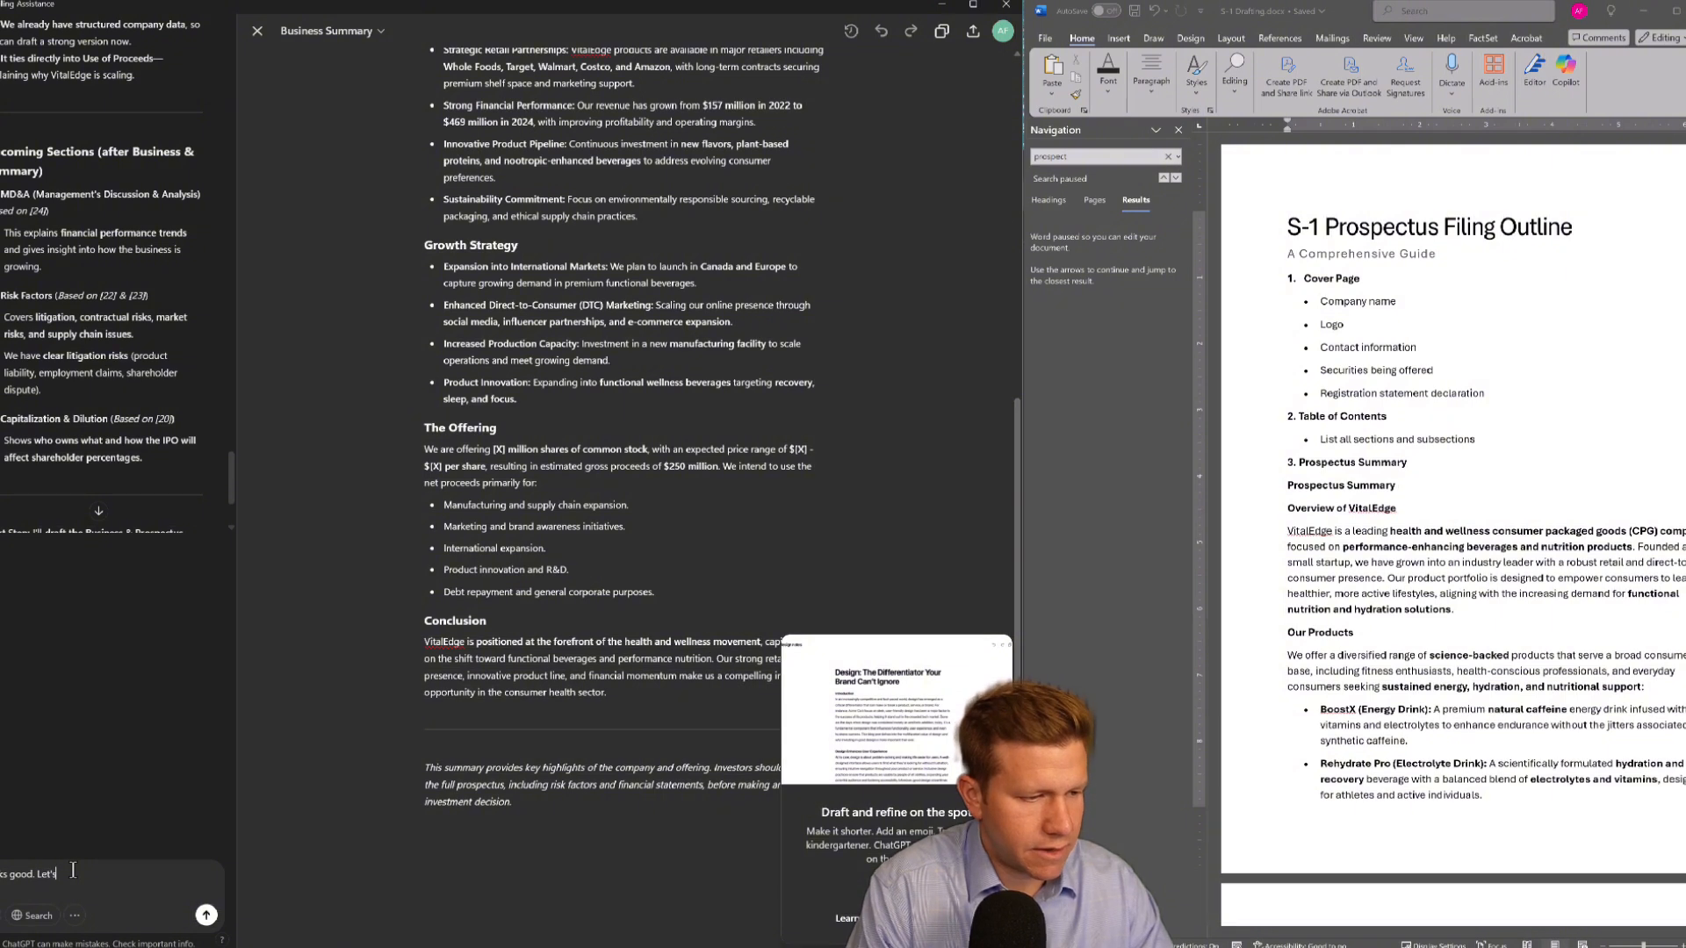
# Send ChatGPT 'Looks good. Let's move on' and then ask 'Let's draft the next section'
pyautogui.press('Return')
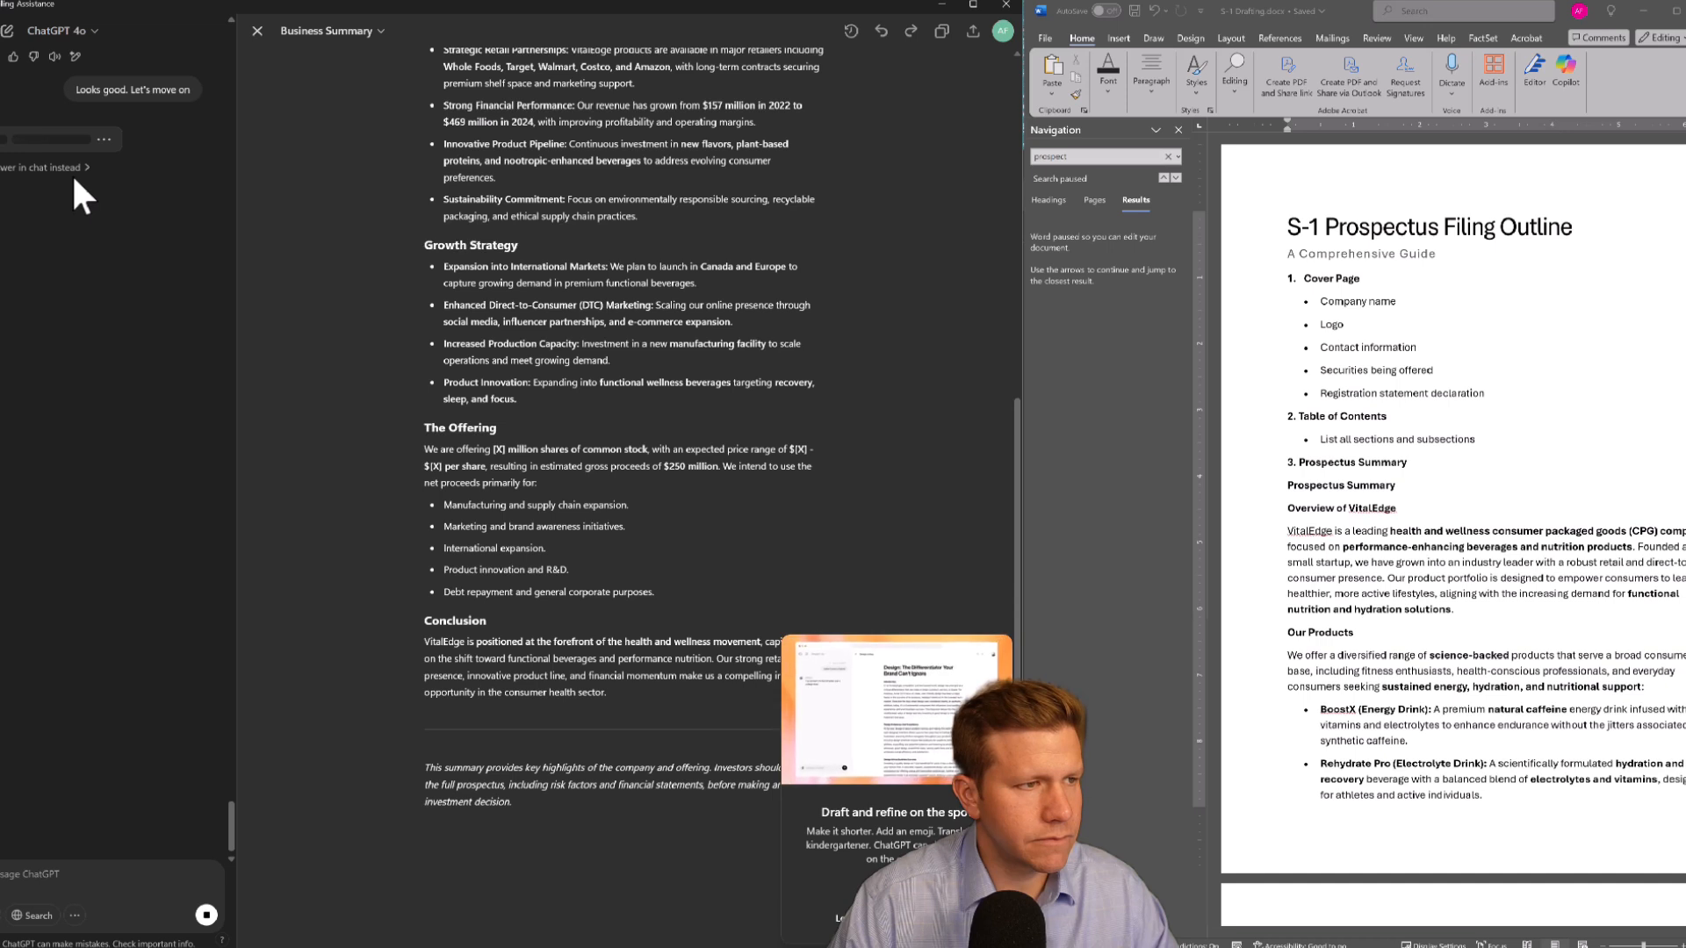
pyautogui.click(71, 172)
pyautogui.write('Let')
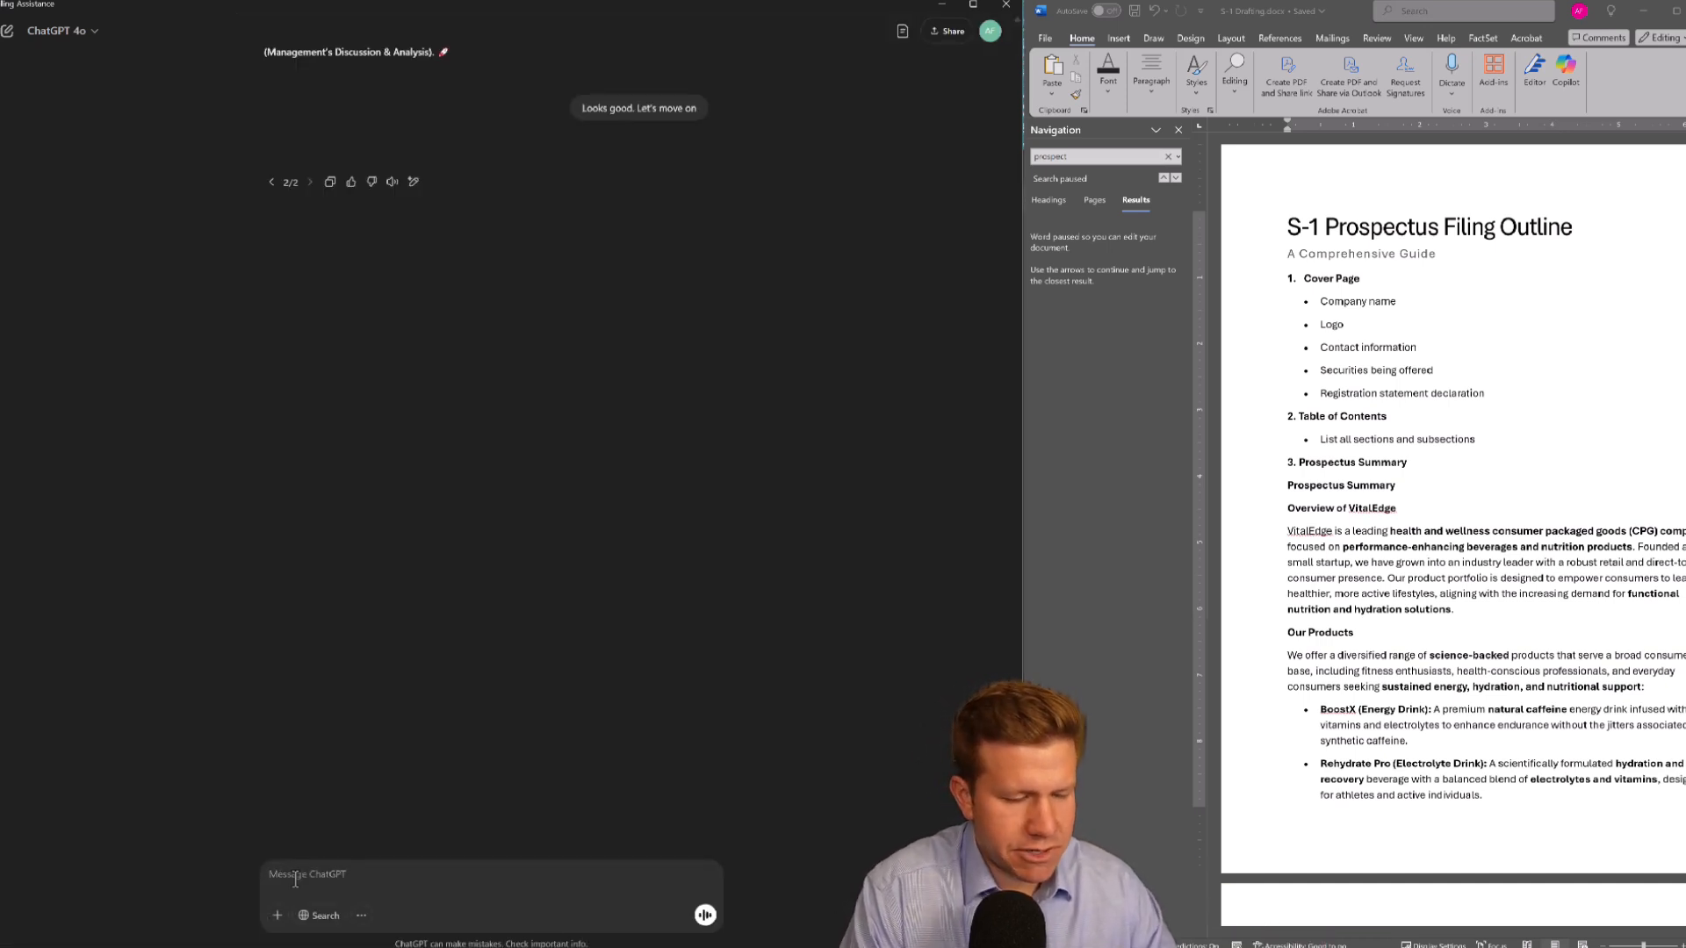
pyautogui.write("Let's draft the next section")
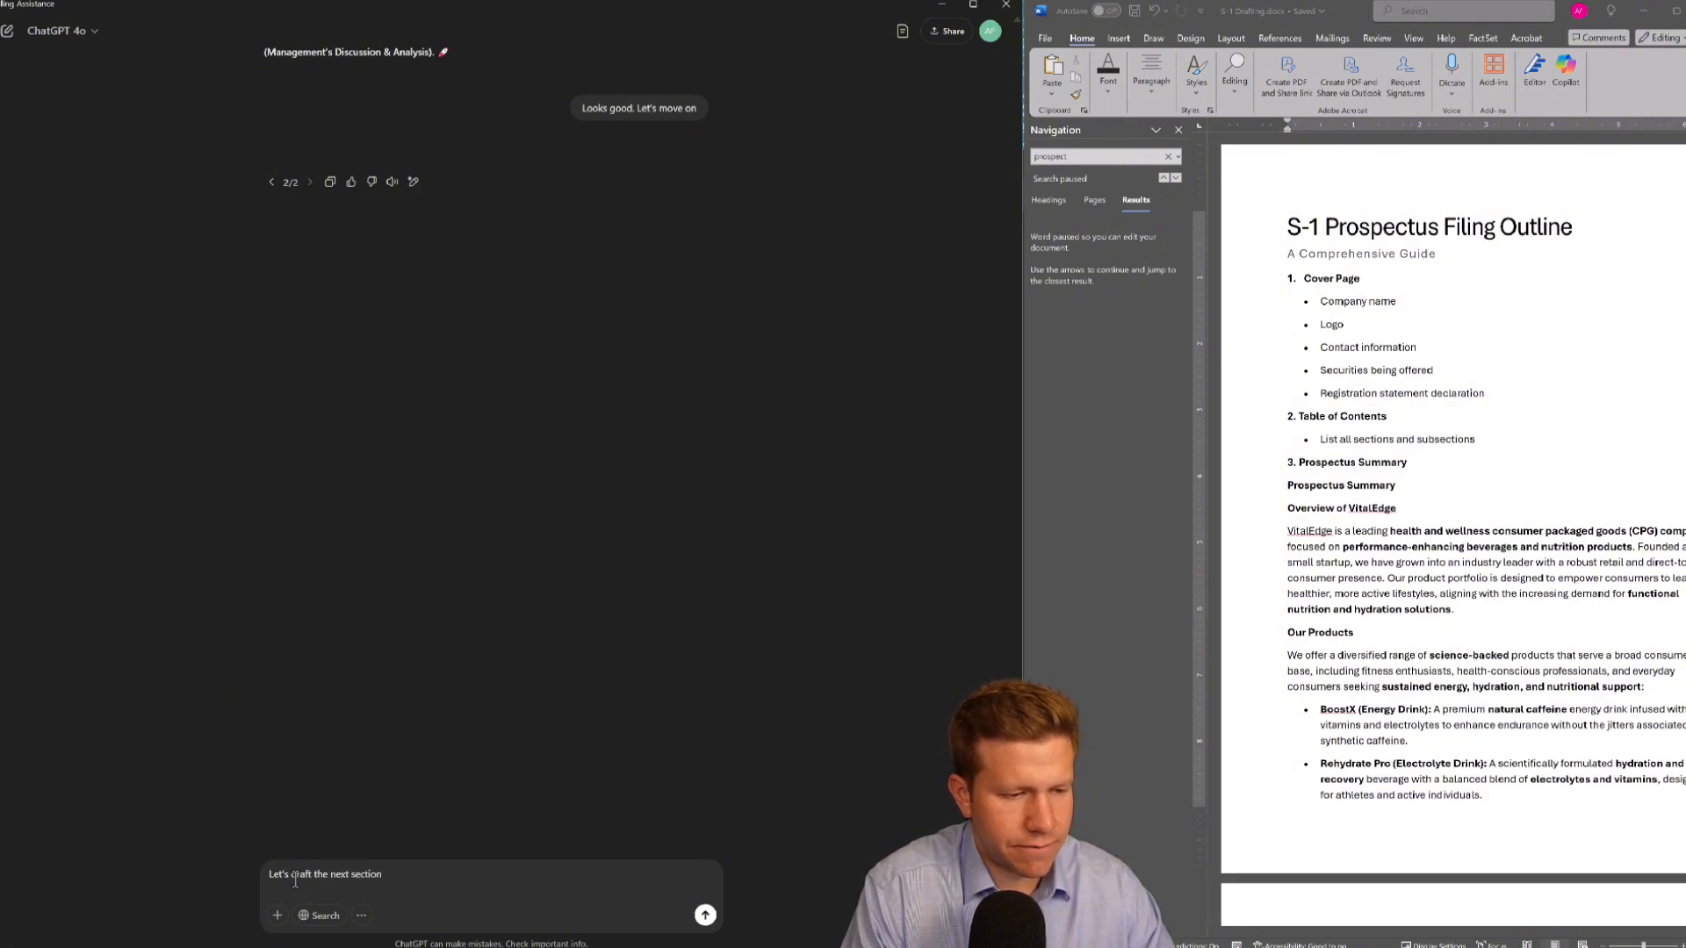
pyautogui.press('Return')
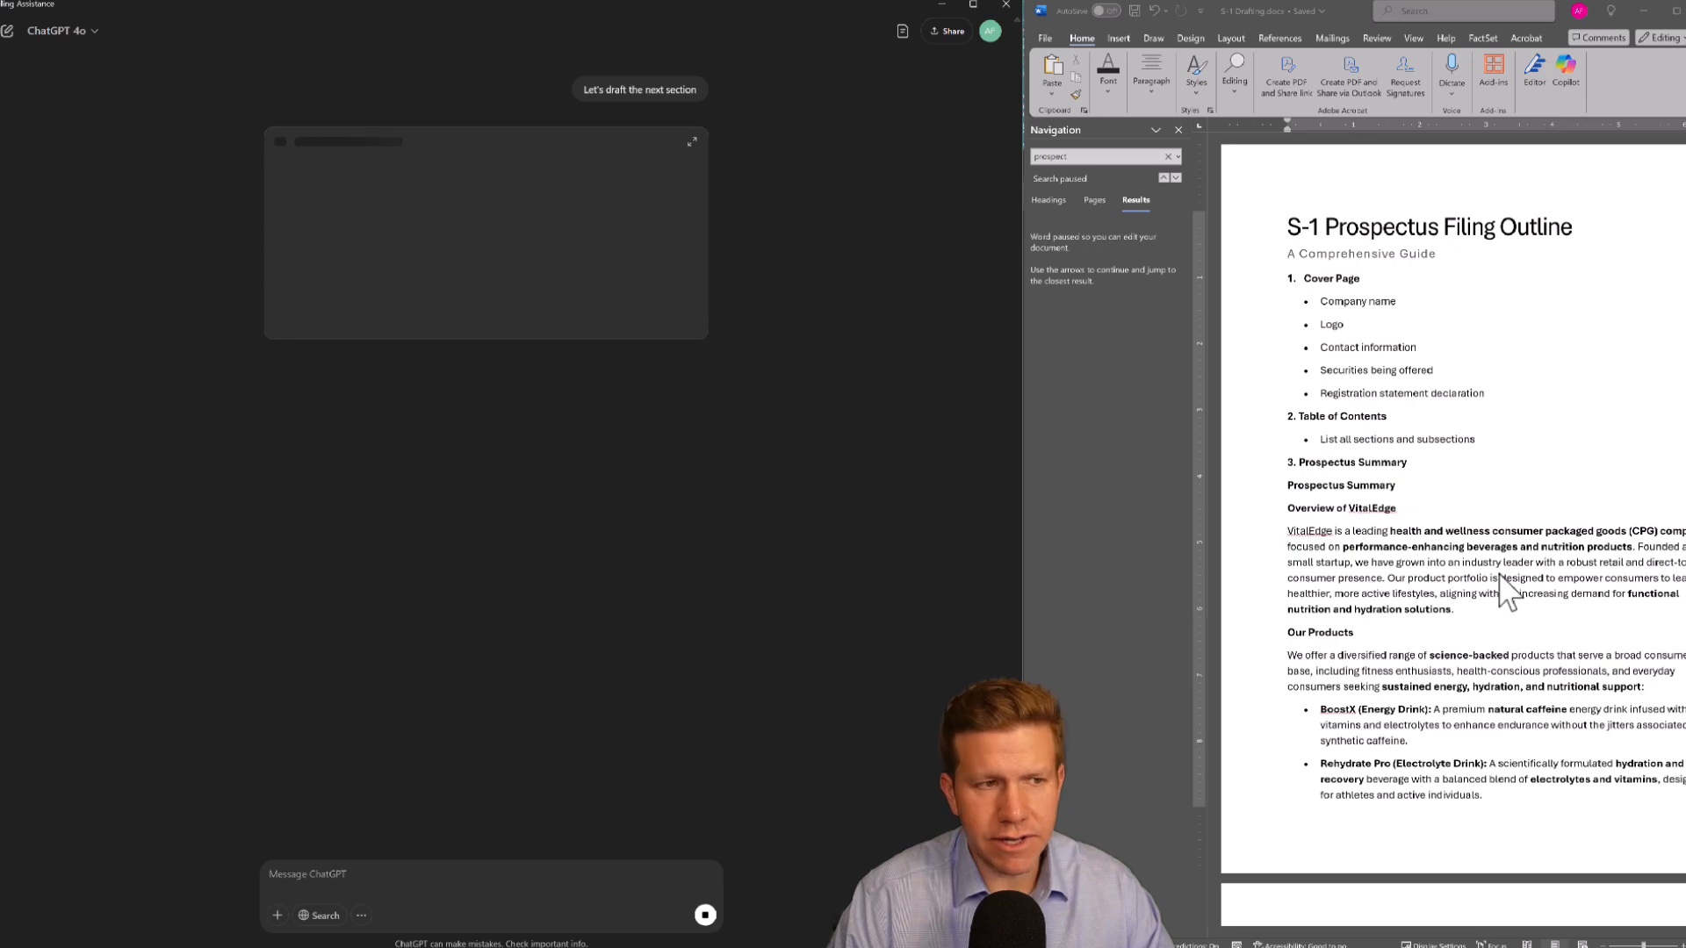
# Ask ChatGPT 'Let's draft MD&A (Management's Discussion & Analysis) (Based on [24])', reusing the section name from its earlier list
pyautogui.scroll(5, 465, 235)
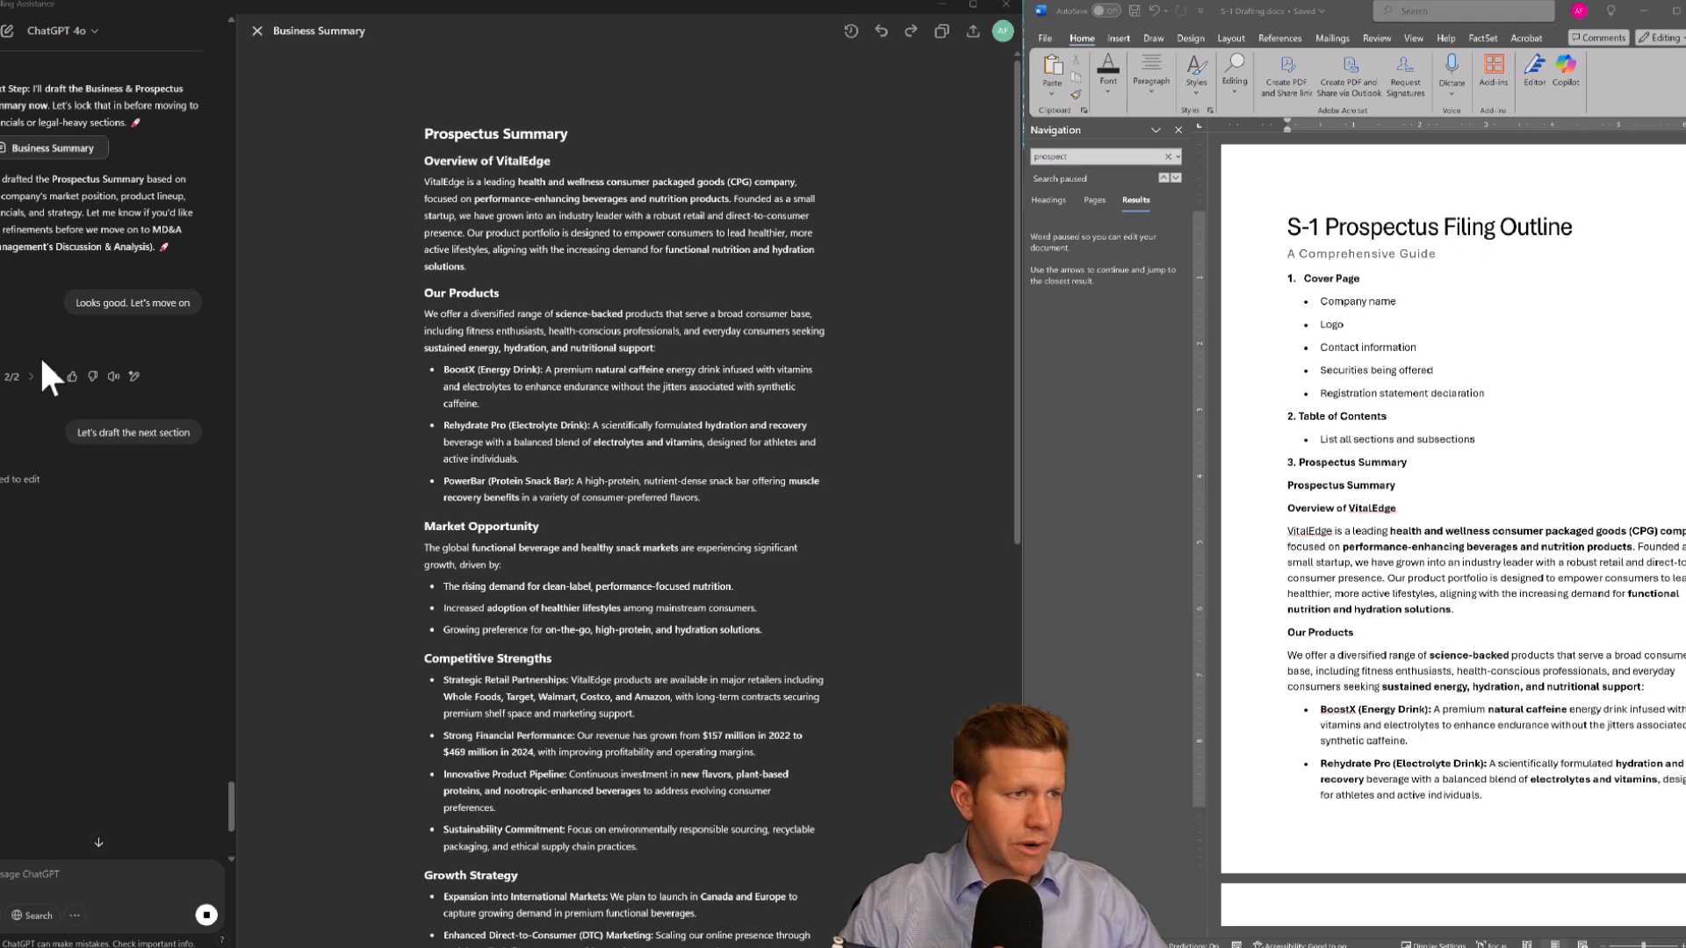
pyautogui.scroll(3, 41, 359)
pyautogui.scroll(4, 53, 606)
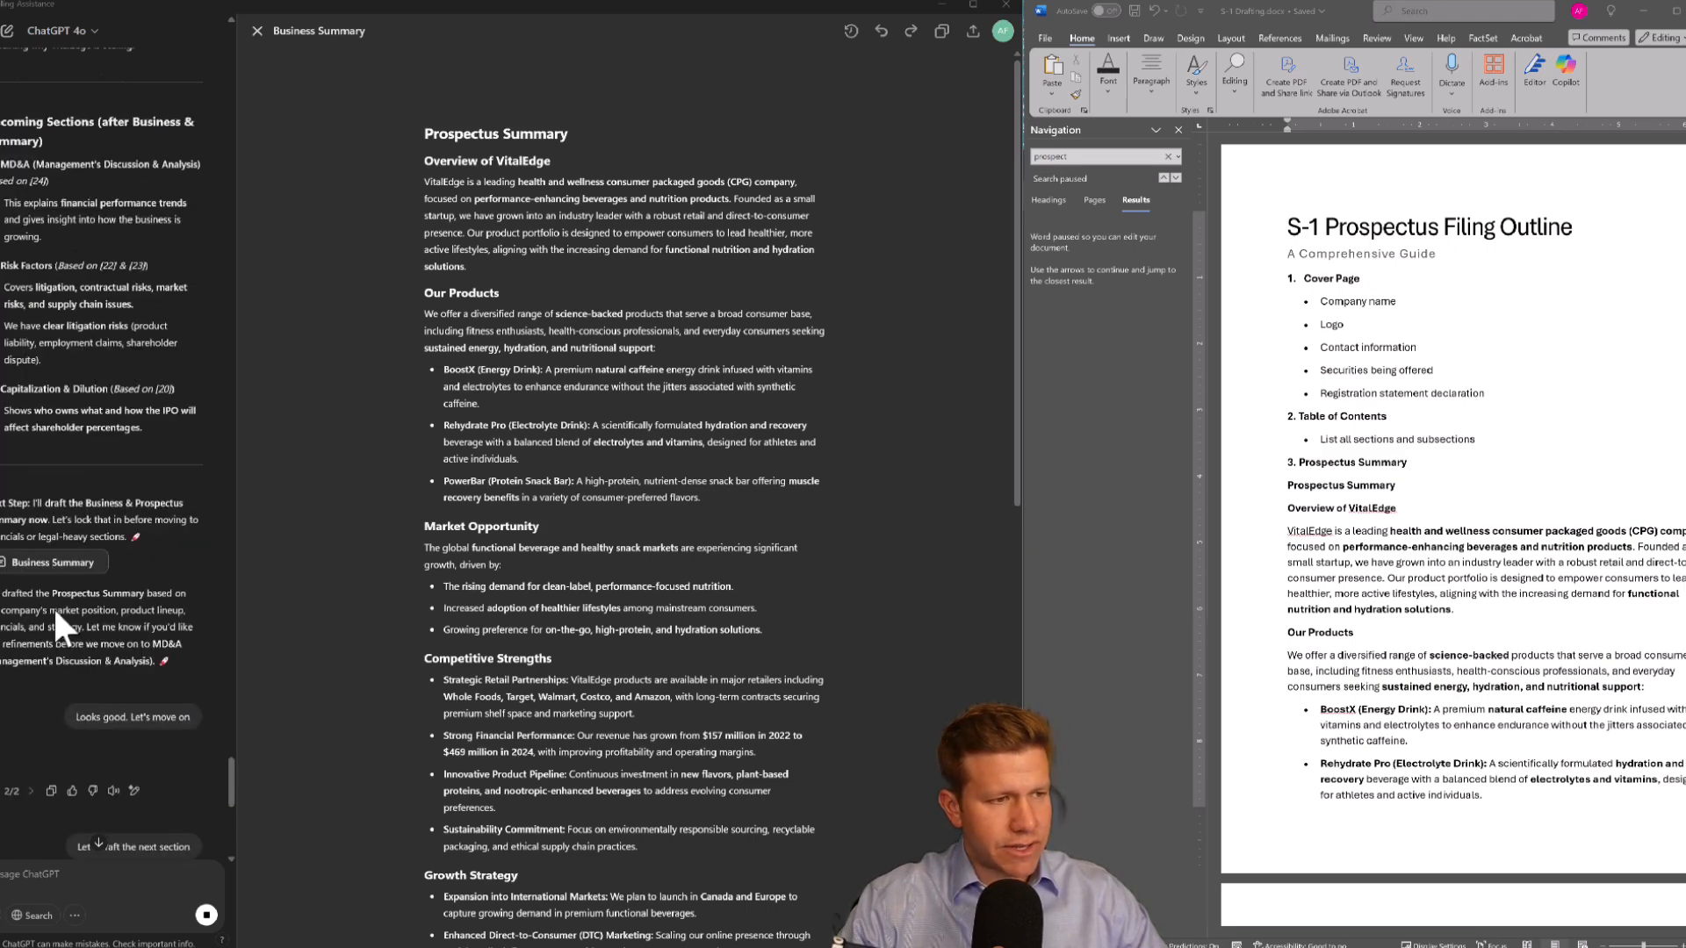
pyautogui.scroll(6, 53, 464)
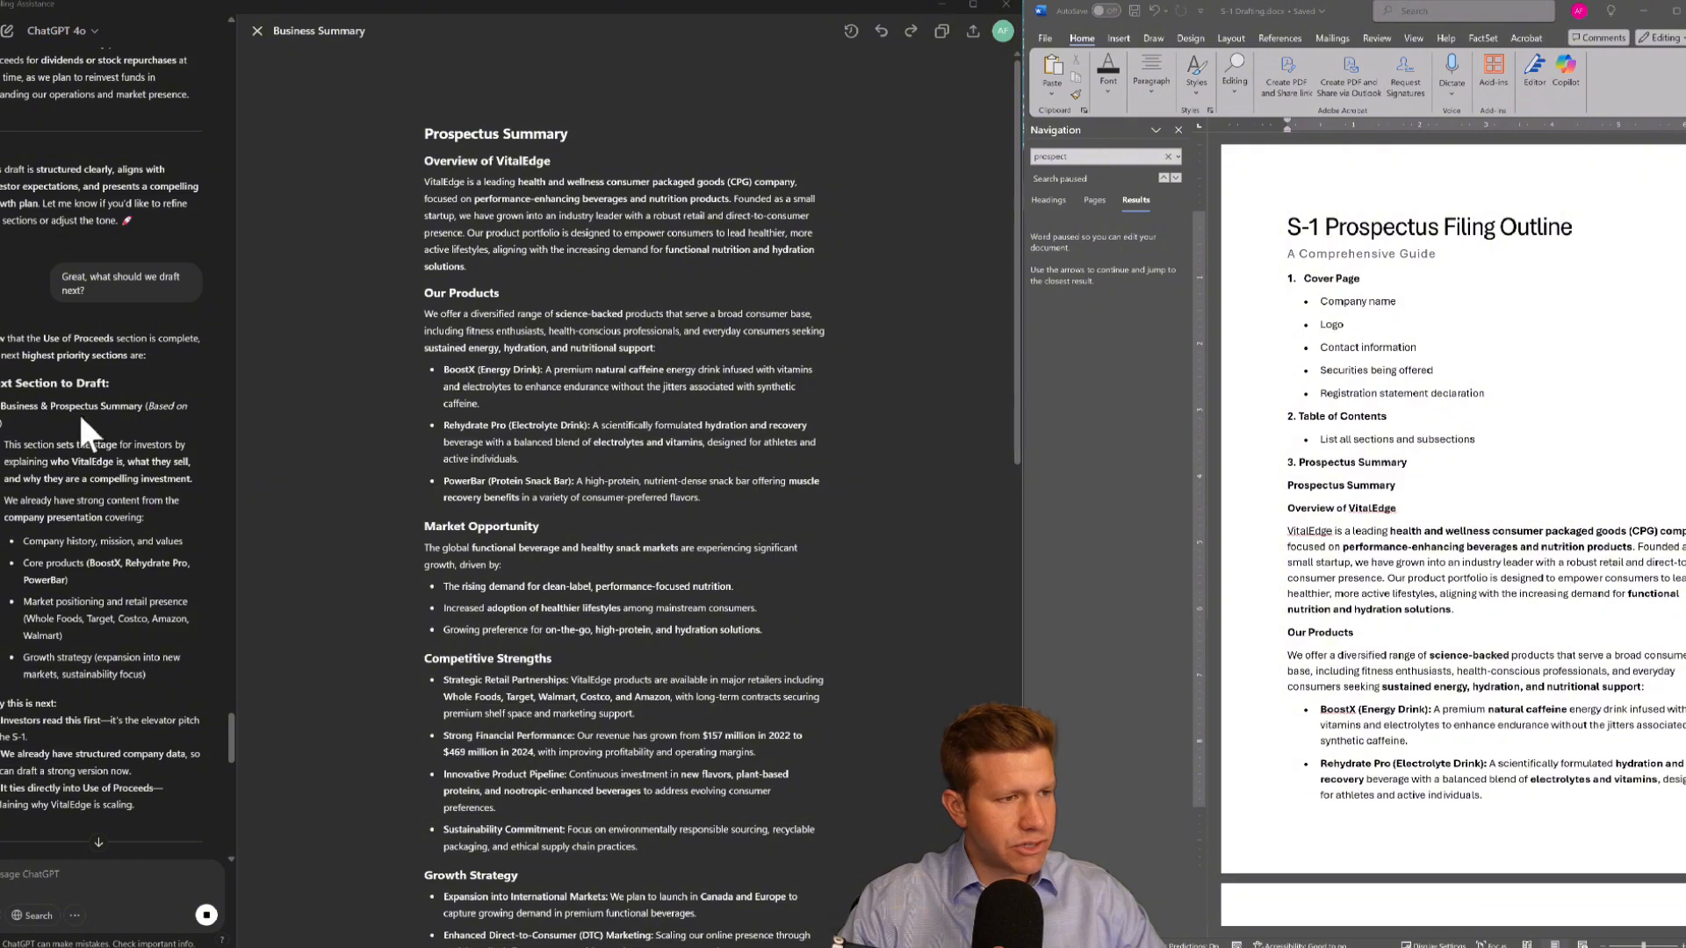
pyautogui.moveTo(3, 406); pyautogui.dragTo(68, 409)
pyautogui.scroll(-5, 70, 419)
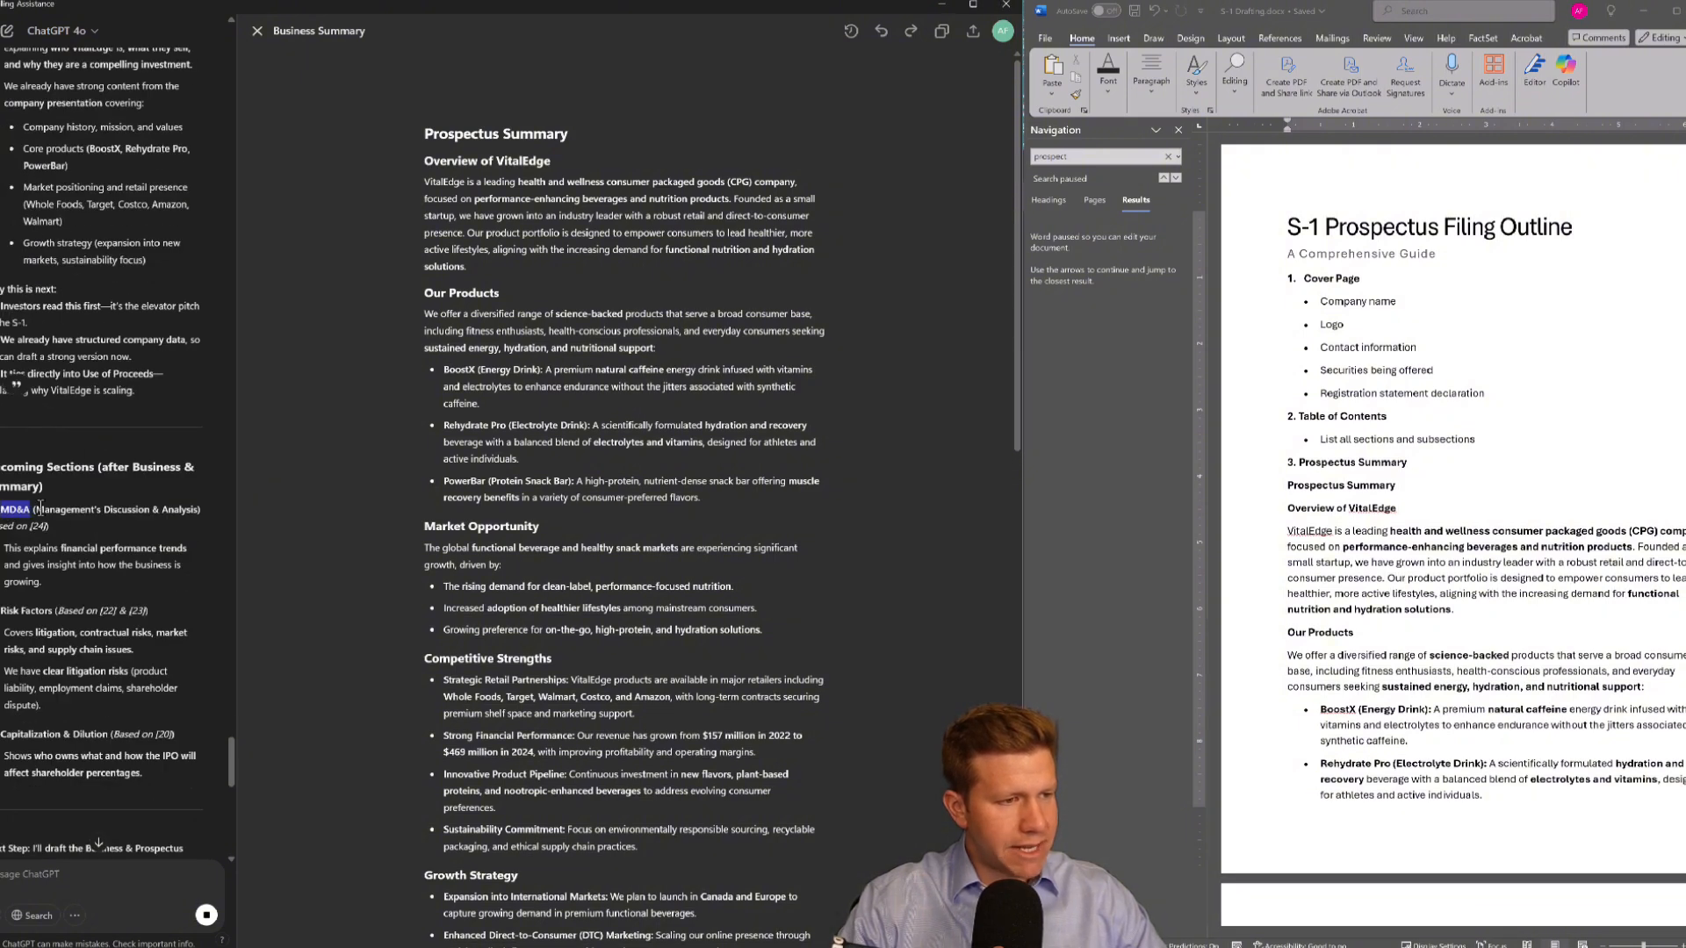
pyautogui.moveTo(41, 507); pyautogui.dragTo(114, 527)
pyautogui.hotkey('ctrl', 'c')
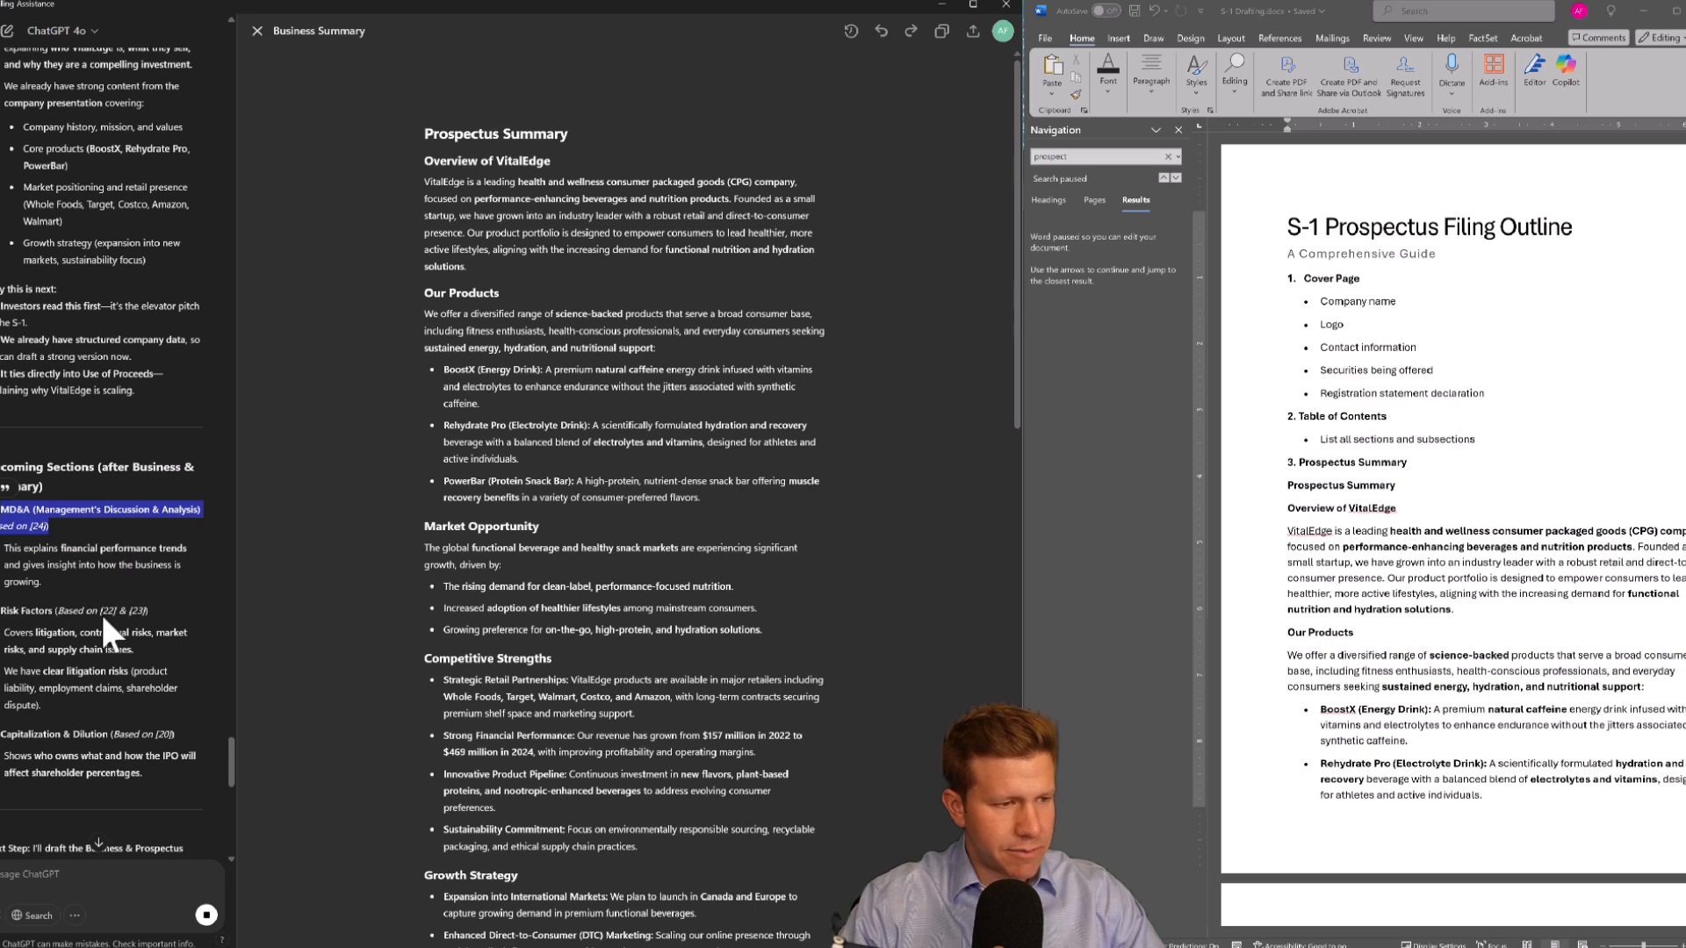
pyautogui.click(31, 874)
pyautogui.hotkey('ctrl', 'v')
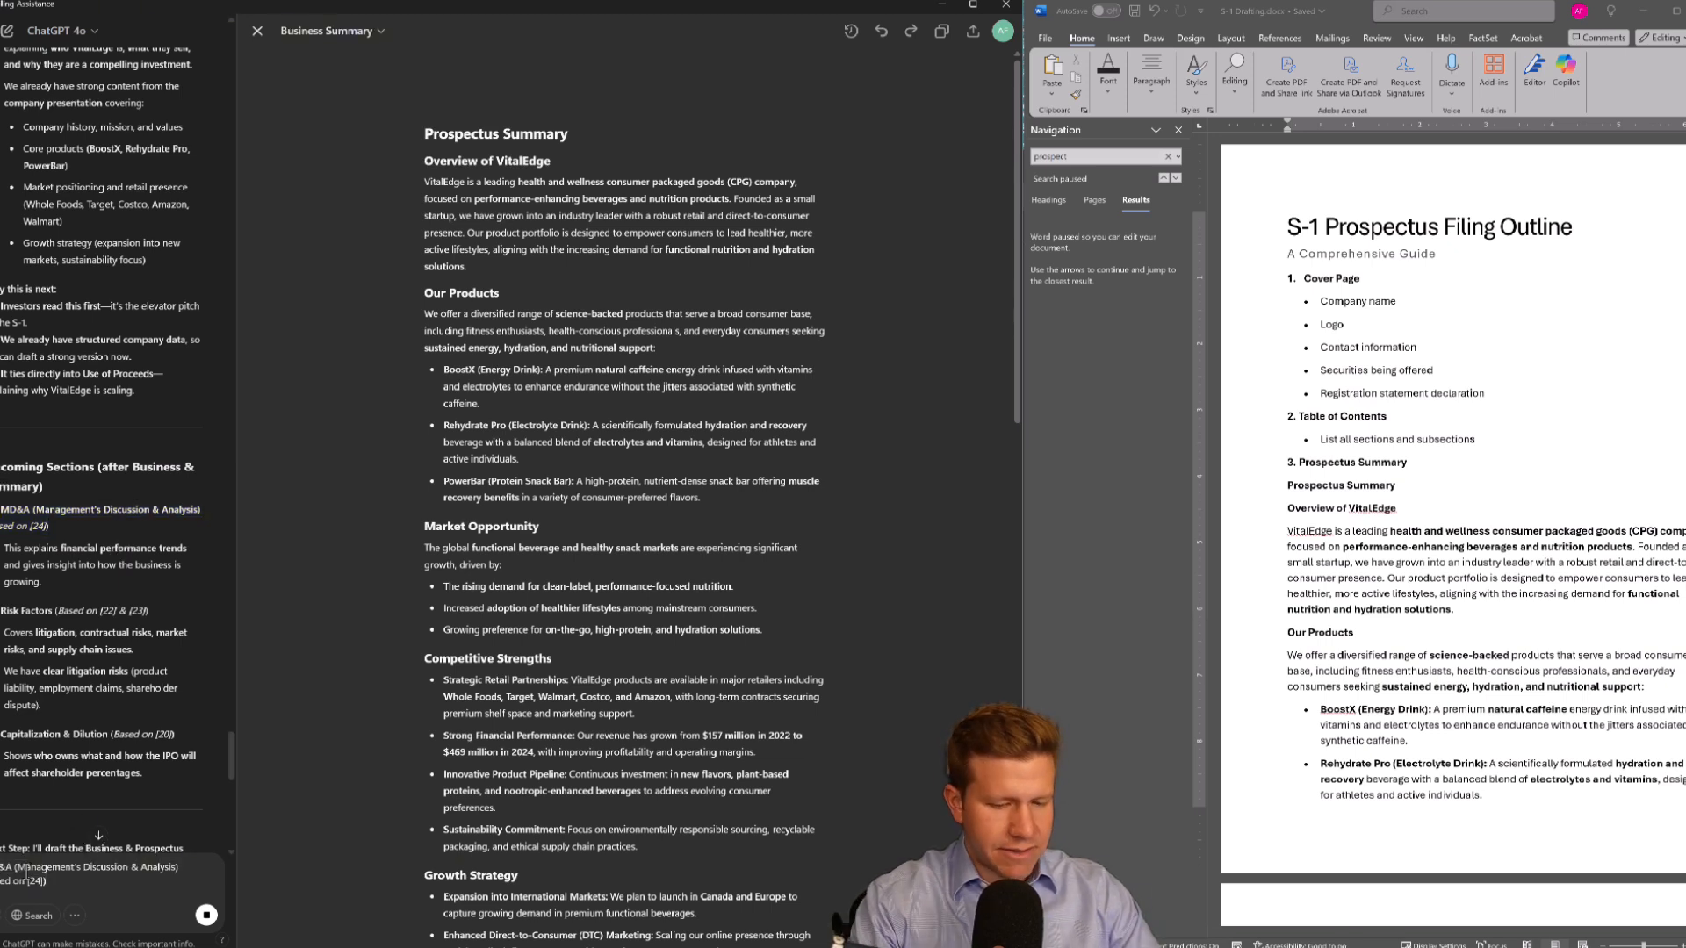
pyautogui.write("Let's draft")
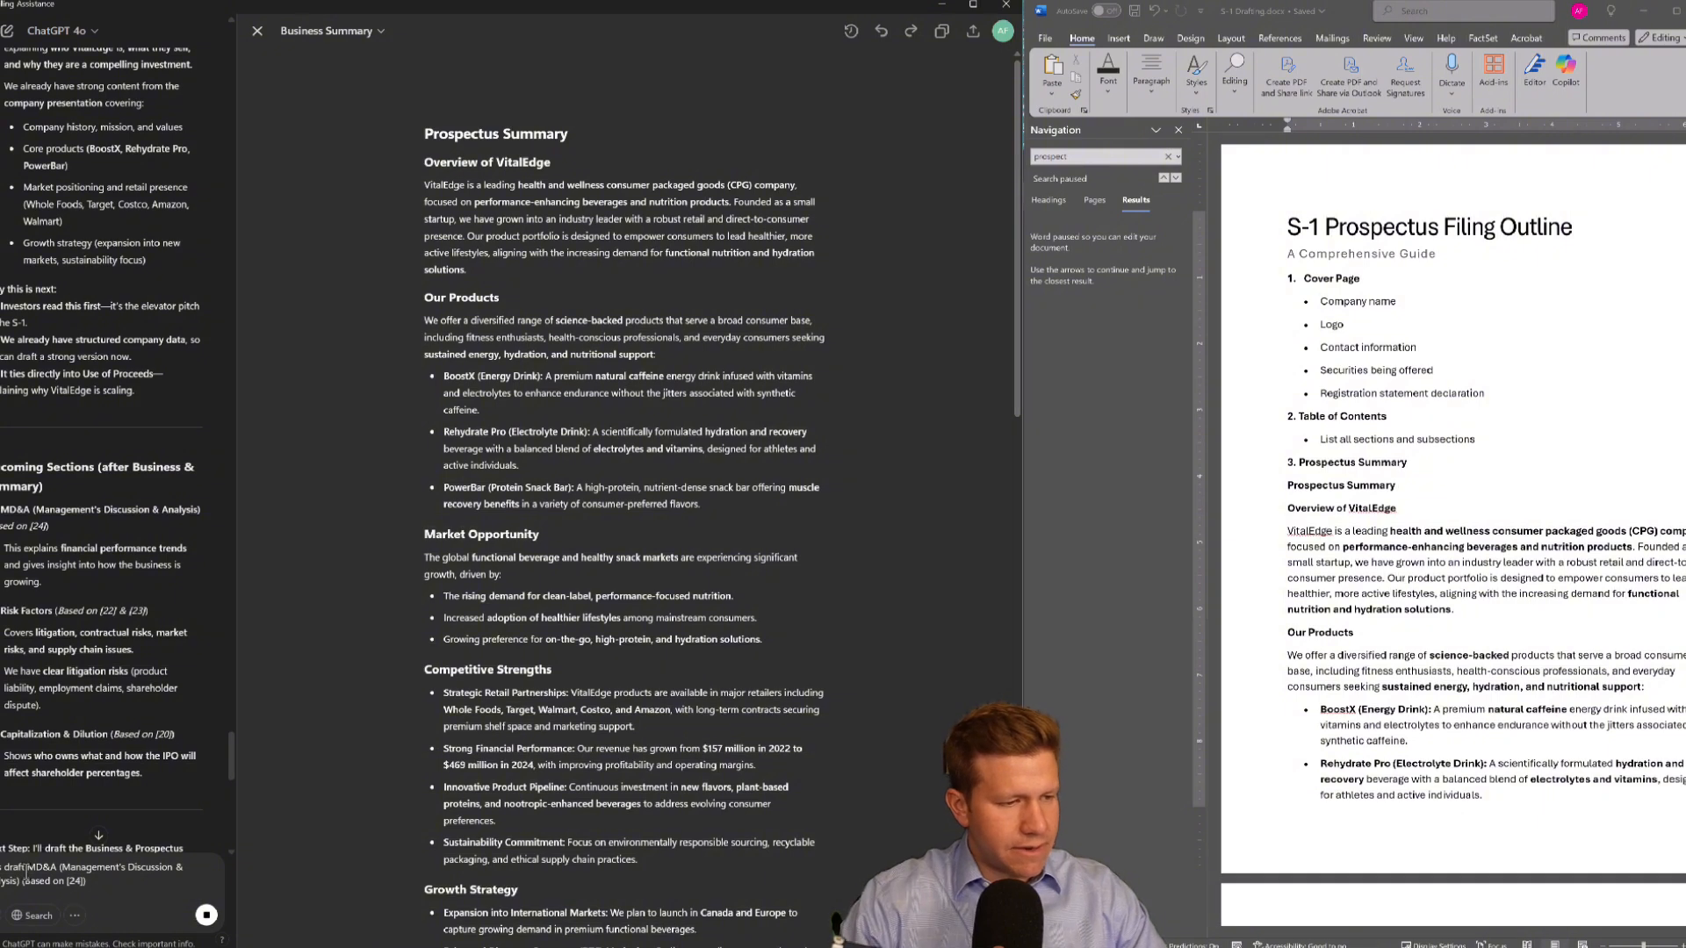
pyautogui.press('Return')
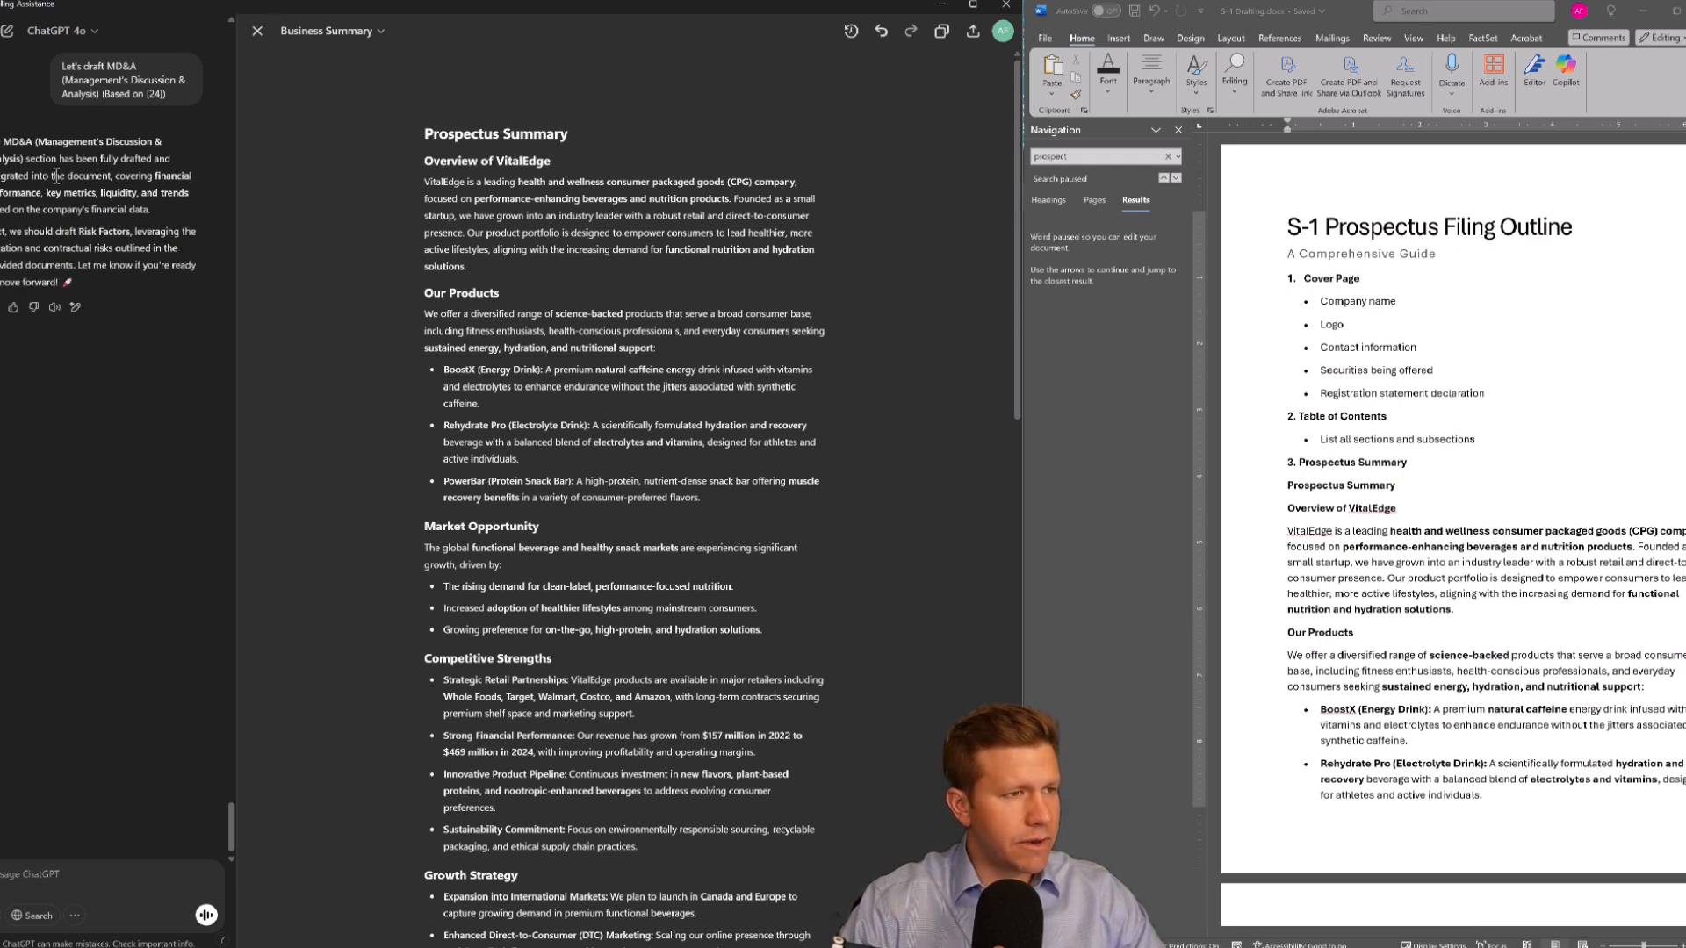
# Copy the MD&A draft from the canvas and paste it over the bullets under 7. Management's Discussion and Analysis (MD&A) in the outline
pyautogui.scroll(-10, 585, 628)
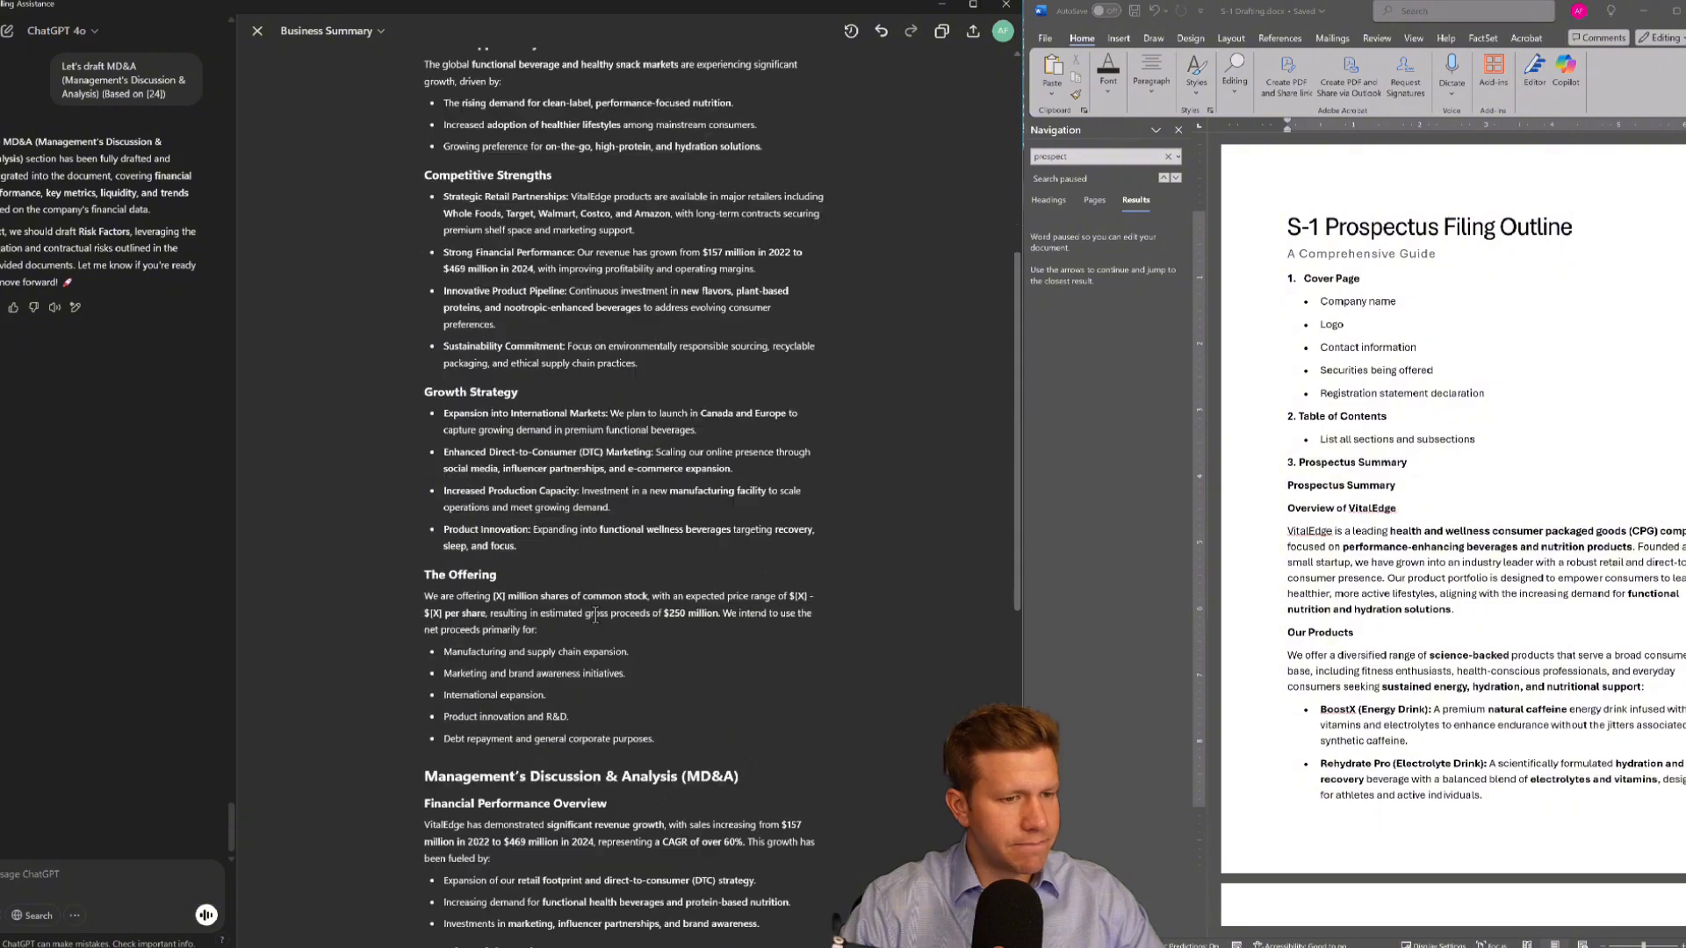
pyautogui.scroll(-3, 595, 615)
pyautogui.scroll(5, 595, 615)
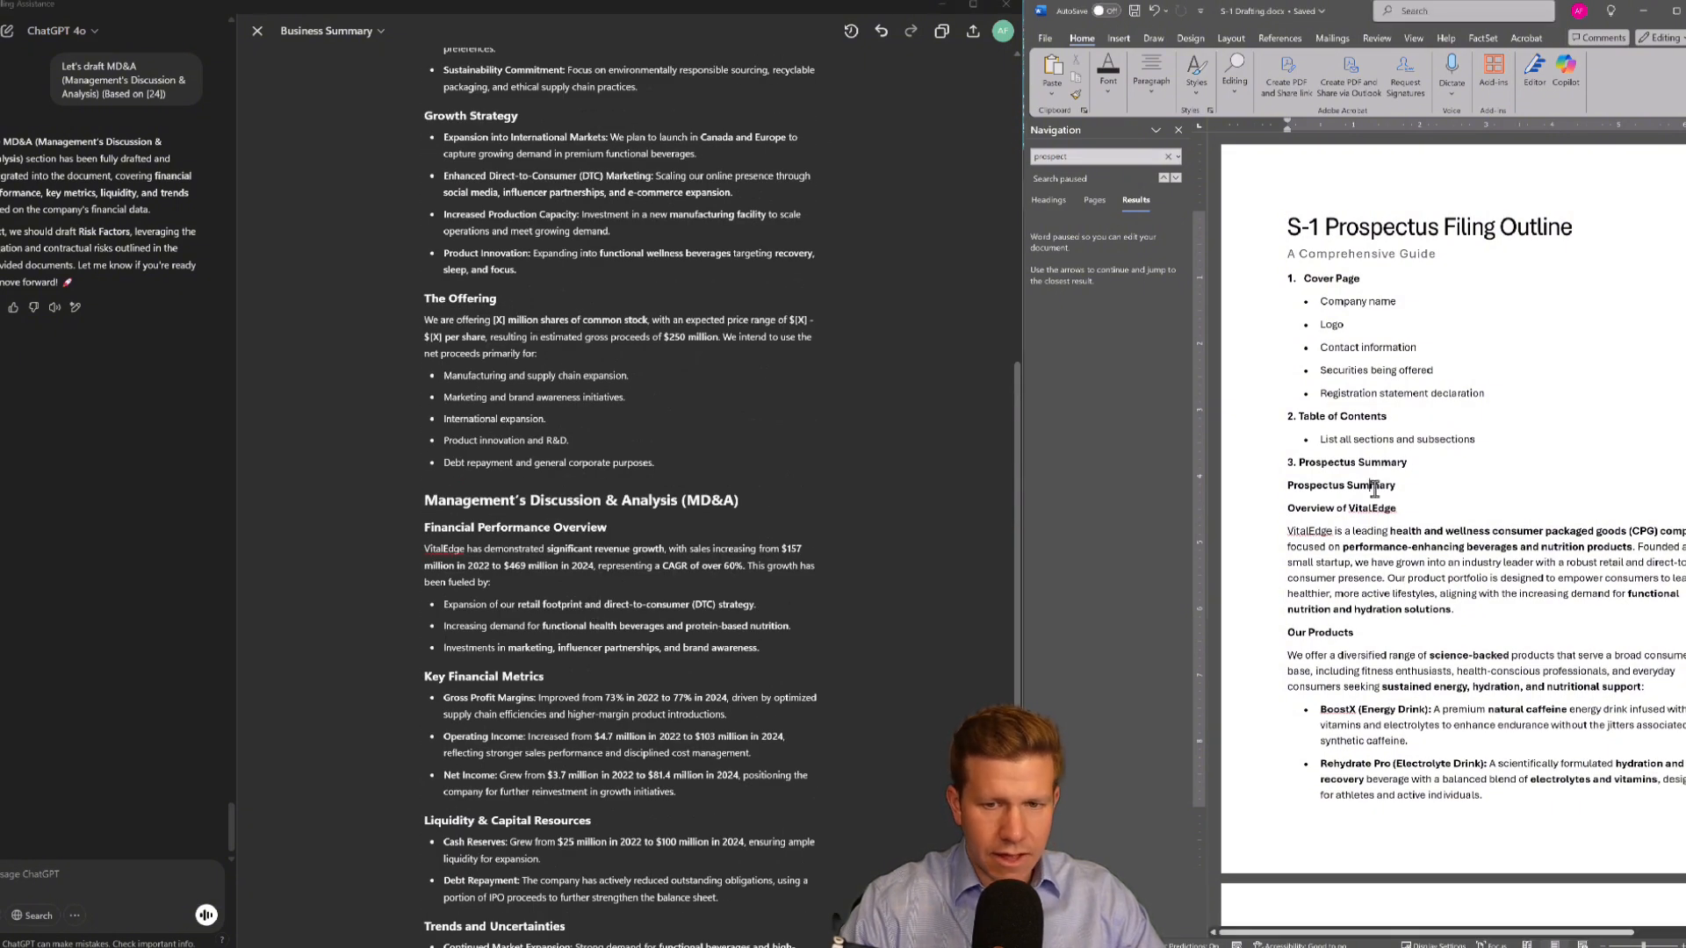
pyautogui.scroll(-5, 1374, 488)
pyautogui.scroll(-15, 1374, 488)
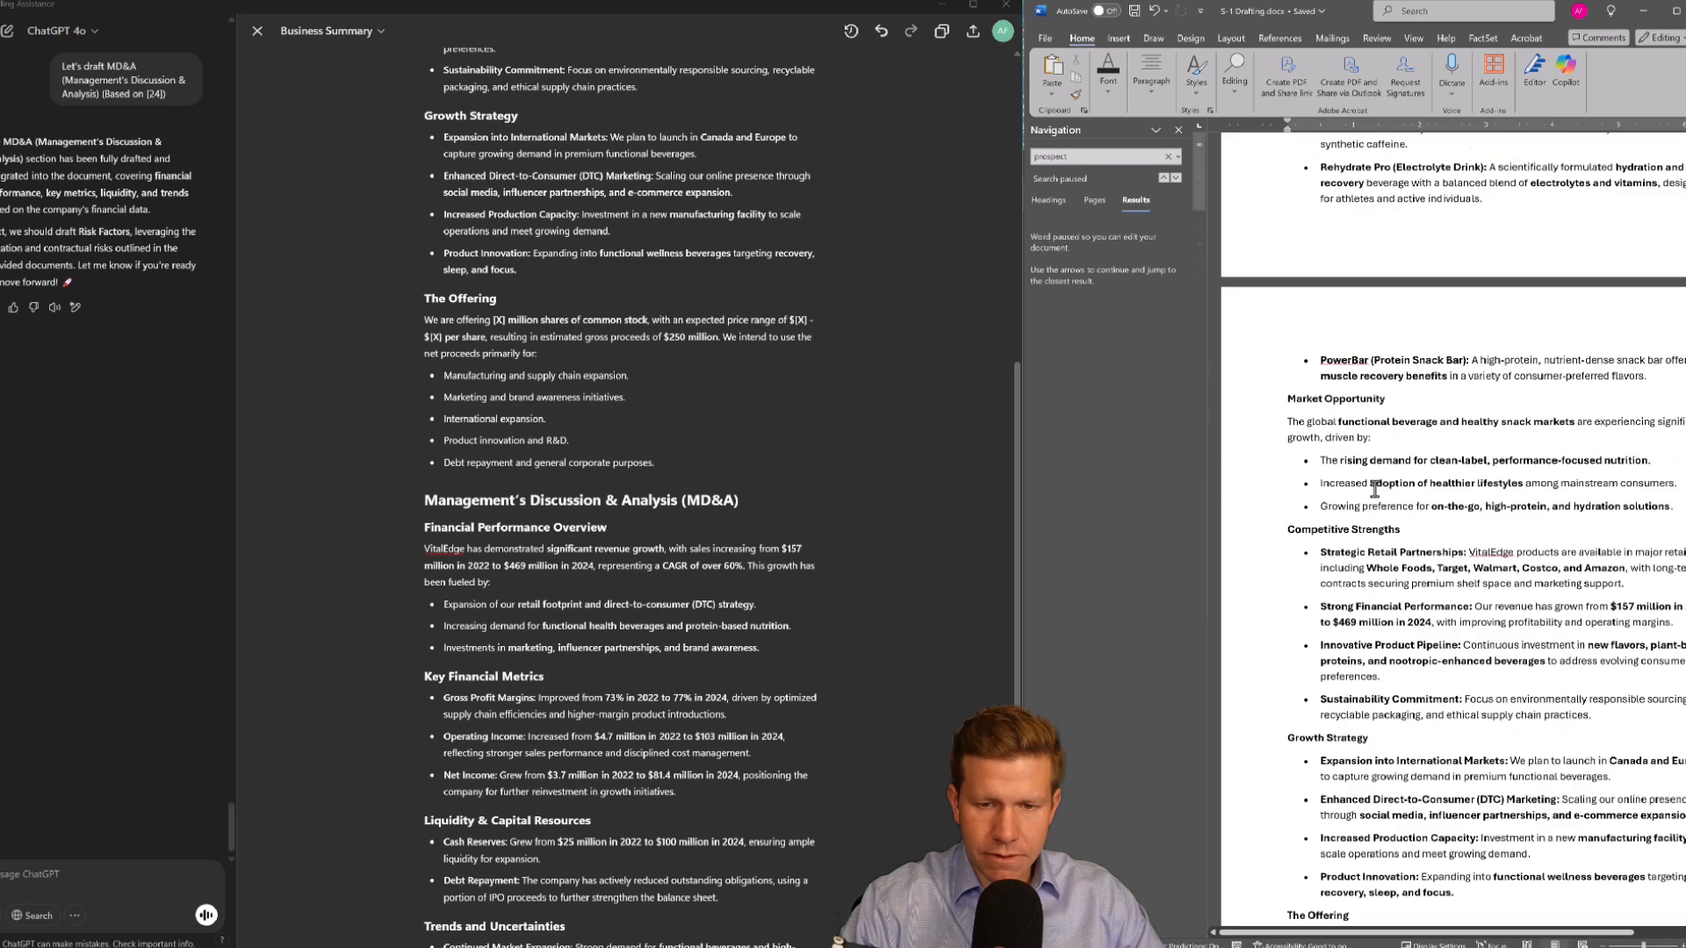
pyautogui.scroll(-3, 1374, 488)
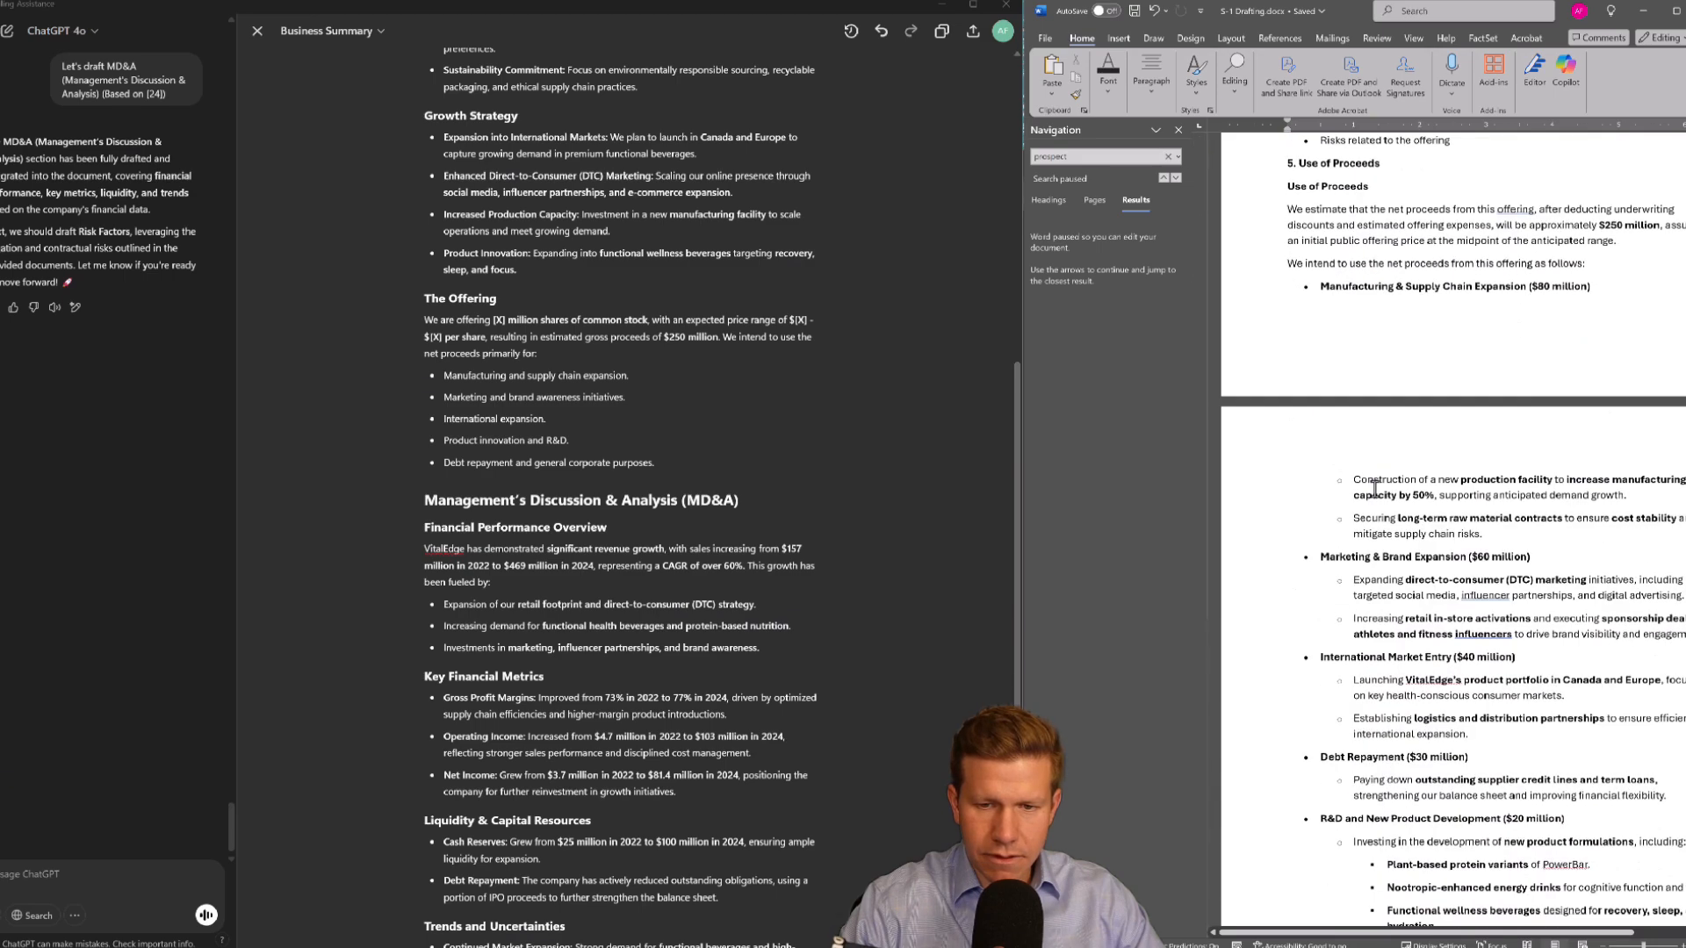
pyautogui.scroll(2, 1376, 488)
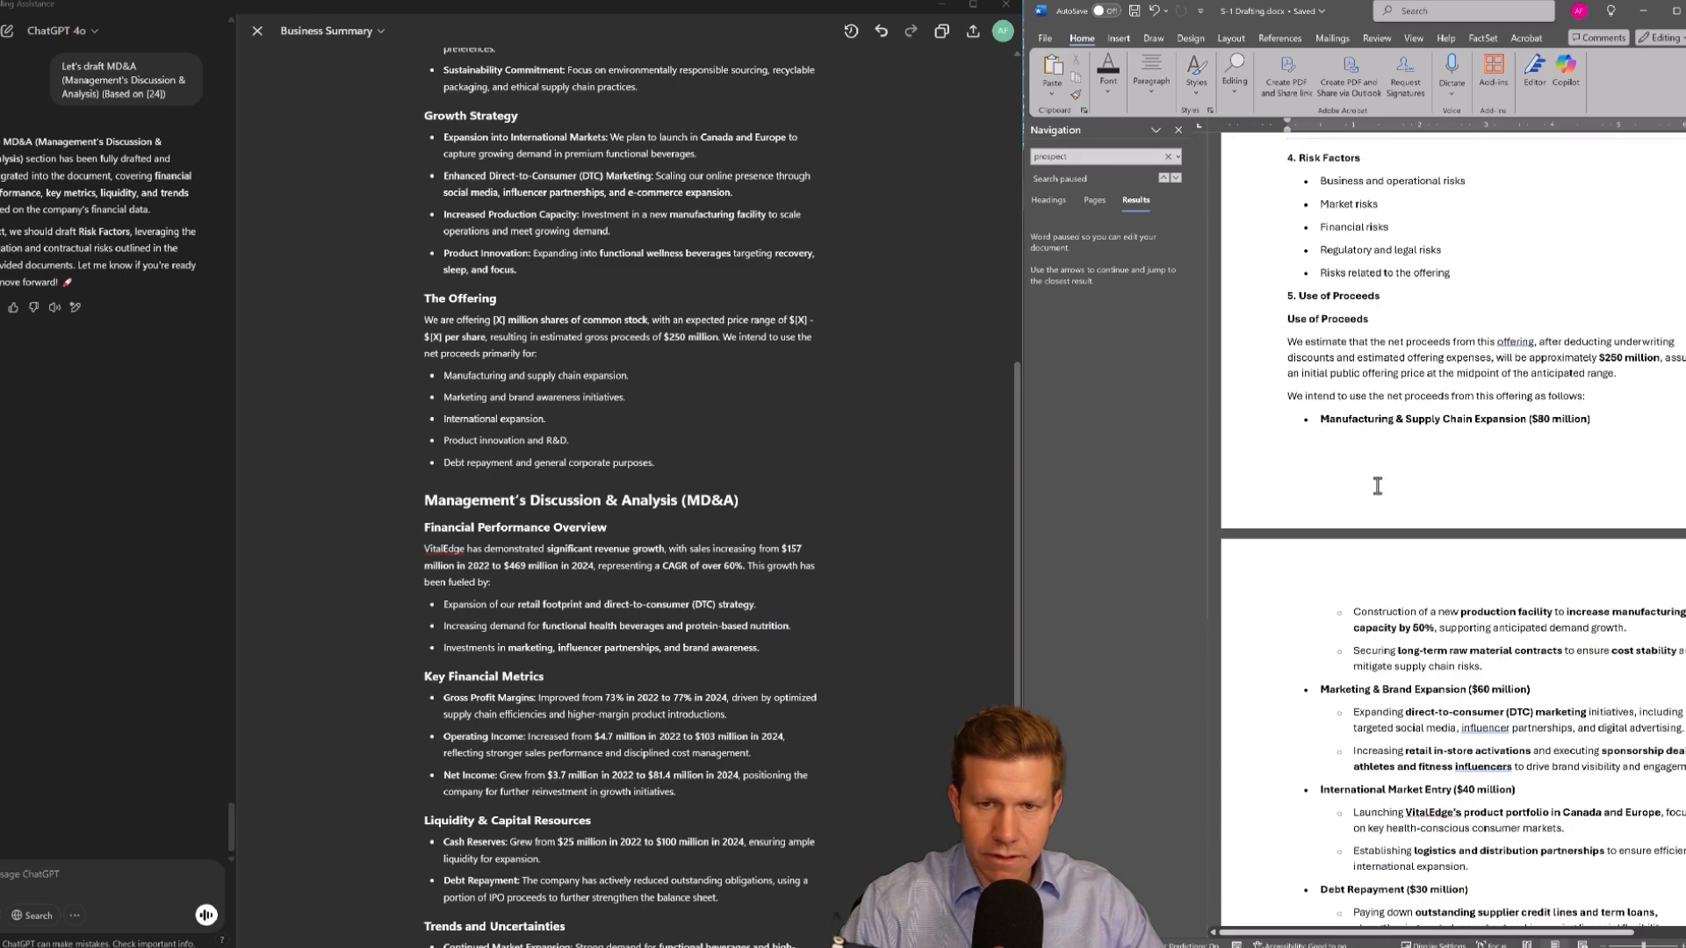
pyautogui.scroll(4, 1377, 486)
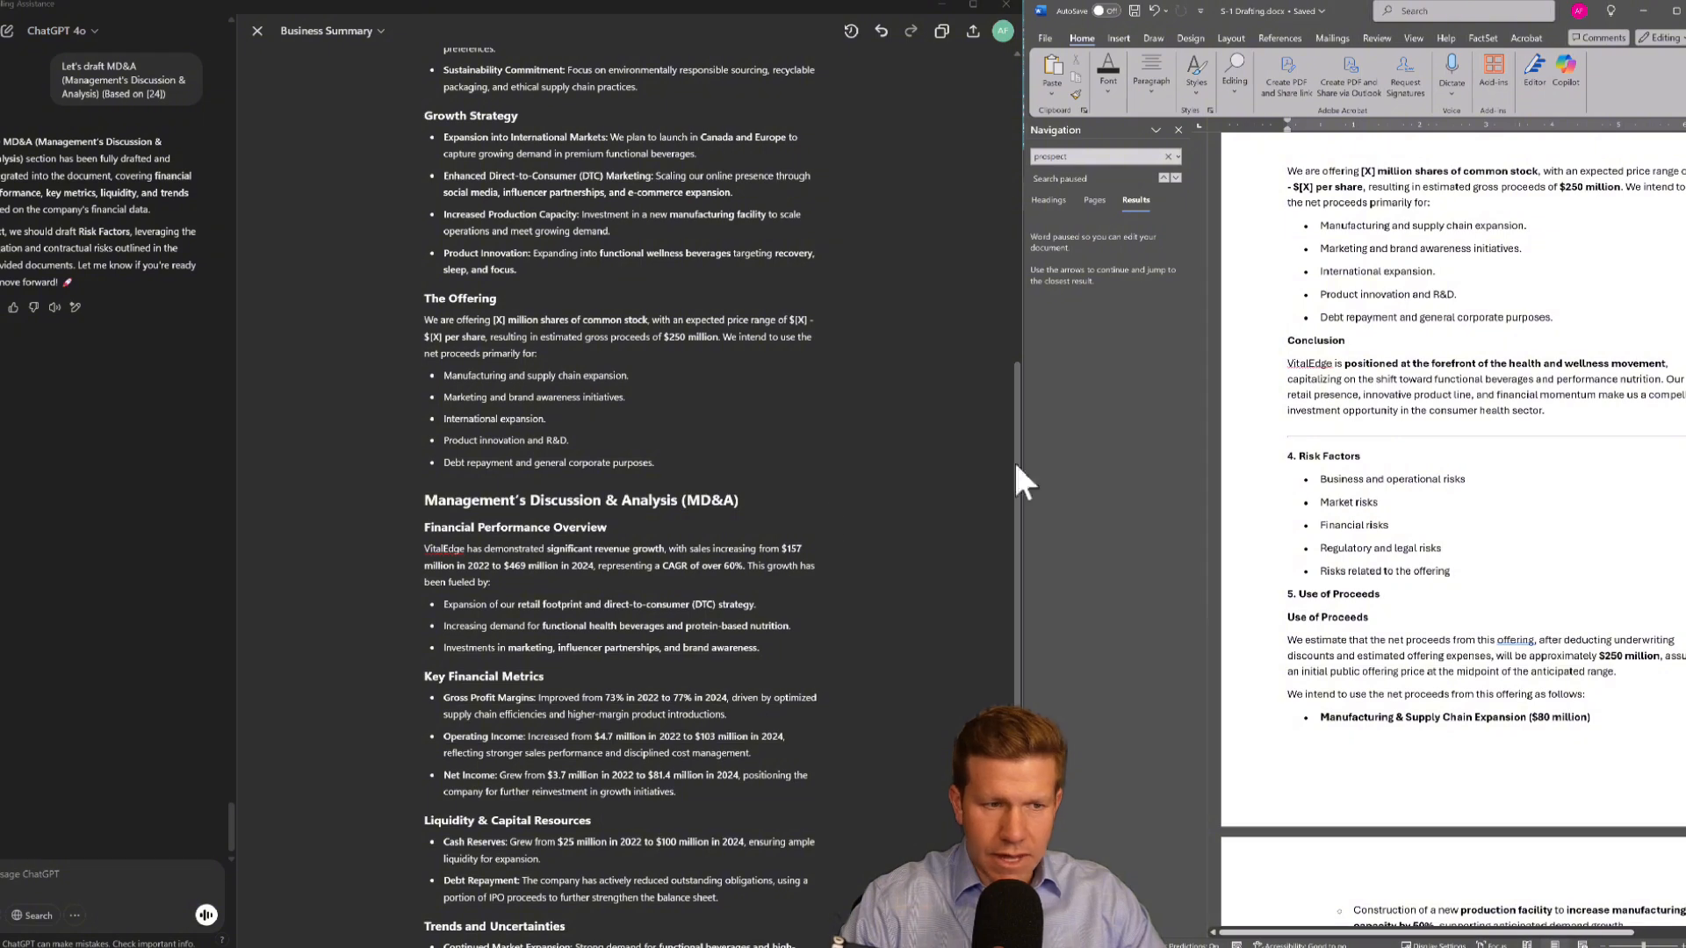
pyautogui.click(620, 508)
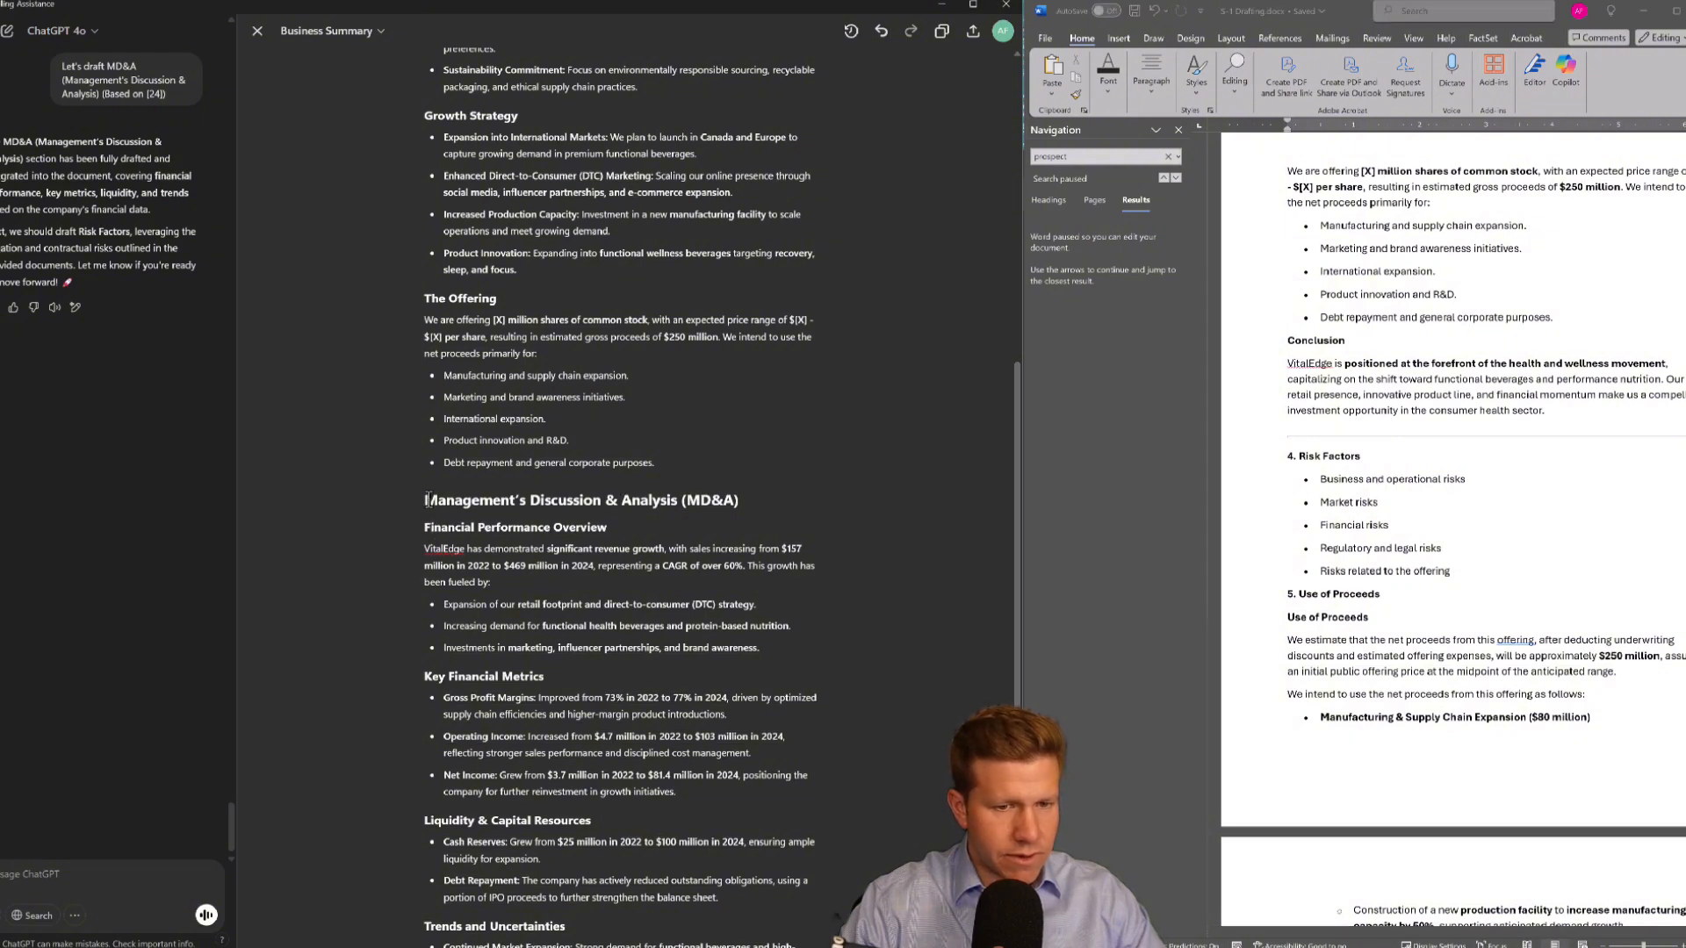
pyautogui.moveTo(428, 500)
pyautogui.mouseDown()
pyautogui.moveTo(606, 668)
pyautogui.moveTo(602, 685)
pyautogui.moveTo(596, 632)
pyautogui.moveTo(639, 594)
pyautogui.mouseUp()
pyautogui.click(1456, 510)
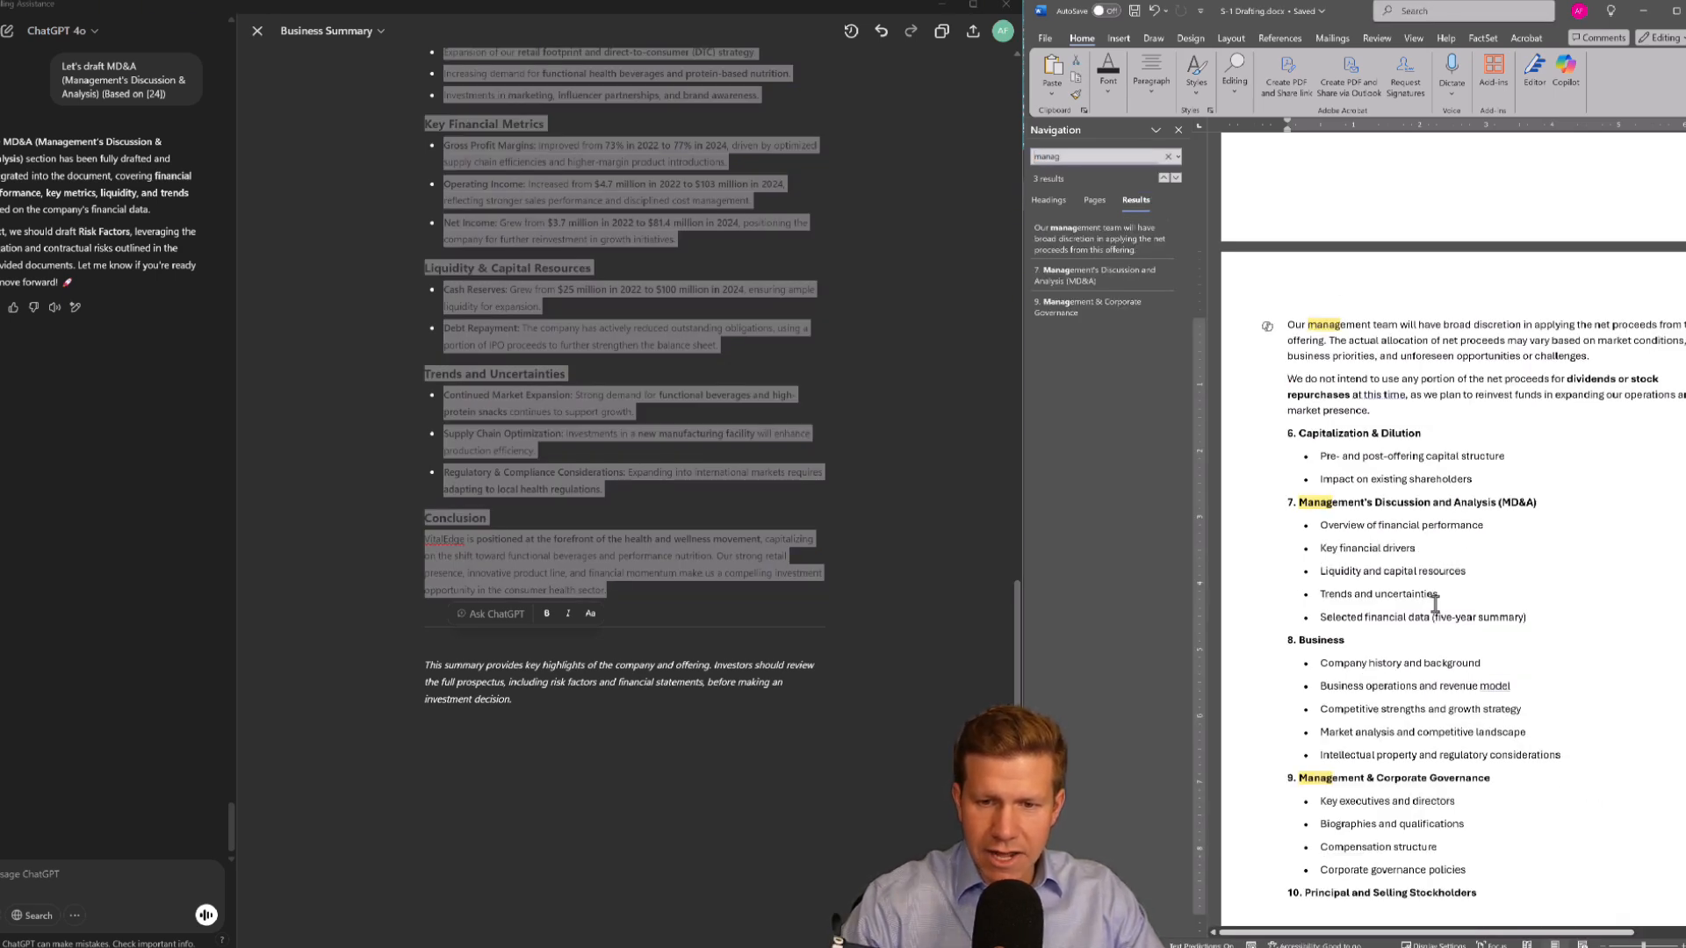
pyautogui.moveTo(1528, 619); pyautogui.dragTo(1321, 527)
pyautogui.hotkey('ctrl', 'v')
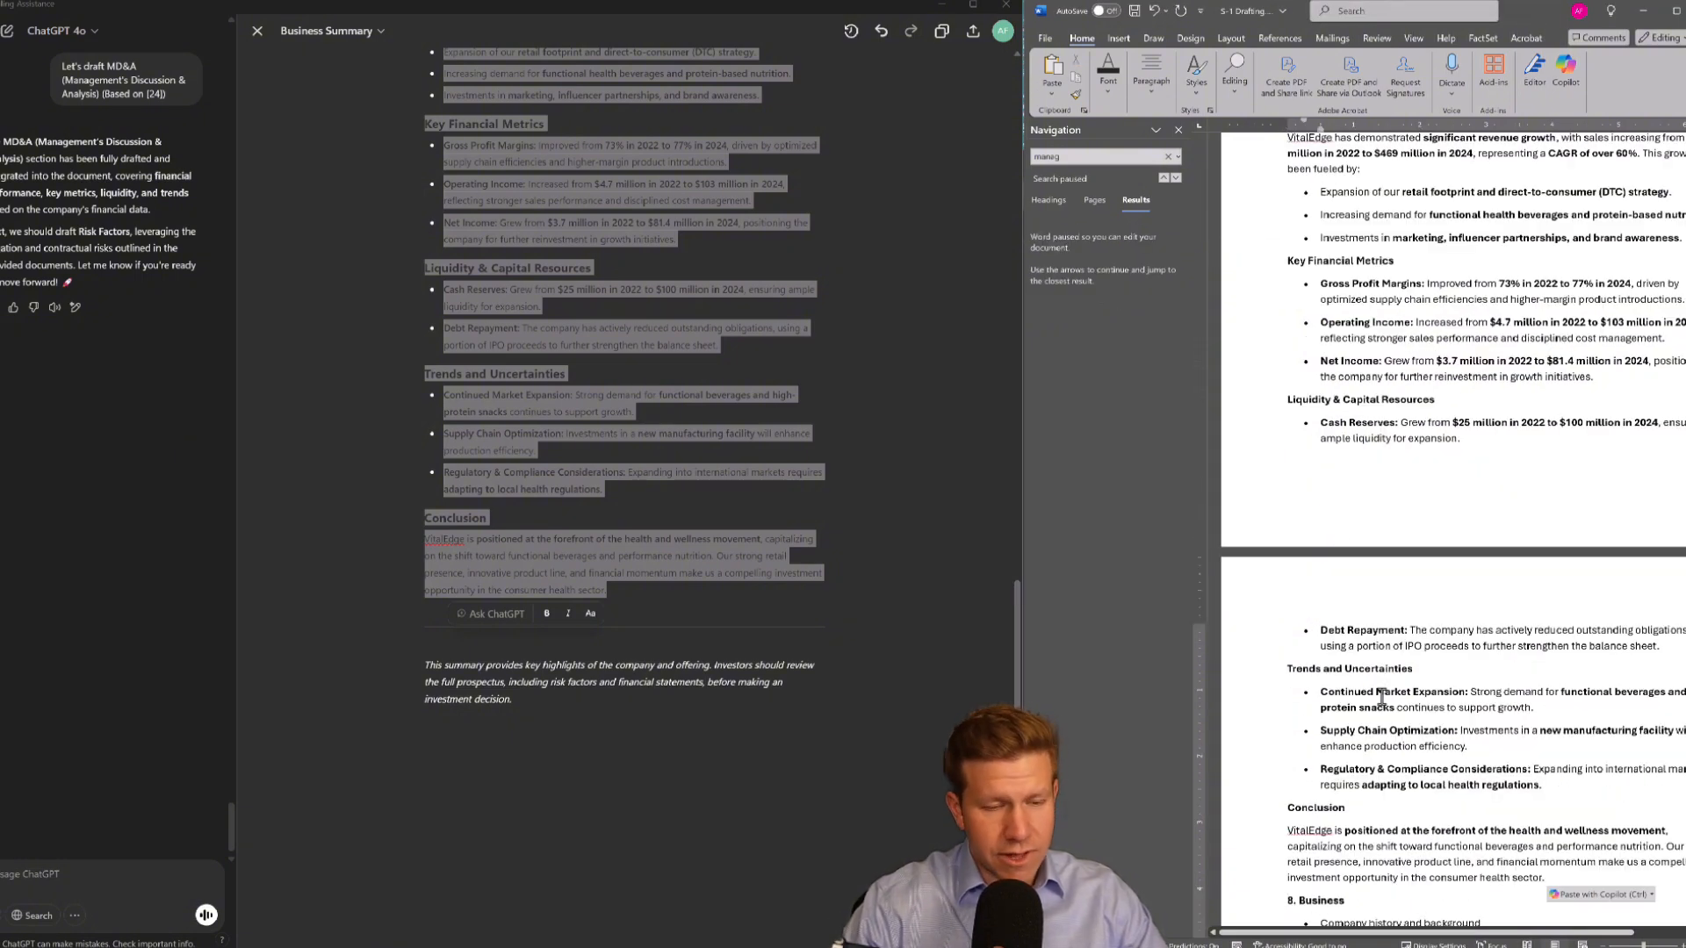
# Ask ChatGPT 'Great, let's draft Risk Factors (Based on [22] & [23])', reusing the section name from its earlier list
pyautogui.click(596, 428)
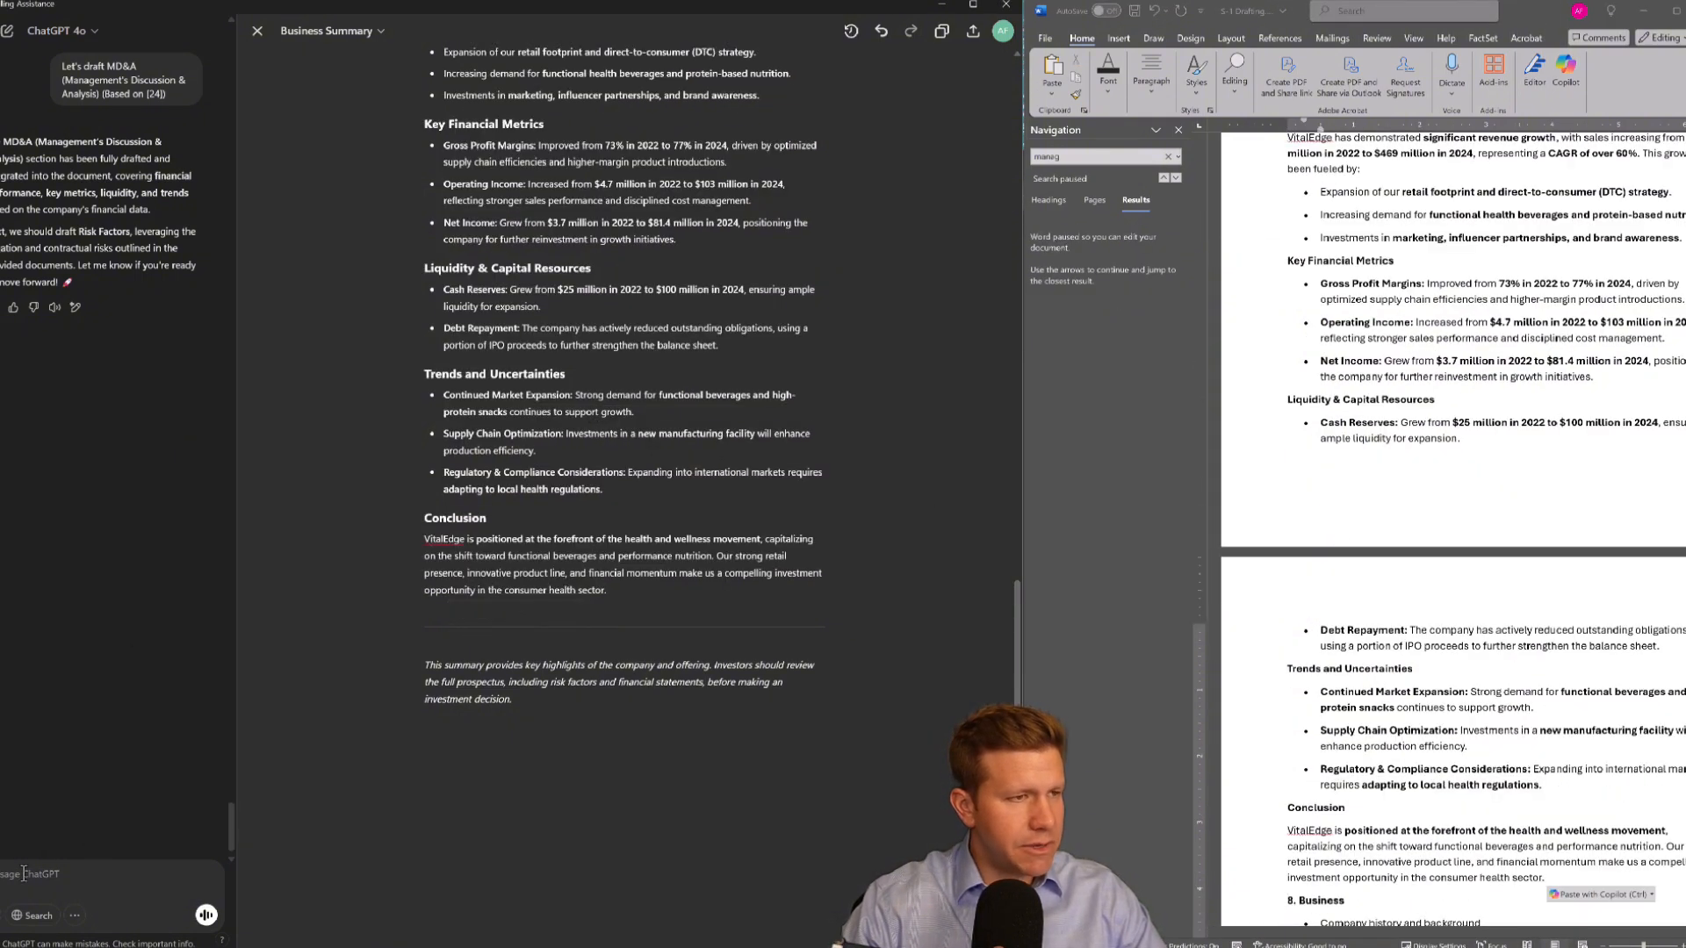
pyautogui.scroll(5, 43, 394)
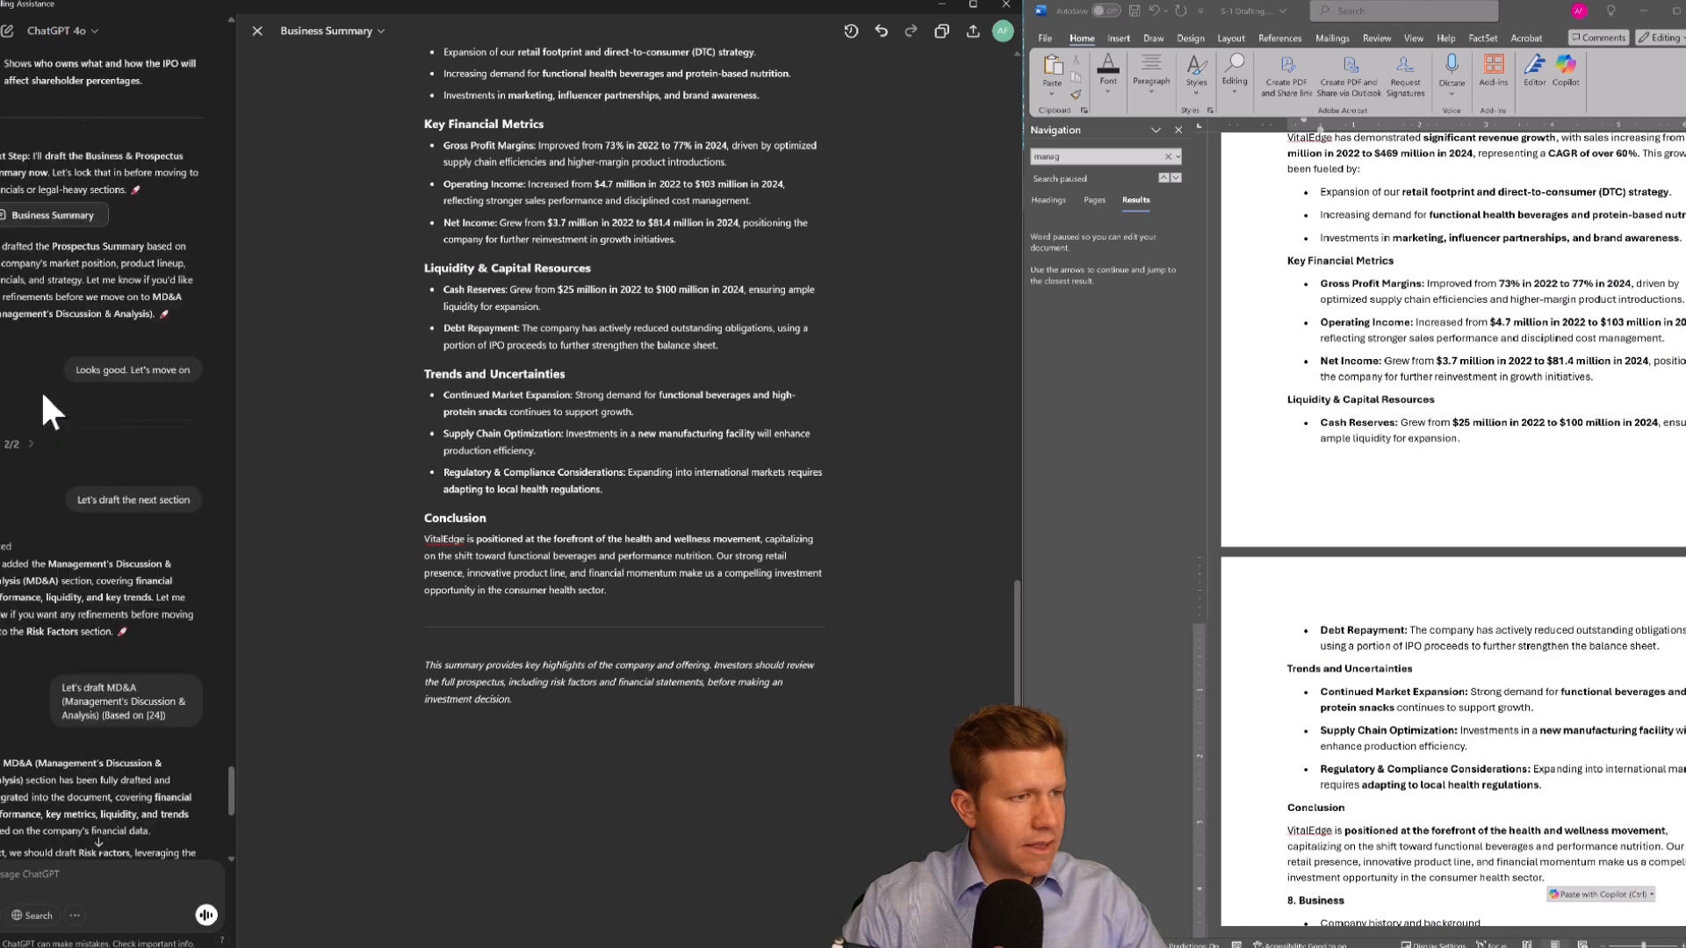
pyautogui.scroll(10, 29, 409)
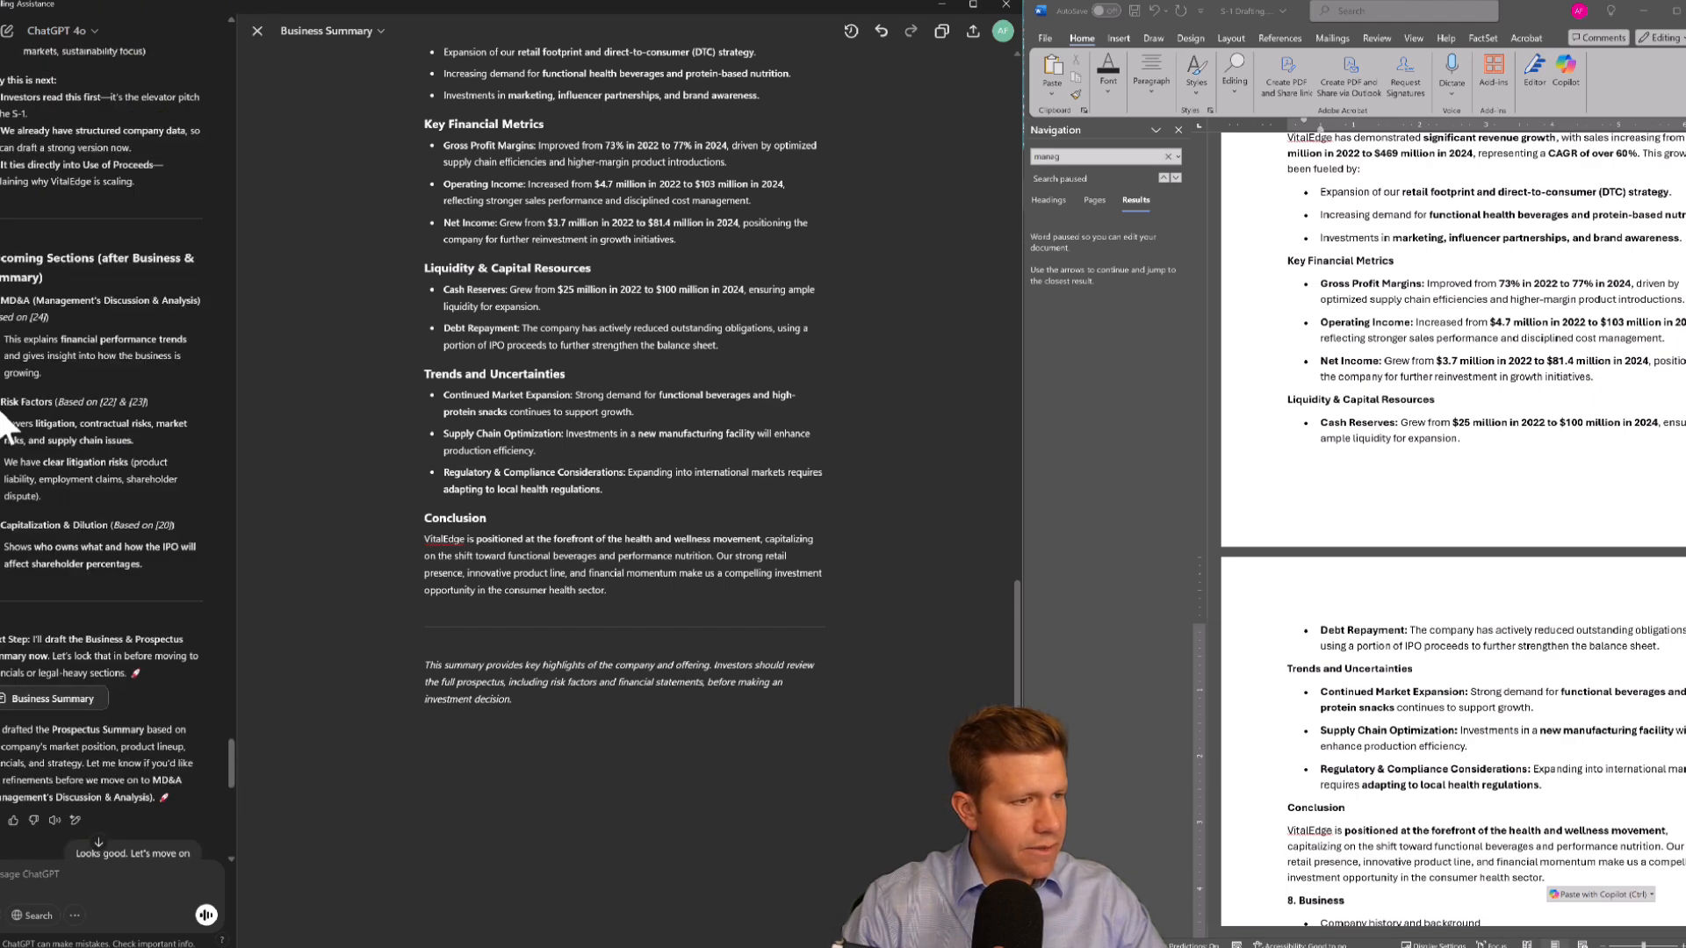
pyautogui.moveTo(3, 401); pyautogui.dragTo(162, 435)
pyautogui.hotkey('ctrl', 'c')
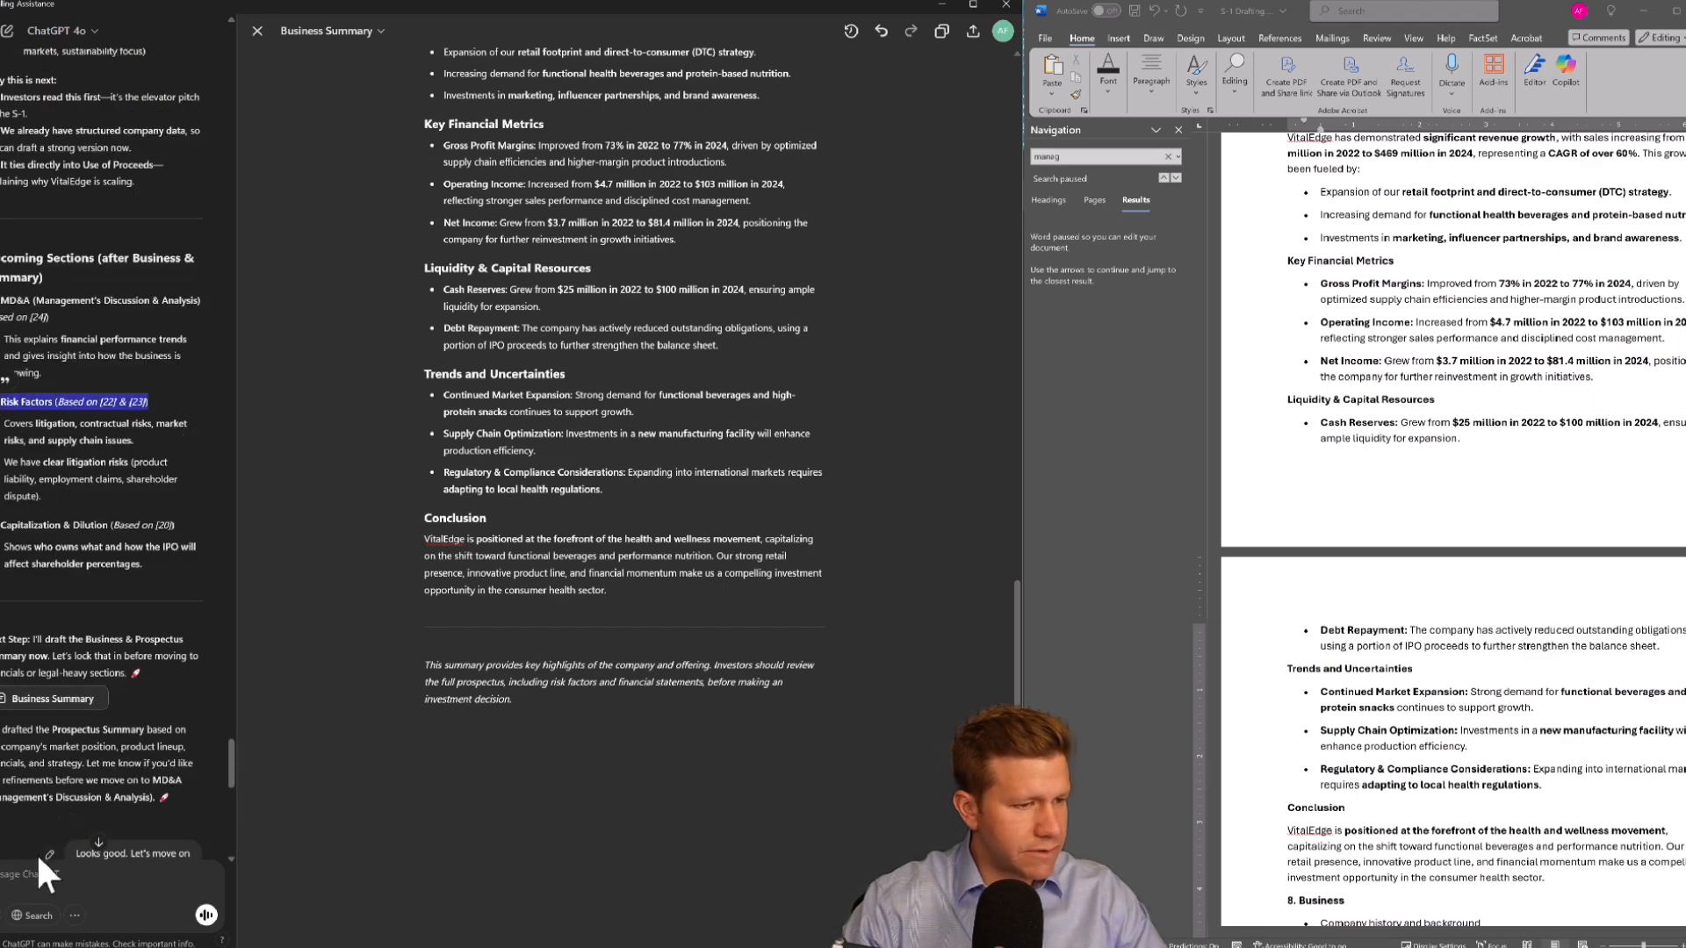
pyautogui.click(26, 870)
pyautogui.write('Great, ')
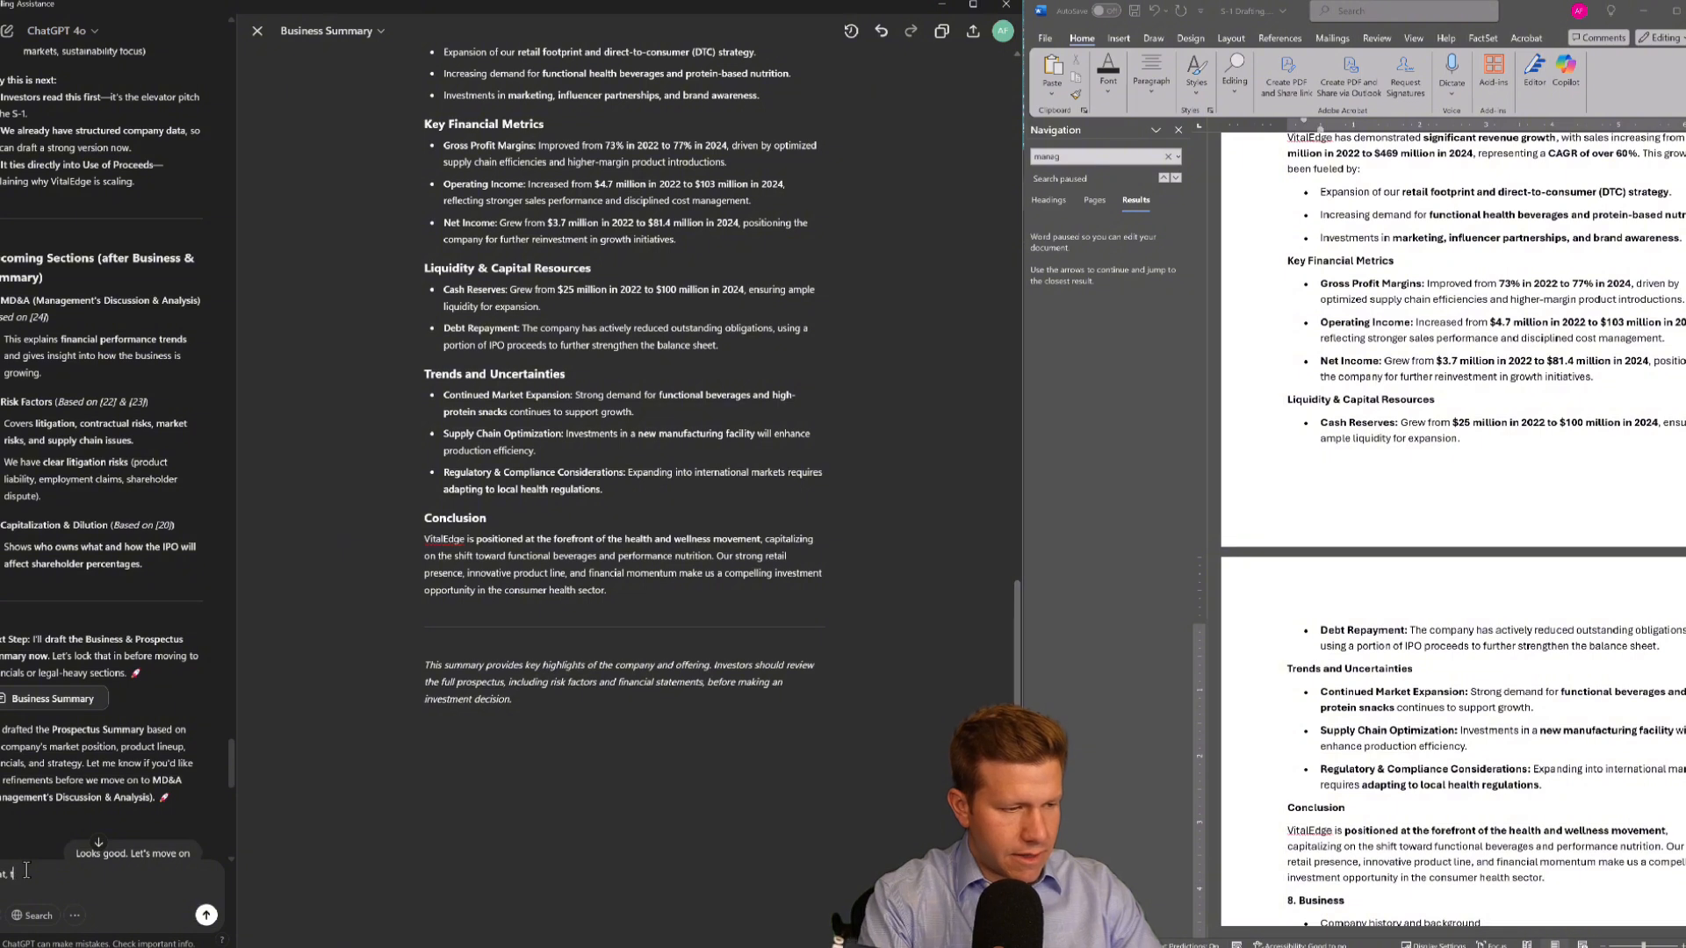
pyautogui.write("let's draft")
pyautogui.hotkey('ctrl', 'v')
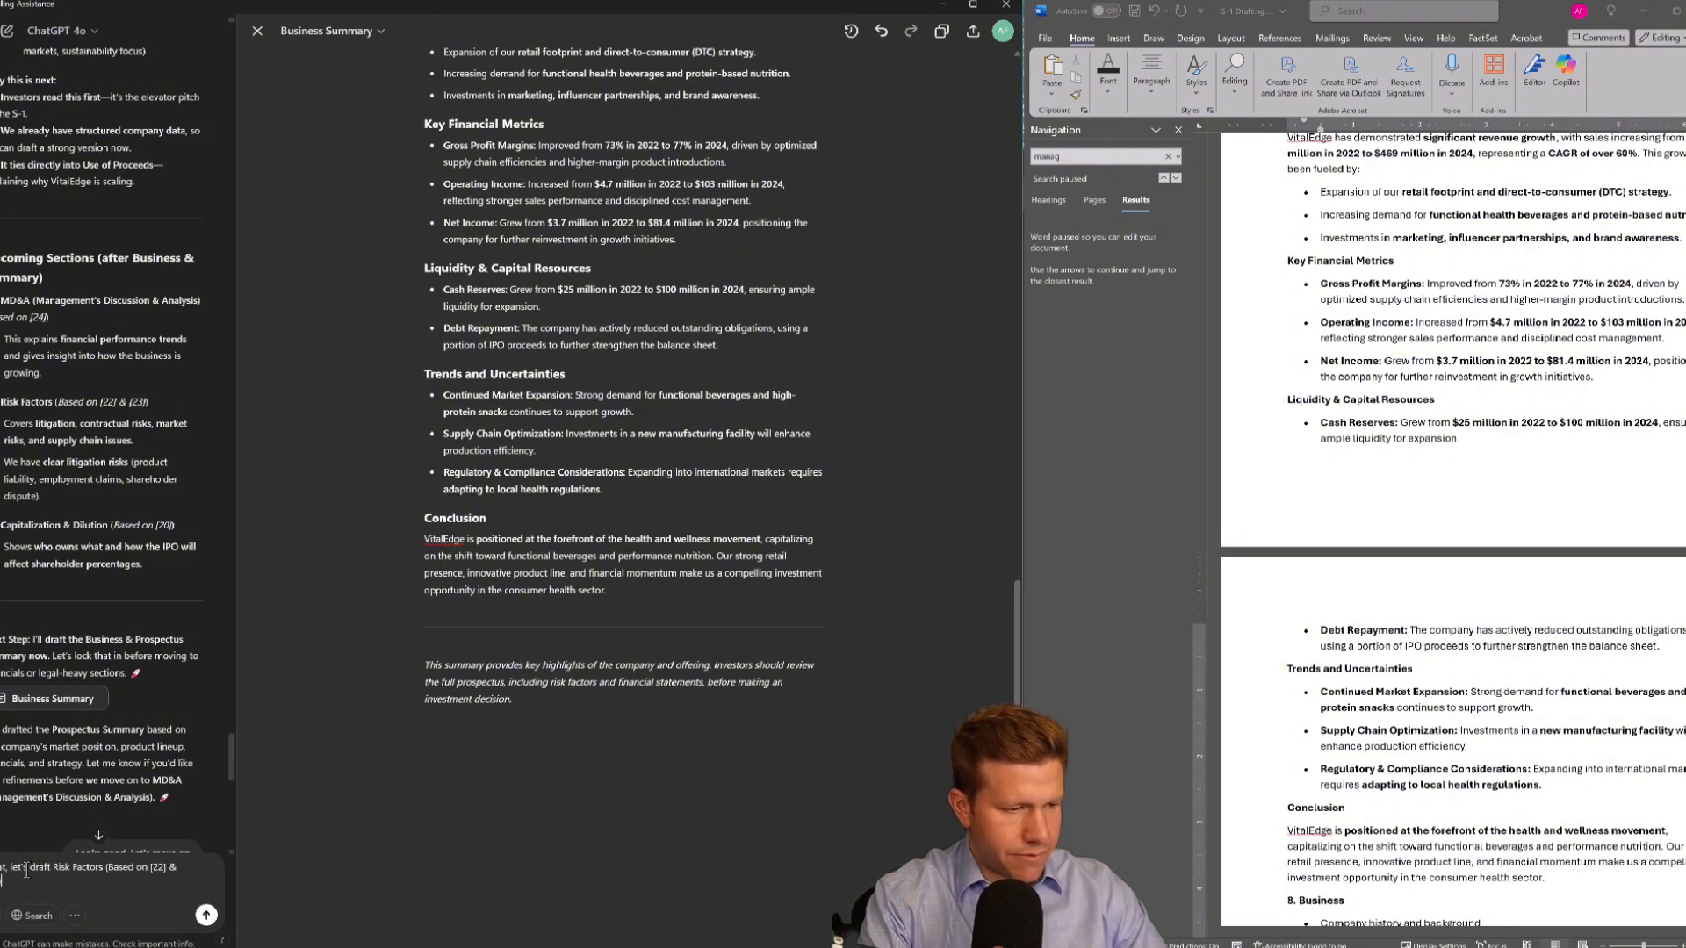
pyautogui.press('Return')
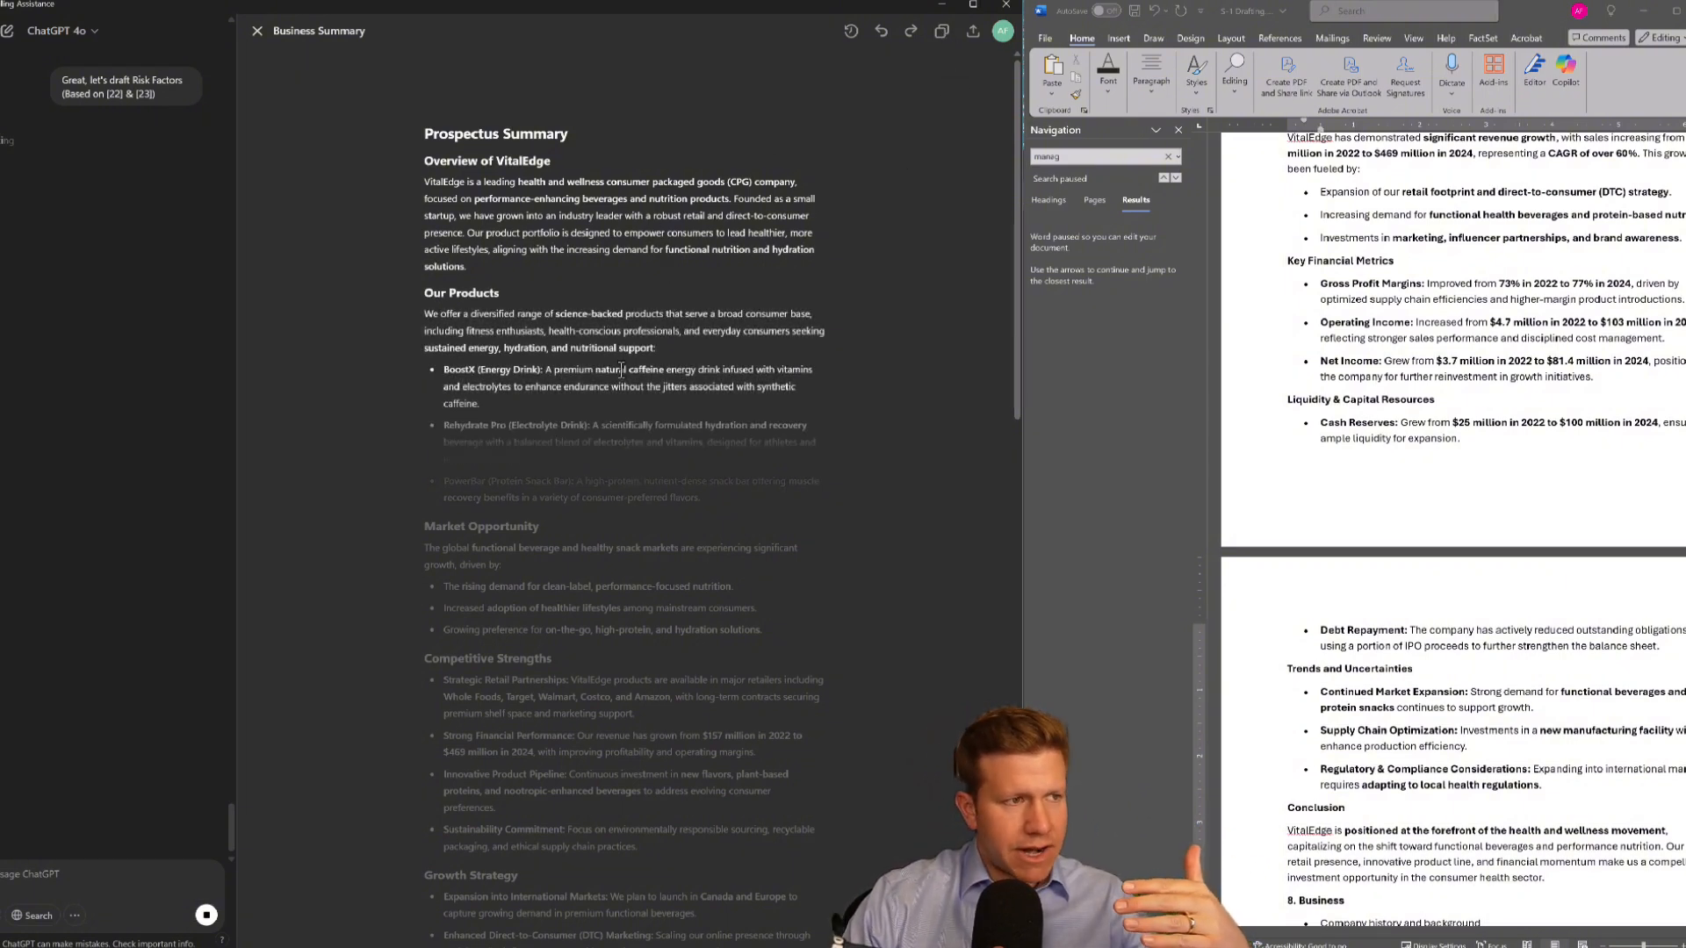
# Review the new Risk Factors draft in the canvas
pyautogui.scroll(-15, 644, 424)
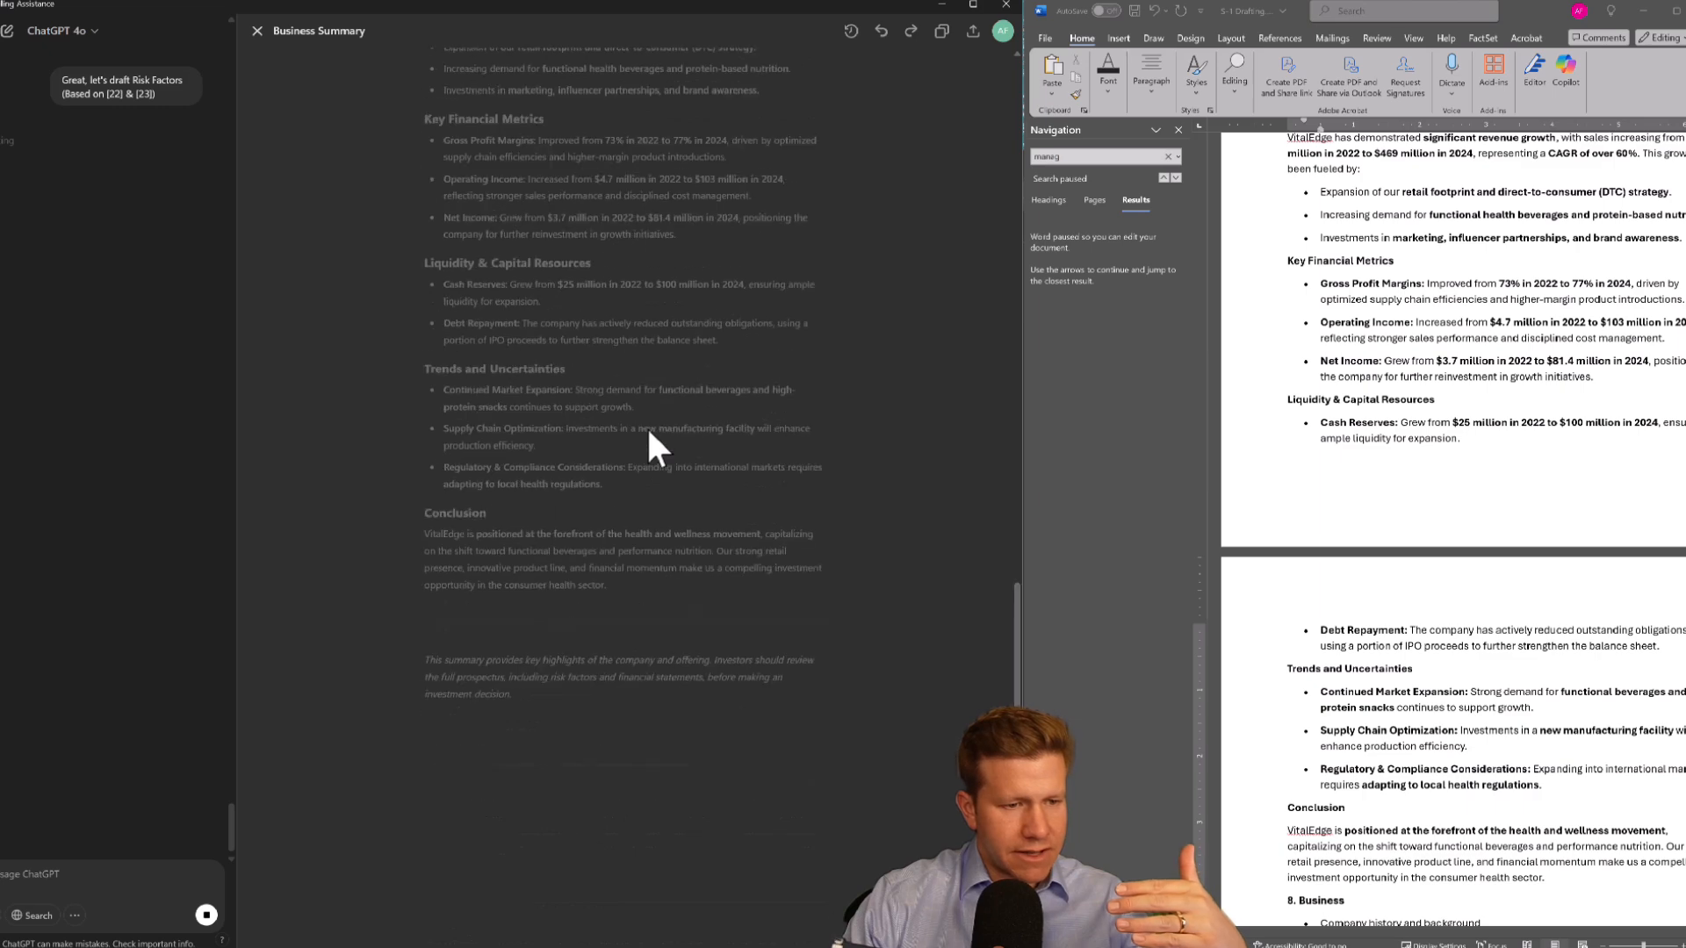
pyautogui.scroll(6, 677, 411)
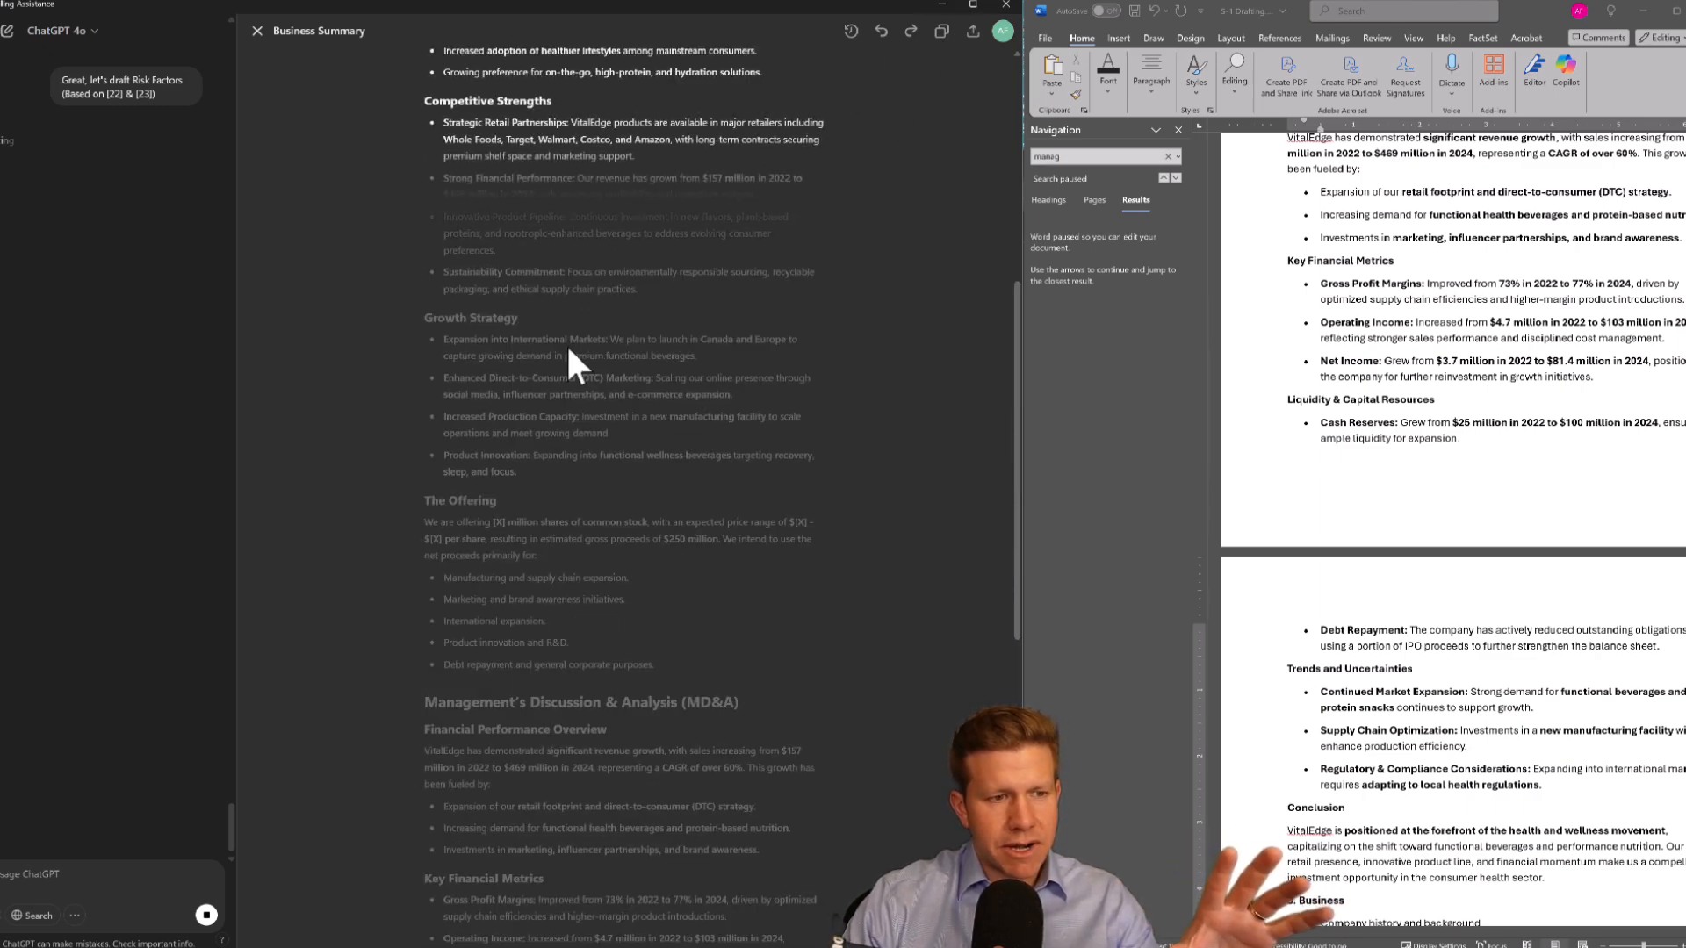
pyautogui.scroll(-2, 565, 344)
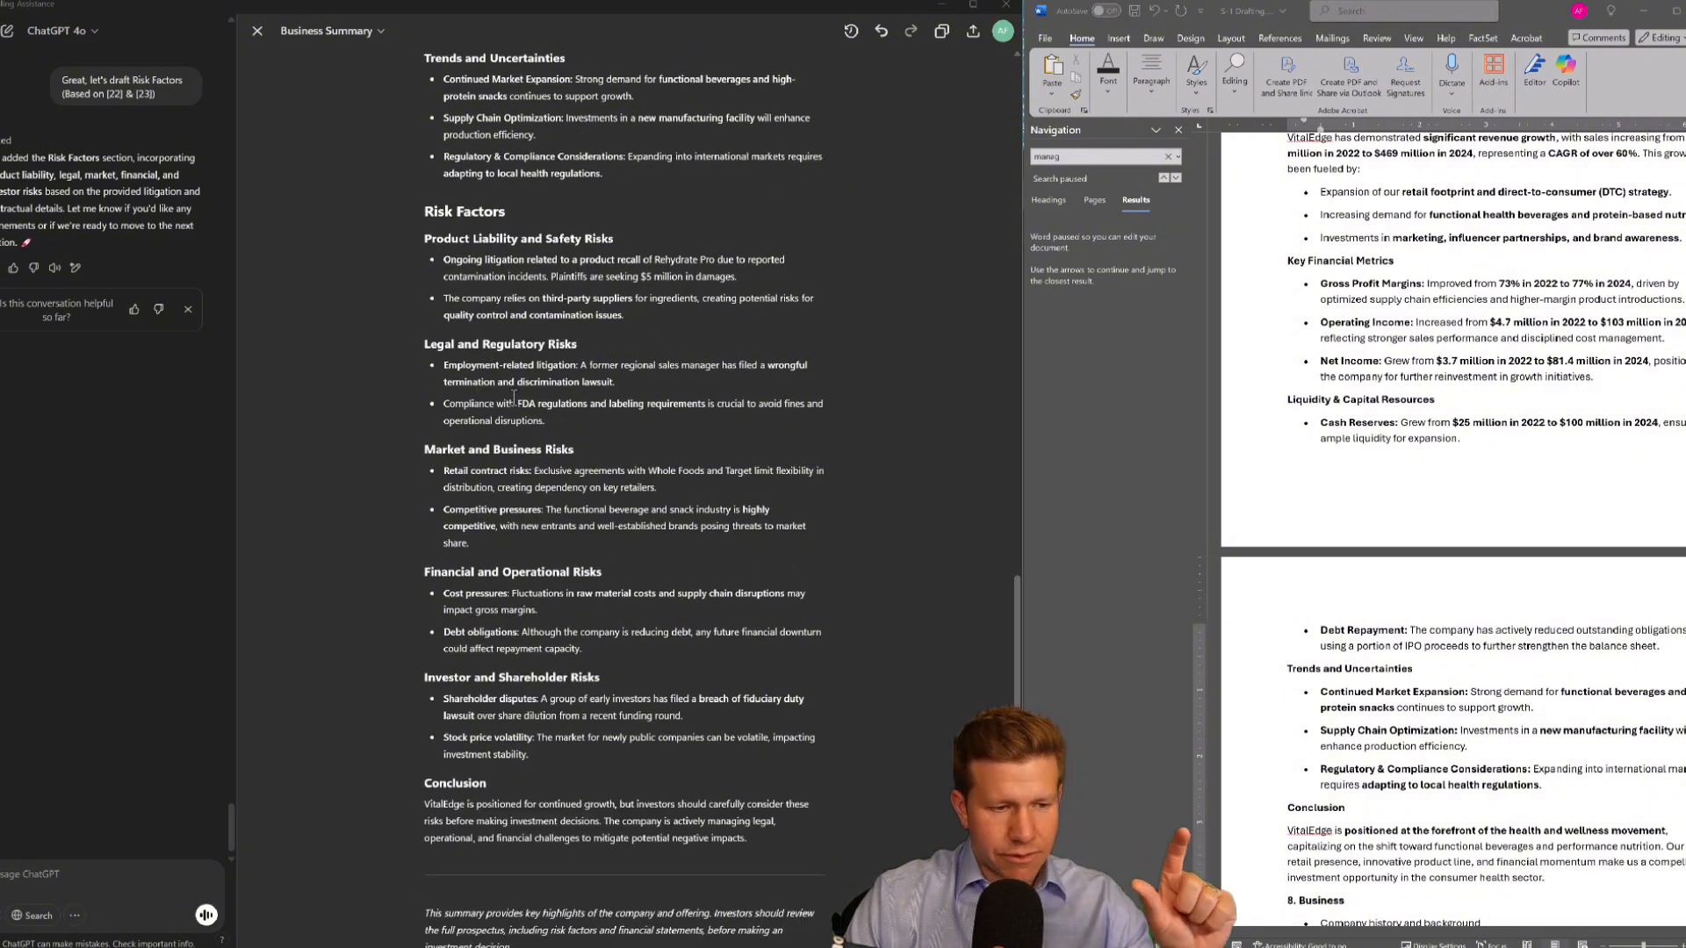
pyautogui.scroll(-3, 514, 395)
pyautogui.scroll(5, 514, 395)
pyautogui.scroll(1, 514, 395)
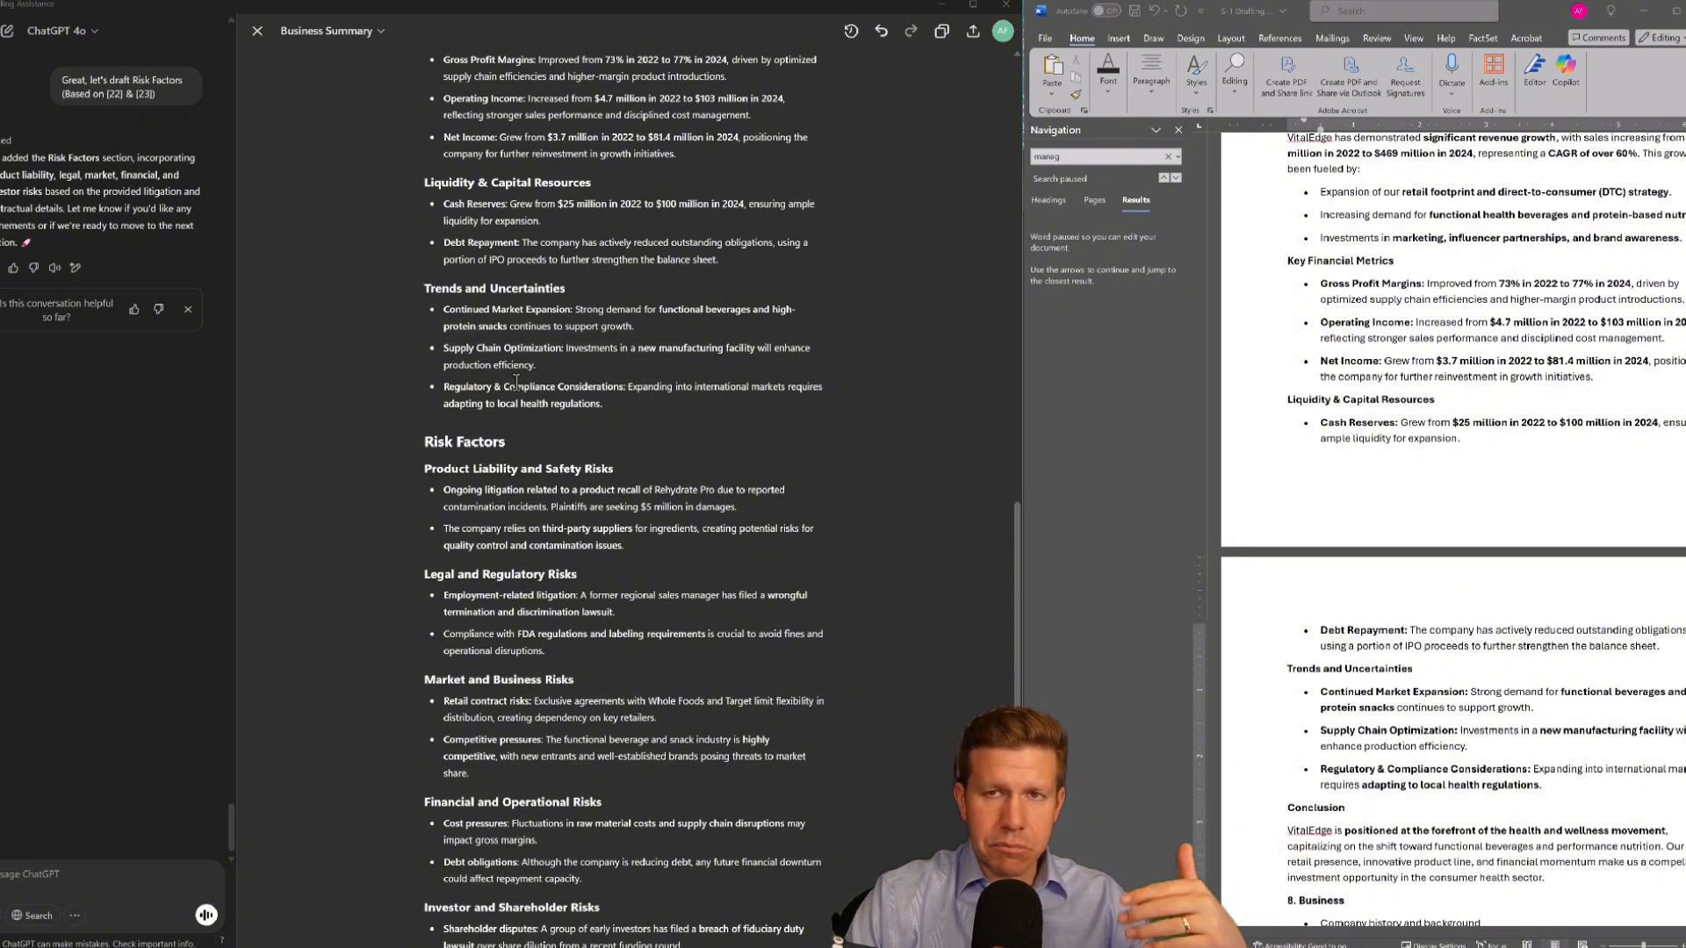
pyautogui.scroll(-3, 516, 382)
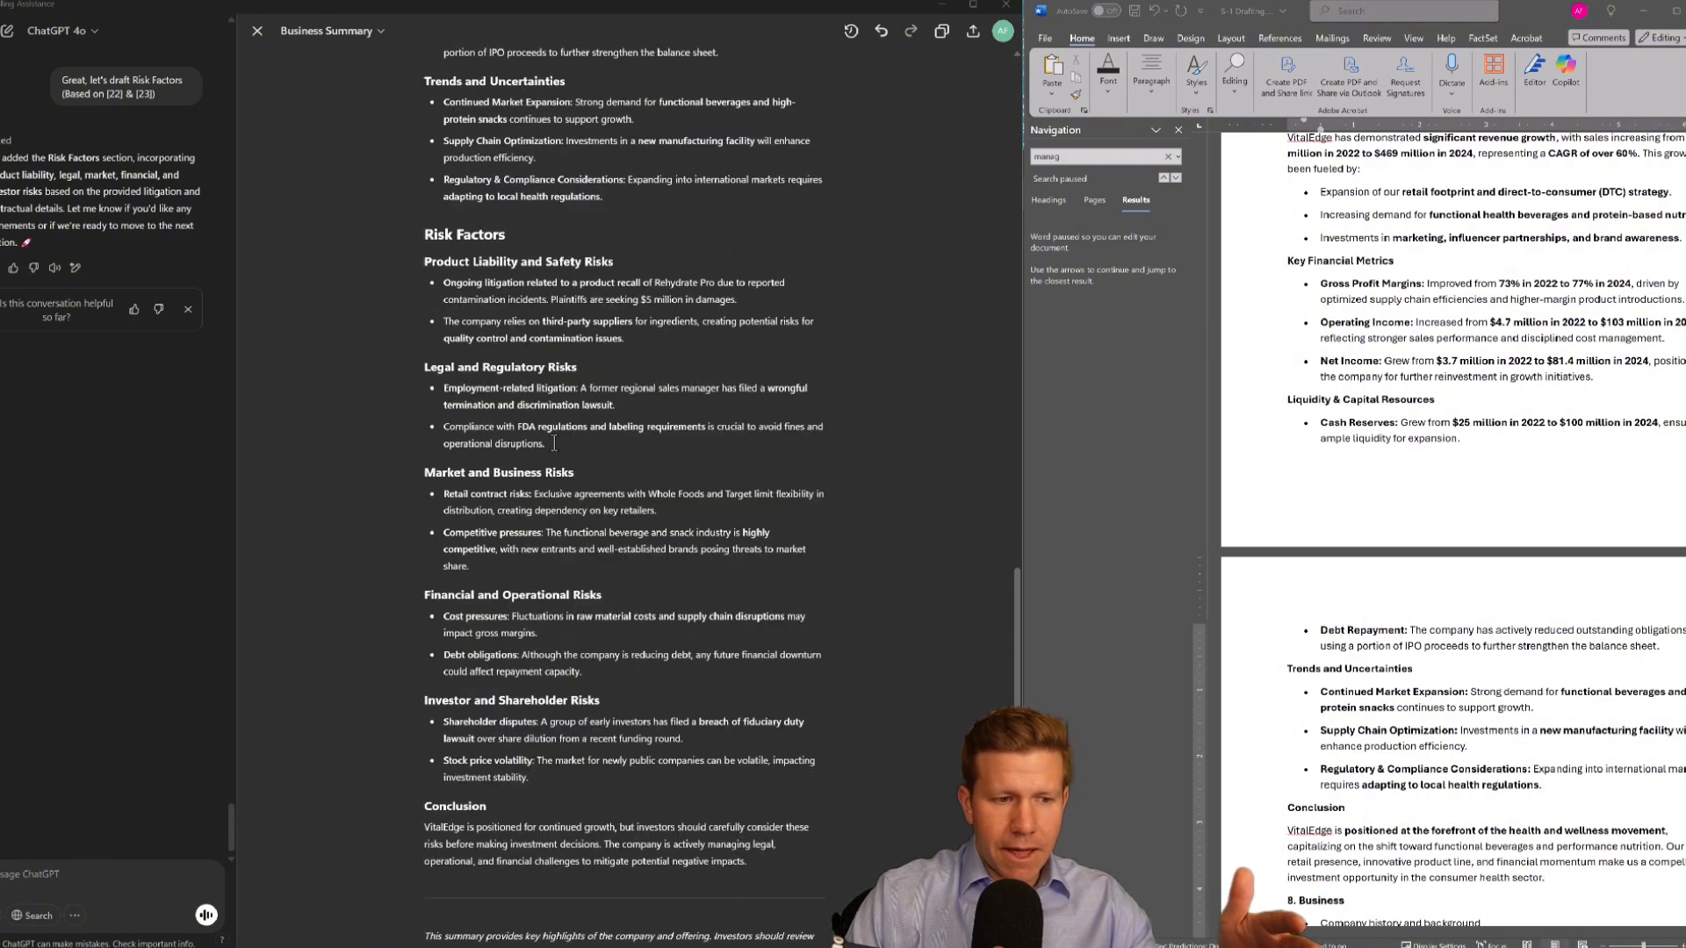
# Copy the Risk Factors draft from the canvas and paste it over the bullets under 4. Risk Factors in the outline
pyautogui.moveTo(537, 782); pyautogui.dragTo(419, 255)
pyautogui.hotkey('ctrl', 'c')
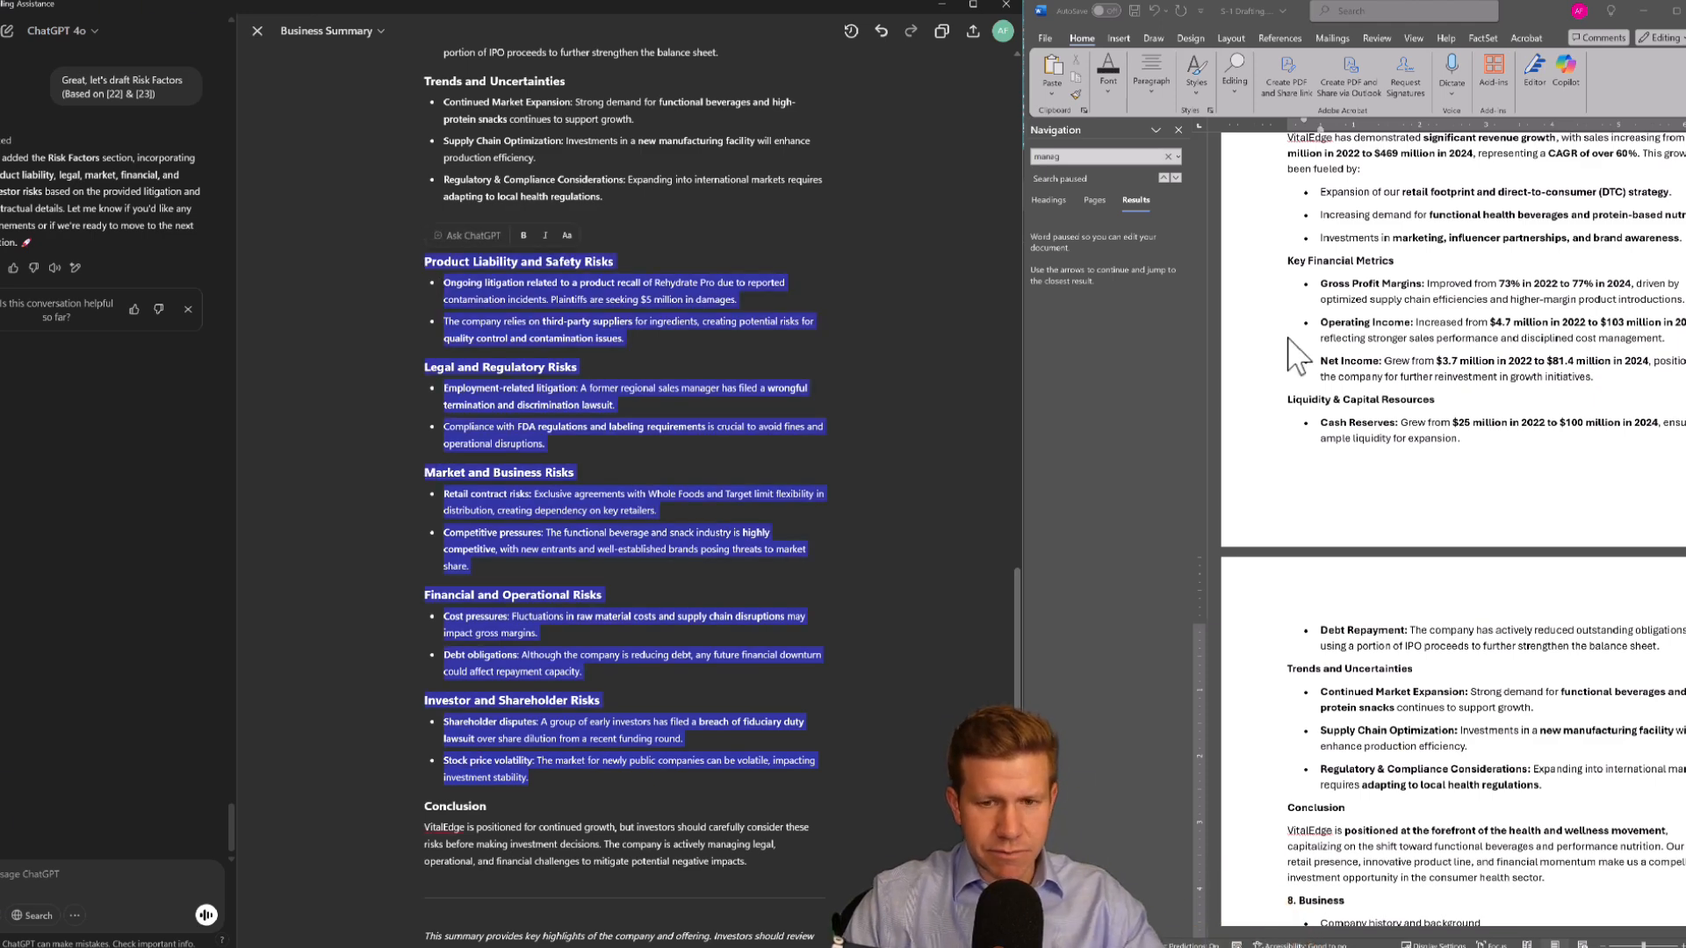
pyautogui.click(1413, 367)
pyautogui.hotkey('ctrl', 'f')
pyautogui.write('risk')
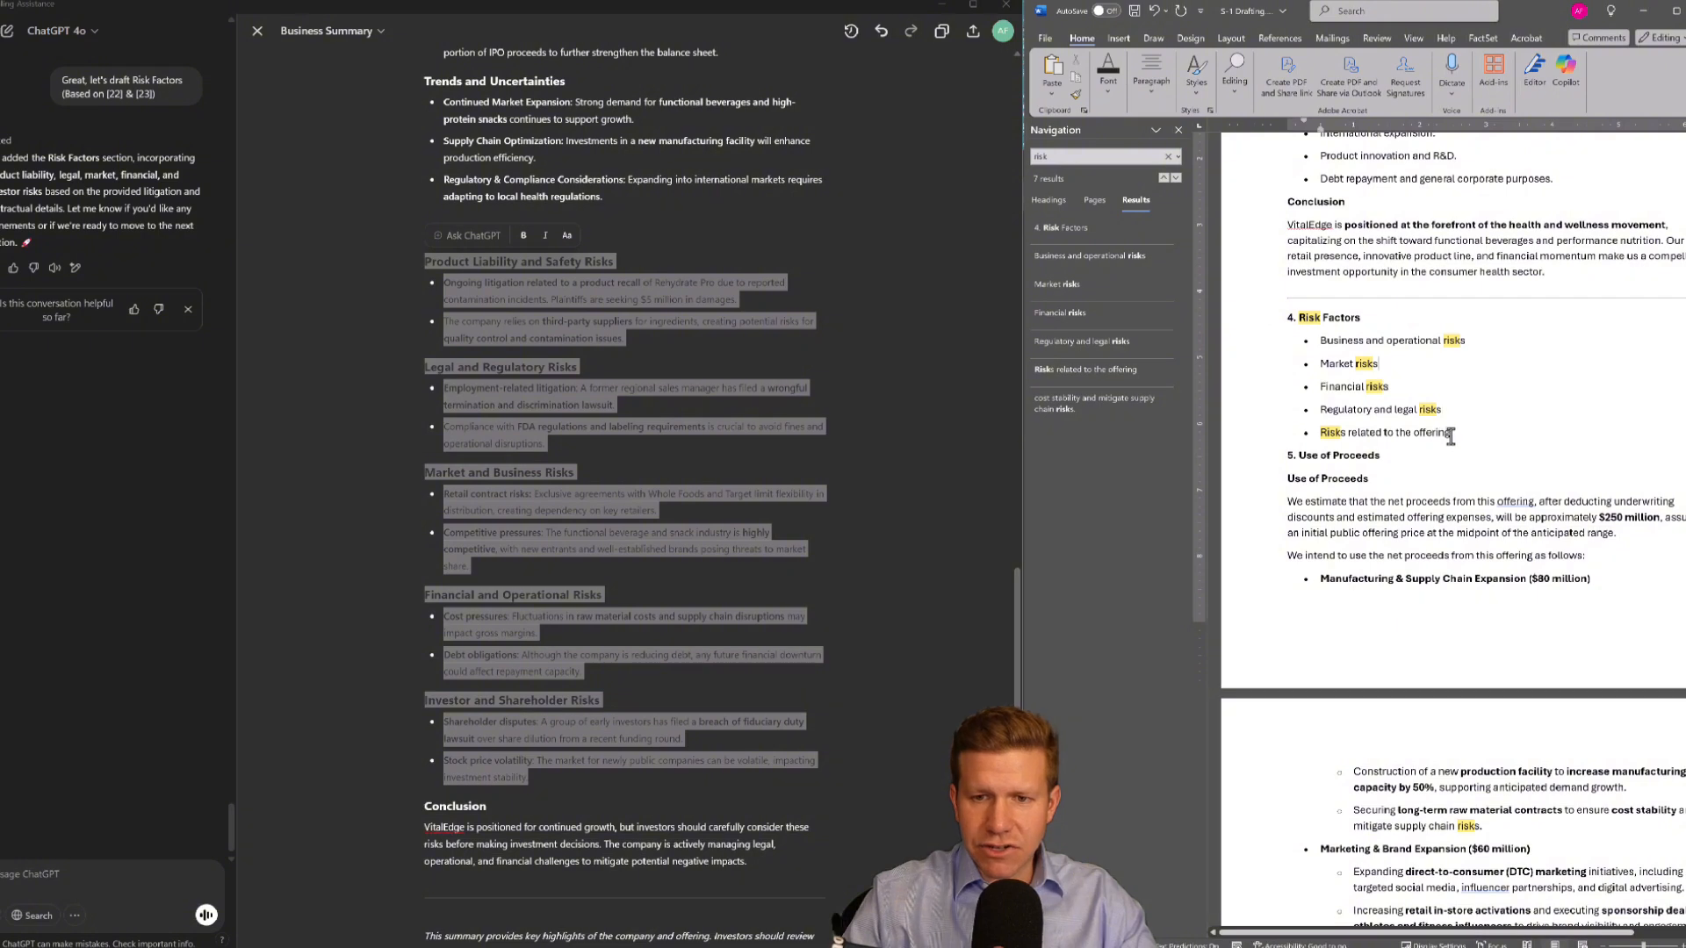
pyautogui.moveTo(1454, 433); pyautogui.dragTo(1308, 337)
pyautogui.hotkey('ctrl', 'v')
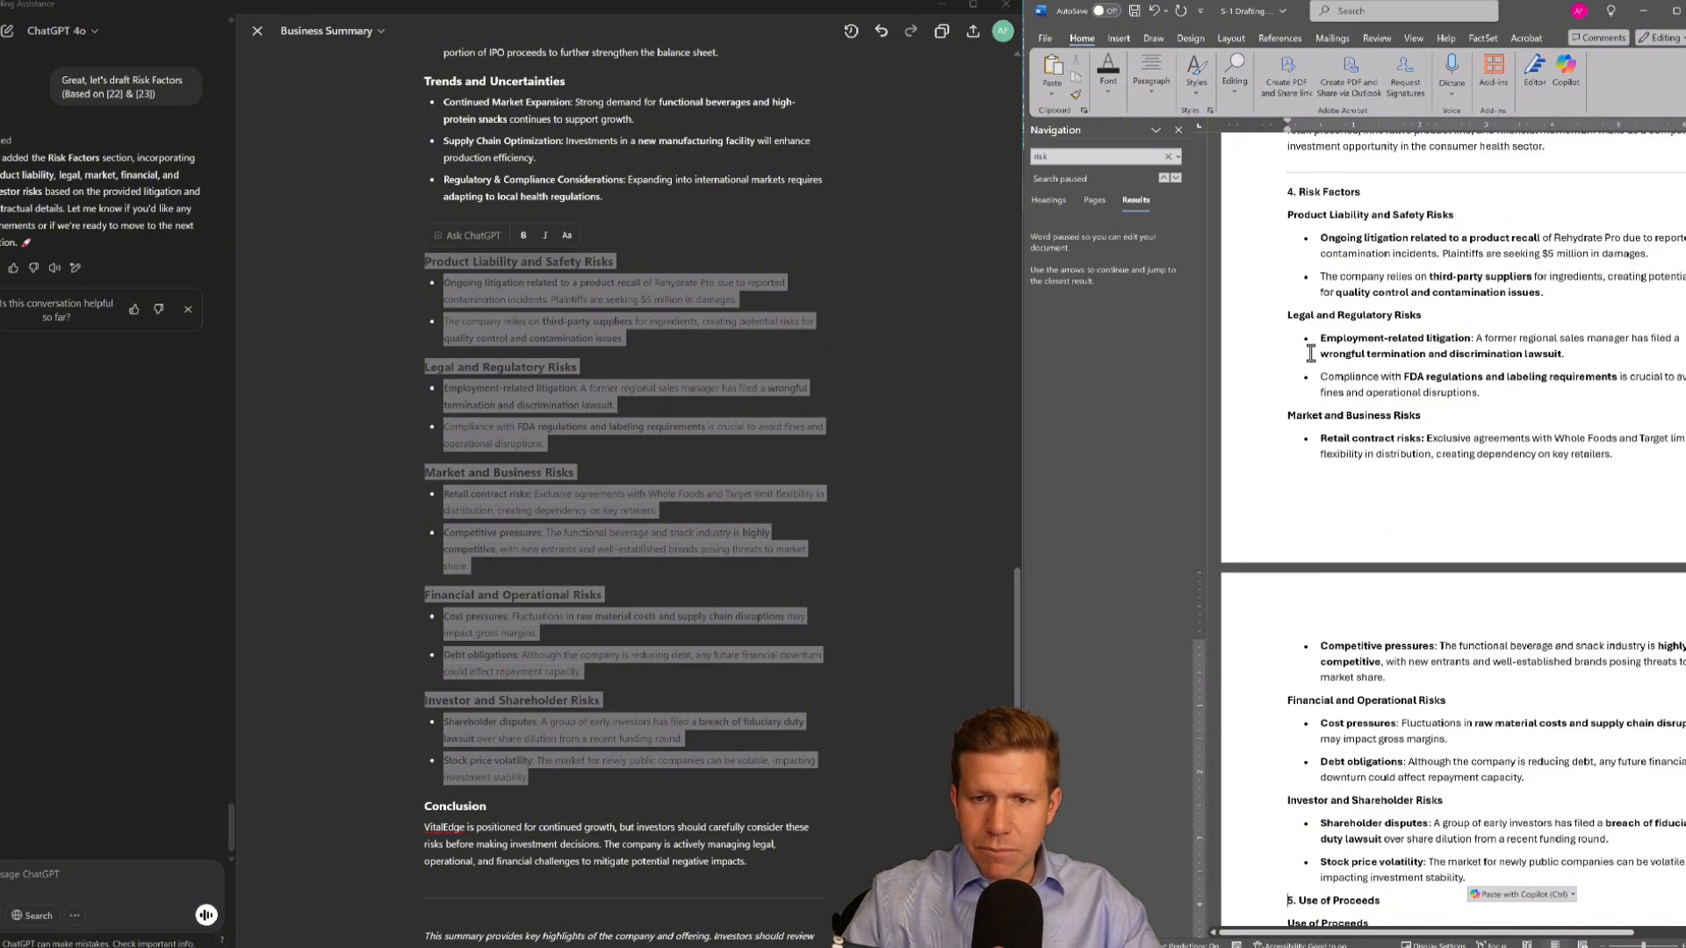
# Ask ChatGPT 'Let's draft Capitalization & Dilution (Based on [20])', reusing the section name from its earlier list
pyautogui.click(507, 485)
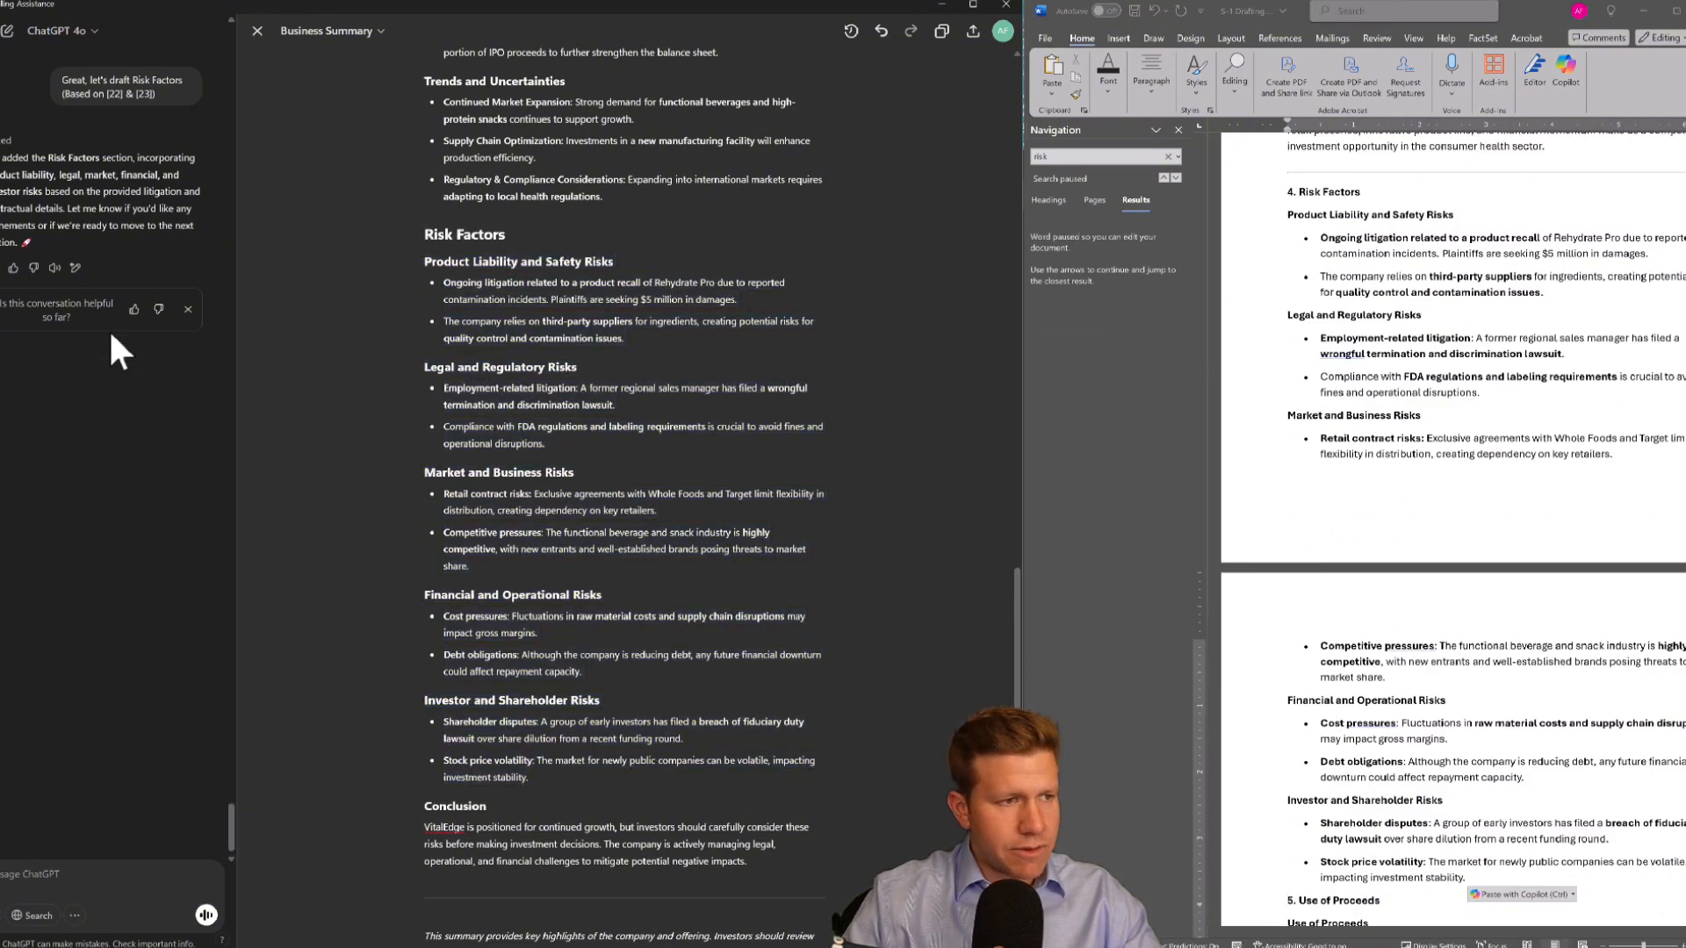
pyautogui.scroll(5, 96, 255)
pyautogui.scroll(8, 97, 255)
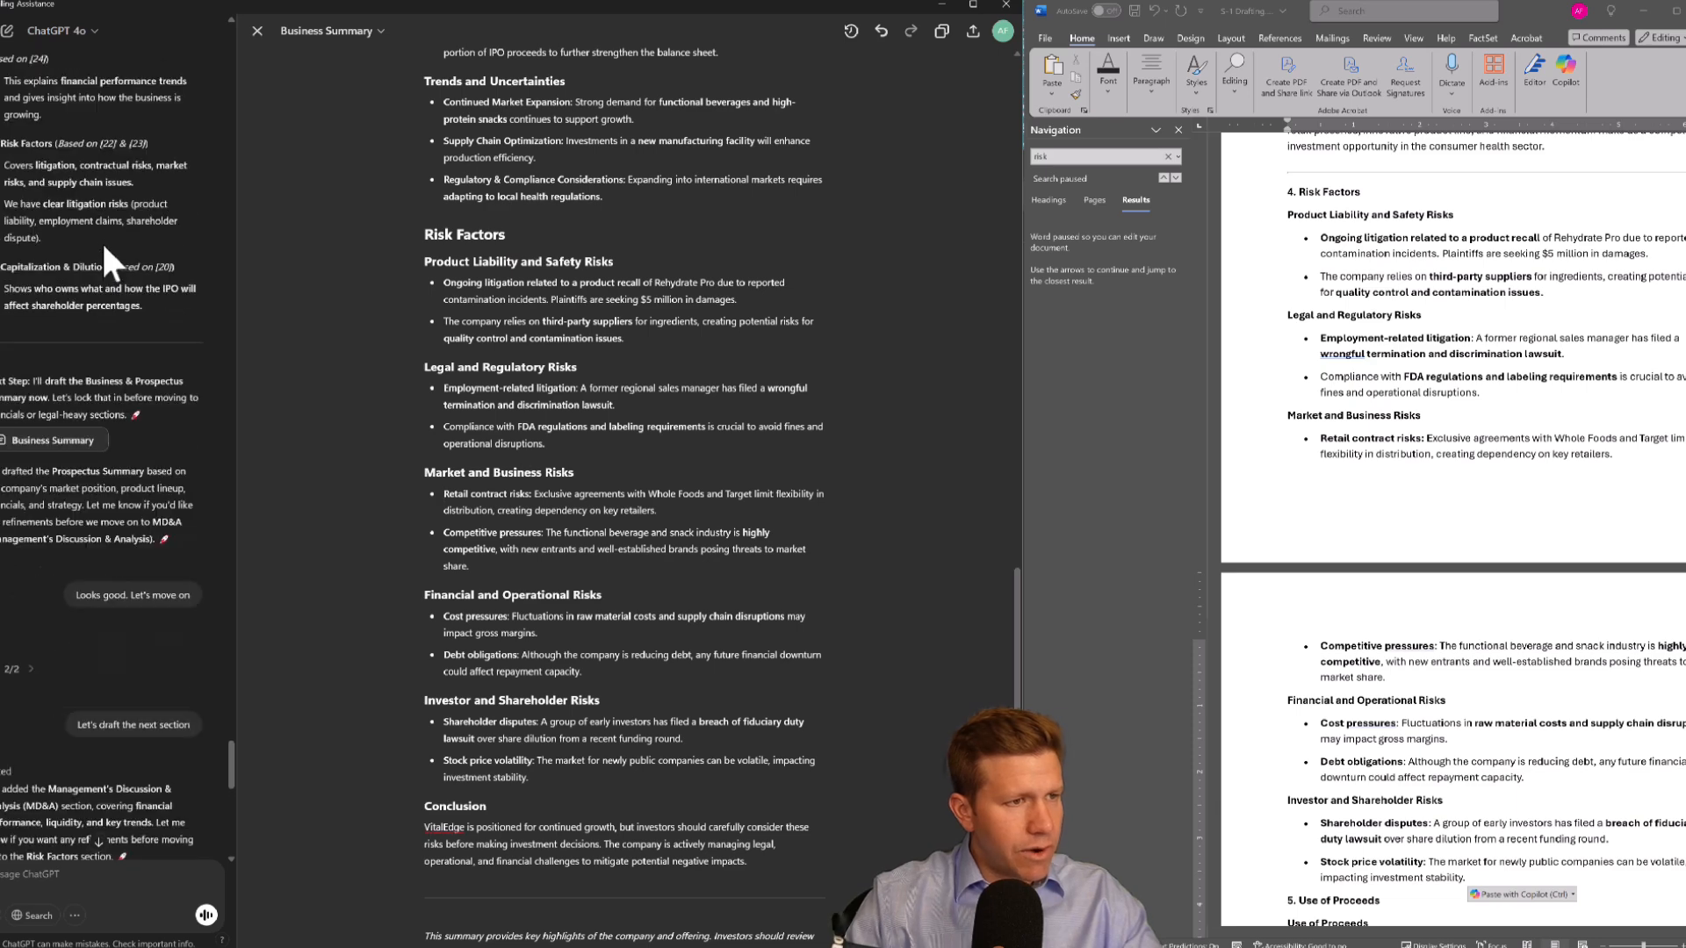
pyautogui.moveTo(2, 267); pyautogui.dragTo(187, 279)
pyautogui.hotkey('ctrl', 'c')
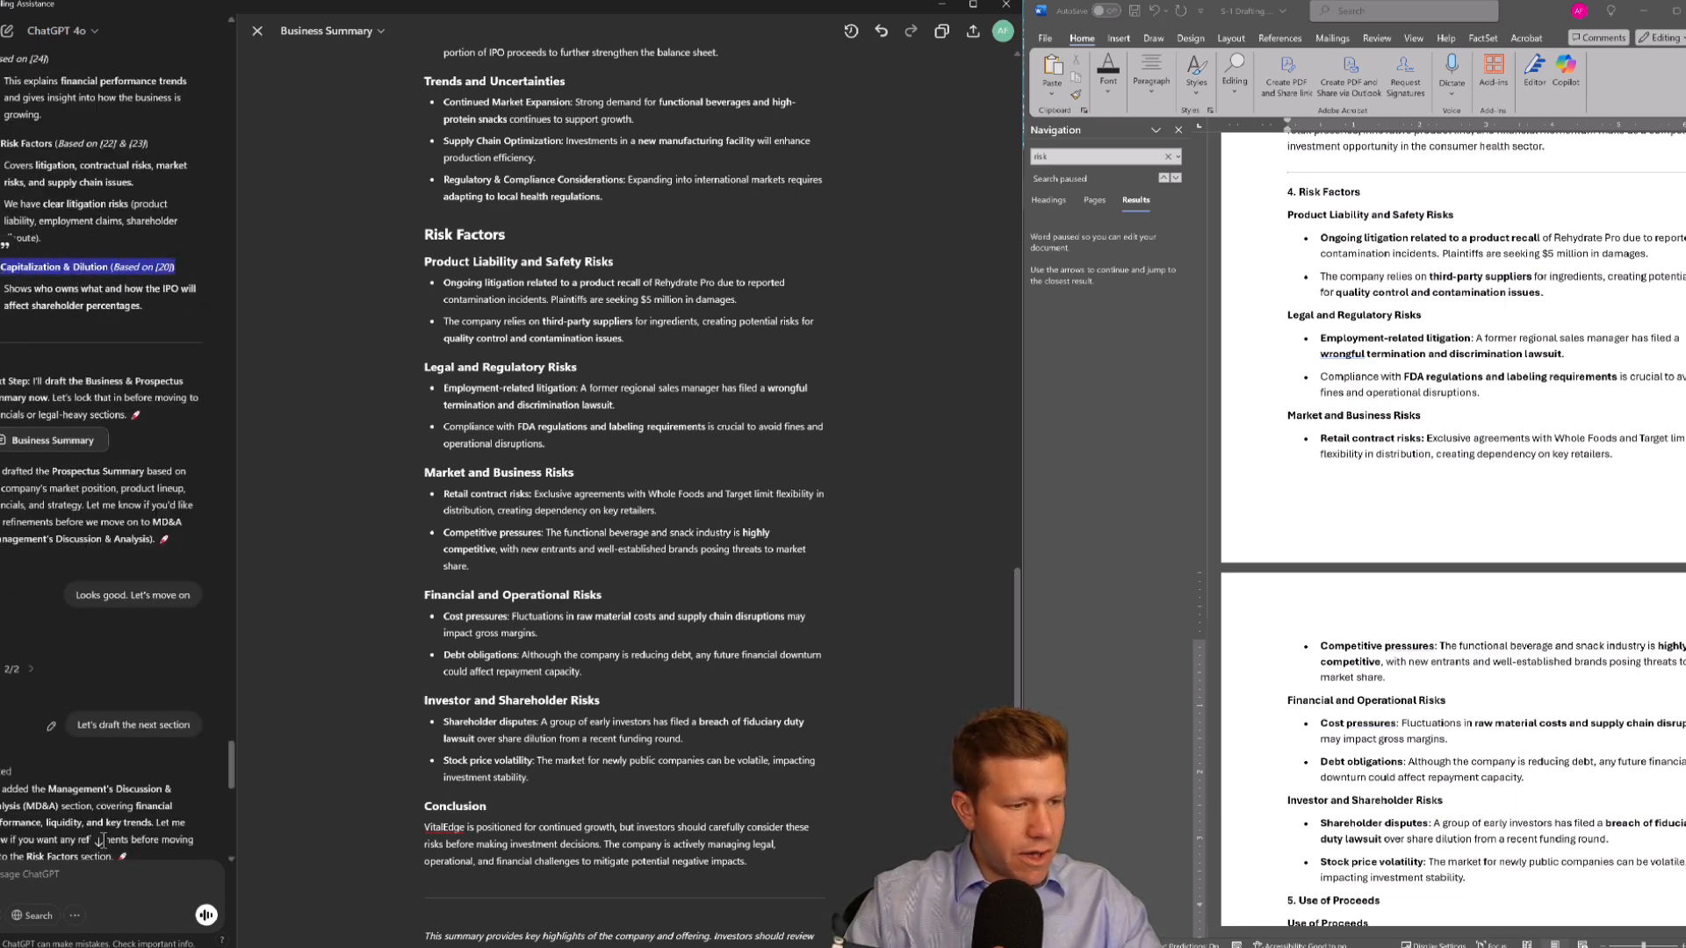
pyautogui.click(50, 872)
pyautogui.write('Le')
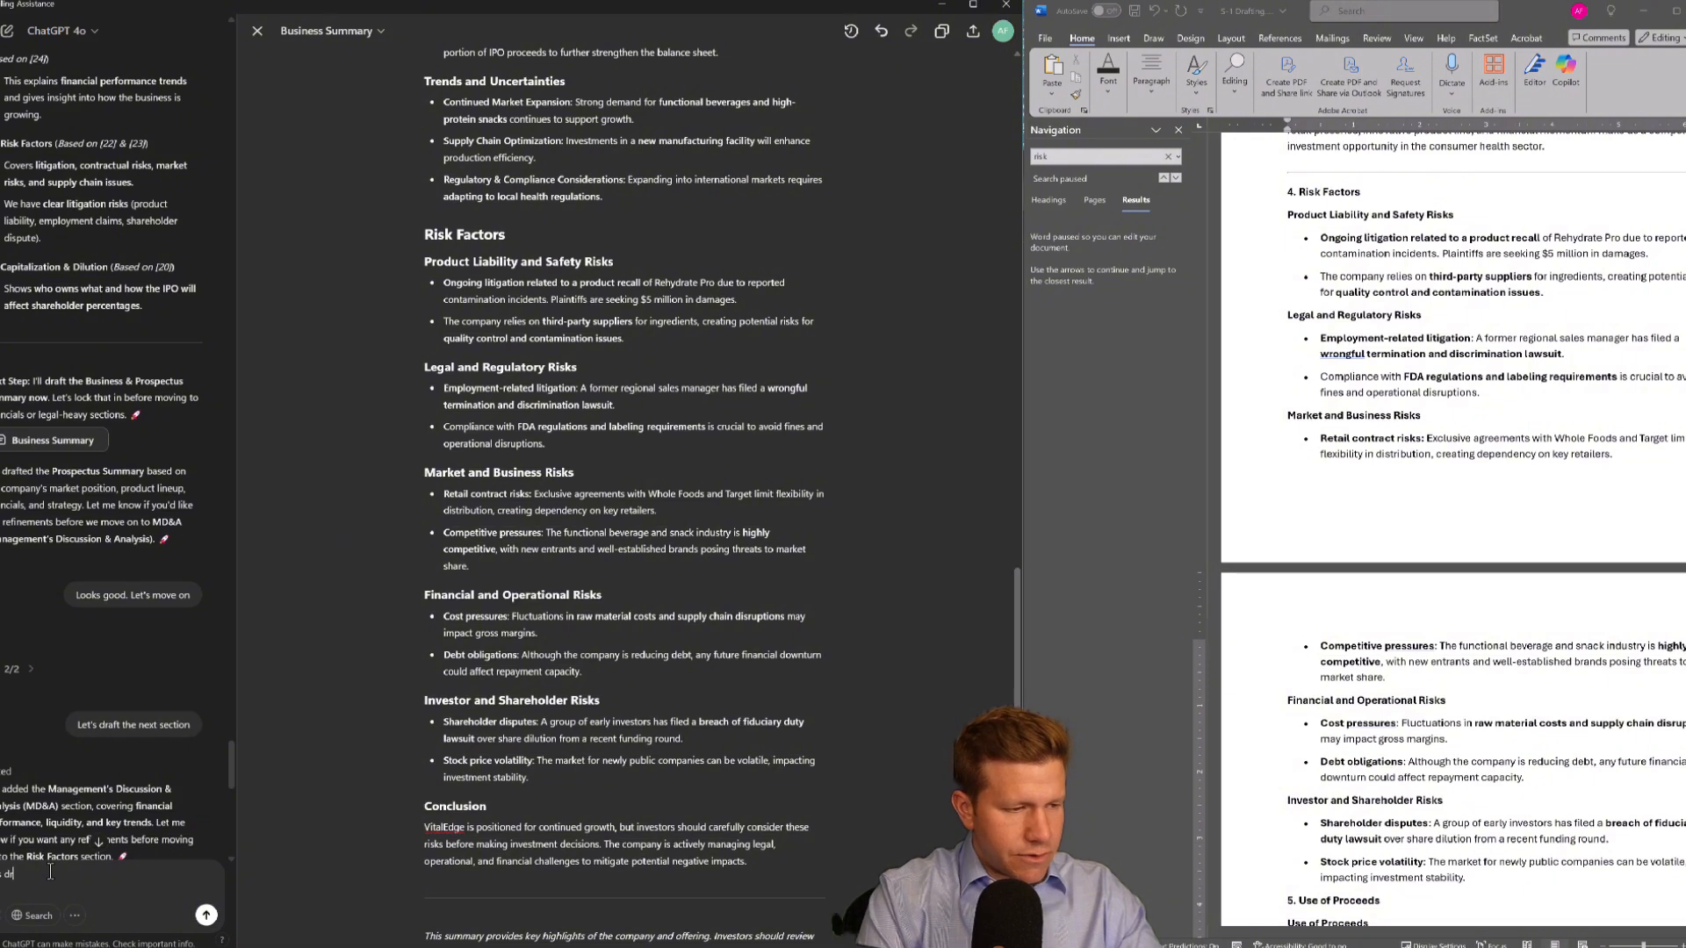
pyautogui.write("t's draft")
pyautogui.hotkey('ctrl', 'v')
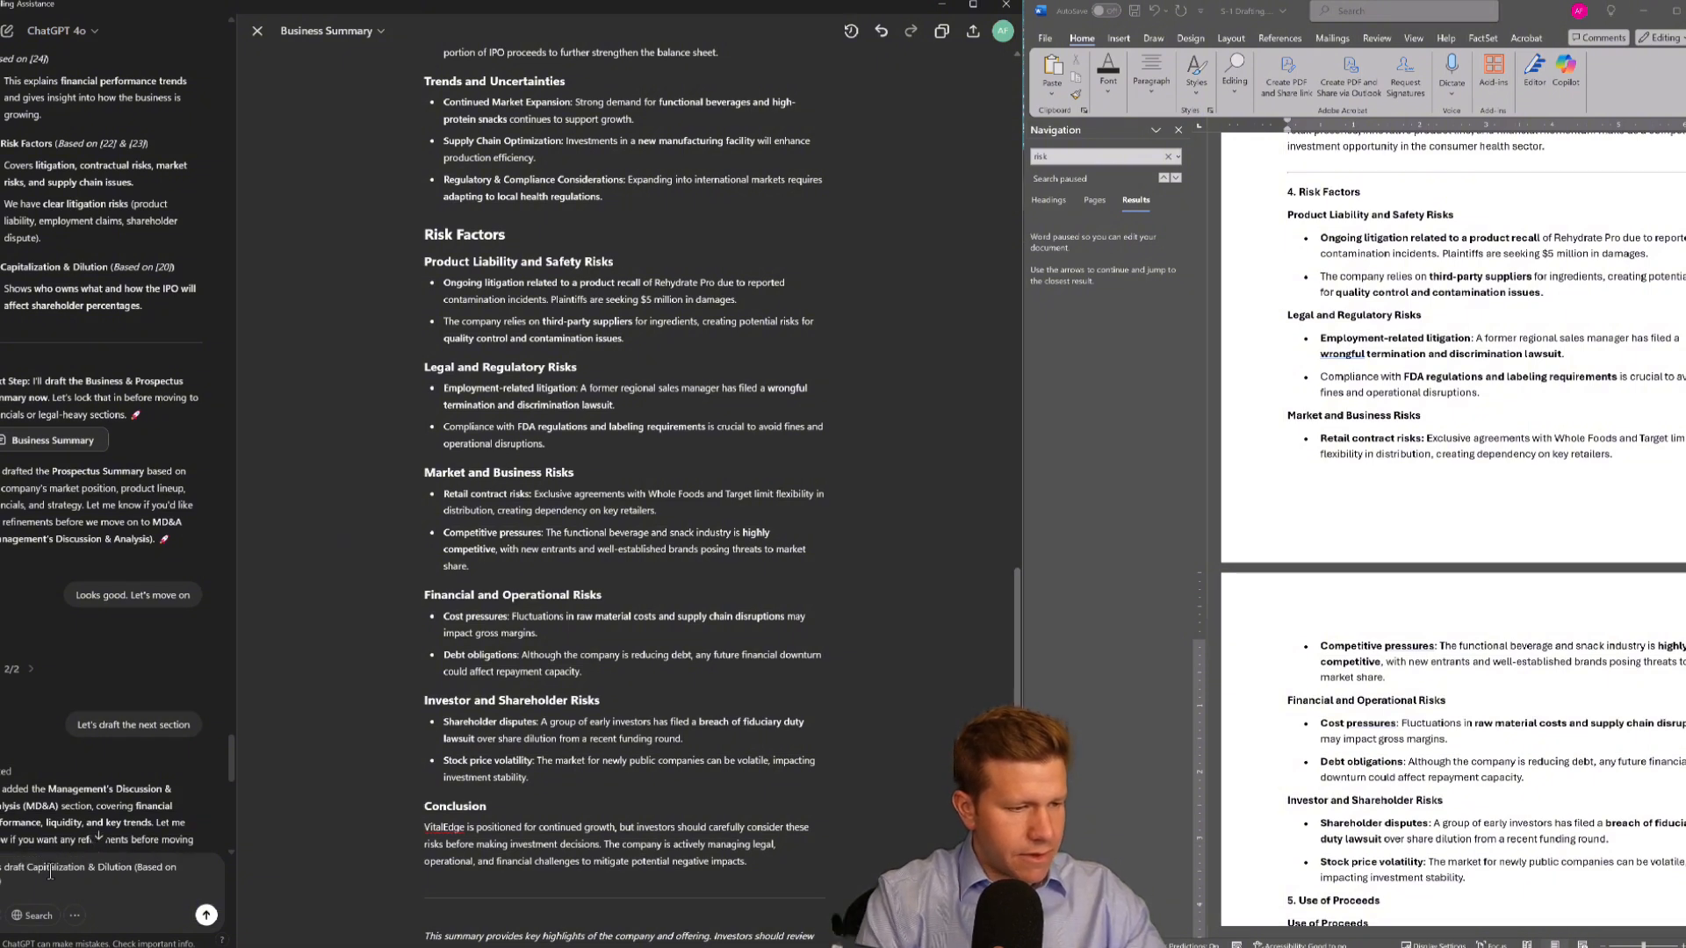
pyautogui.press('Return')
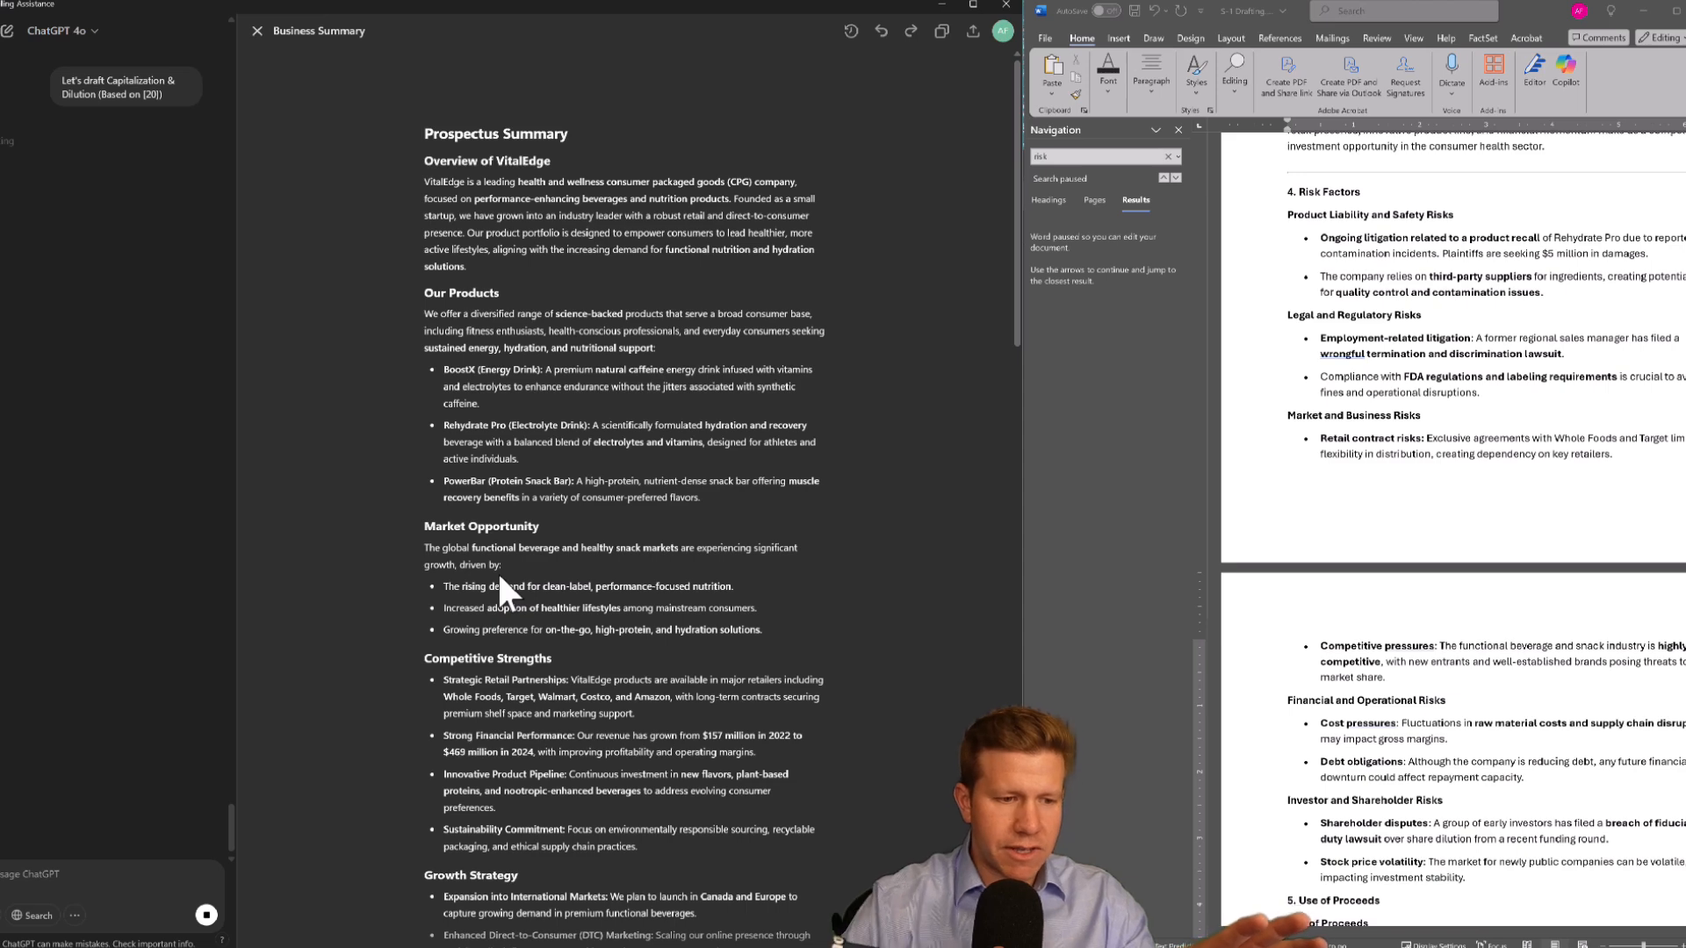
# Review the new Capitalization & Dilution draft in the canvas
pyautogui.scroll(-5, 513, 518)
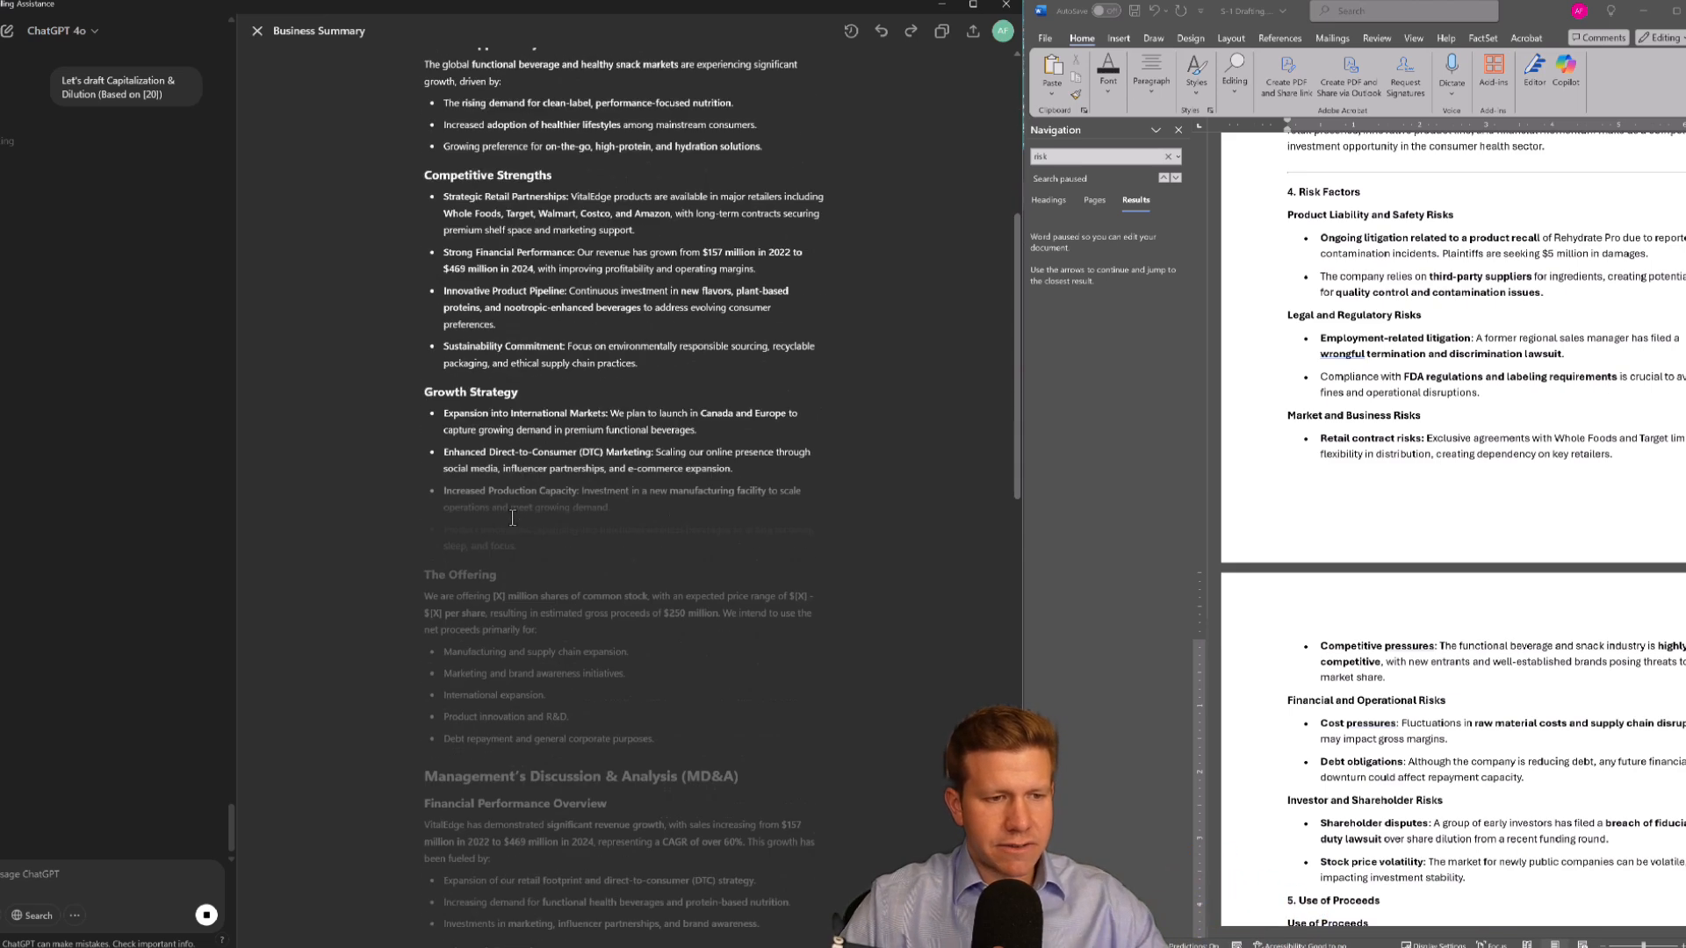
pyautogui.scroll(-10, 512, 519)
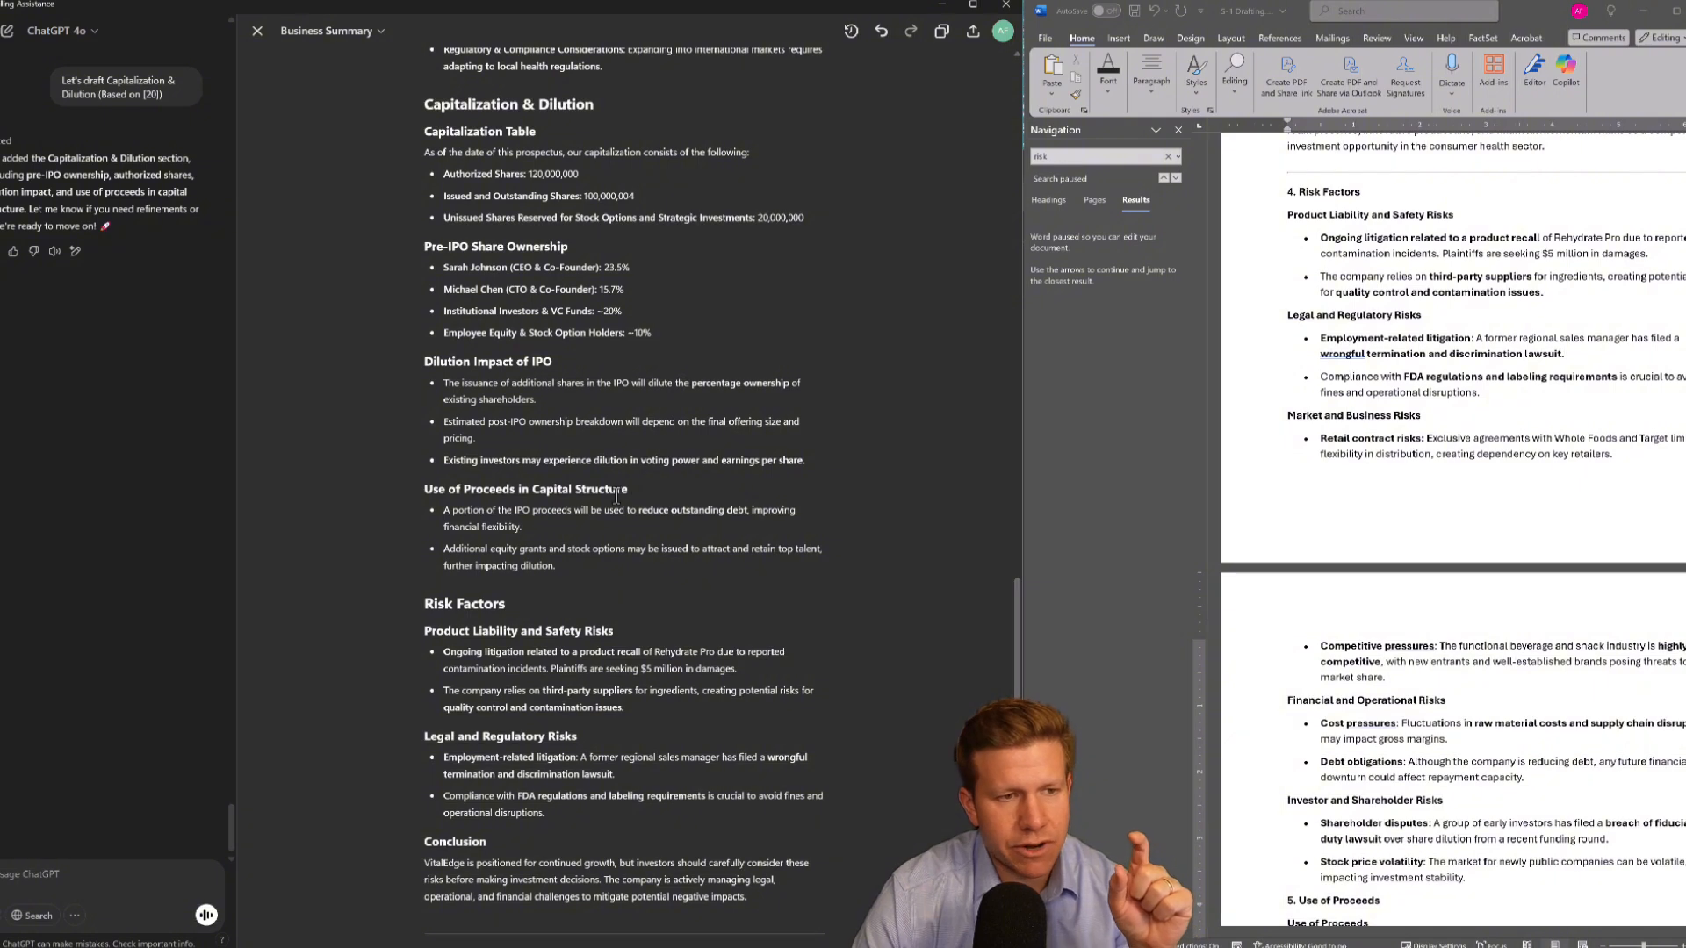
pyautogui.scroll(2, 617, 496)
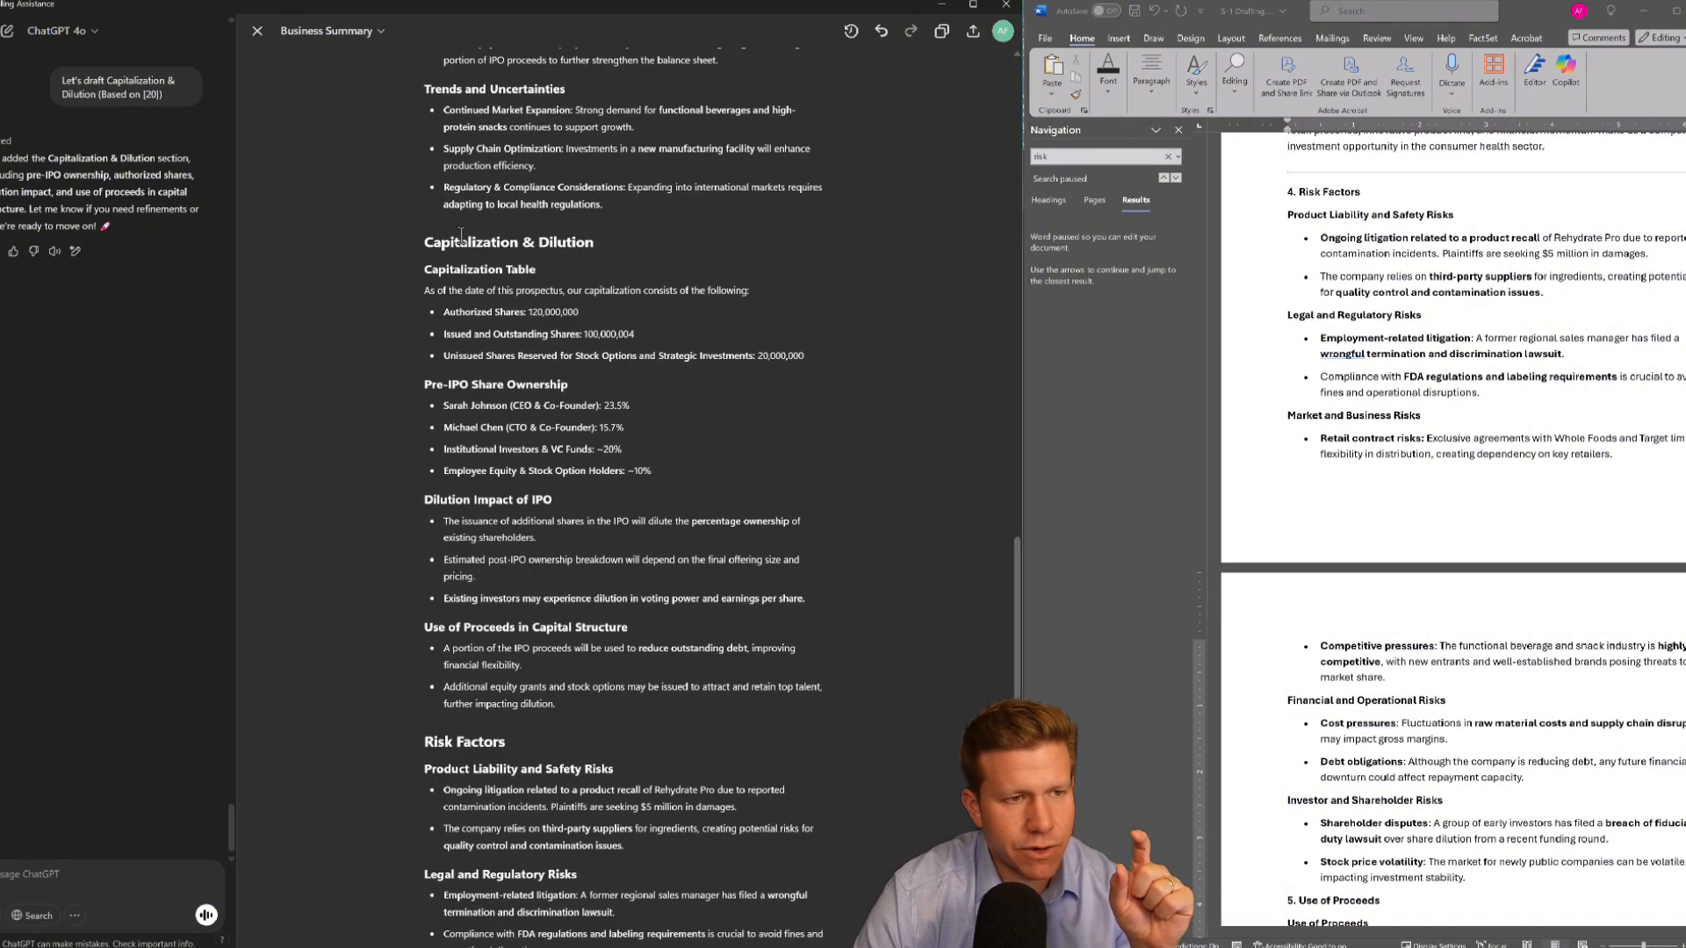
pyautogui.moveTo(427, 249); pyautogui.dragTo(602, 251)
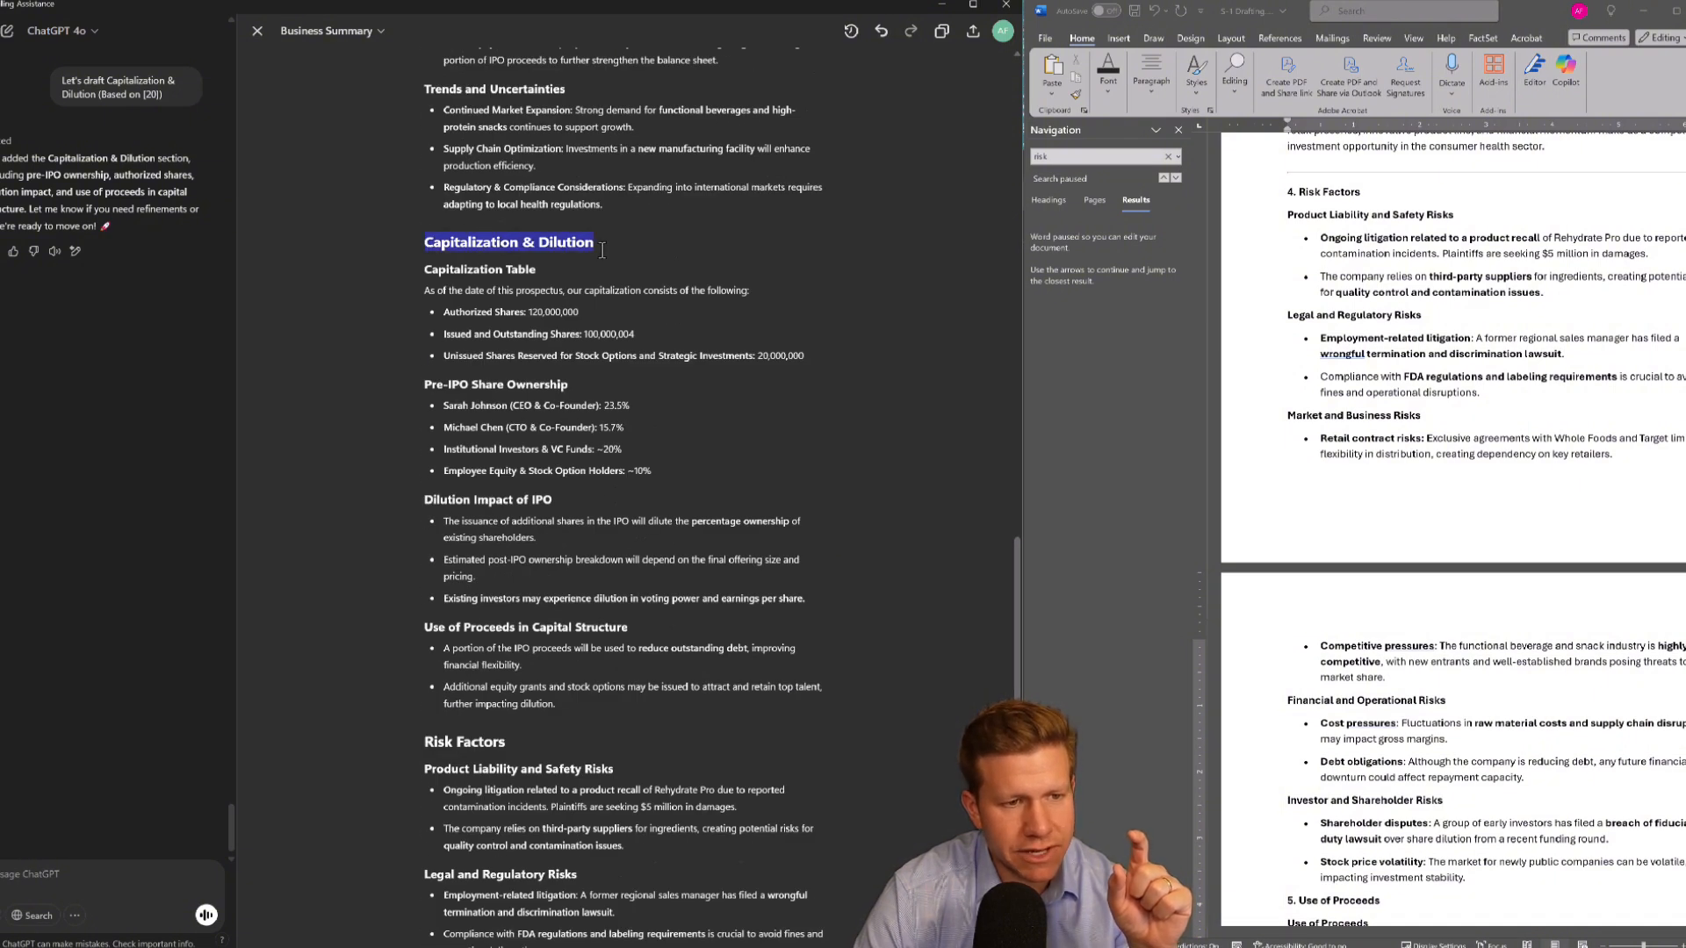
pyautogui.click(428, 306)
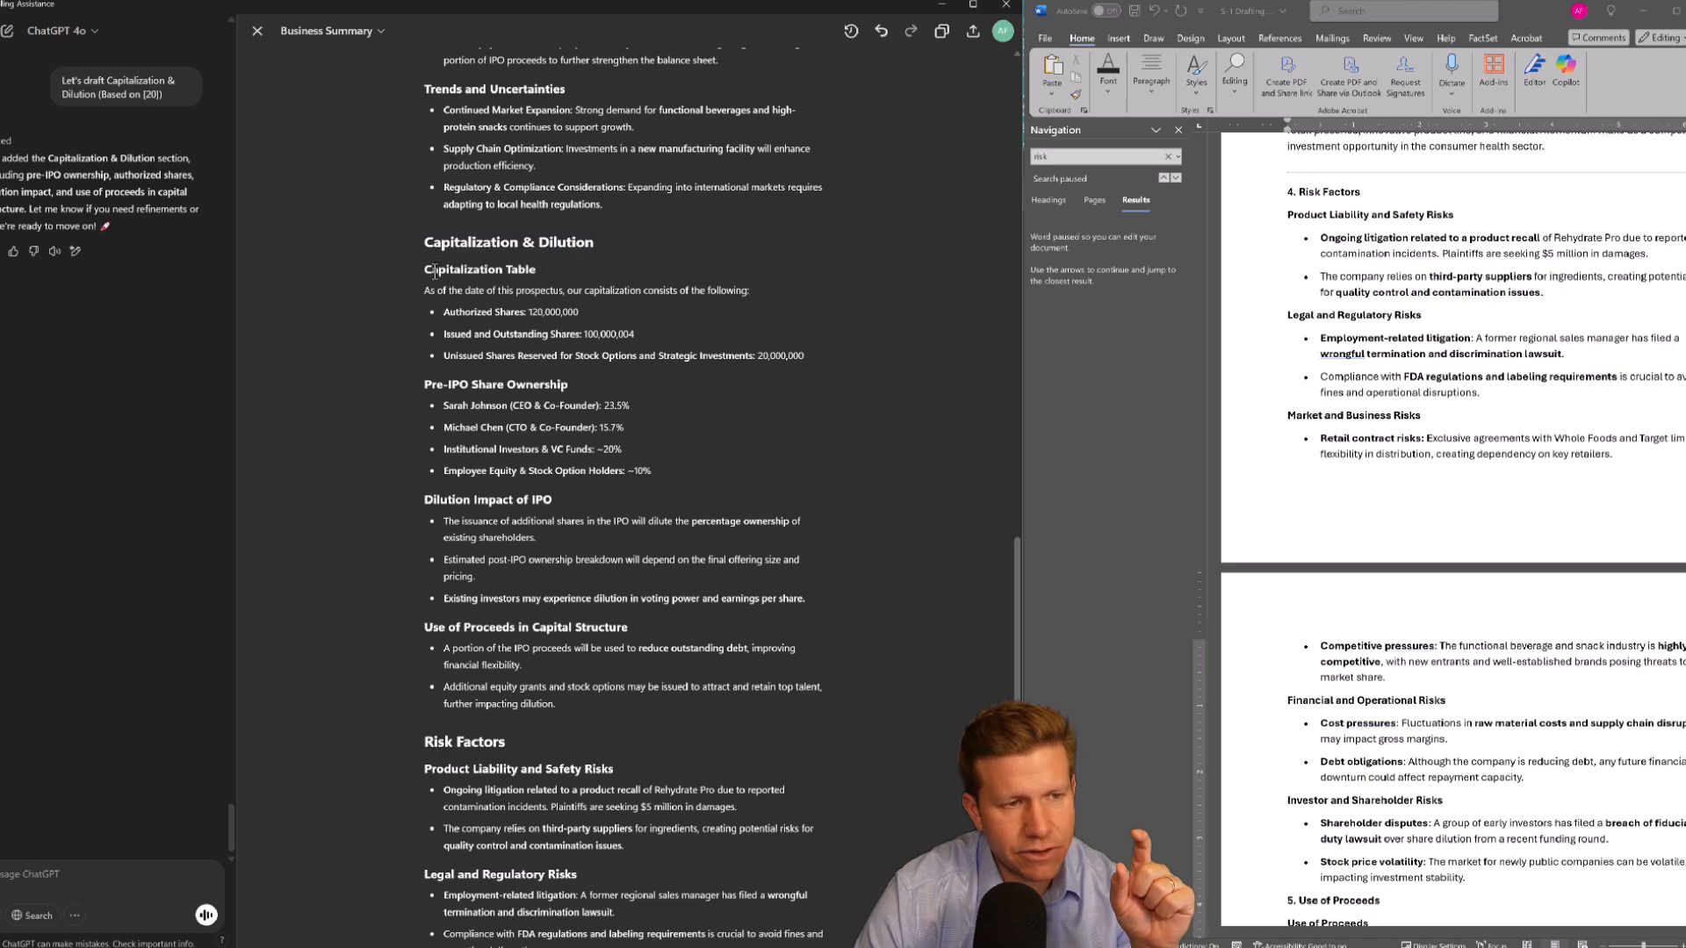
pyautogui.moveTo(436, 272); pyautogui.dragTo(527, 356)
pyautogui.click(514, 410)
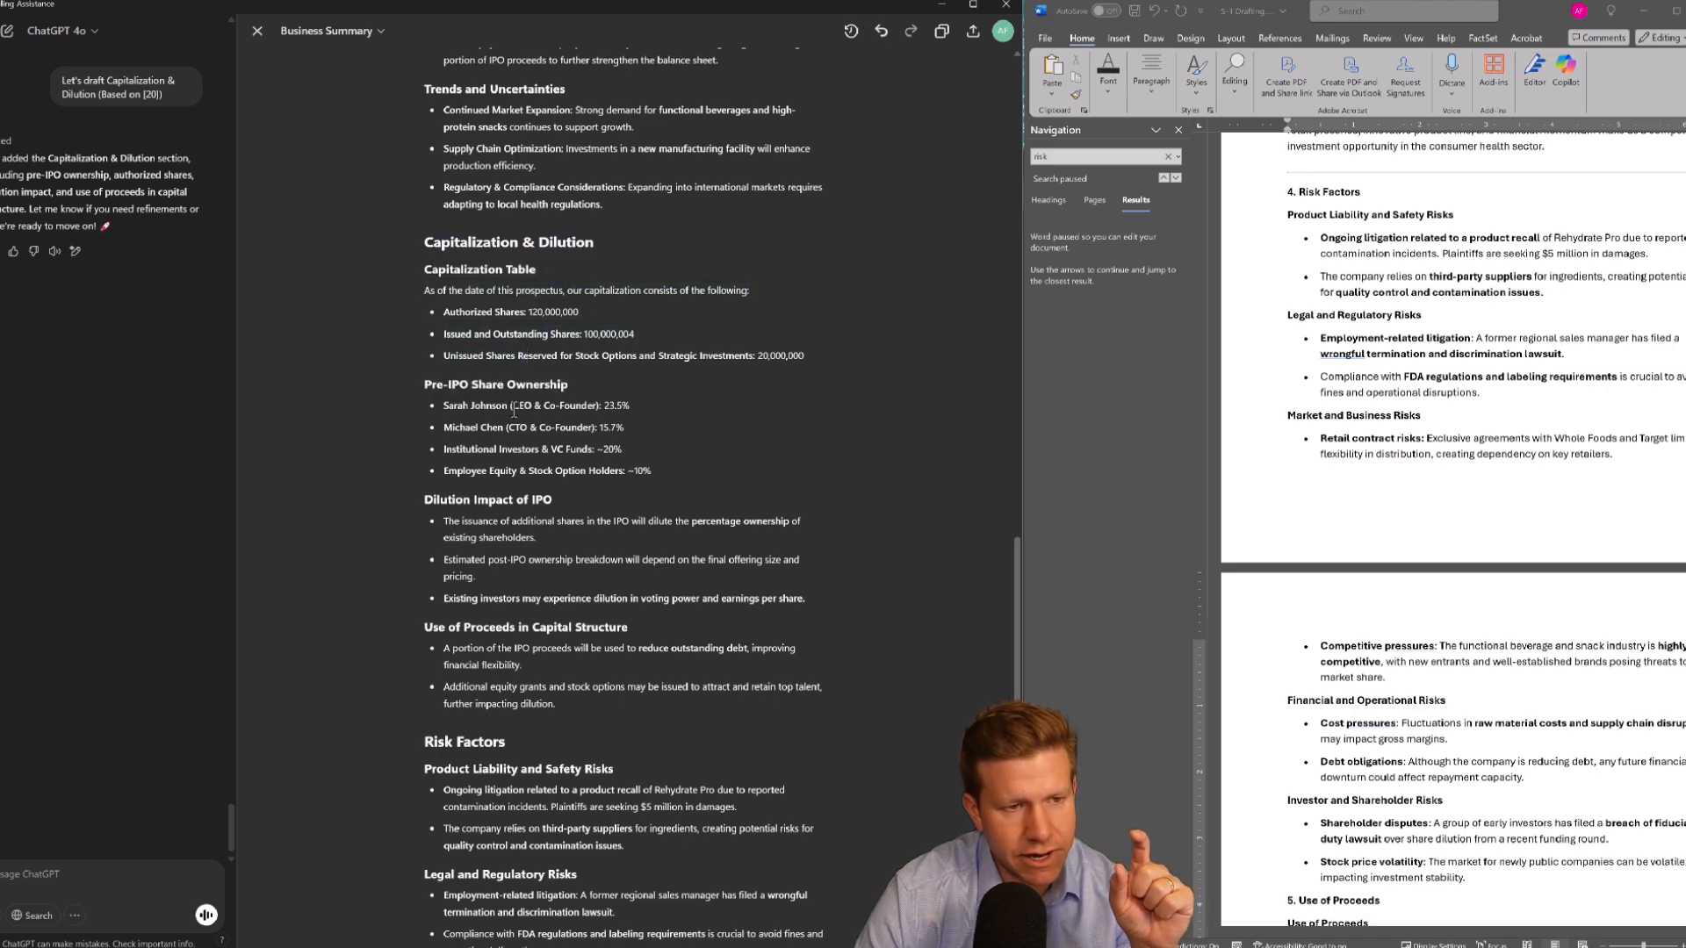
pyautogui.scroll(-4, 569, 457)
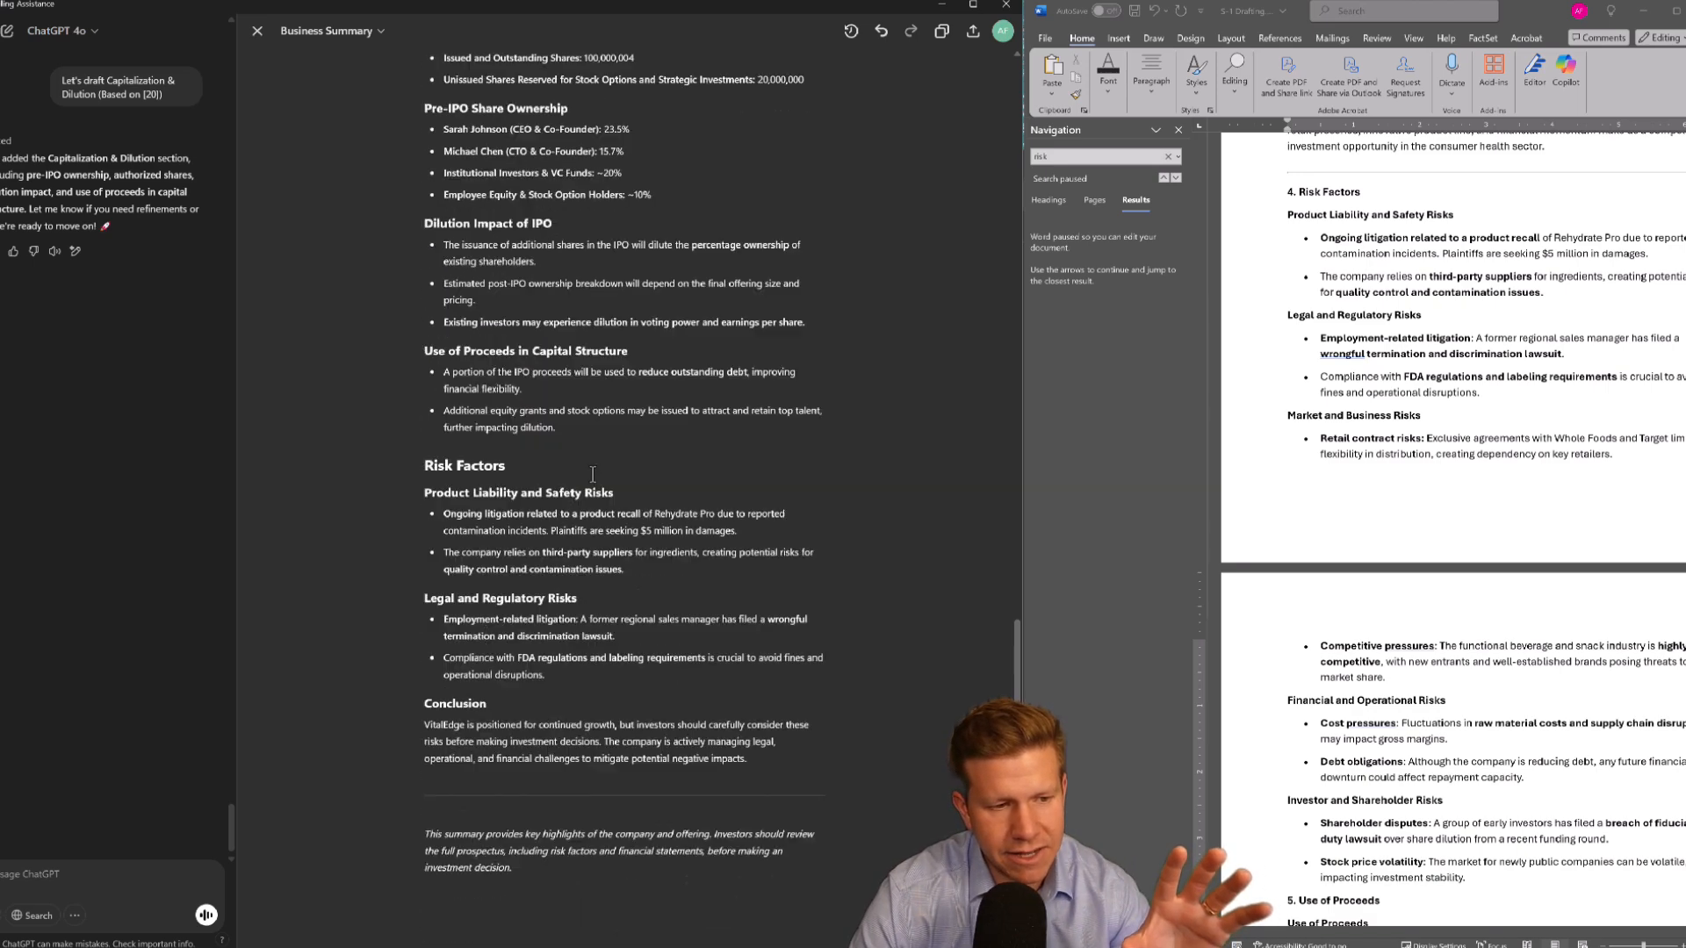
pyautogui.scroll(3, 443, 362)
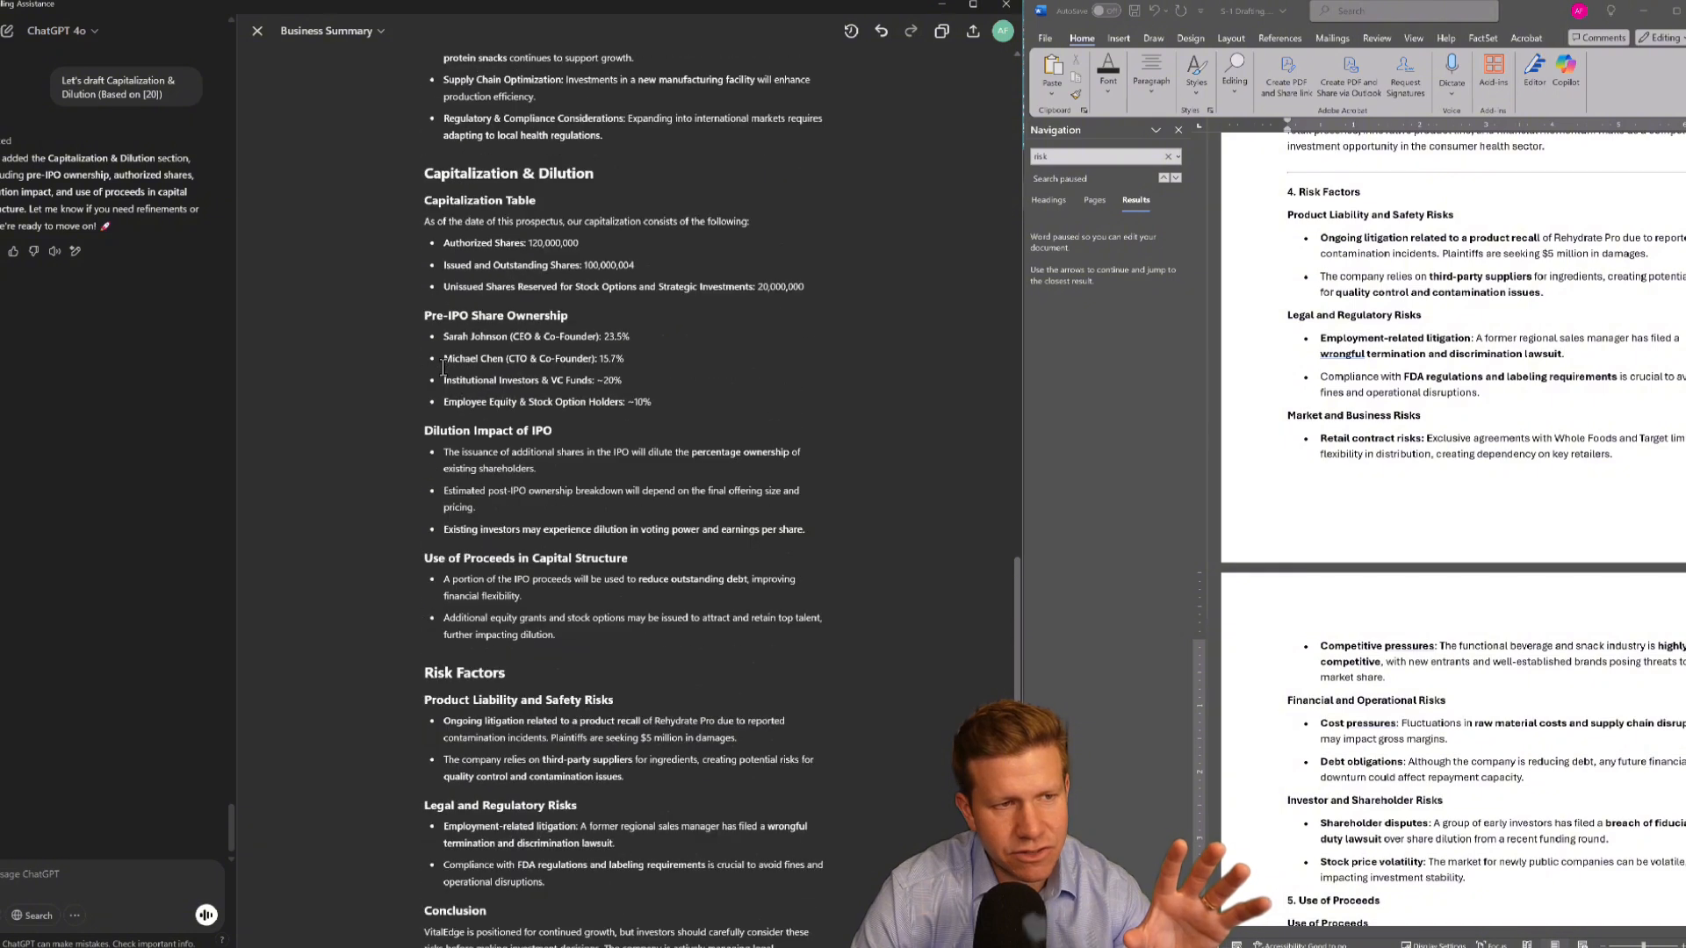
pyautogui.moveTo(431, 180); pyautogui.dragTo(671, 617)
pyautogui.scroll(-2, 650, 606)
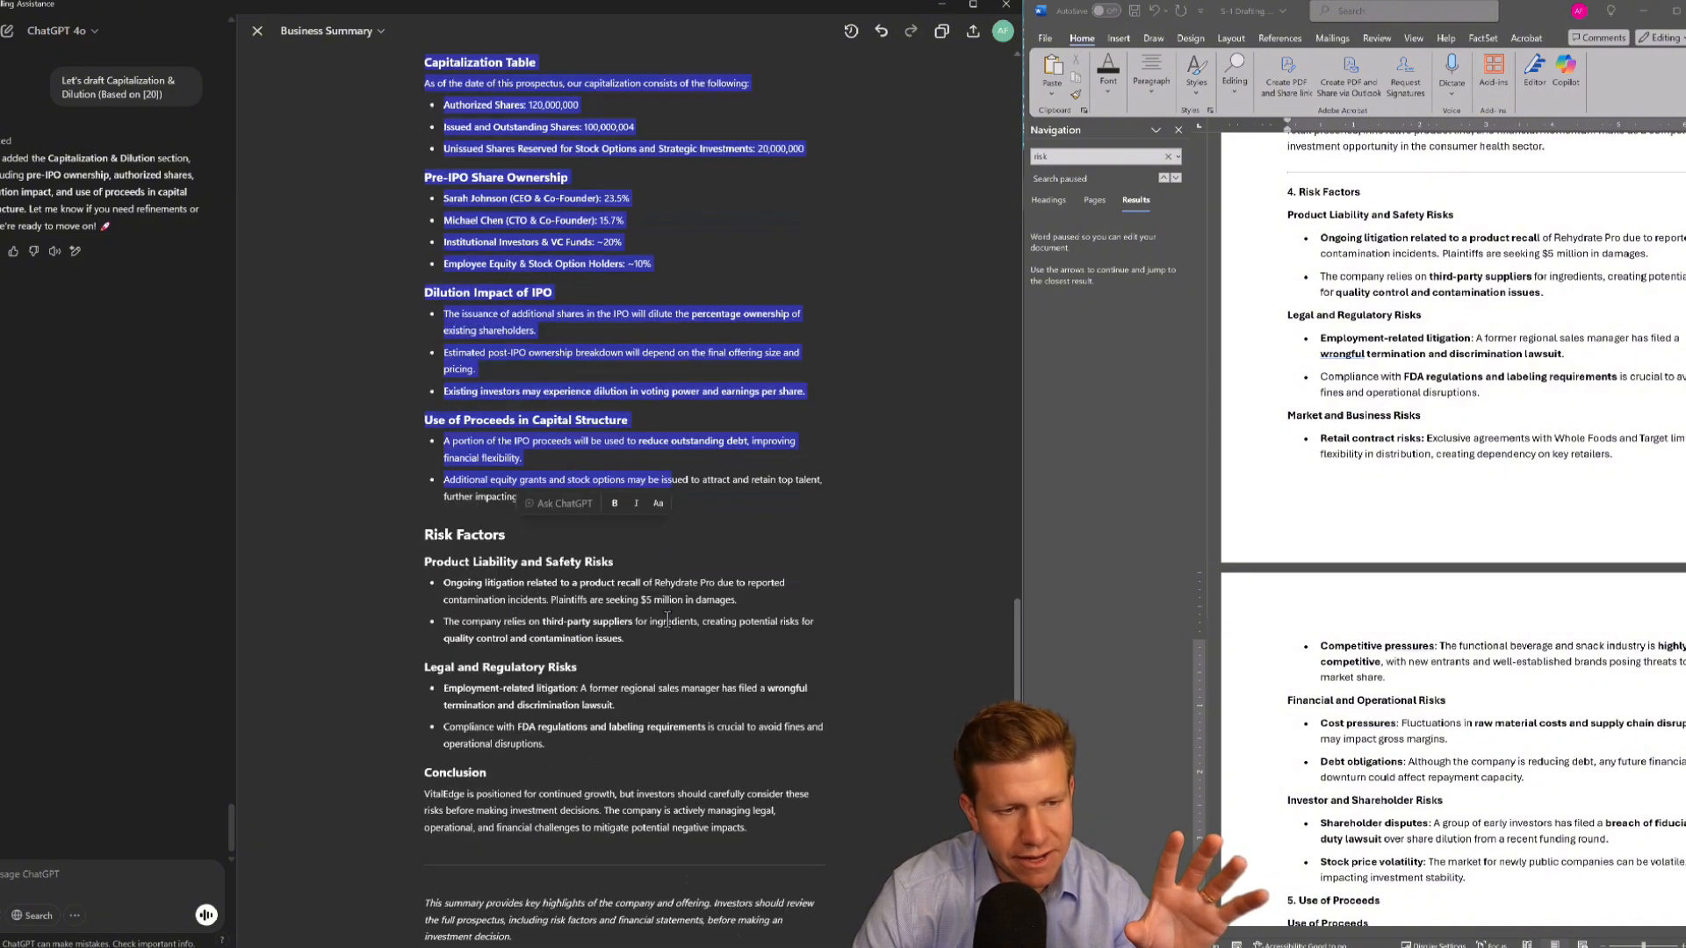
pyautogui.click(581, 582)
pyautogui.moveTo(444, 540); pyautogui.dragTo(588, 745)
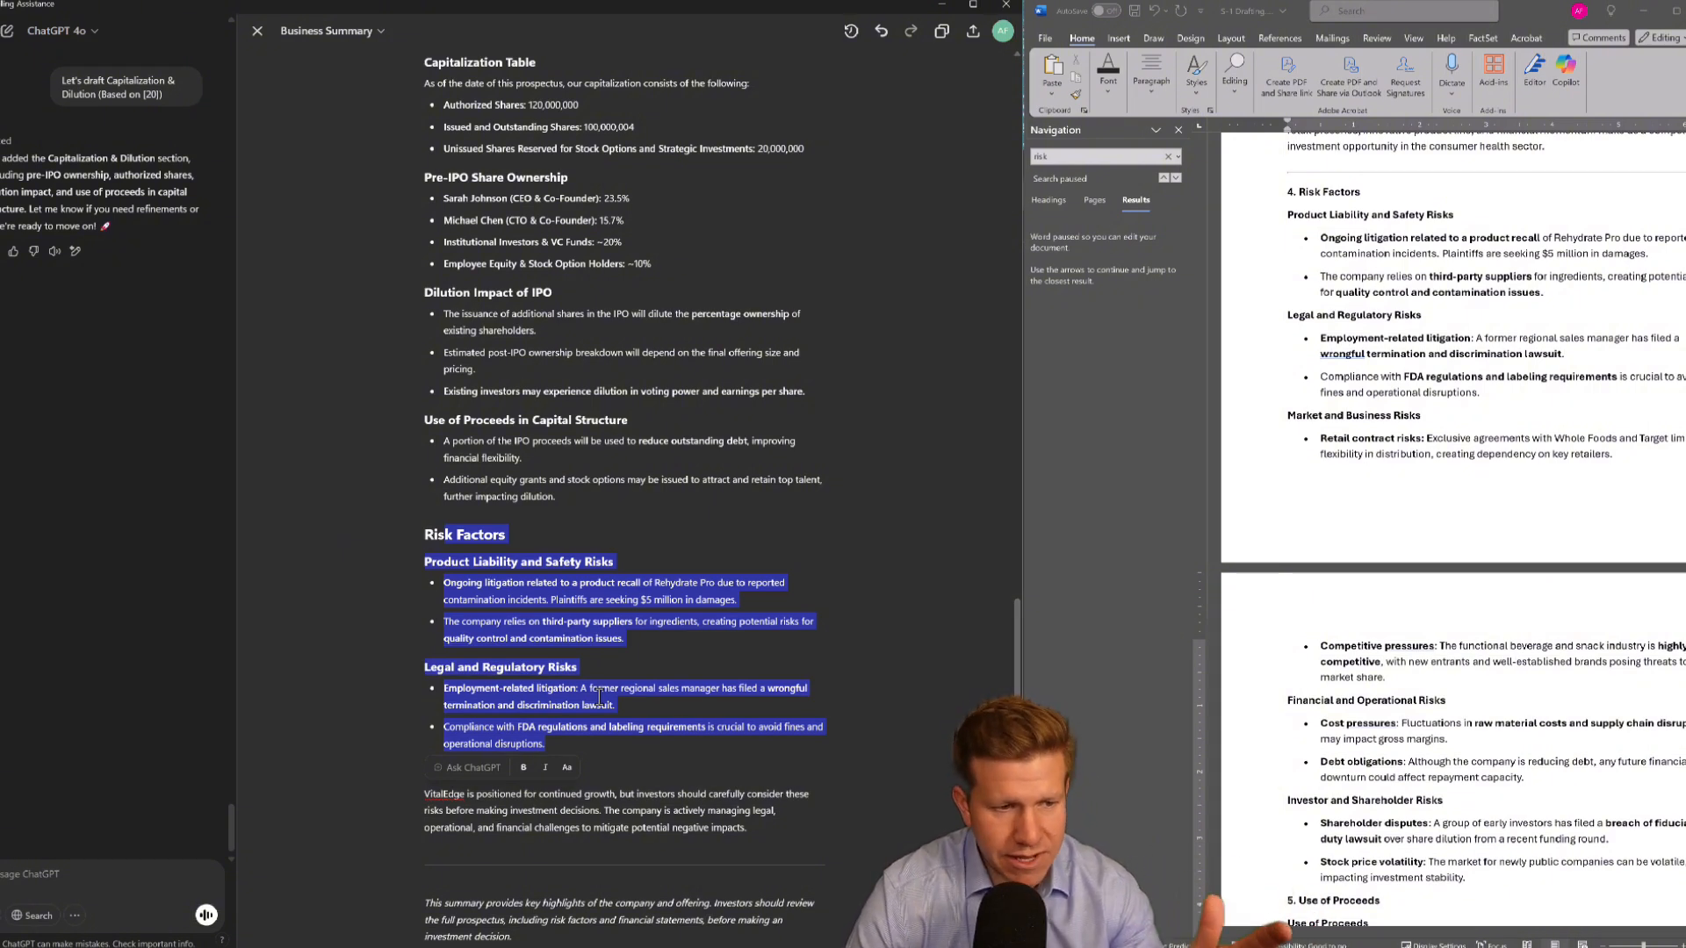
pyautogui.click(584, 673)
# Copy the Capitalization & Dilution draft from the canvas and paste it over the bullets under 6. Capitalization & Dilution in the outline
pyautogui.scroll(1, 549, 544)
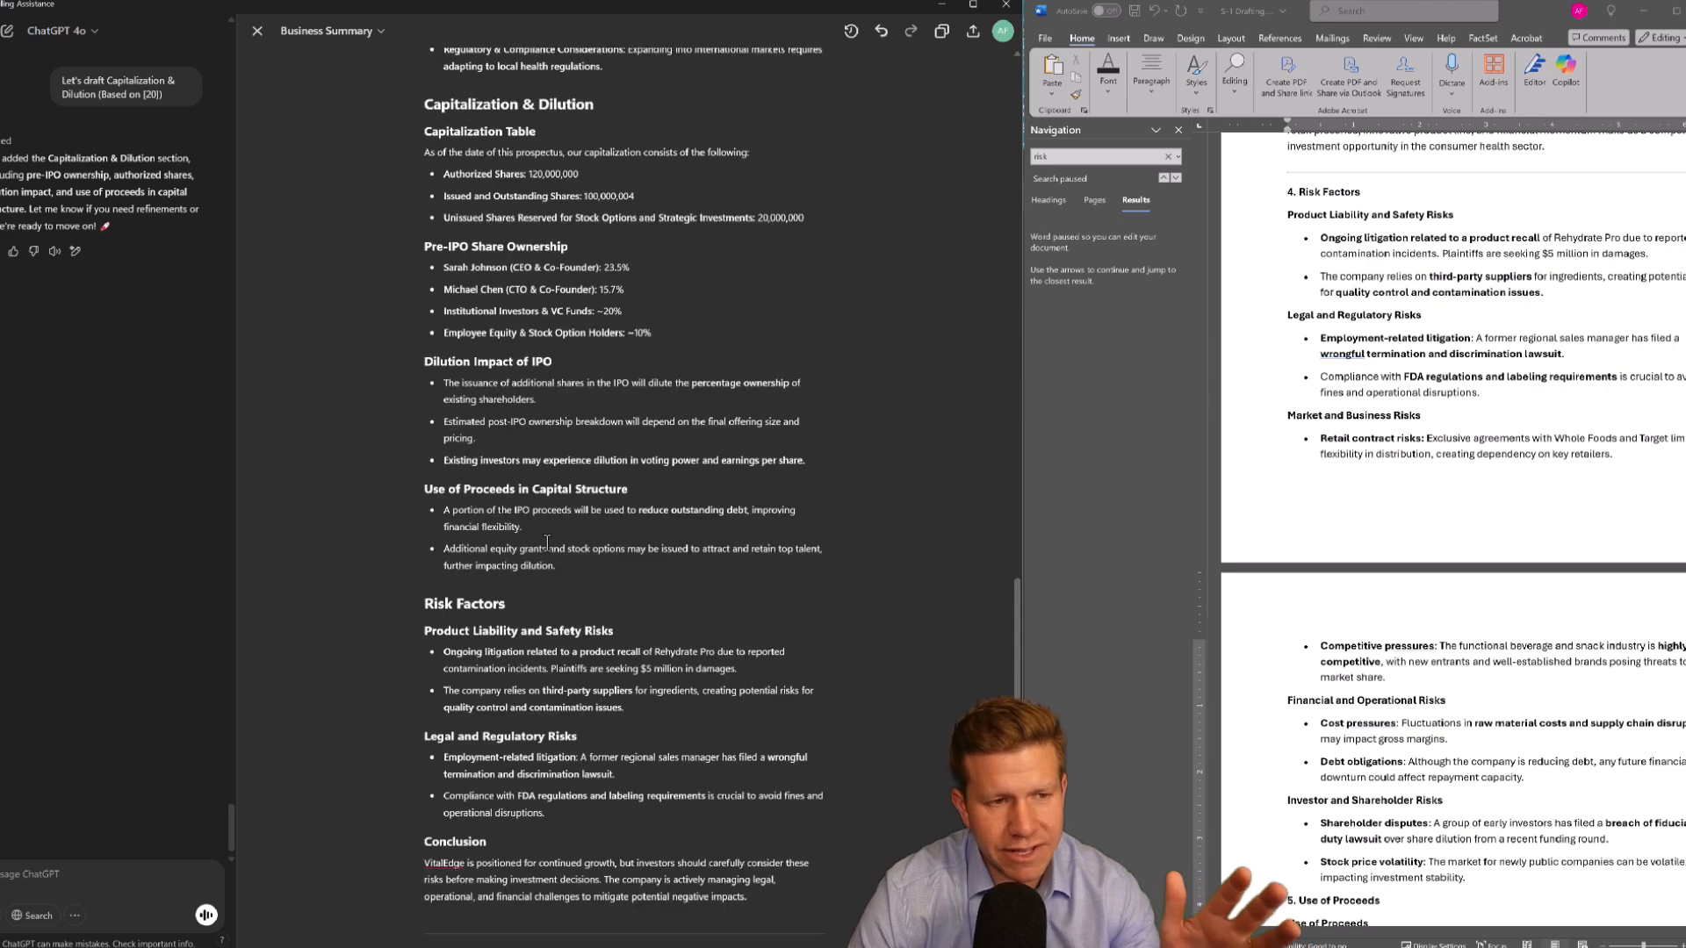
pyautogui.scroll(2, 547, 543)
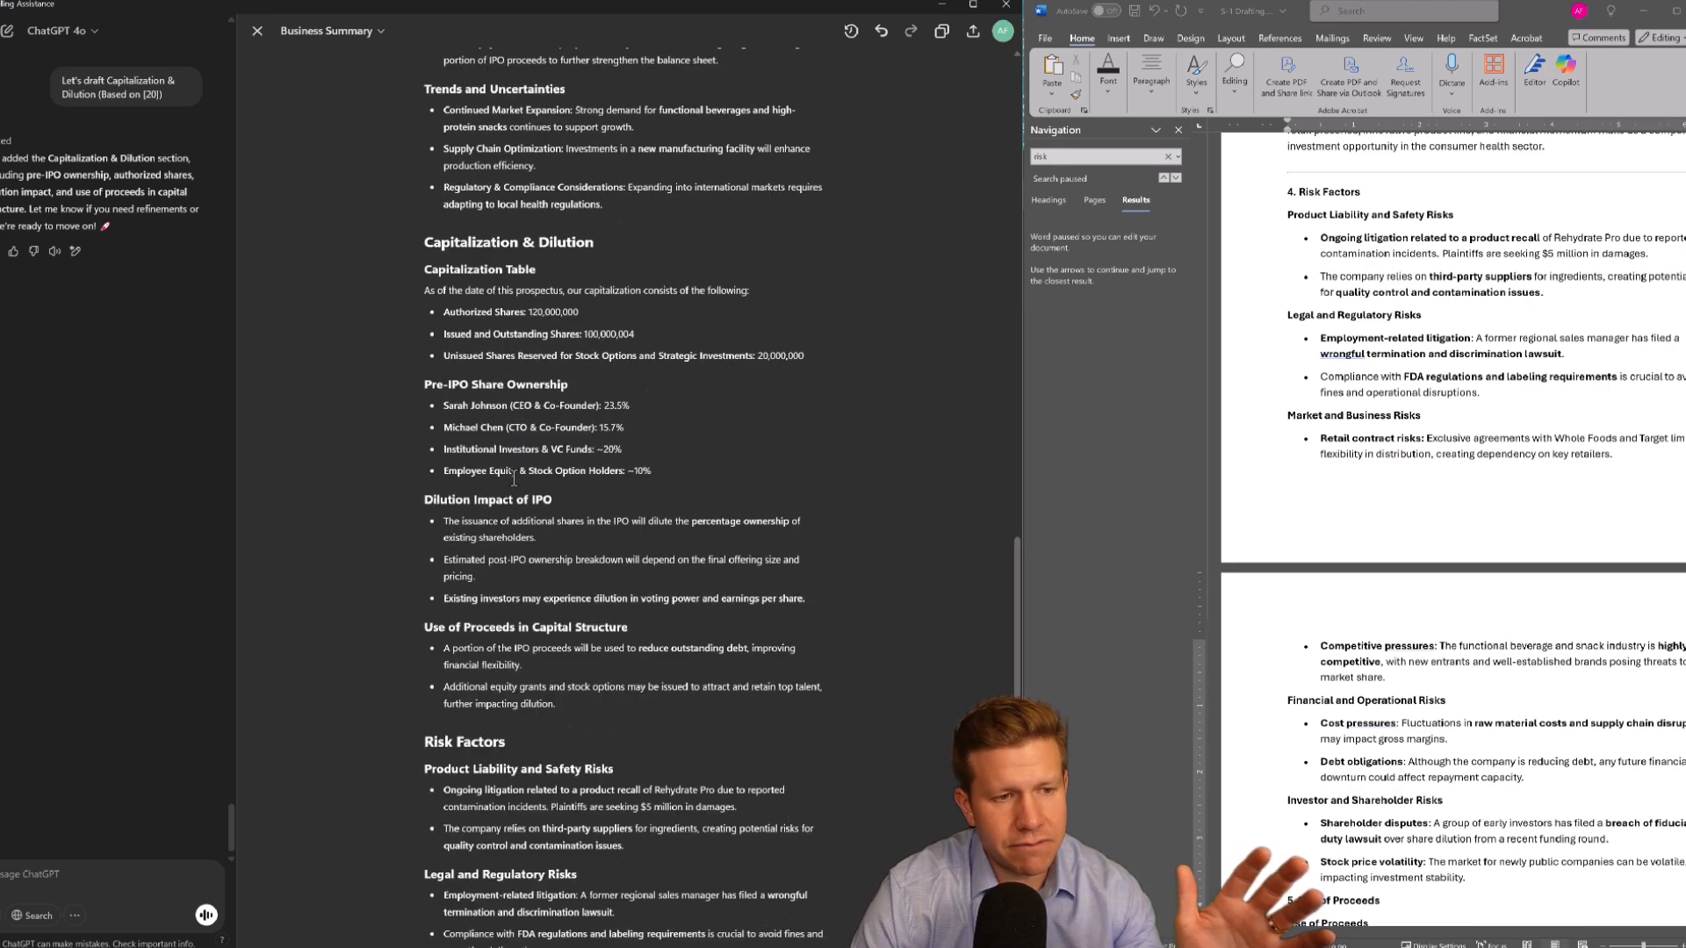
pyautogui.moveTo(557, 705); pyautogui.dragTo(417, 273)
pyautogui.hotkey('ctrl', 'c')
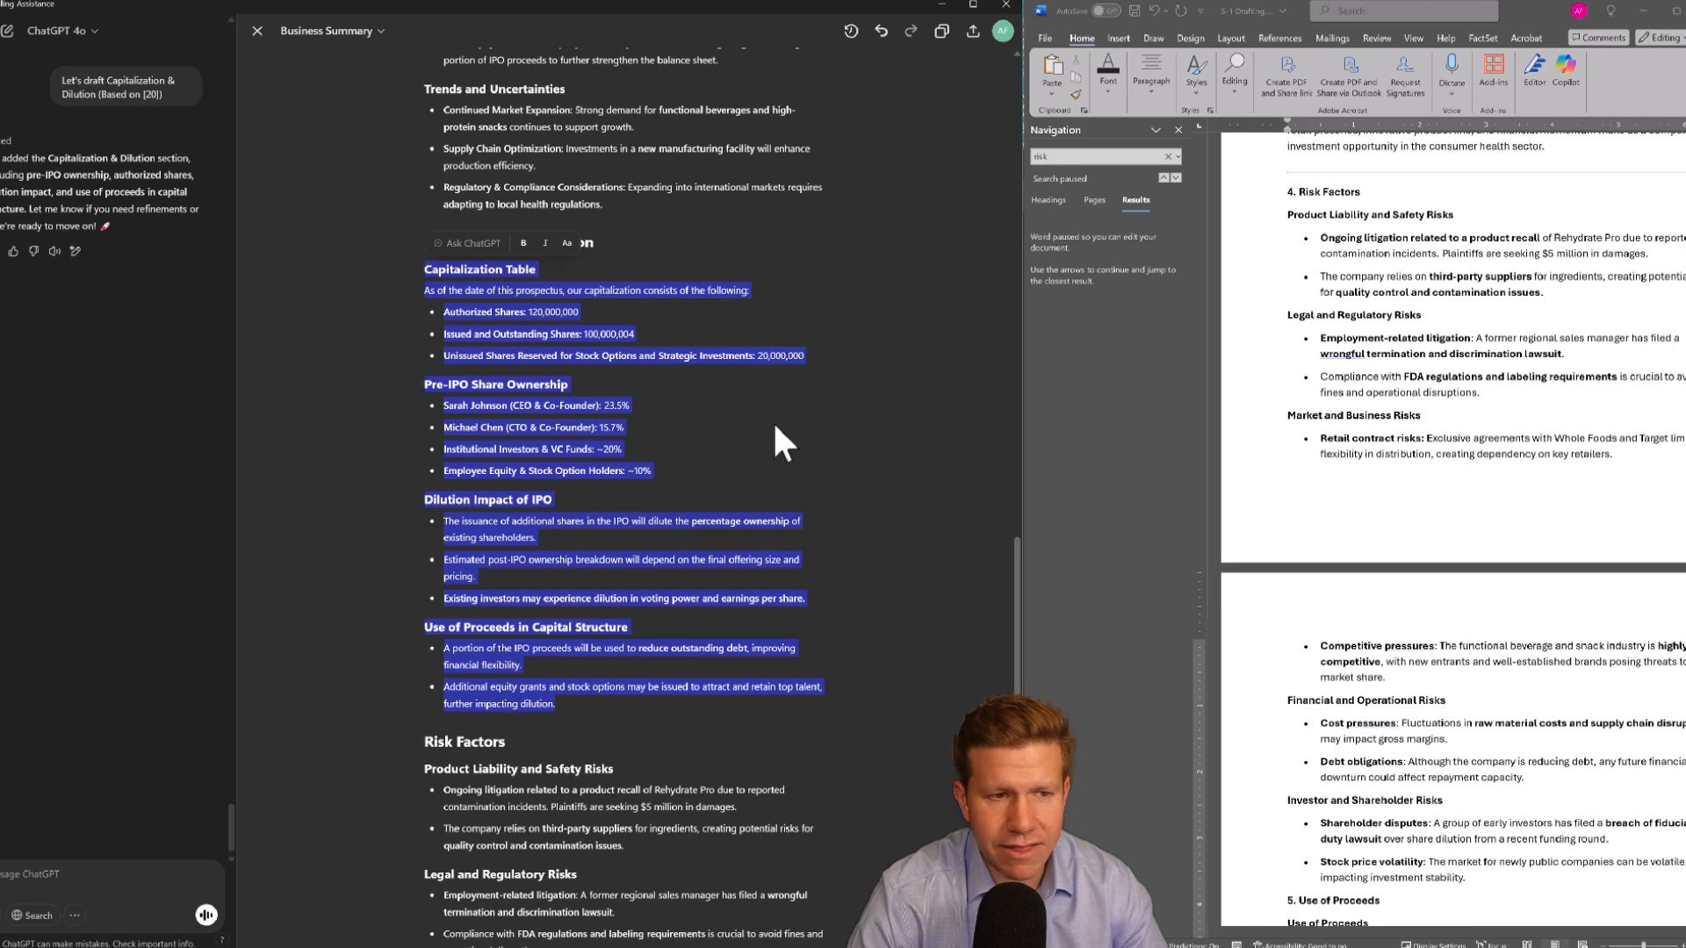
pyautogui.click(1314, 283)
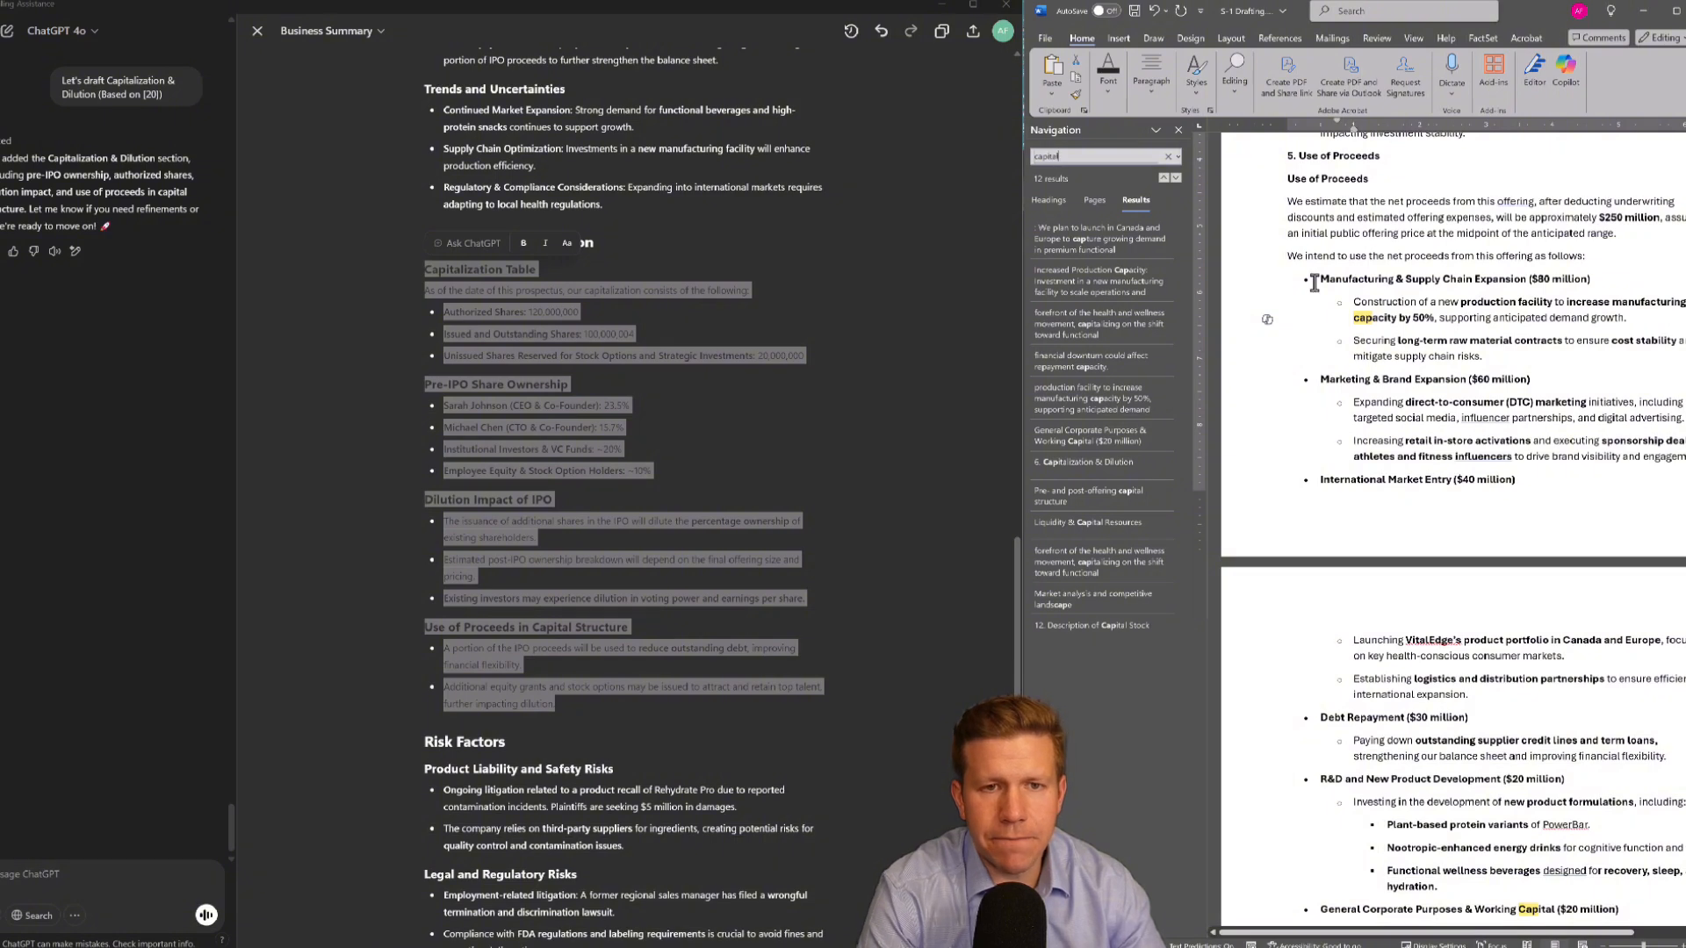
pyautogui.scroll(-7, 1314, 283)
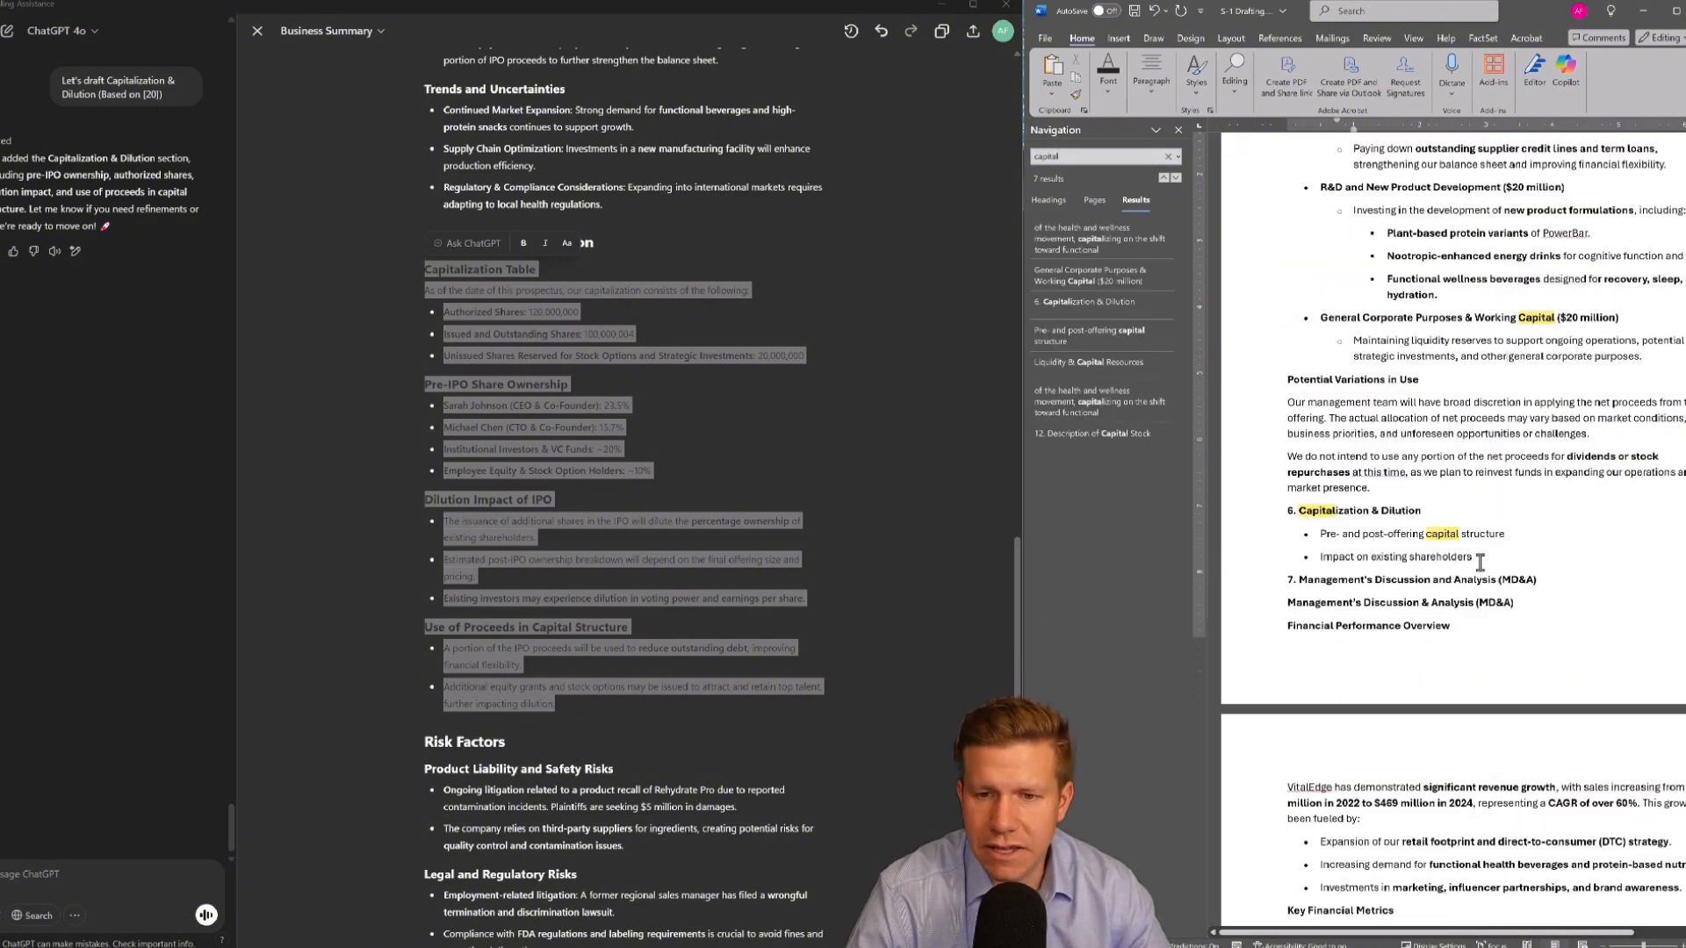
pyautogui.moveTo(1480, 562); pyautogui.dragTo(1327, 535)
pyautogui.hotkey('ctrl', 'v')
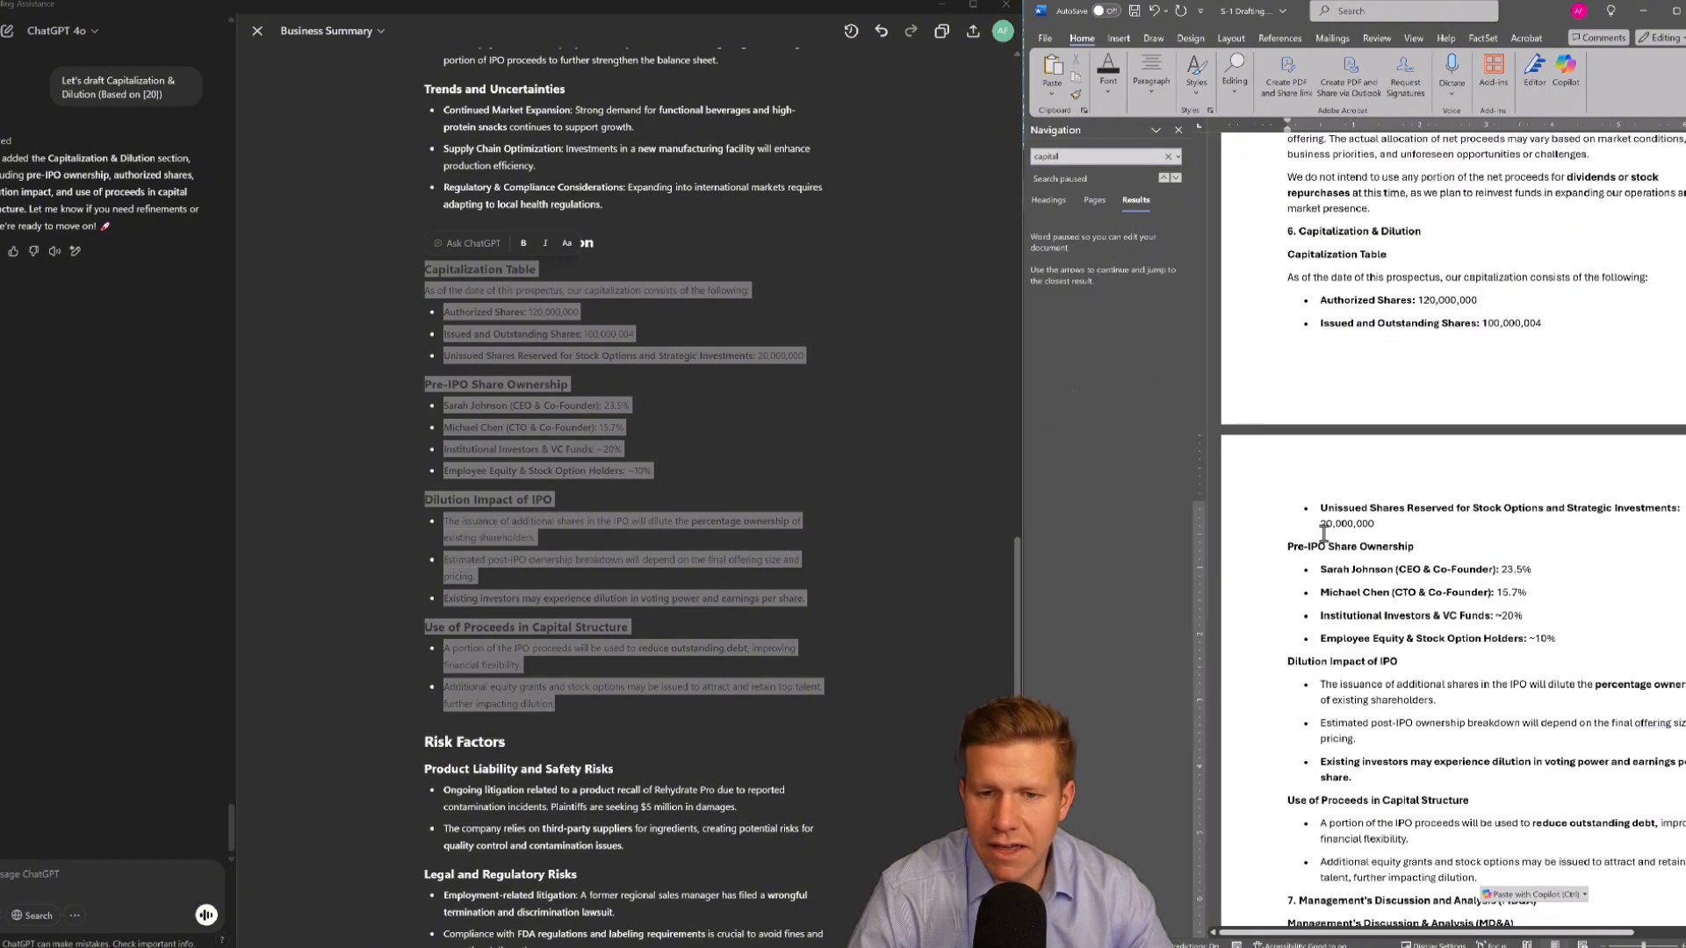
pyautogui.scroll(-3, 1325, 527)
pyautogui.scroll(3, 1326, 525)
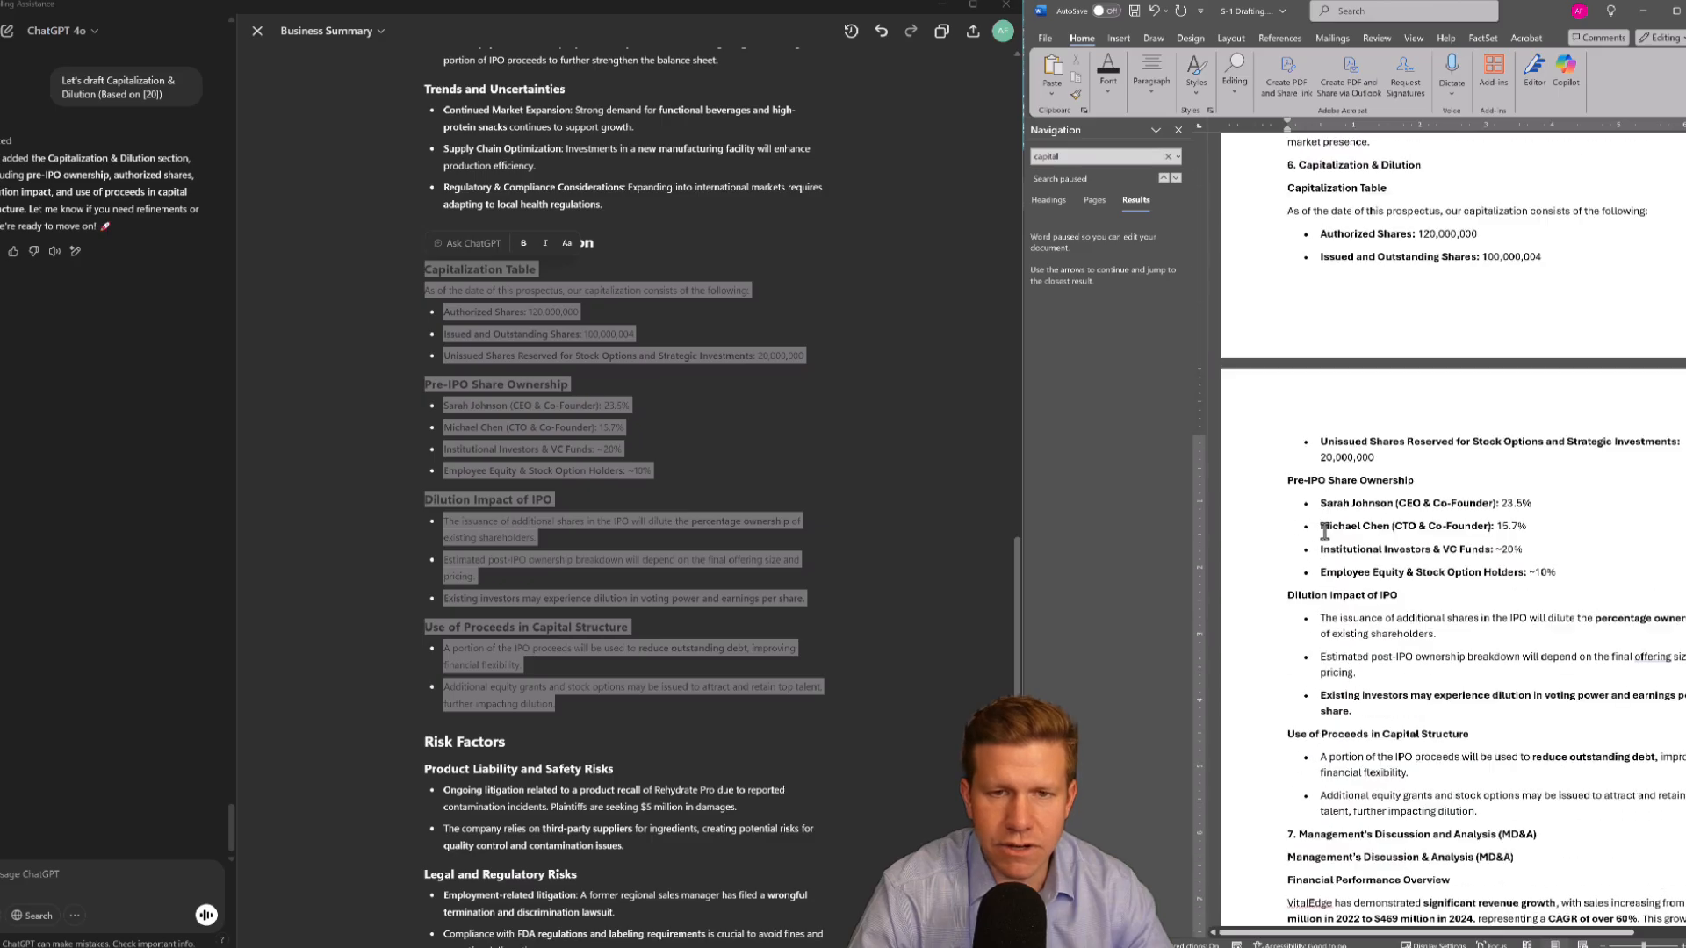